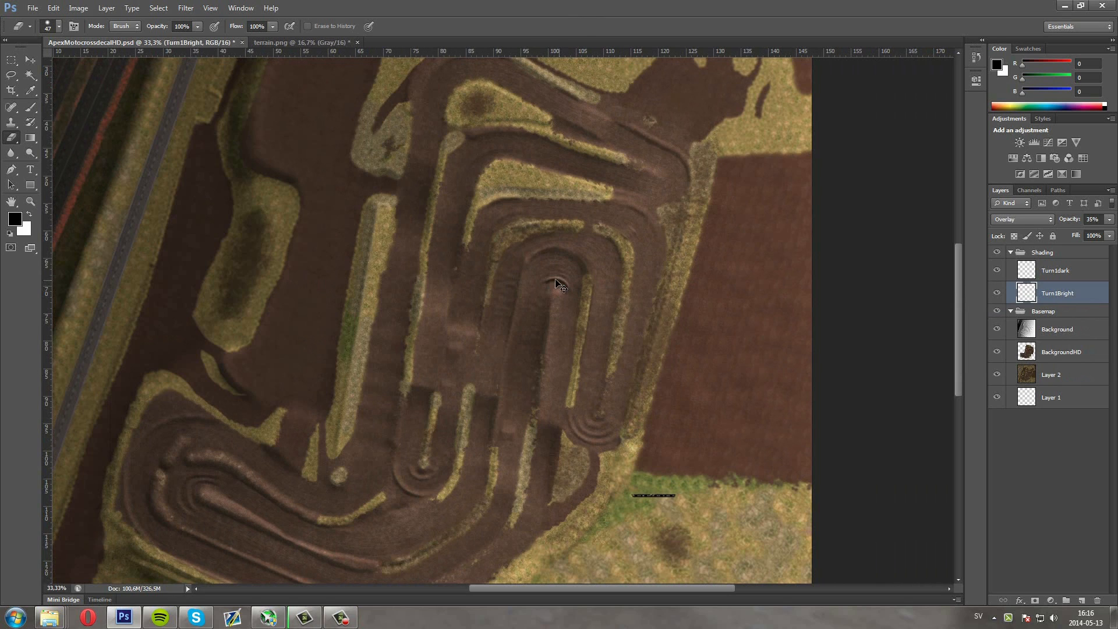
Examine the shading of the dirt track's turns and straights on the coloured decal map, overall and up close
scroll(533, 282, up, 3)
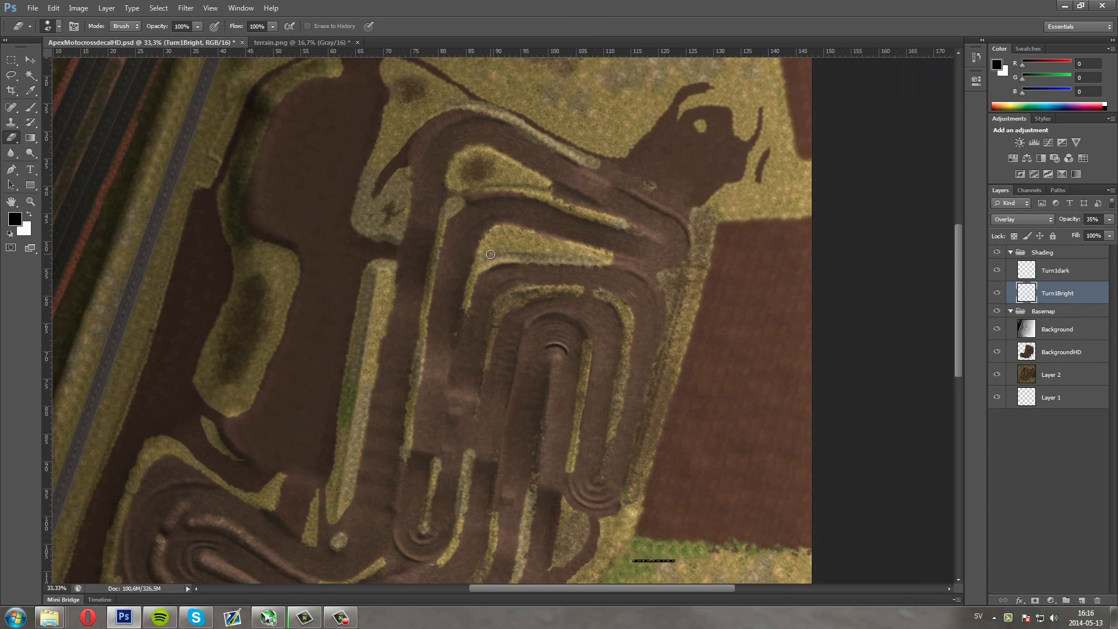
scroll(490, 255, down, 8)
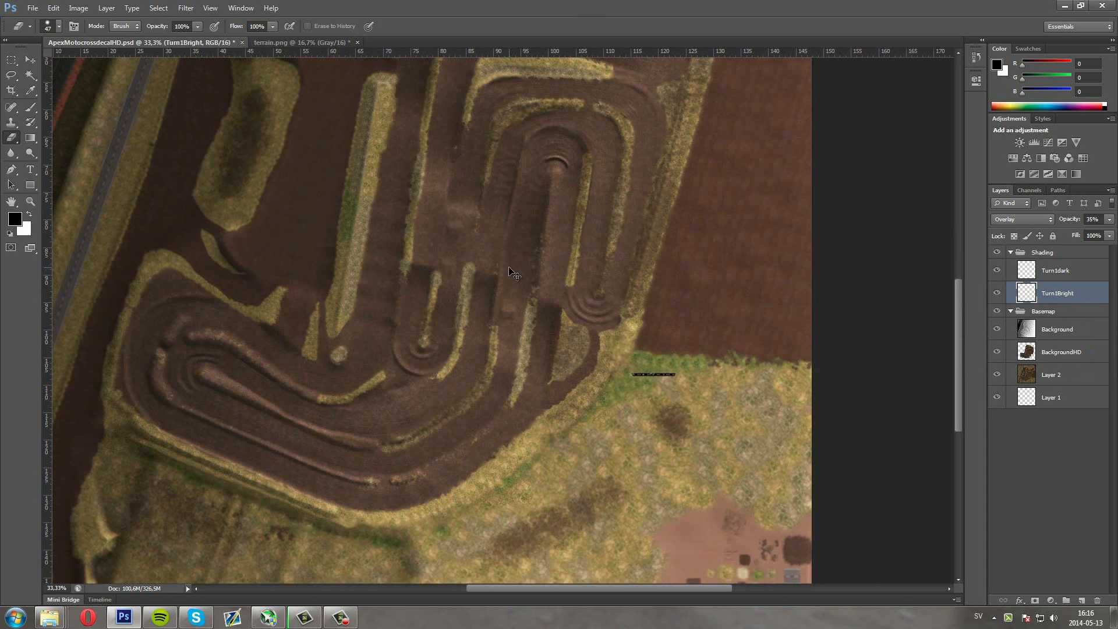
scroll(514, 273, up, 8)
scroll(513, 273, right, 2)
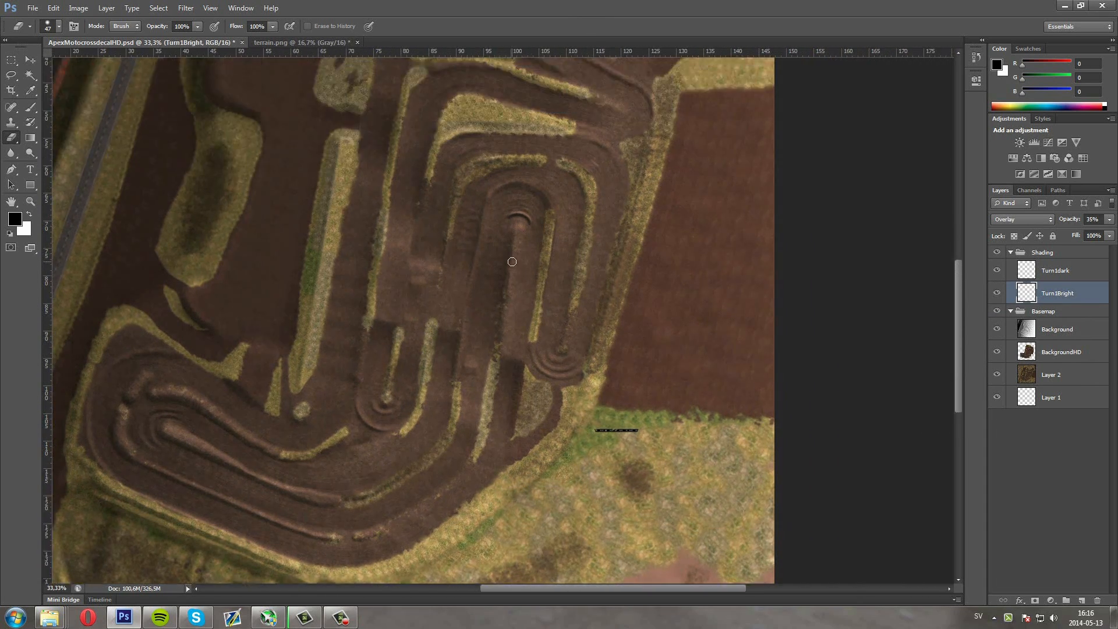
scroll(512, 261, up, 5)
scroll(501, 274, up, 1)
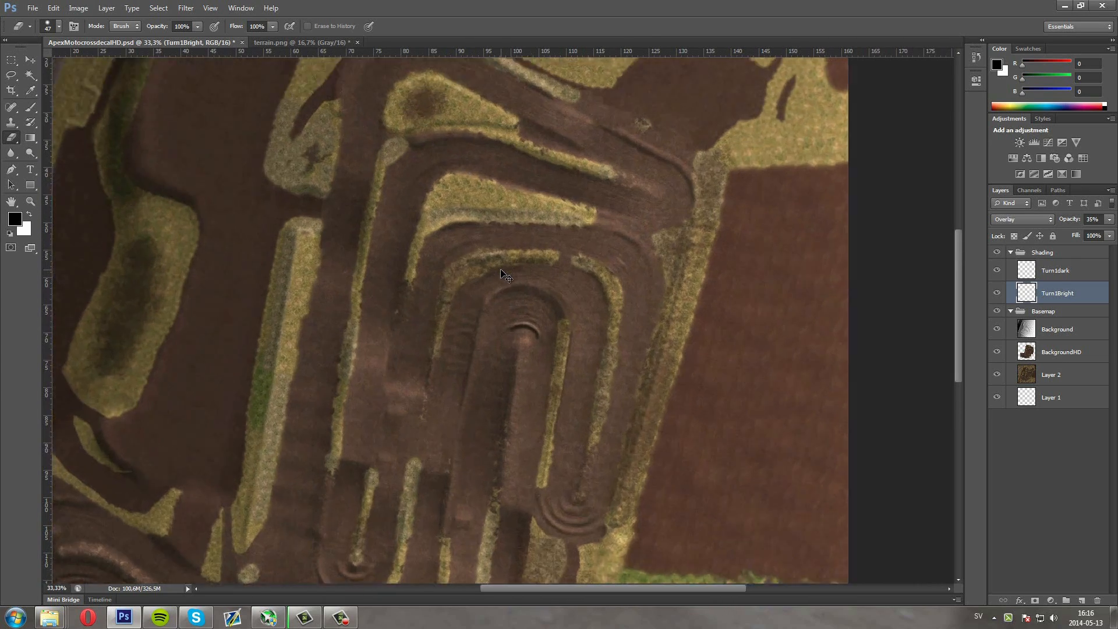
scroll(502, 273, up, 3)
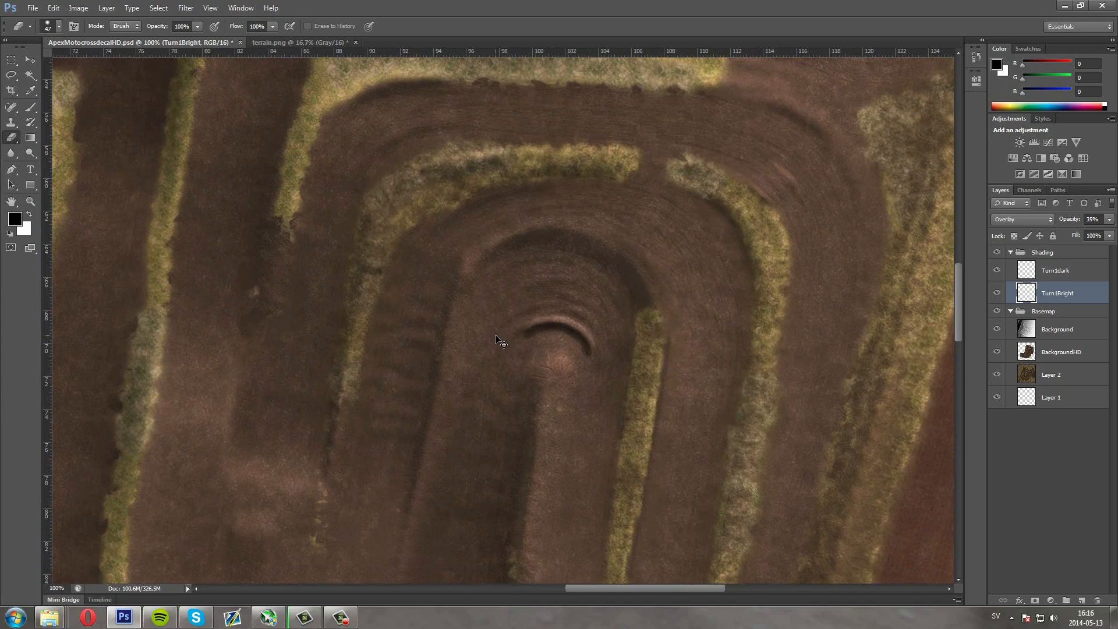
scroll(496, 337, down, 2)
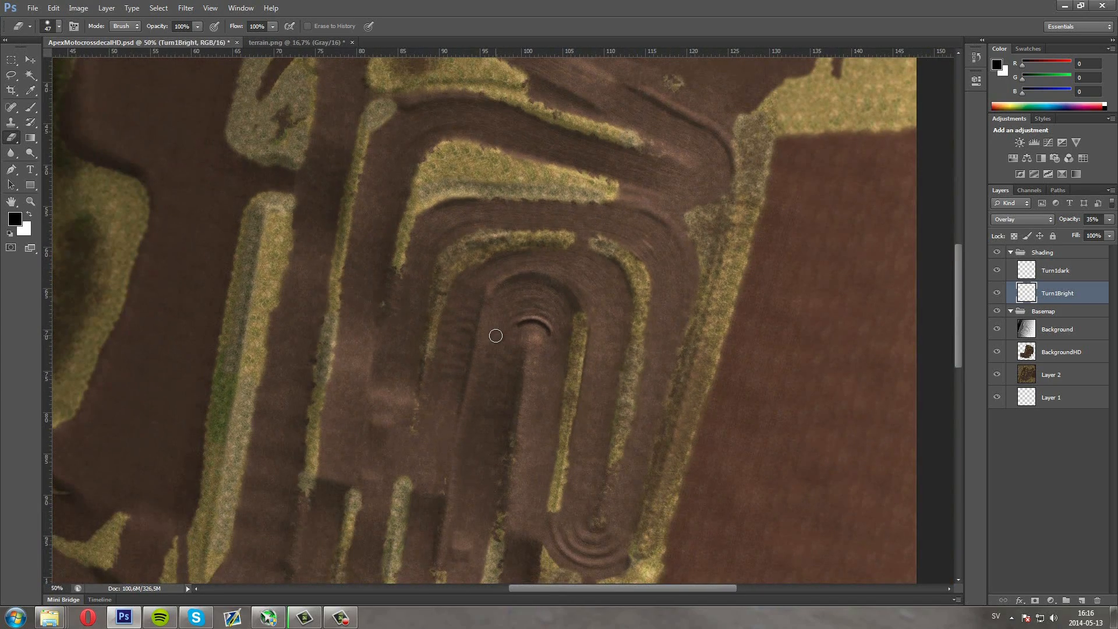
scroll(442, 280, up, 2)
scroll(280, 180, down, 3)
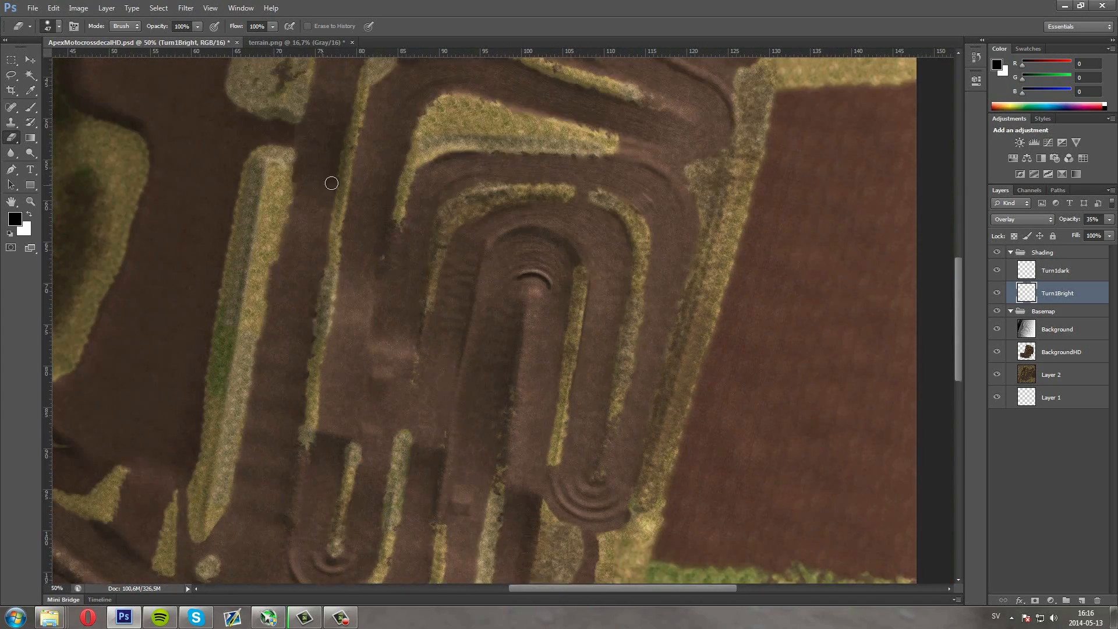
scroll(331, 184, down, 4)
scroll(414, 204, left, 3)
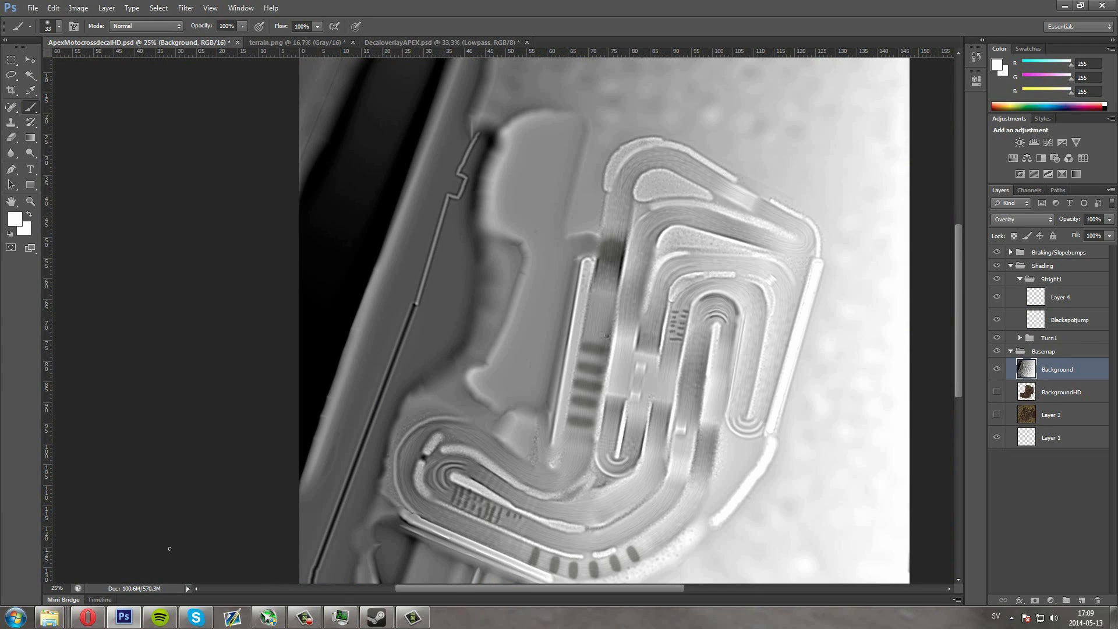
mouse_move(486, 591)
mouse_down()
mouse_move(543, 590)
mouse_move(513, 589)
mouse_up()
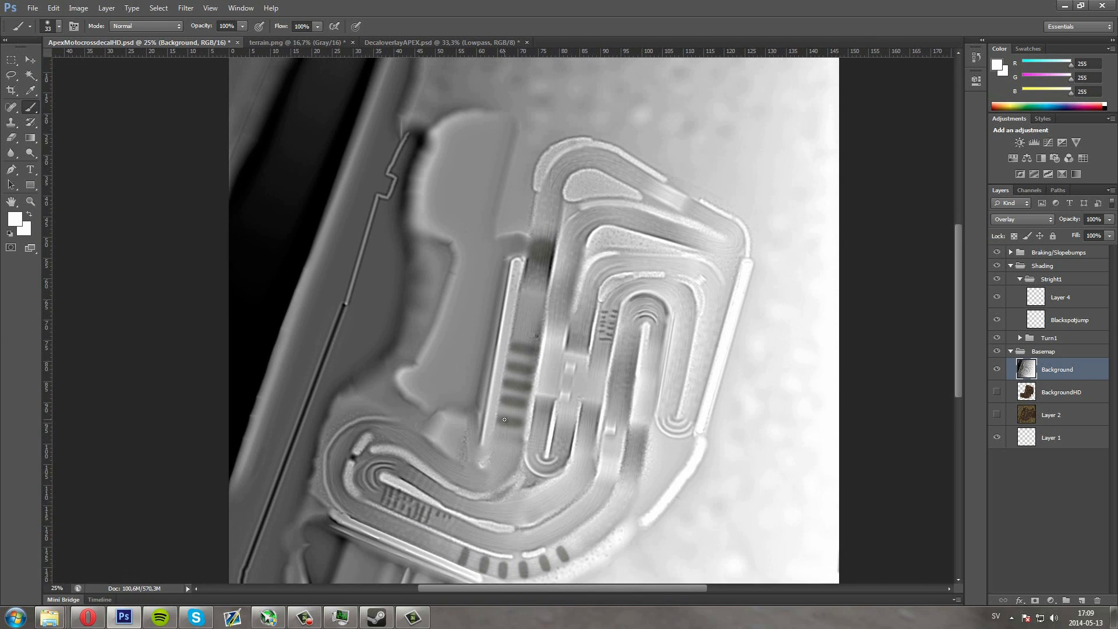
scroll(506, 425, up, 3)
scroll(506, 425, down, 3)
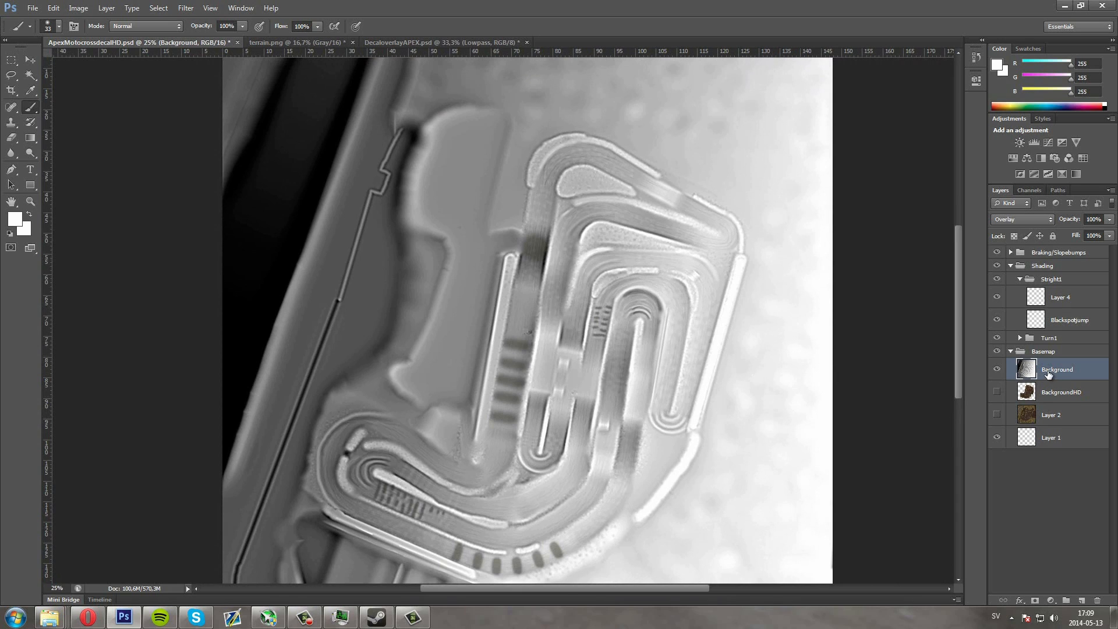
click(191, 11)
mouse_move(219, 191)
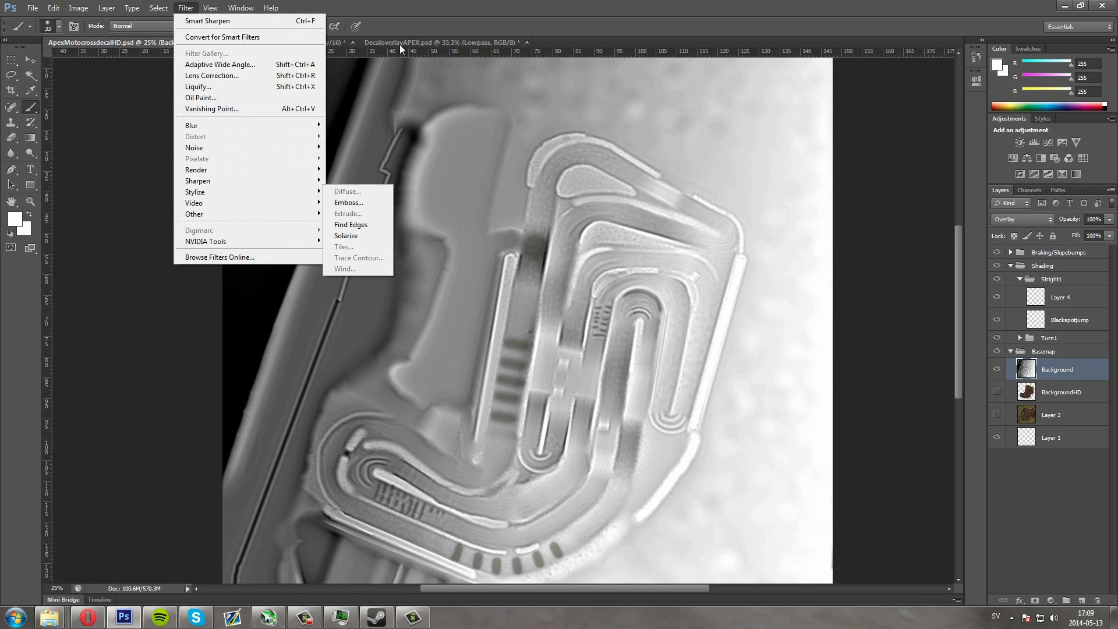
click(484, 33)
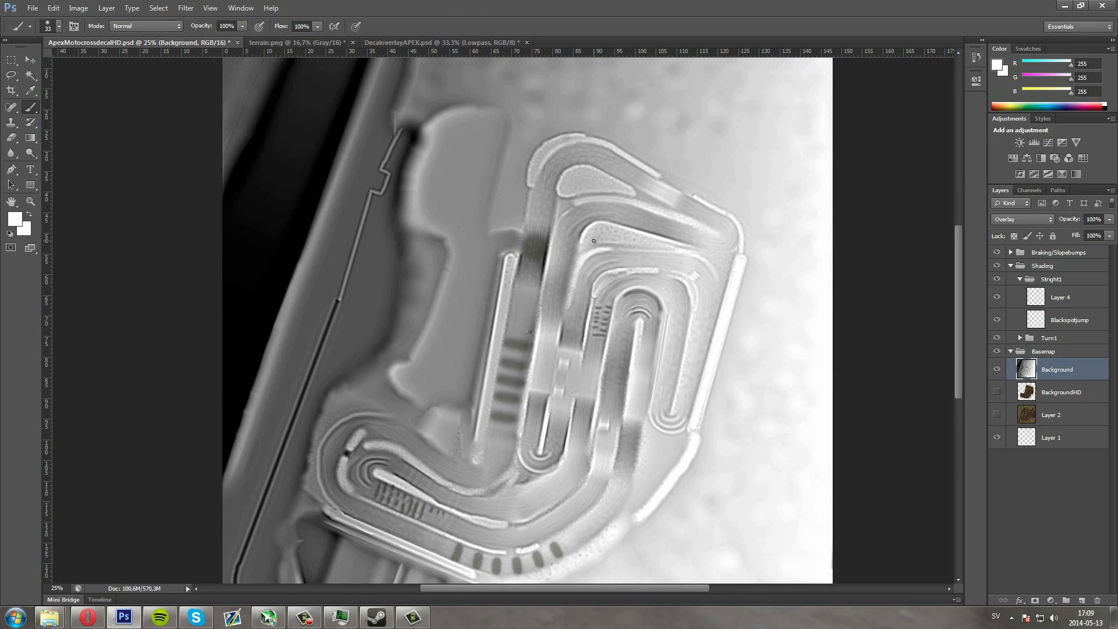
click(186, 9)
click(185, 8)
Switch to DecaloverlayAPEX.psd, select the terrain layer and open the Smart Sharpen filter for it
click(429, 44)
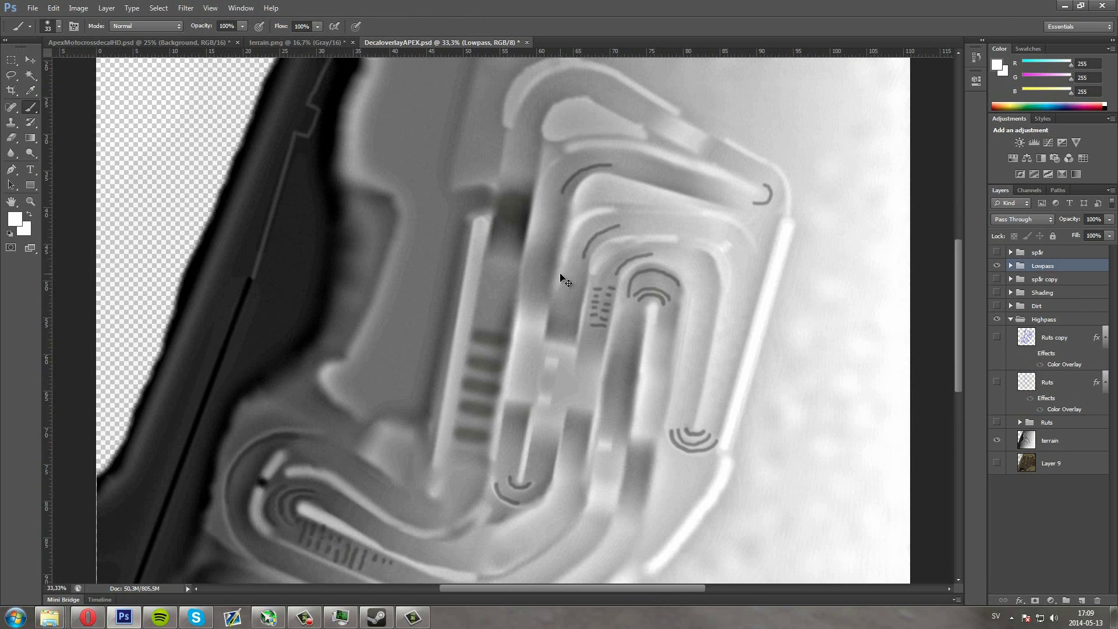
key(ctrl+minus)
click(185, 8)
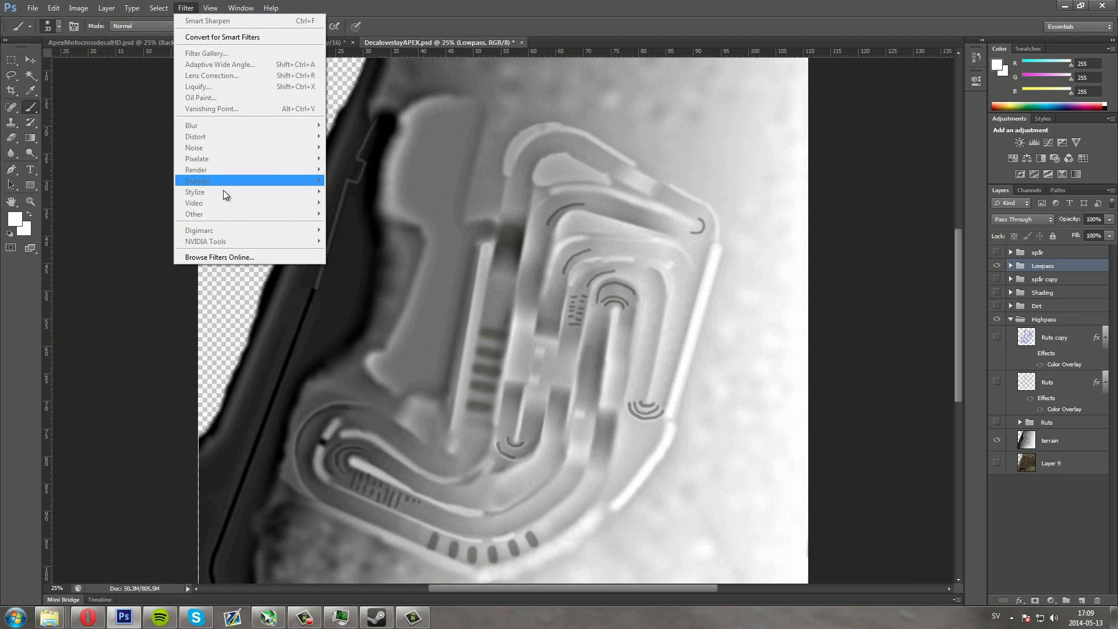
click(1054, 447)
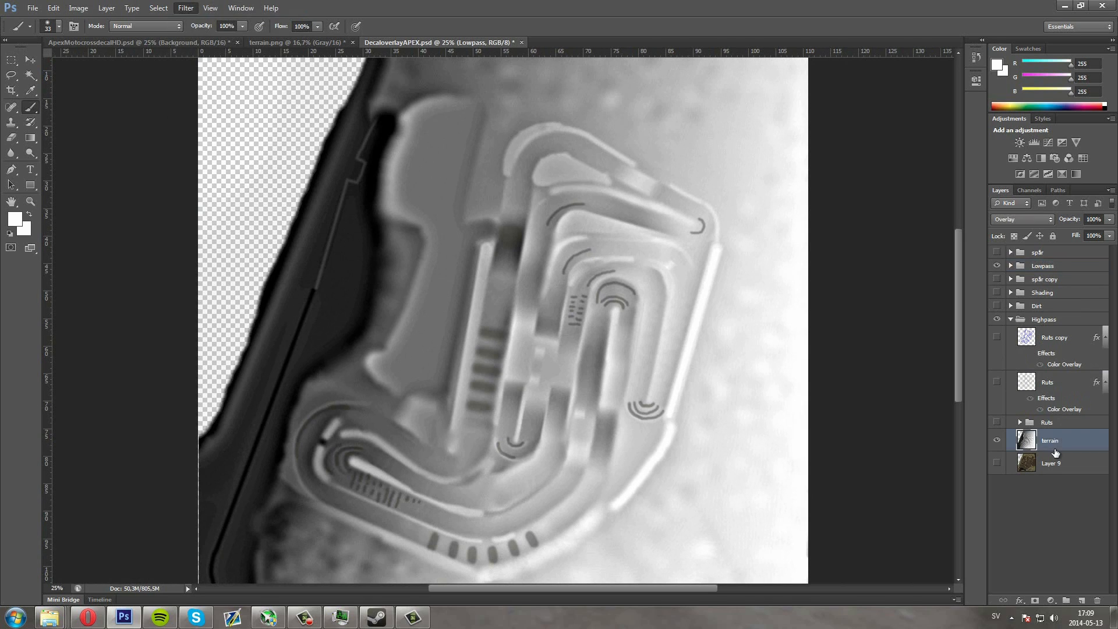
click(185, 8)
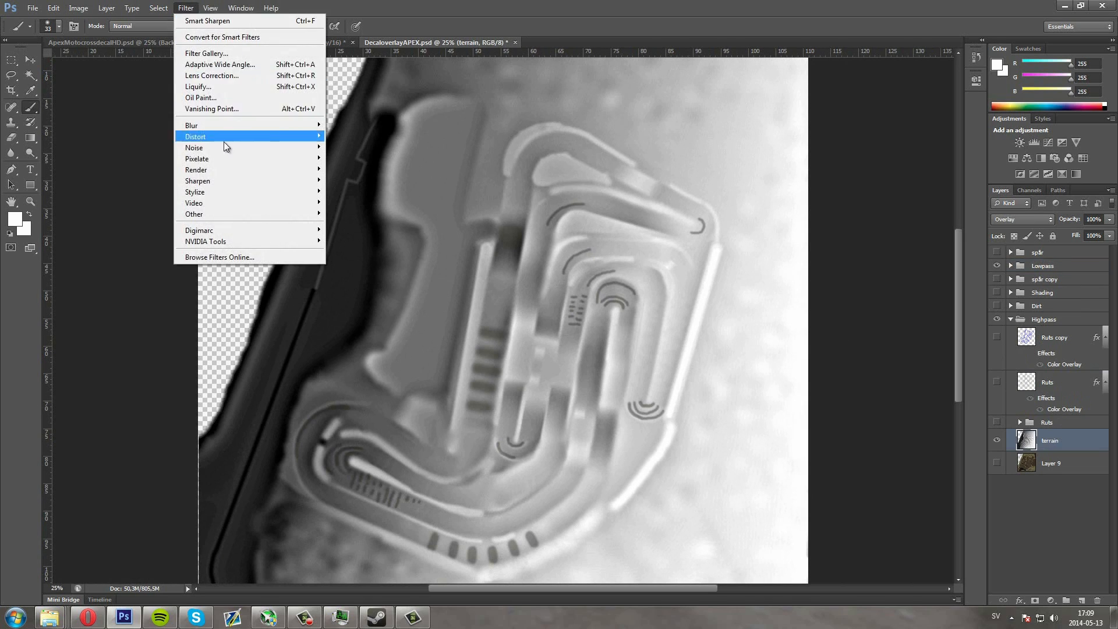
mouse_move(229, 181)
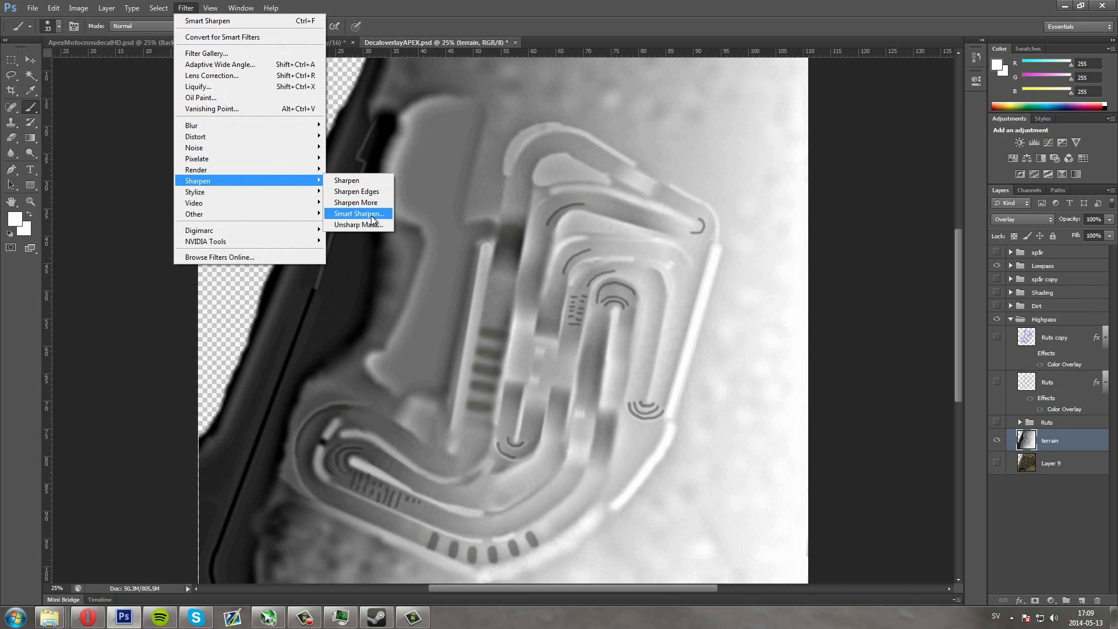
click(372, 220)
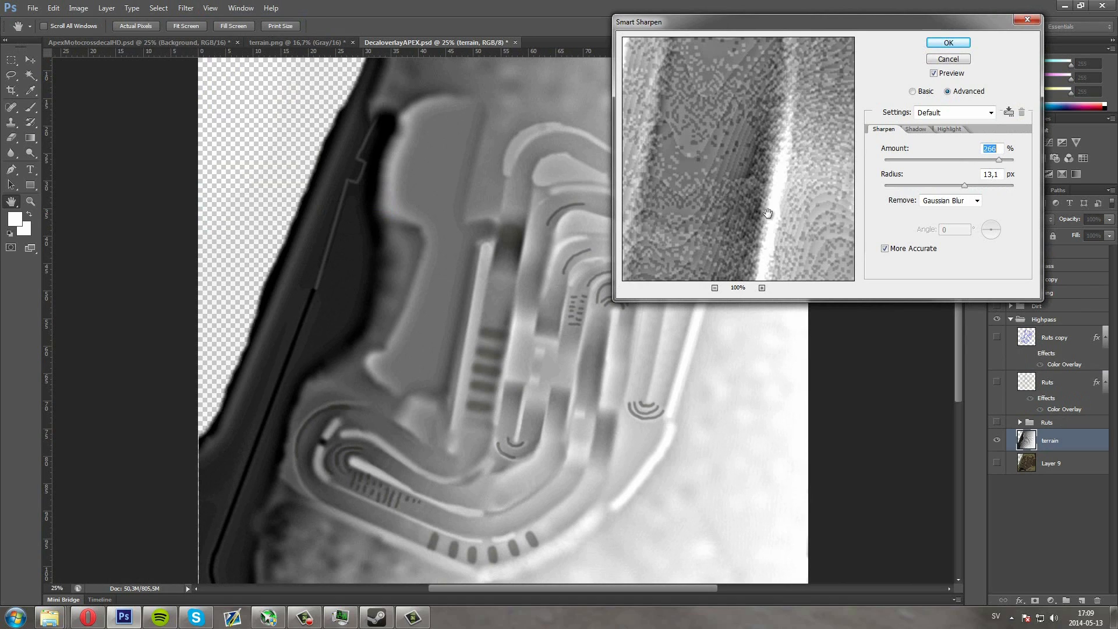
Preview the sharpening at 17% and review the Sharpen, Shadow and Highlight settings, closing Smart Sharpen without applying it
click(715, 287)
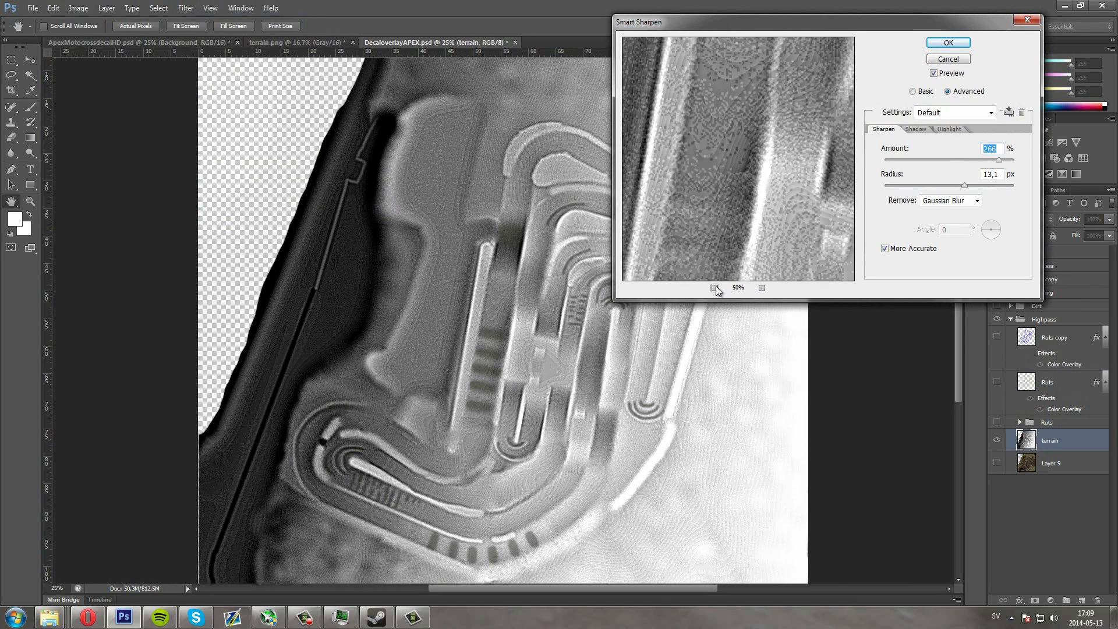
click(715, 287)
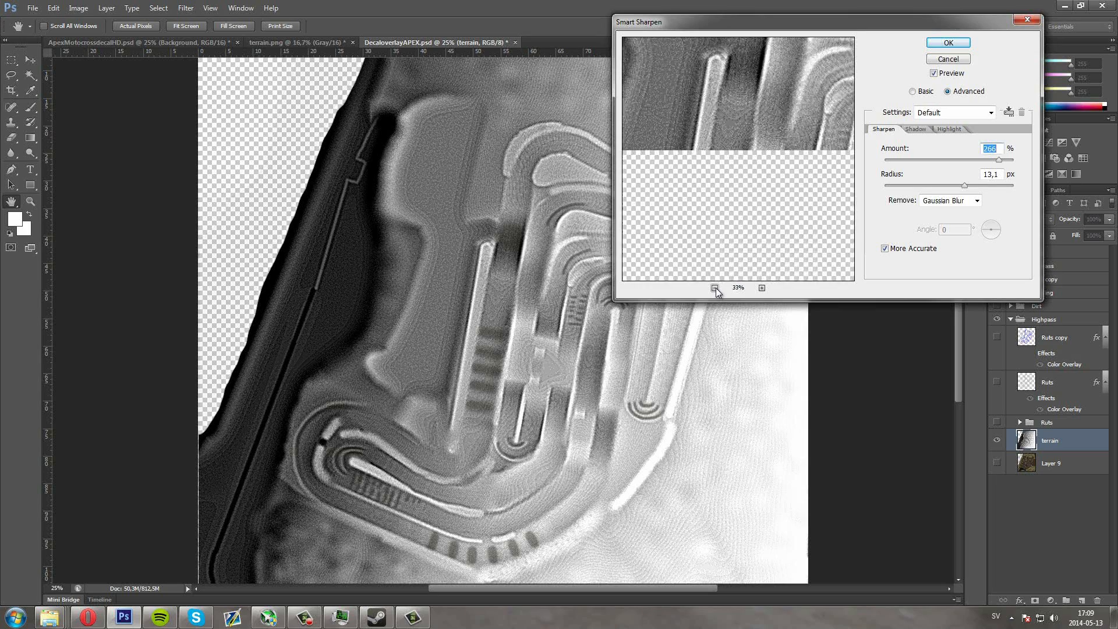
click(715, 287)
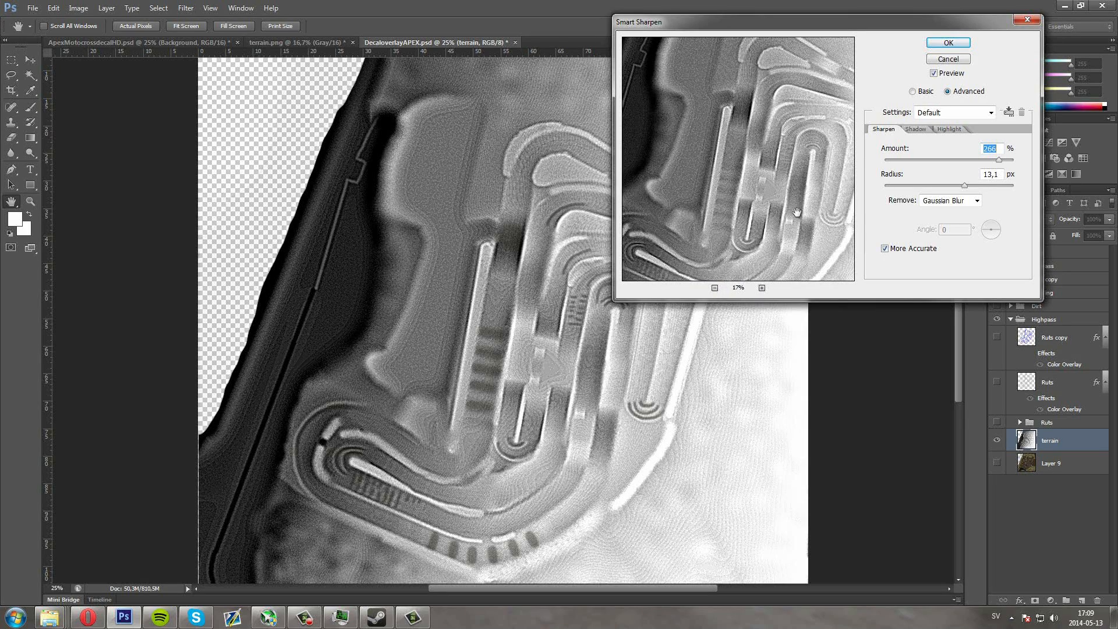
drag(793, 212, 798, 125)
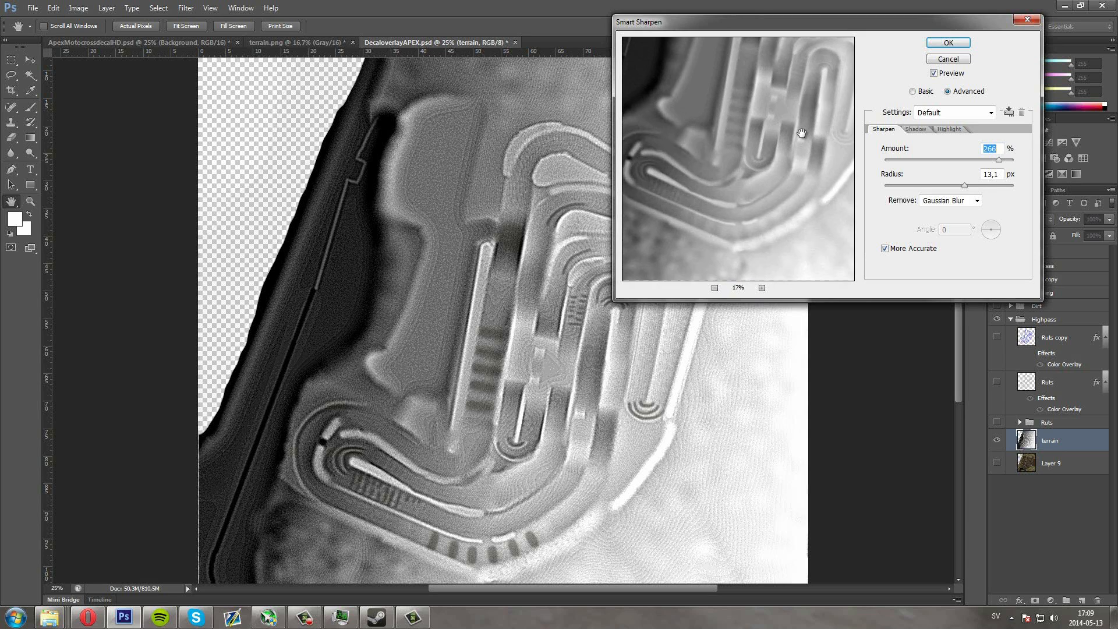
click(915, 130)
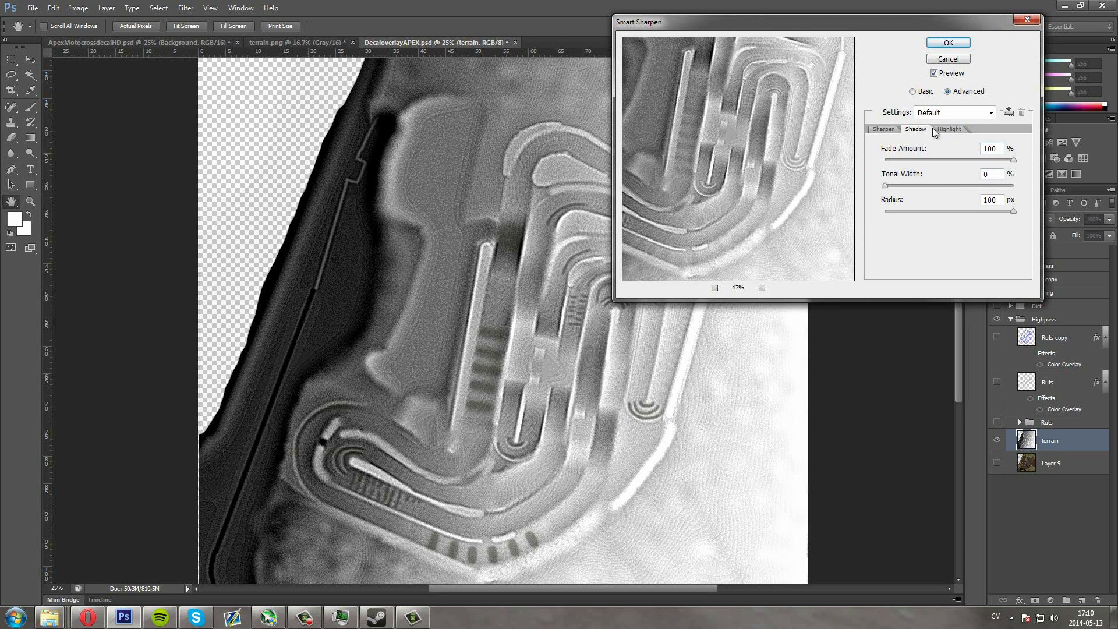
click(878, 131)
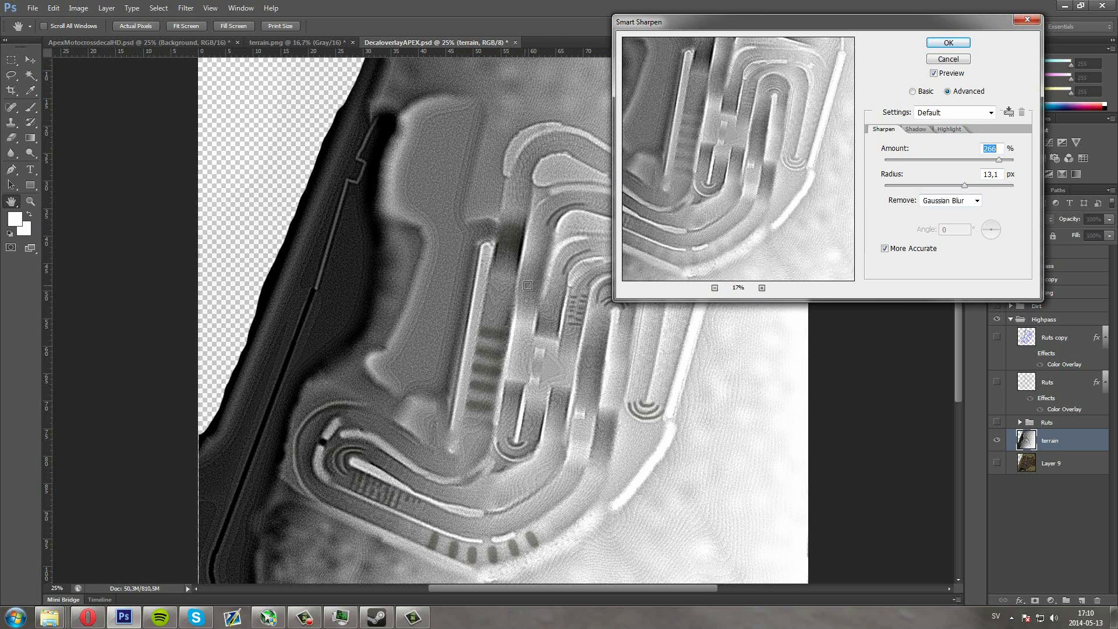
click(915, 129)
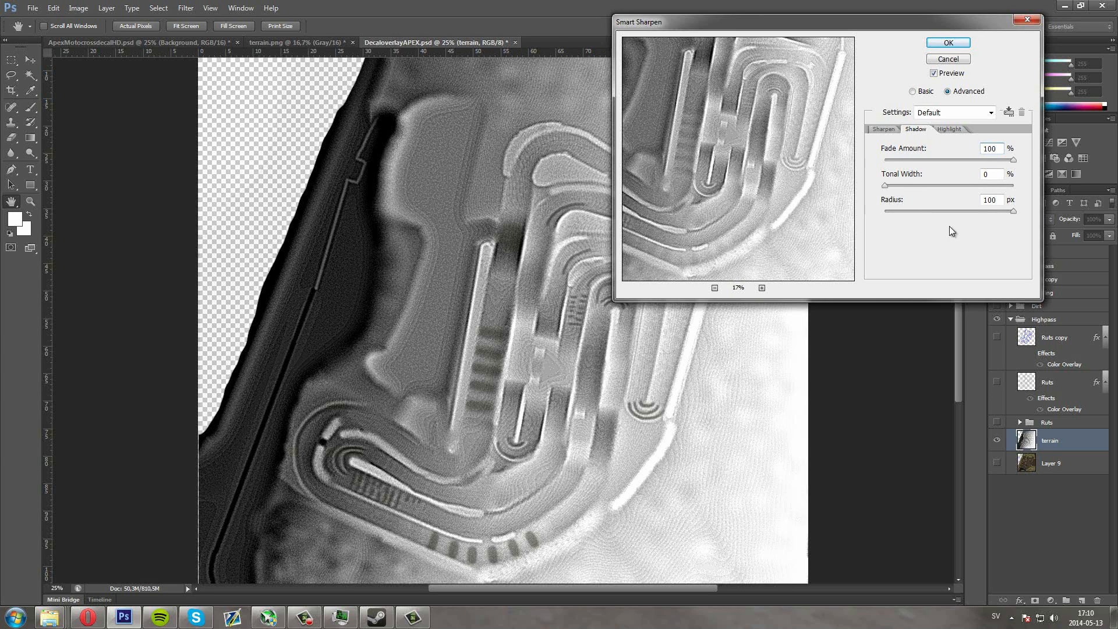
click(949, 129)
click(913, 130)
click(953, 131)
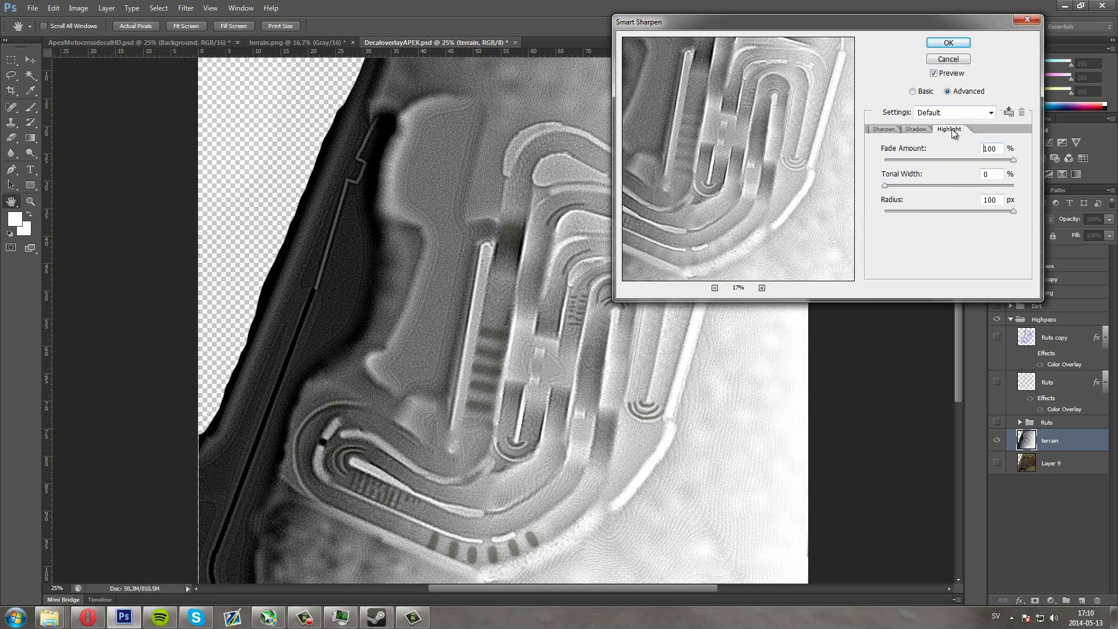
click(885, 129)
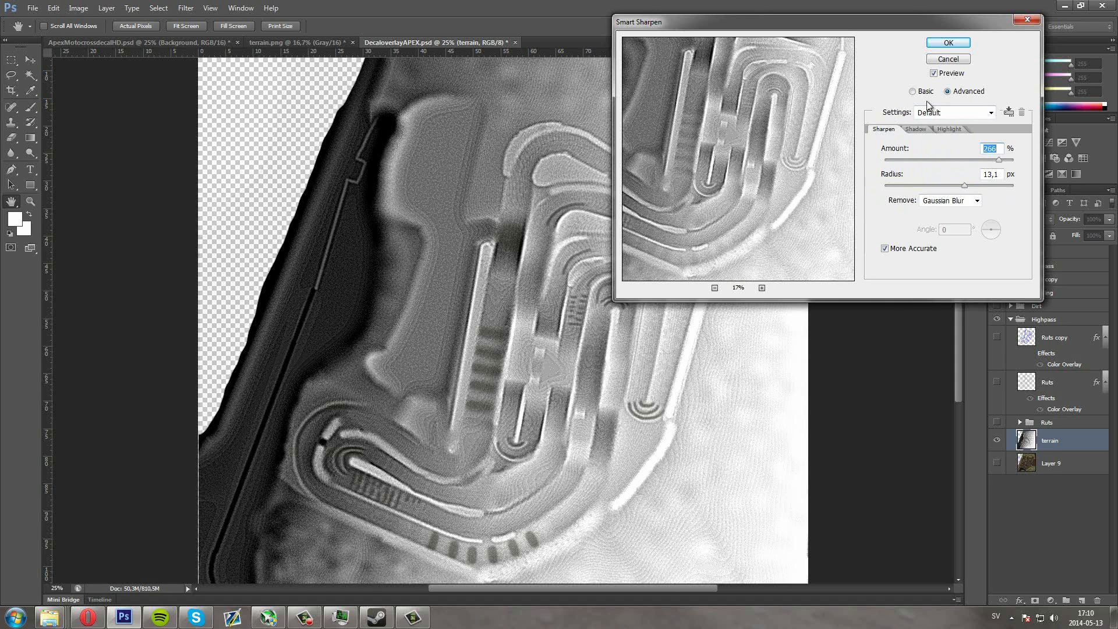
click(946, 60)
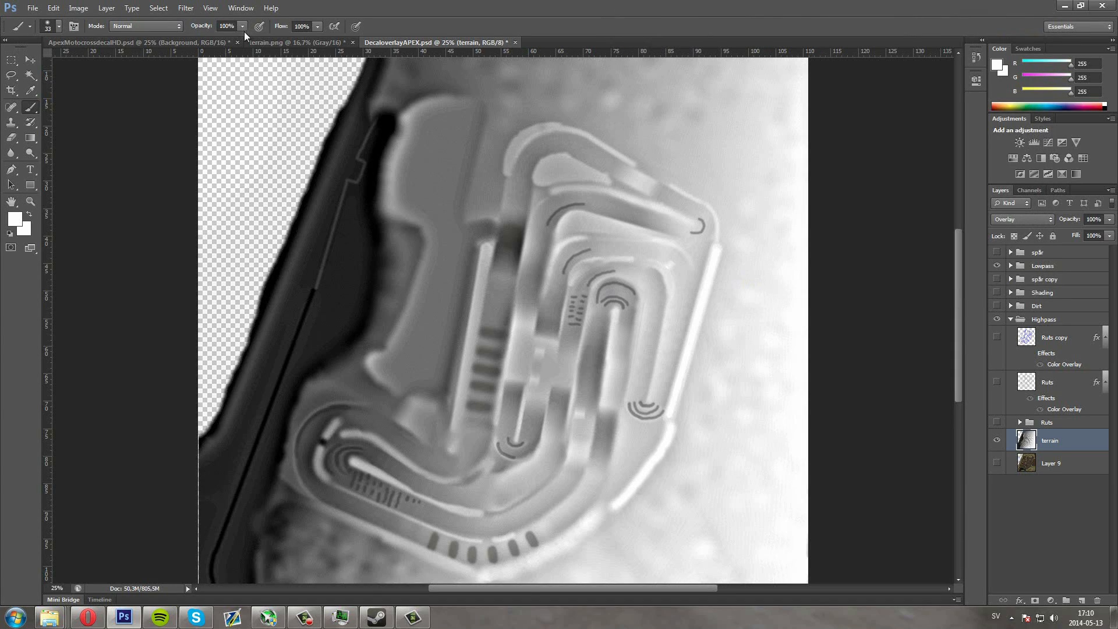
Return to ApexMotocrossdecalHD.psd and examine the Background layer's sharpened edges and ruts around the track's bends
click(168, 39)
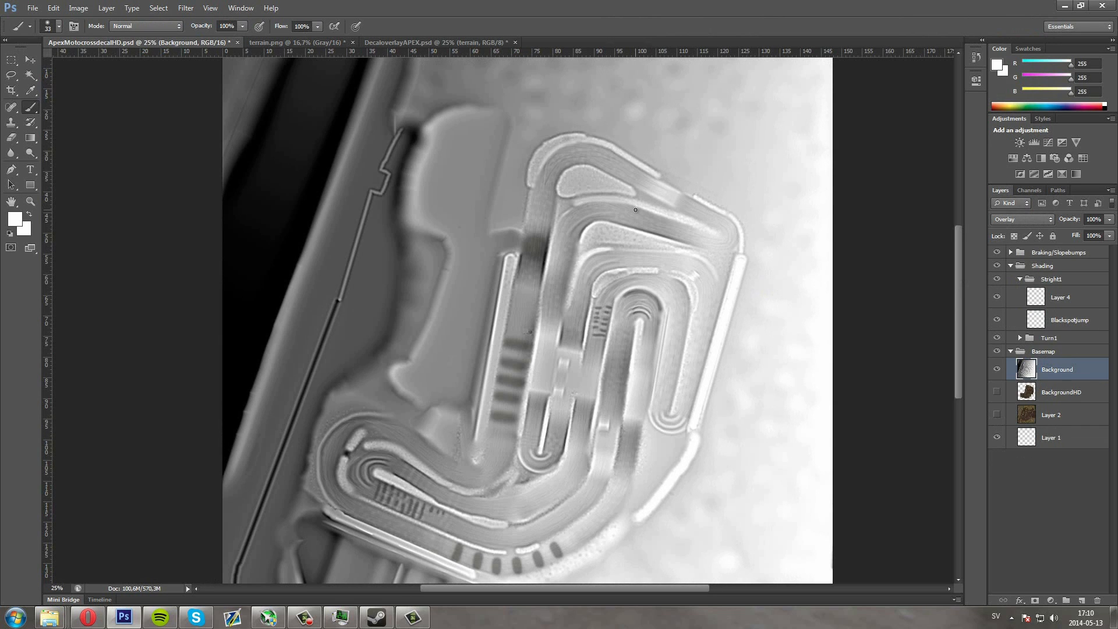
key(ctrl+plus)
key(ctrl+plus)
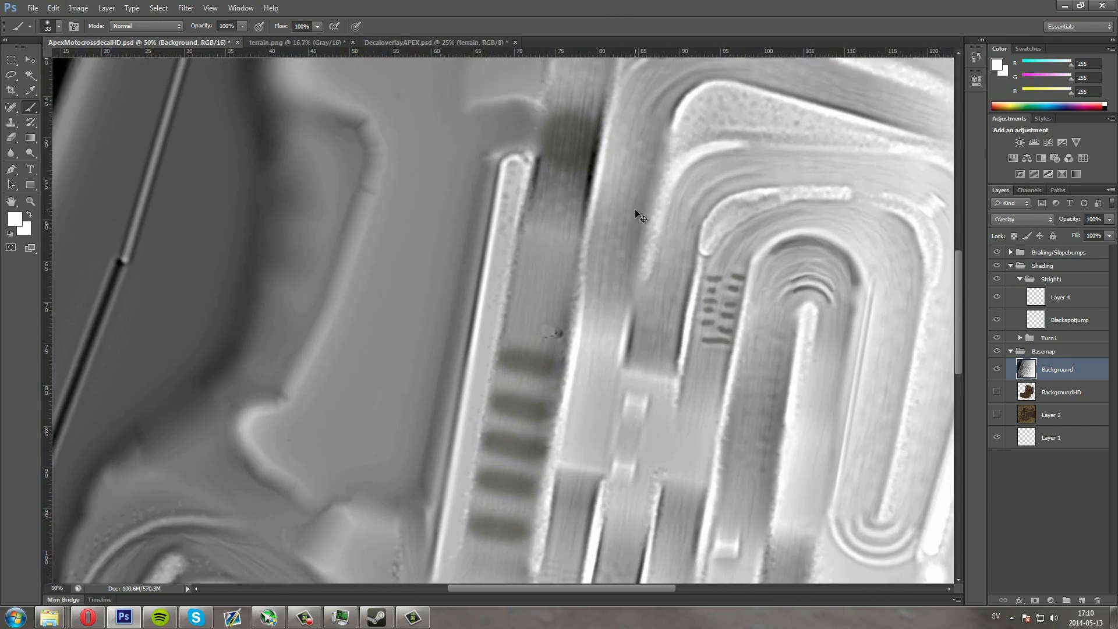
scroll(570, 302, down, 5)
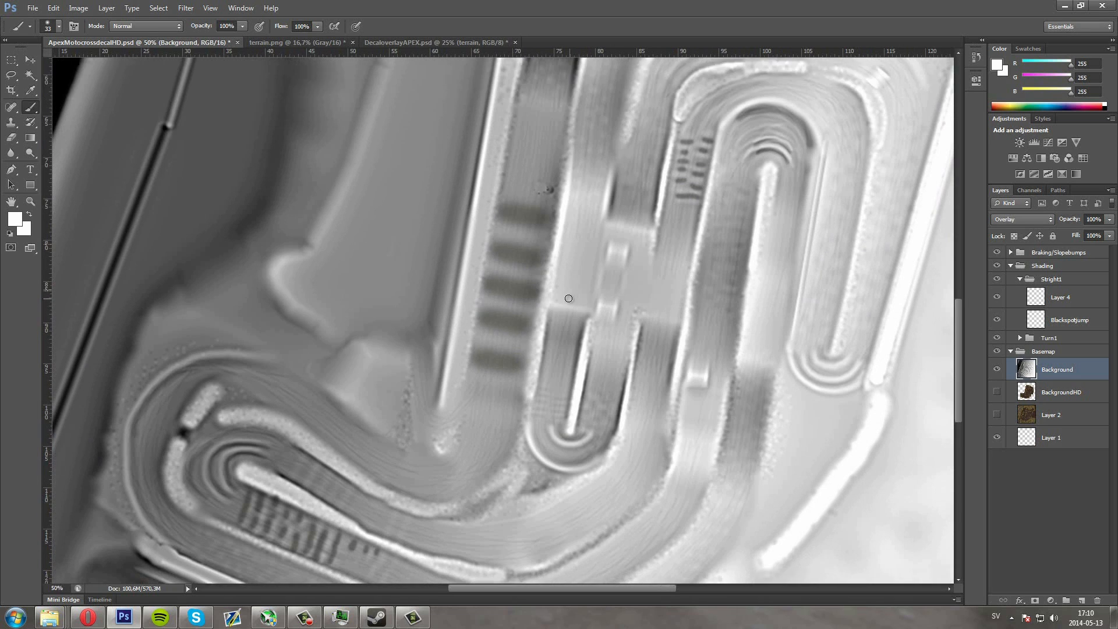
key(ctrl+plus)
key(ctrl+plus)
key(ctrl+plus)
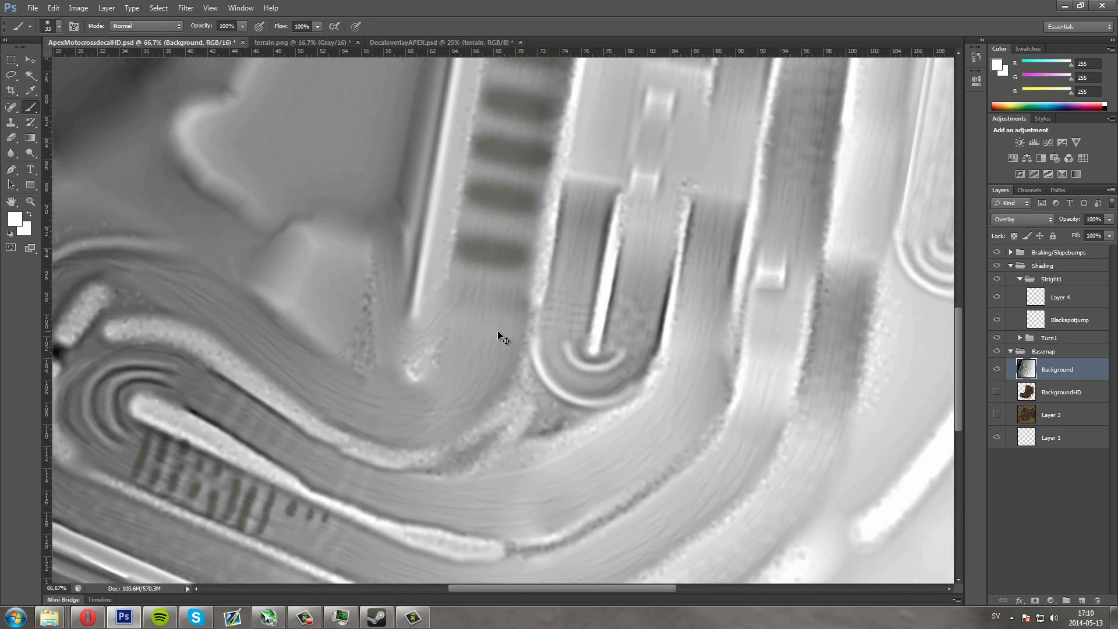
key(ctrl+minus)
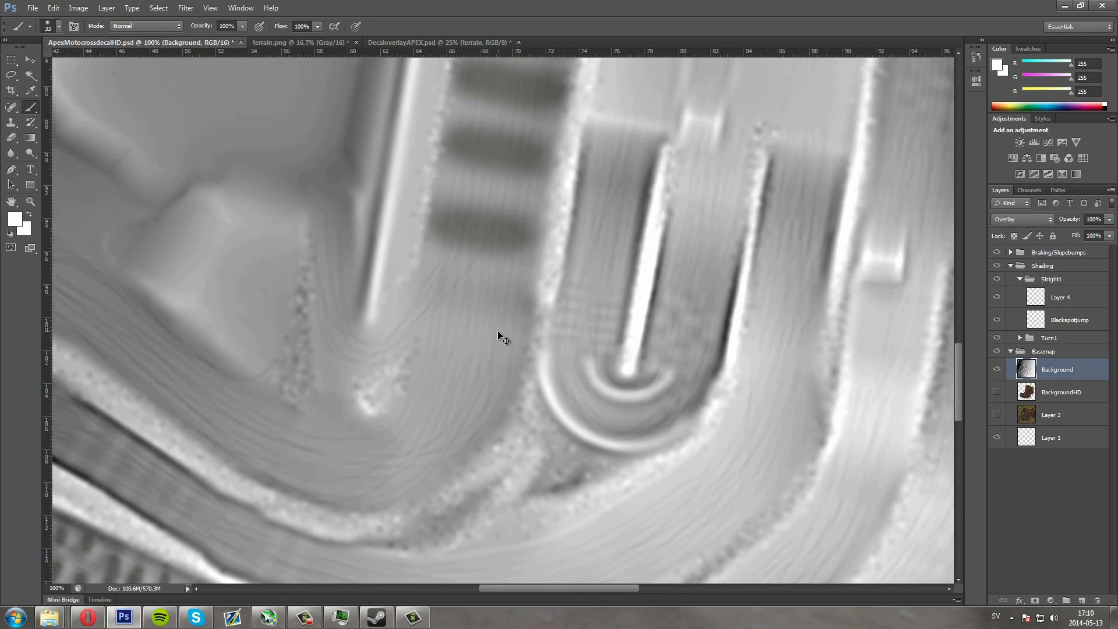
key(ctrl+minus)
key(ctrl+minus)
scroll(495, 312, down, 1)
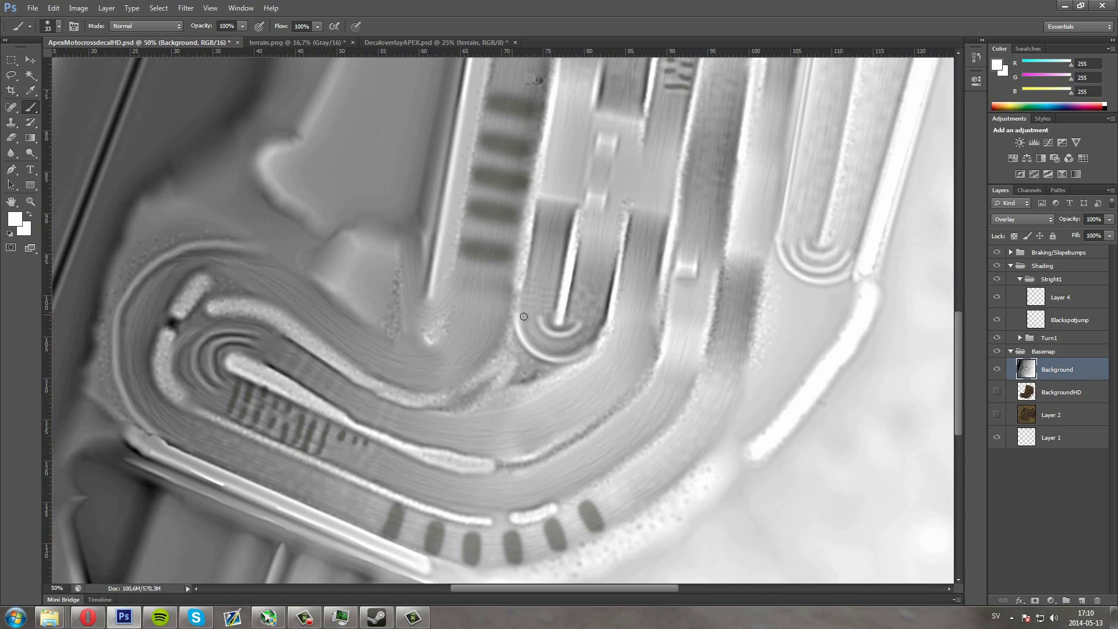
scroll(513, 321, down, 2)
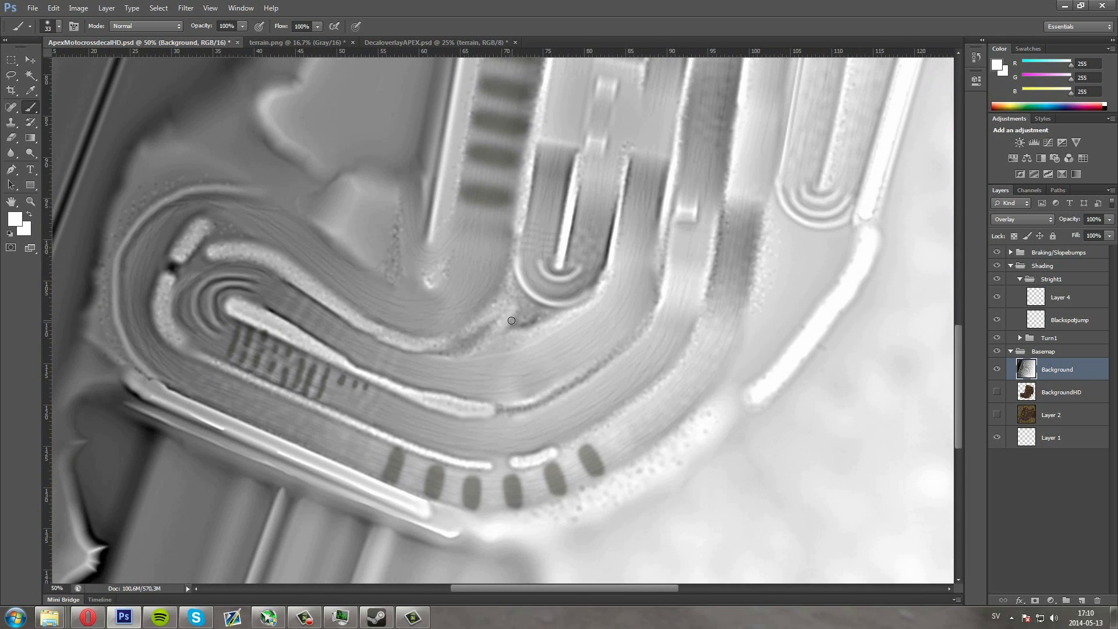
Examine the greyscale Background heightmap along the track's straights, jumps and upper and lower bends
scroll(498, 319, left, 2)
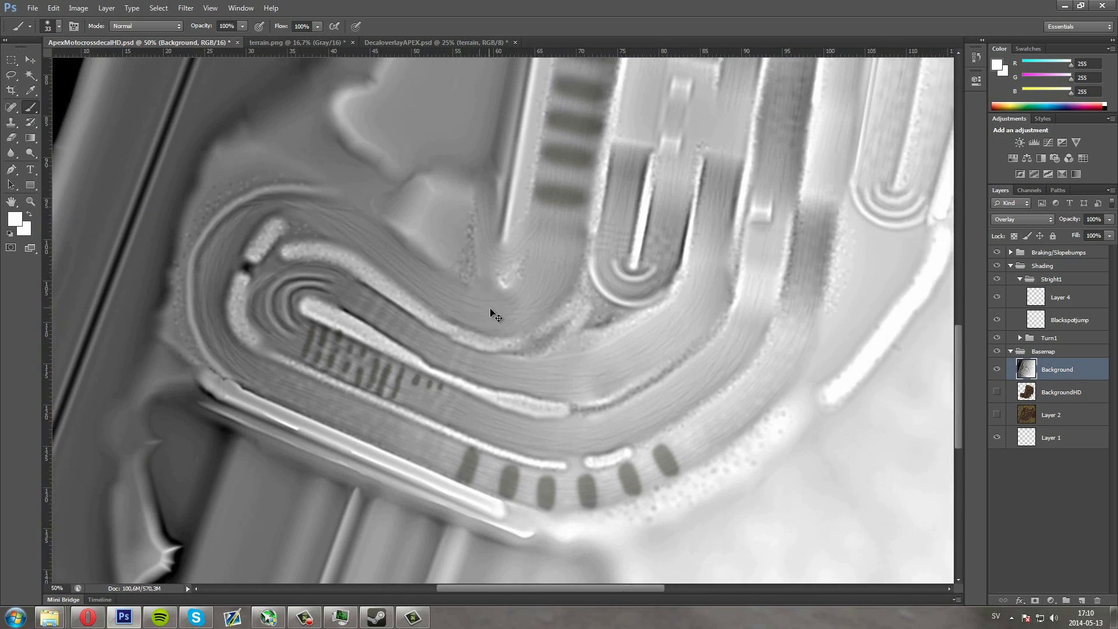
scroll(500, 300, up, 7)
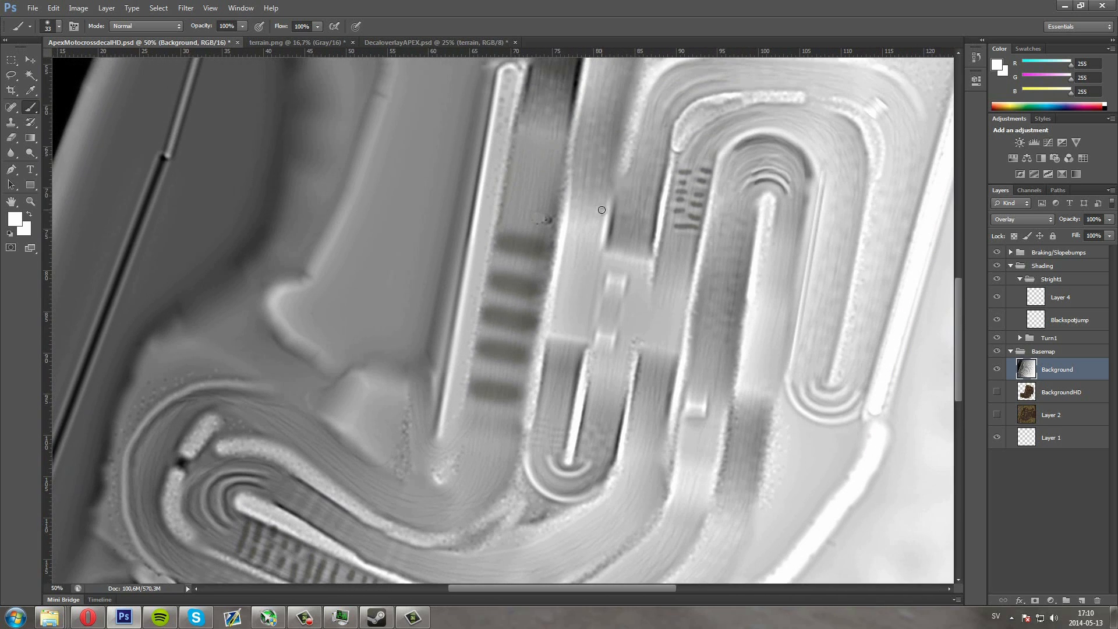
scroll(599, 214, right, 2)
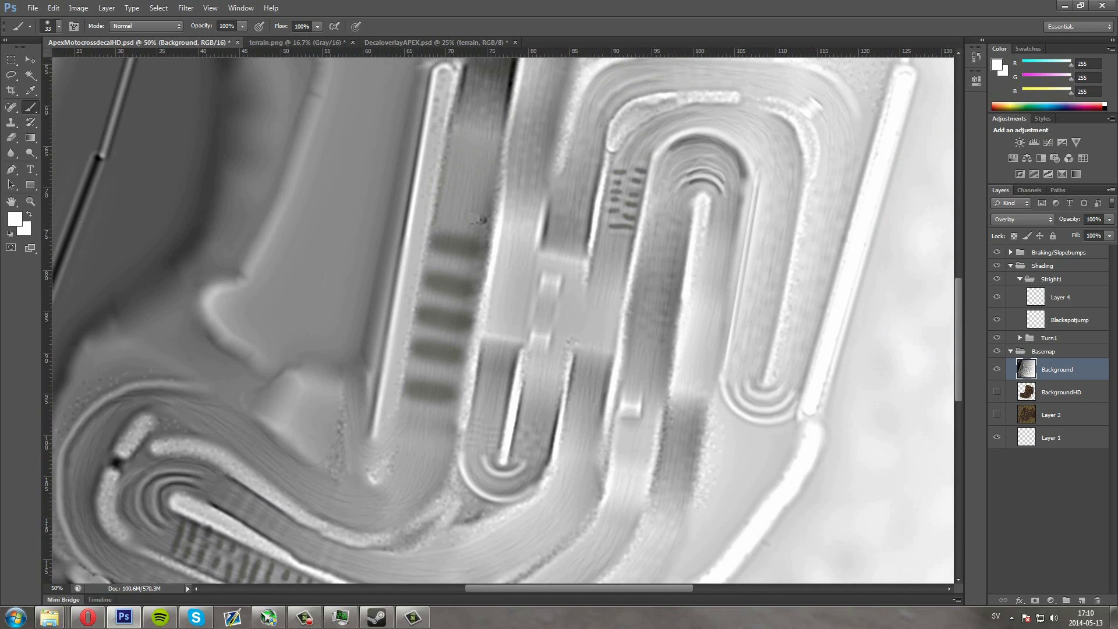
scroll(644, 244, down, 2)
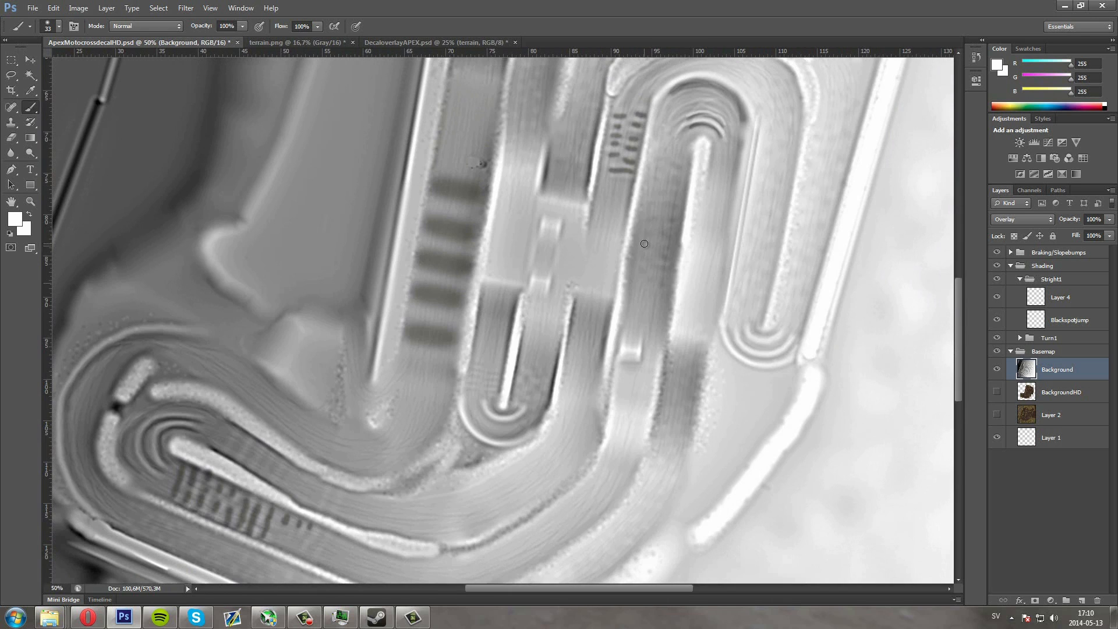
scroll(644, 243, up, 8)
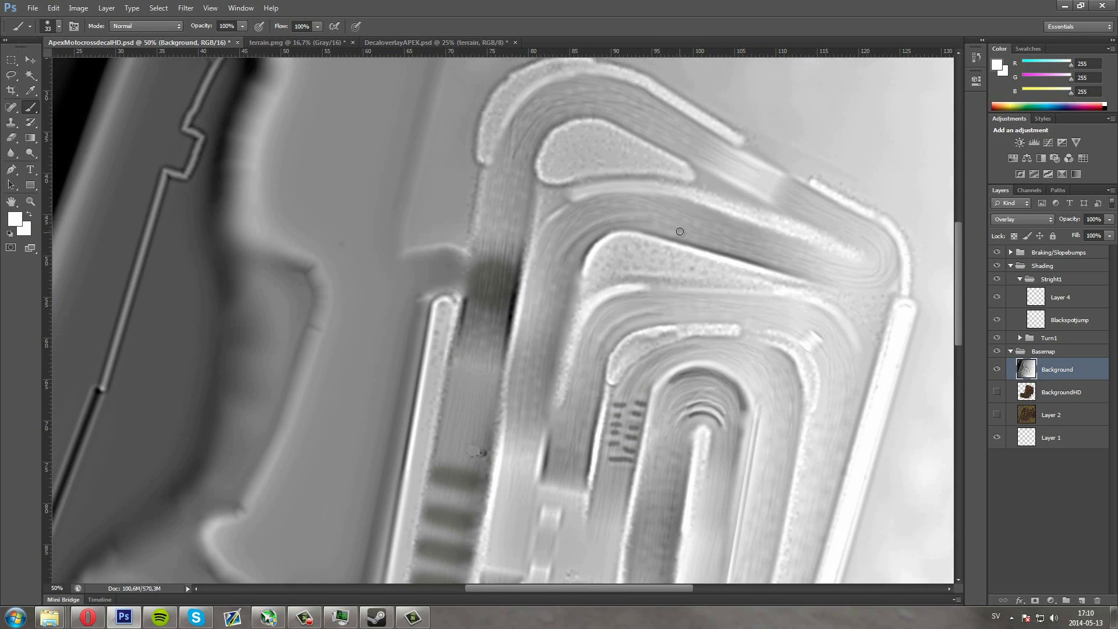
scroll(680, 231, down, 4)
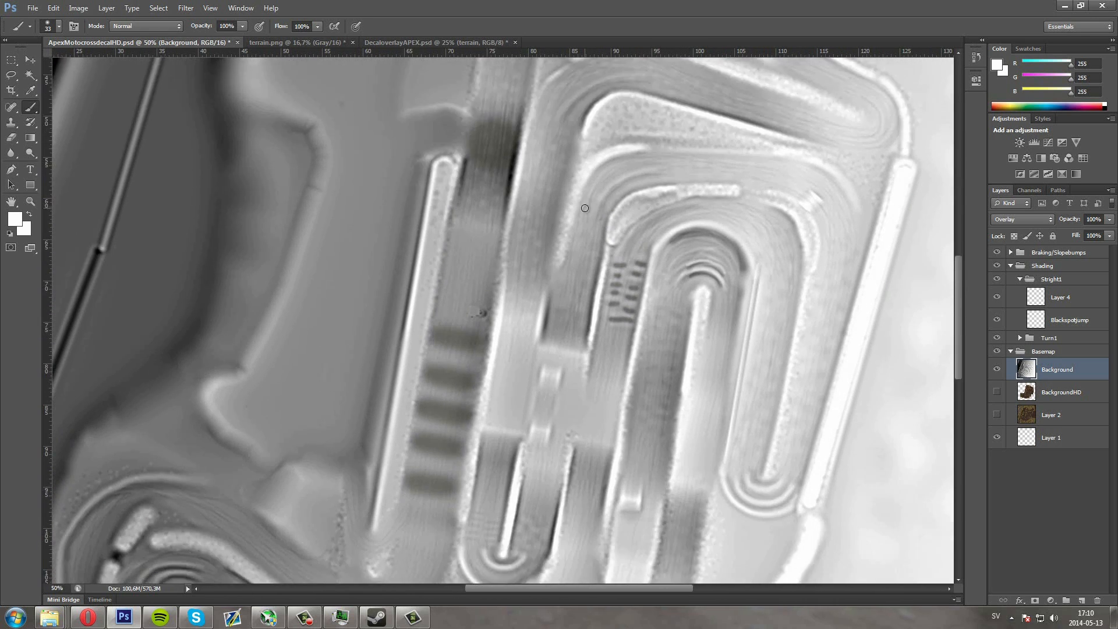
scroll(585, 208, down, 3)
scroll(431, 320, down, 3)
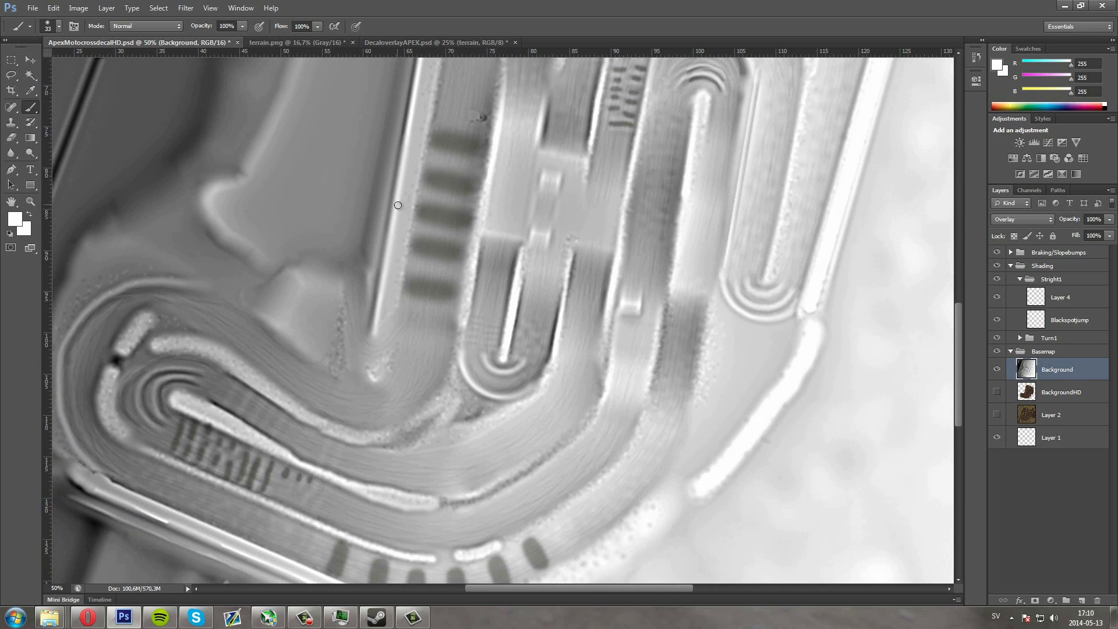
scroll(440, 309, down, 2)
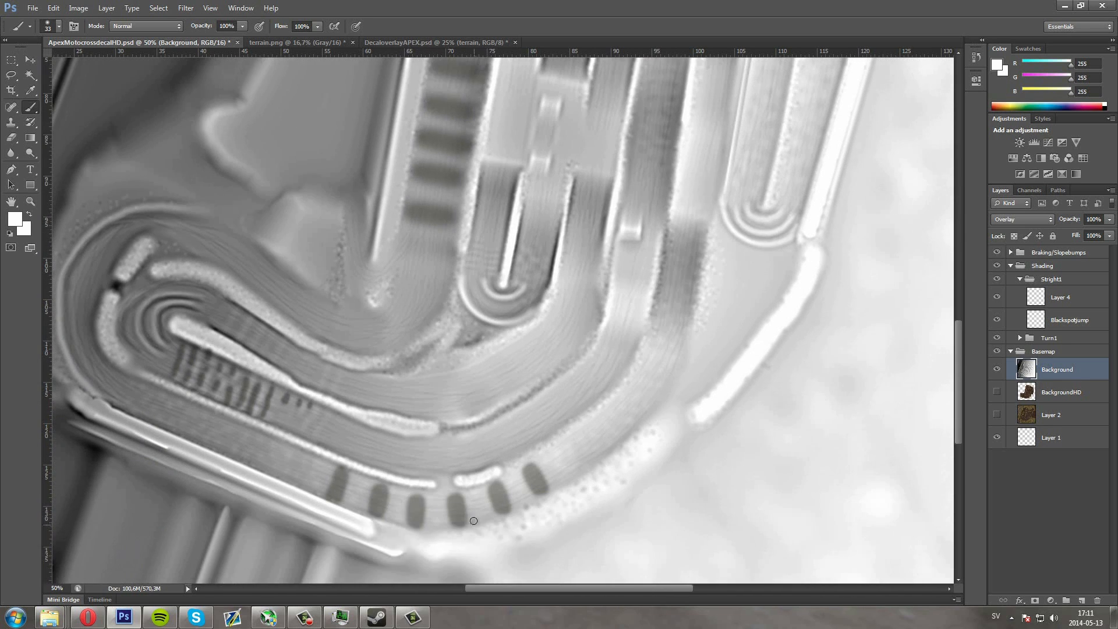
Show the BackgroundHD and Layer 2 layers again beneath the Background overlay
click(997, 400)
click(997, 414)
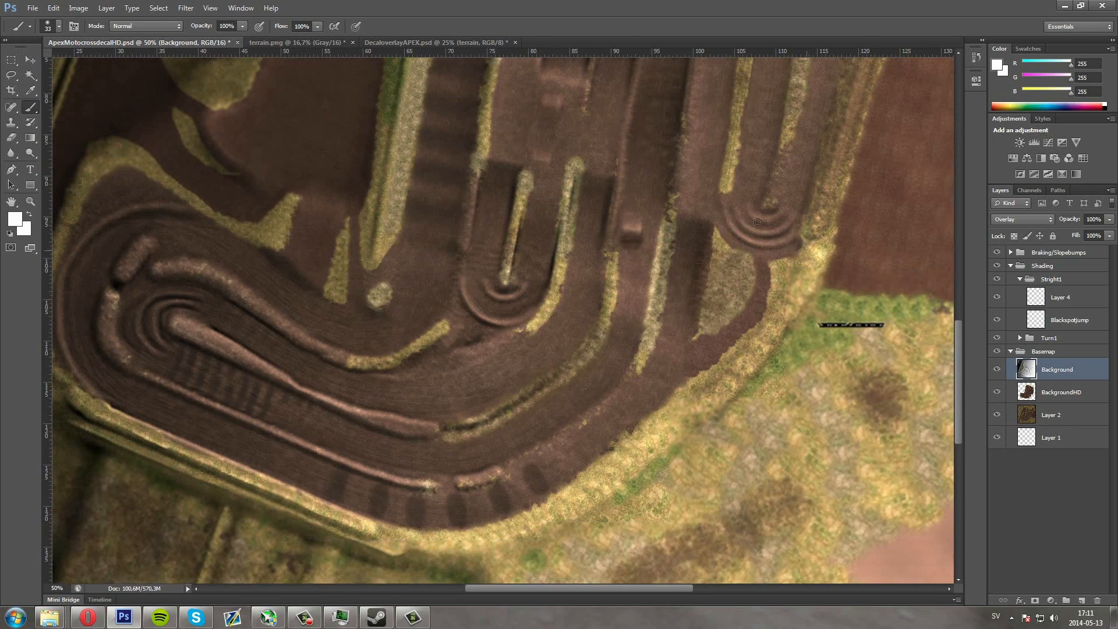
scroll(693, 150, up, 4)
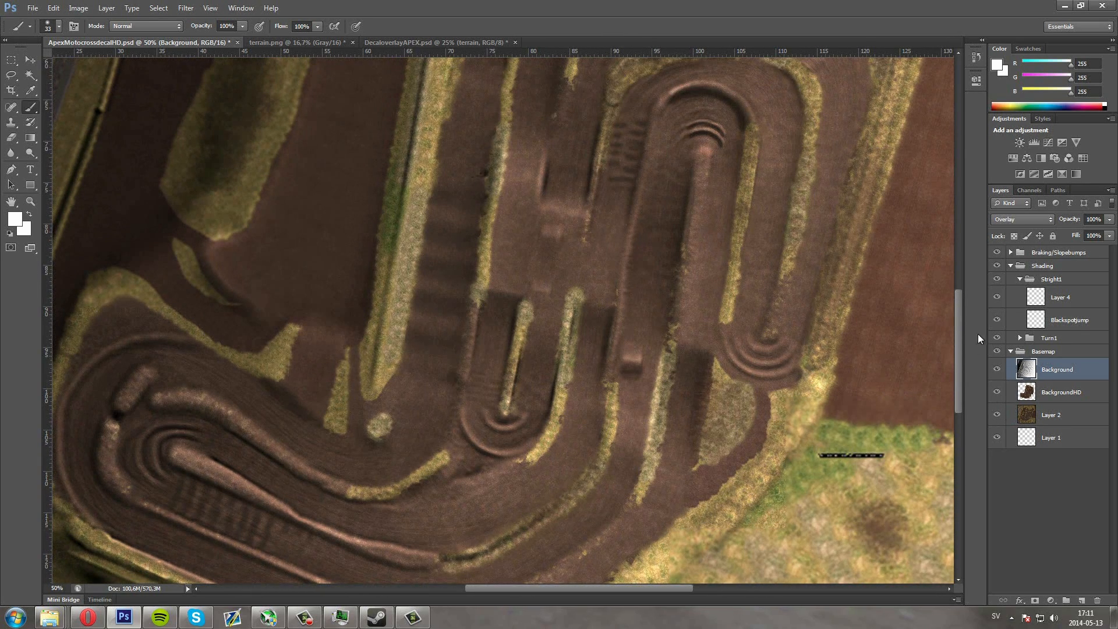
Compare the track with and without the Stright1 shading group by toggling its visibility, leaving the group hidden
click(997, 280)
click(996, 281)
click(997, 280)
click(997, 280)
click(997, 281)
scroll(659, 151, up, 2)
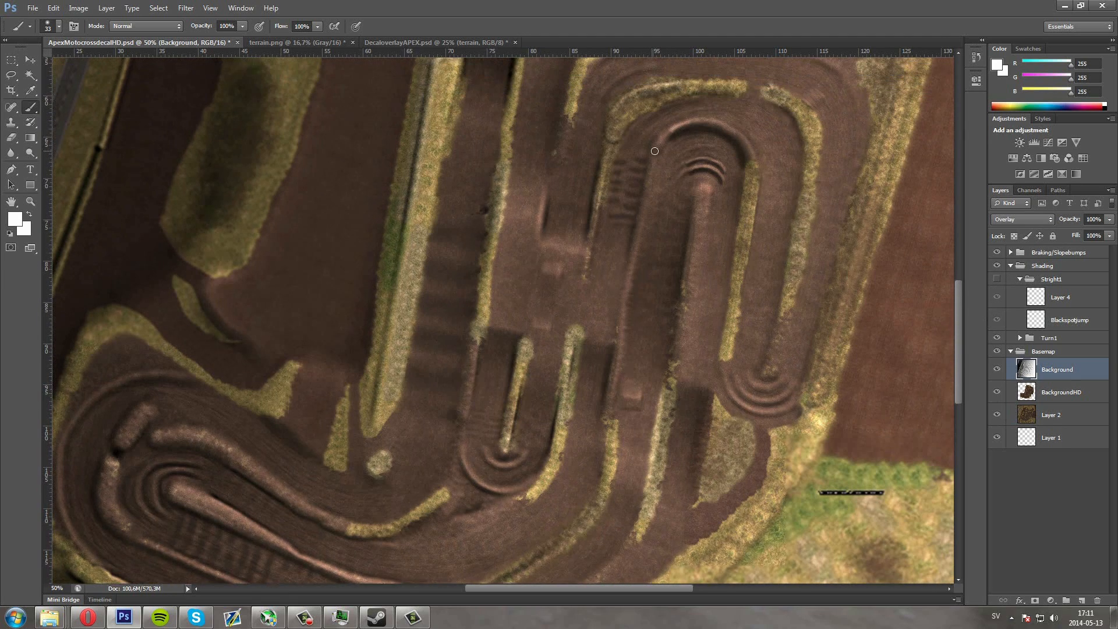
scroll(659, 153, down, 1)
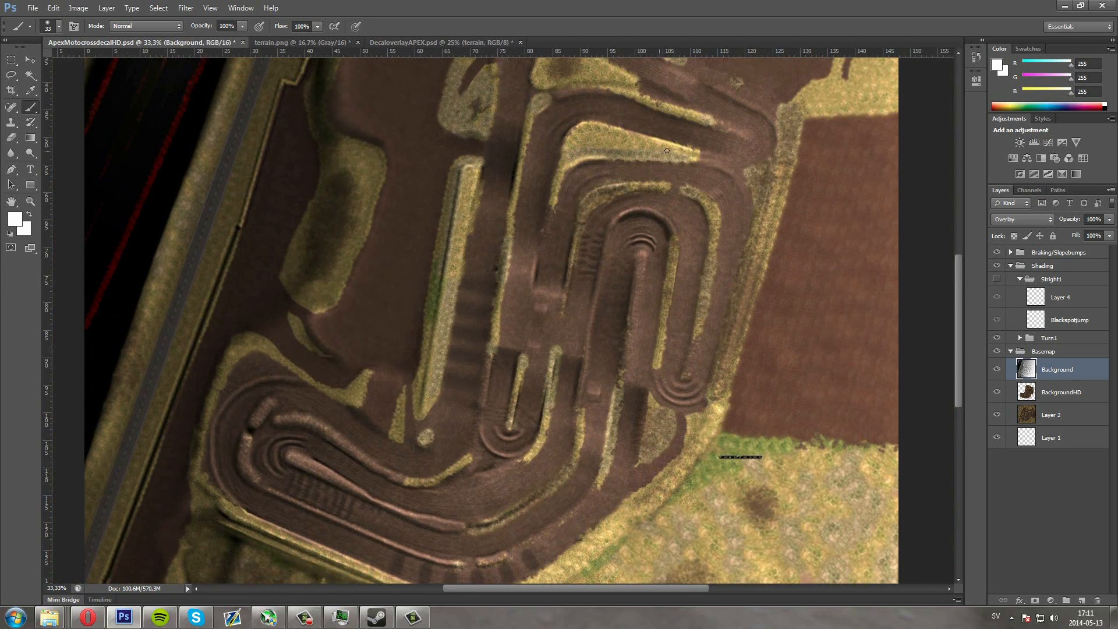
Compare the decal map with and without the Background heightmap overlay by repeatedly toggling that layer's visibility, leaving it shown
click(996, 369)
click(998, 370)
click(997, 370)
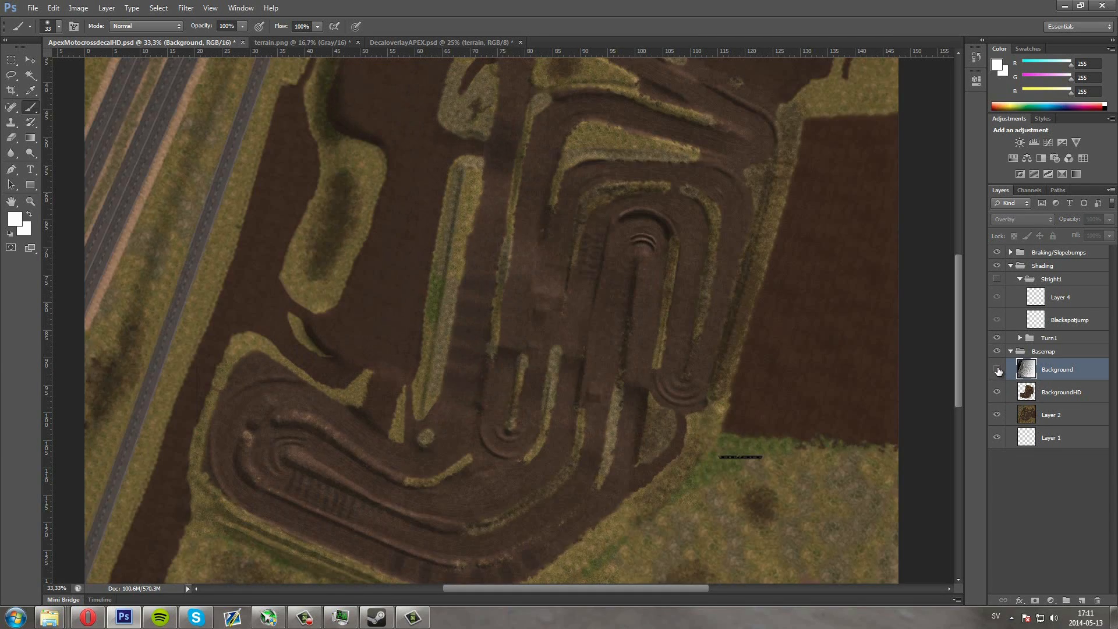
click(998, 371)
click(997, 370)
click(997, 369)
click(998, 369)
click(998, 370)
click(997, 369)
click(997, 369)
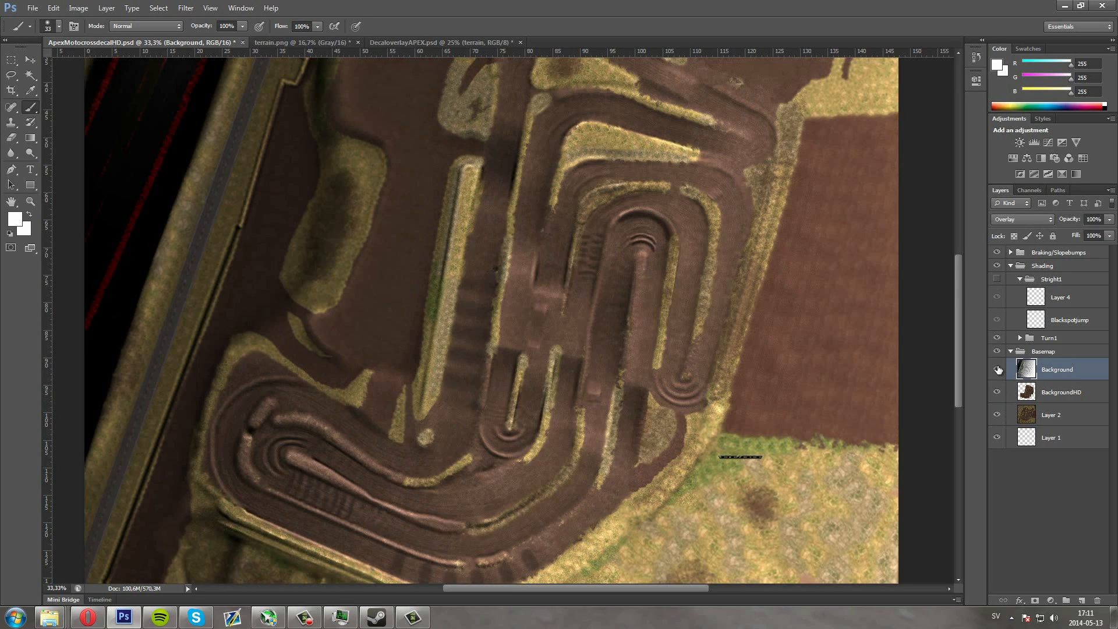
click(997, 369)
click(998, 370)
click(997, 370)
click(998, 369)
click(997, 370)
click(998, 369)
click(997, 369)
click(998, 370)
scroll(748, 255, up, 2)
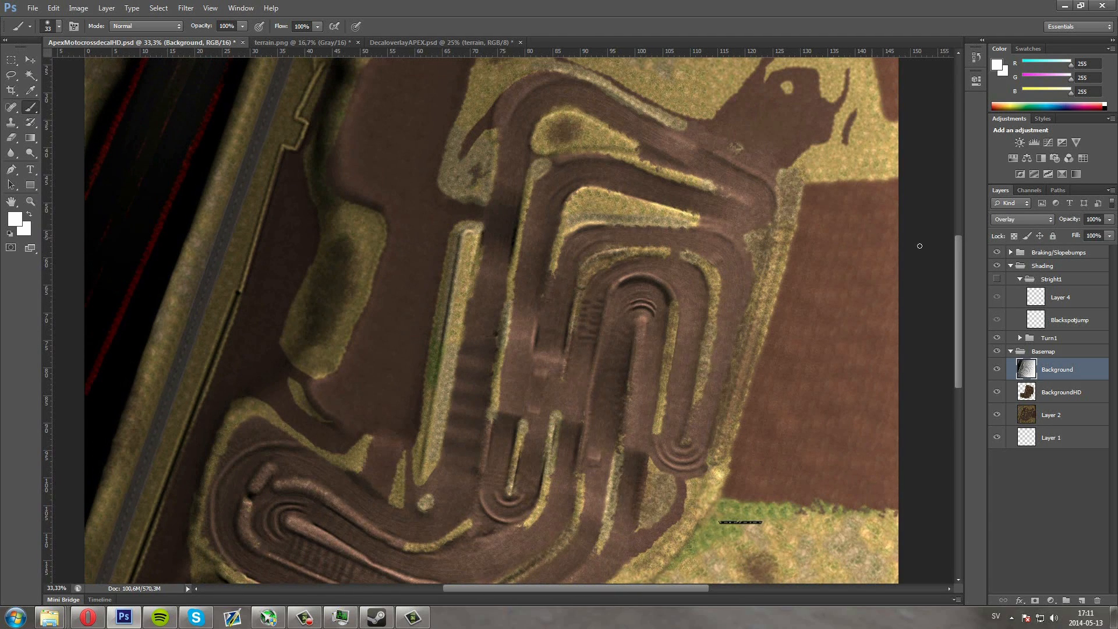
click(998, 369)
click(997, 369)
Examine the braking bumps beside the lower-left turn at 200% zoom, with and without the BackgroundHD and Layer 2 layers
scroll(608, 299, down, 5)
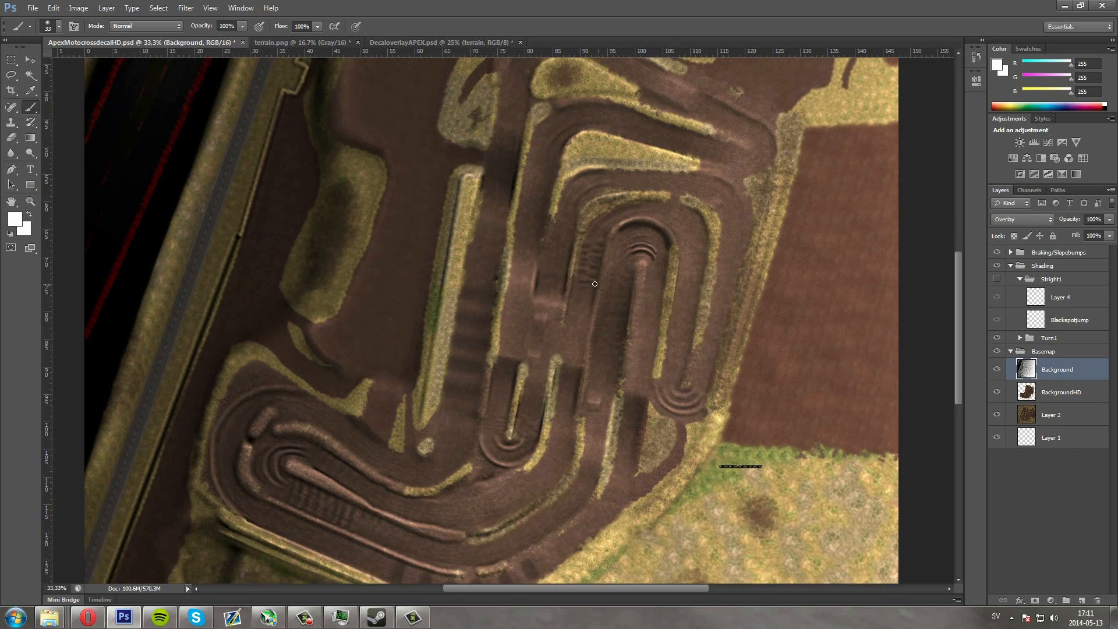
scroll(349, 352, left, 3)
scroll(349, 352, left, 3)
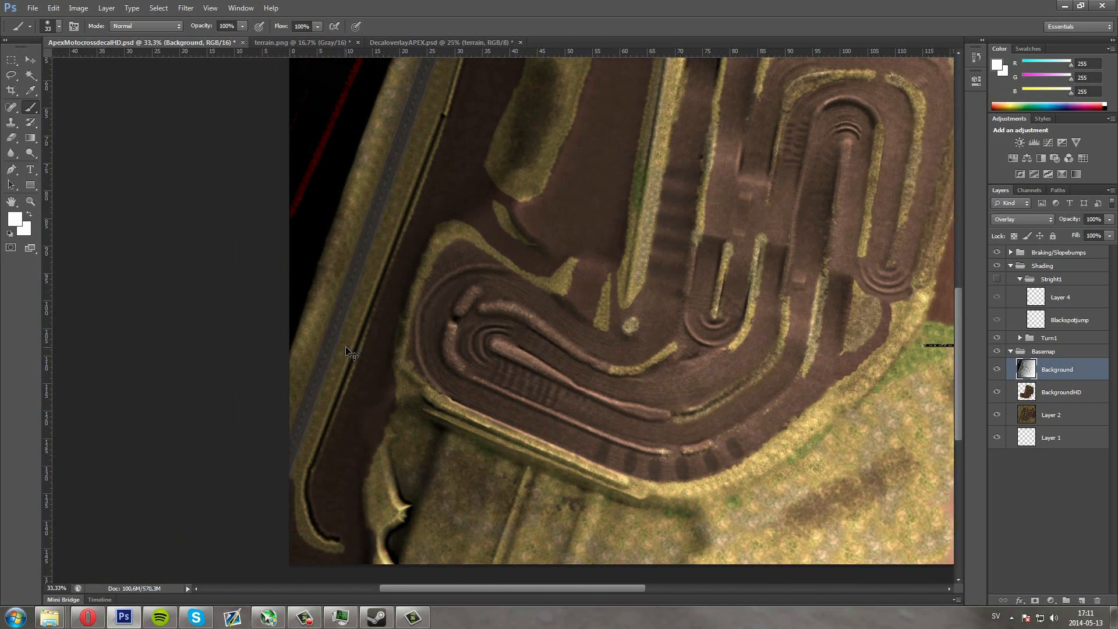
key(ctrl+plus)
key(ctrl+plus)
key(ctrl+plus)
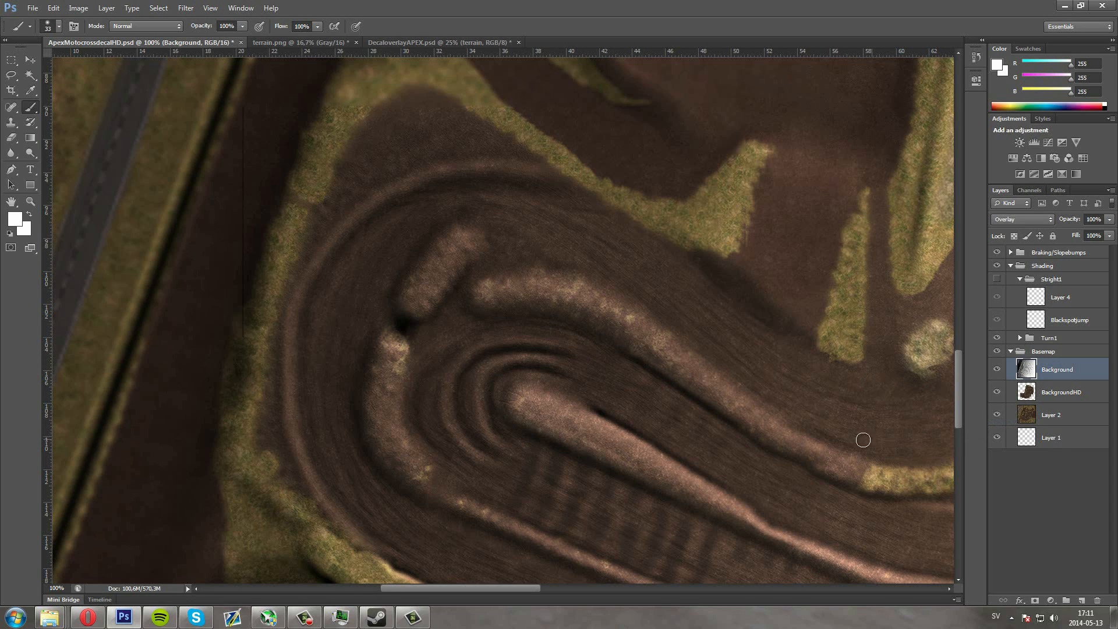
scroll(815, 442, down, 3)
drag(709, 426, 547, 409)
key(ctrl+plus)
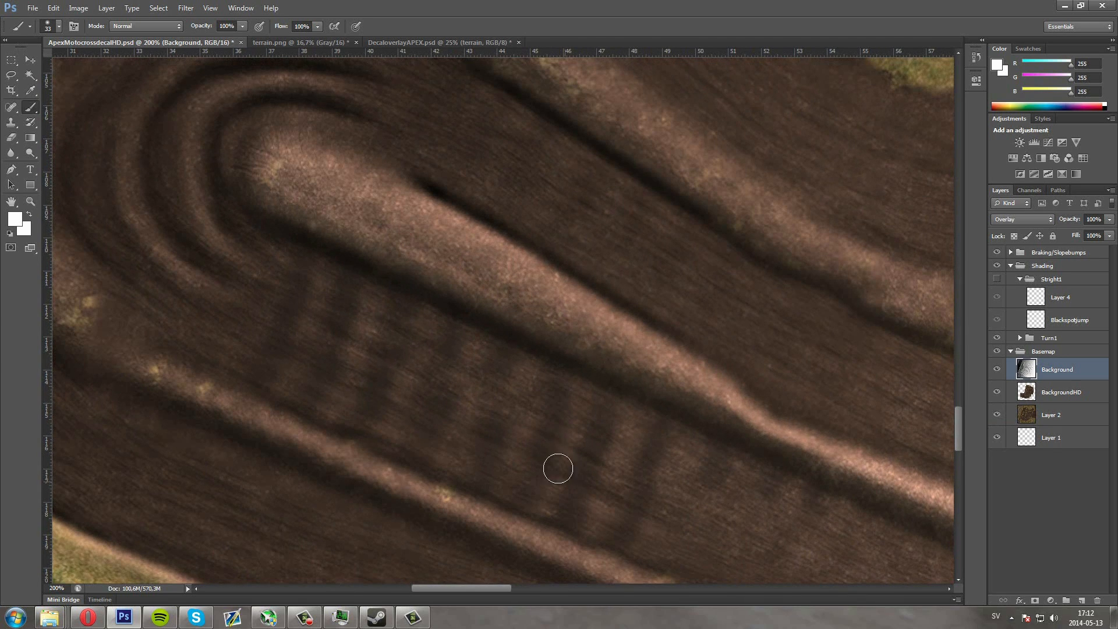
click(997, 392)
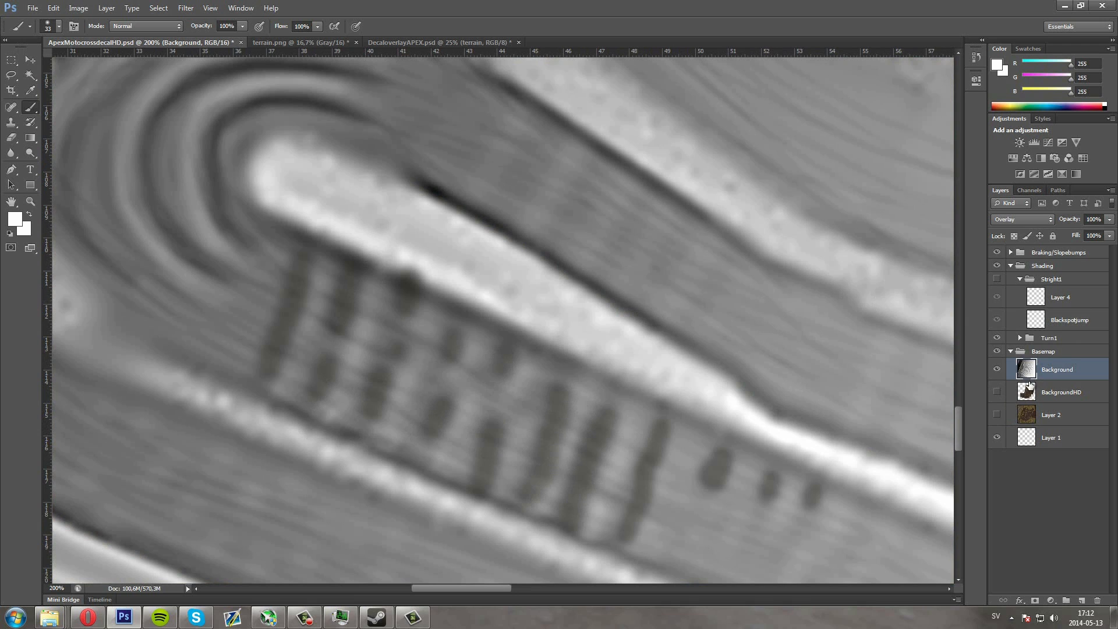
drag(997, 394, 996, 414)
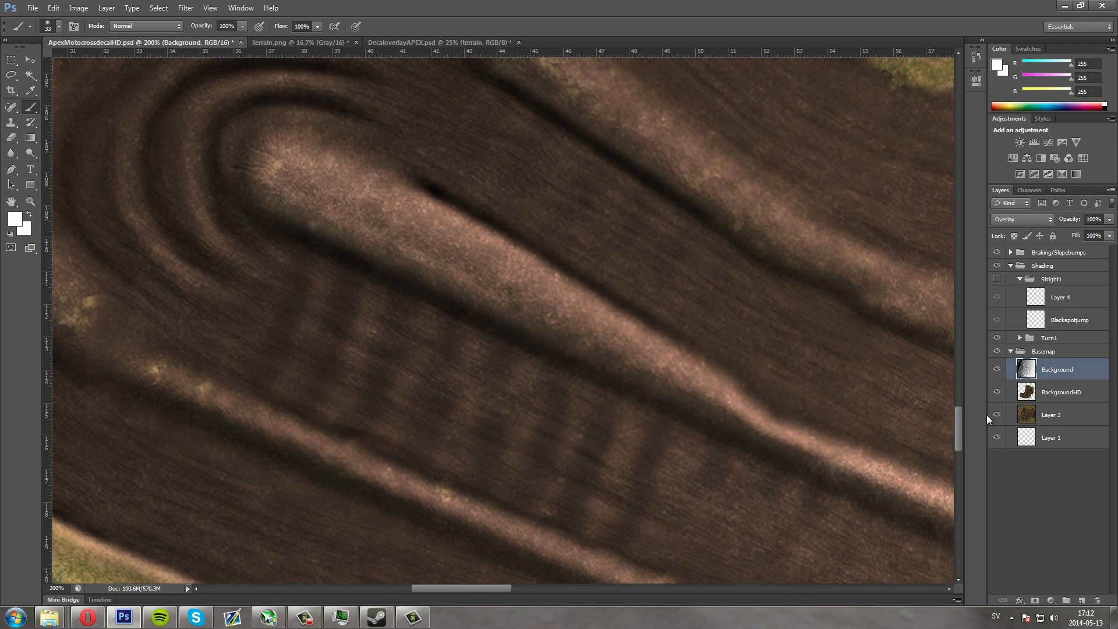
Create a group named Brakingbumps above Stright1 in the Shading group, and show and collapse the Stright1 group
click(1045, 280)
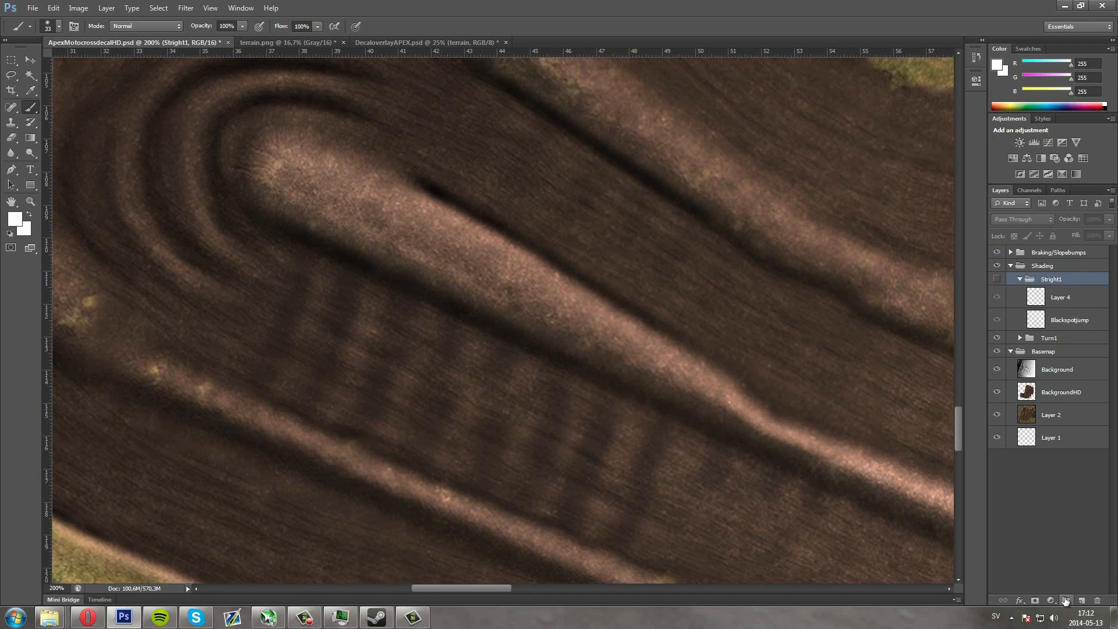
click(1064, 600)
double_click(1059, 278)
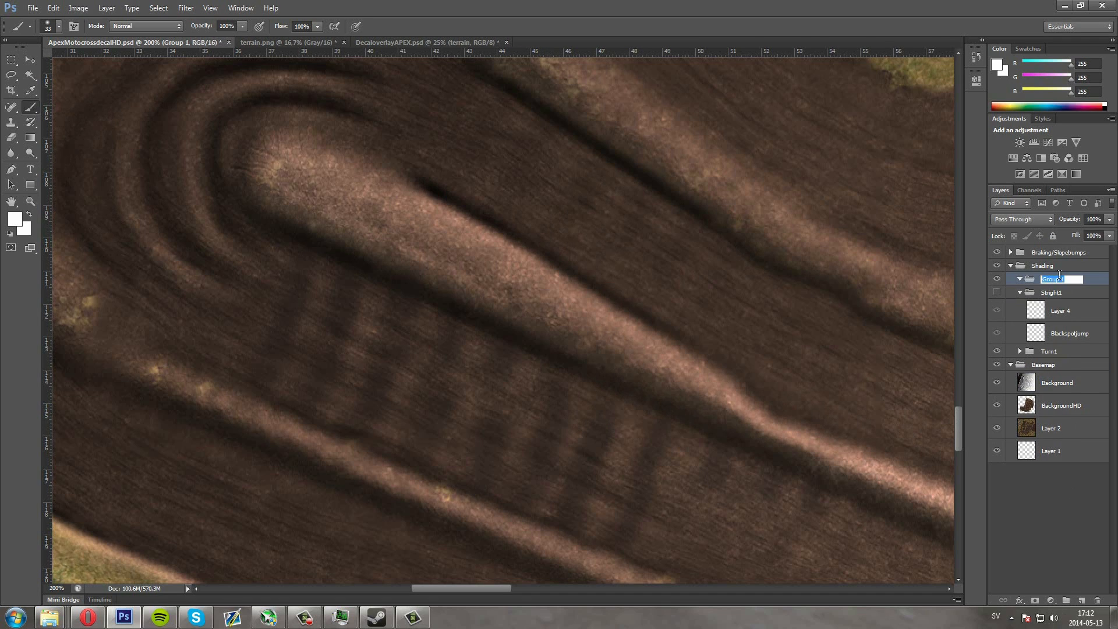
text(Brakingbumps)
key(Return)
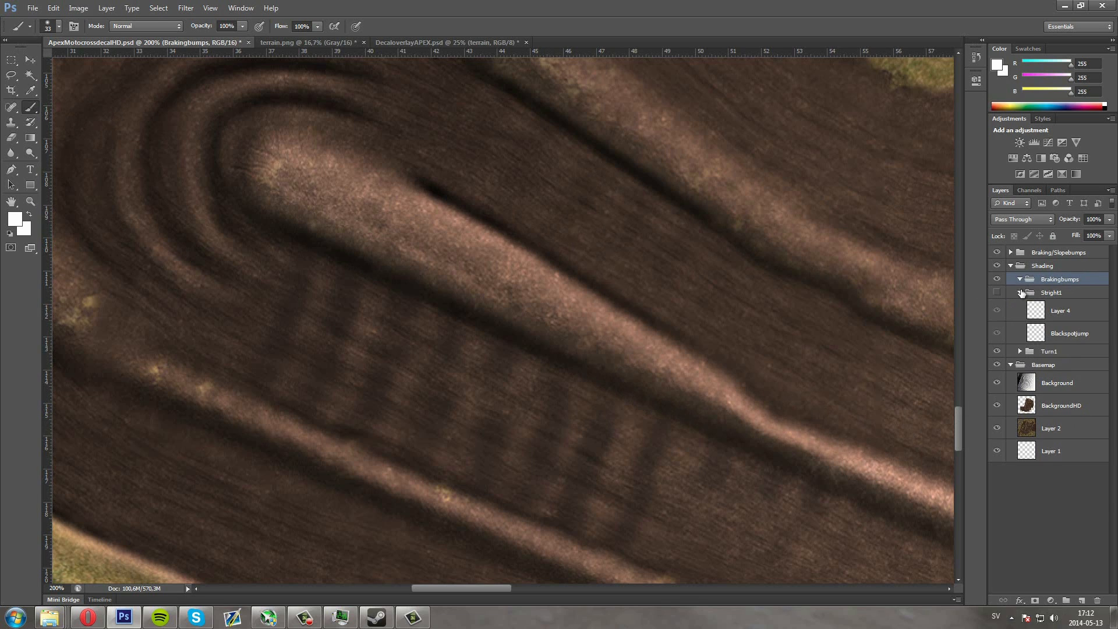
click(996, 292)
click(1020, 293)
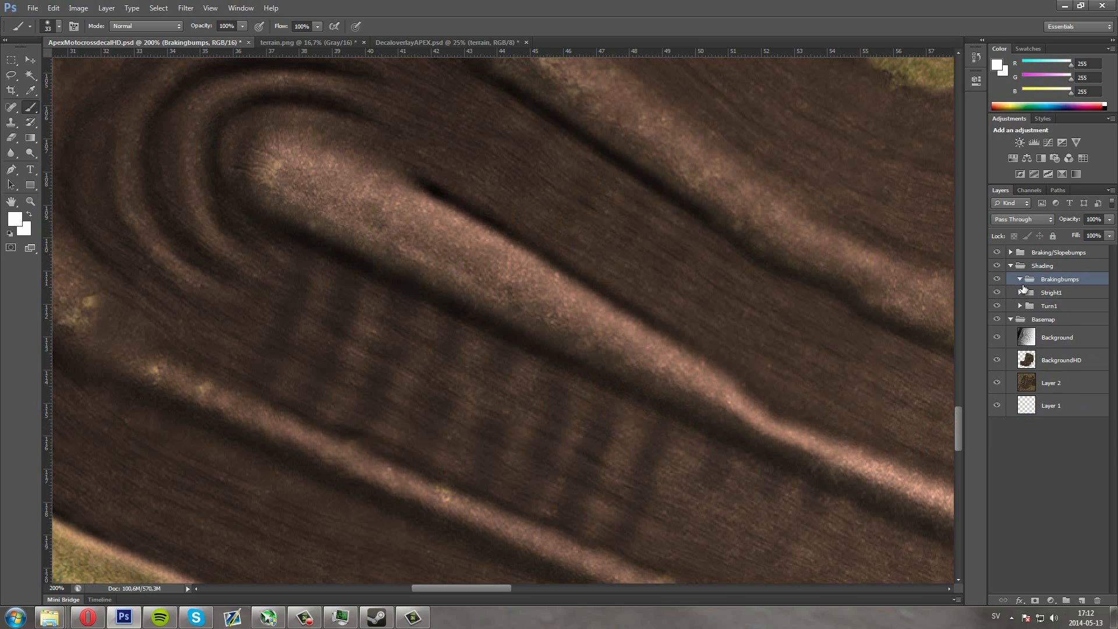
click(1082, 600)
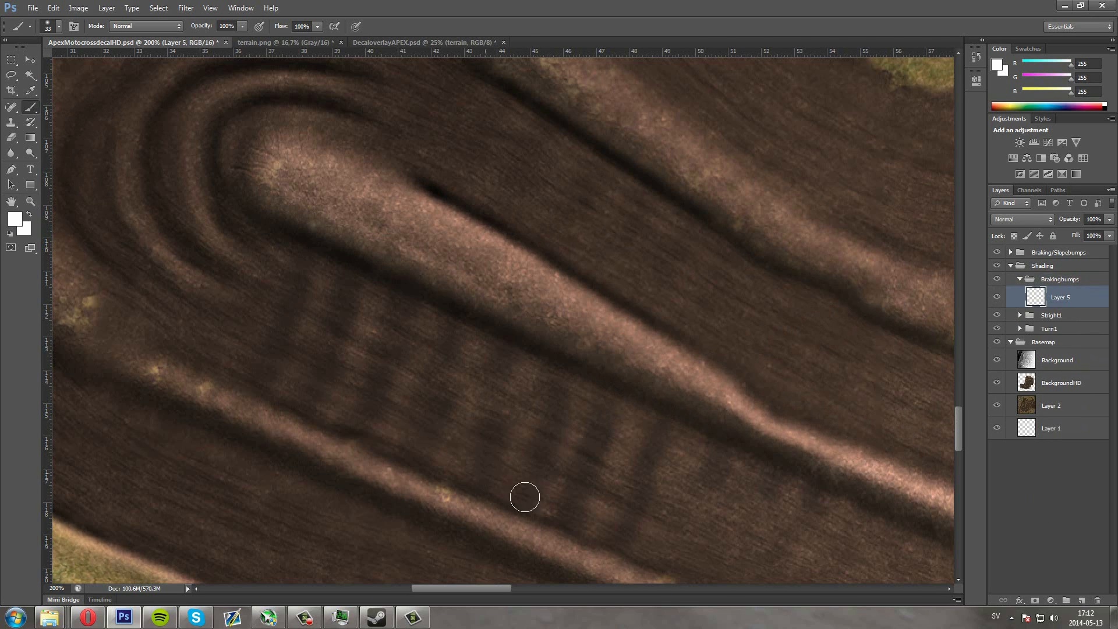
click(503, 487)
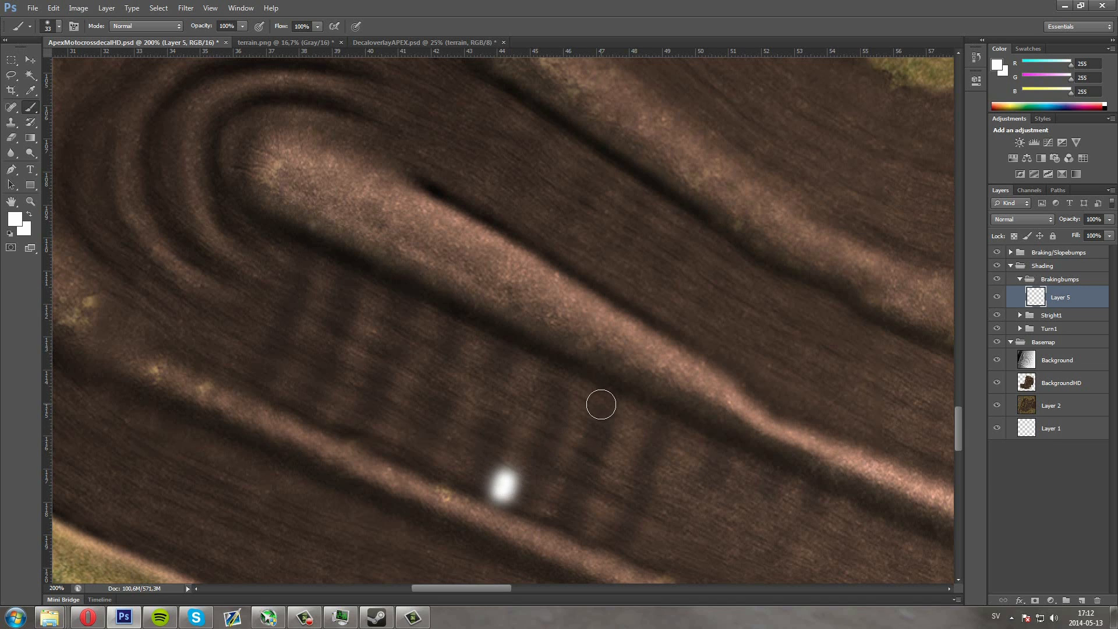
key(ctrl+alt+z)
key(ctrl+alt+z)
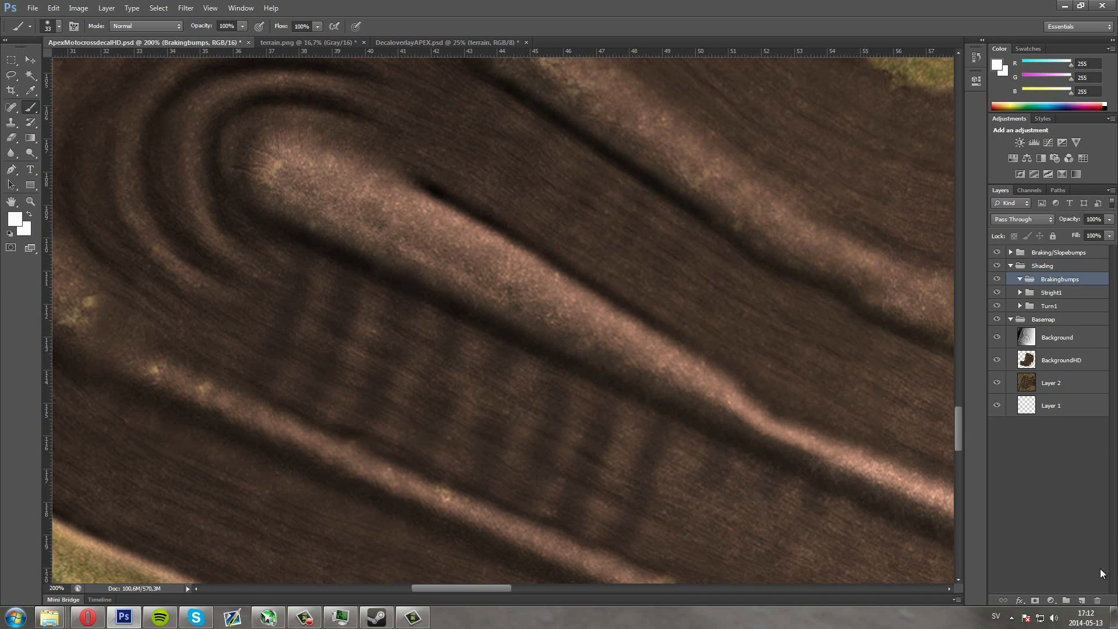
Add a new layer inside the Brakingbumps group and set the soft white brush's size to 21 px
click(1082, 600)
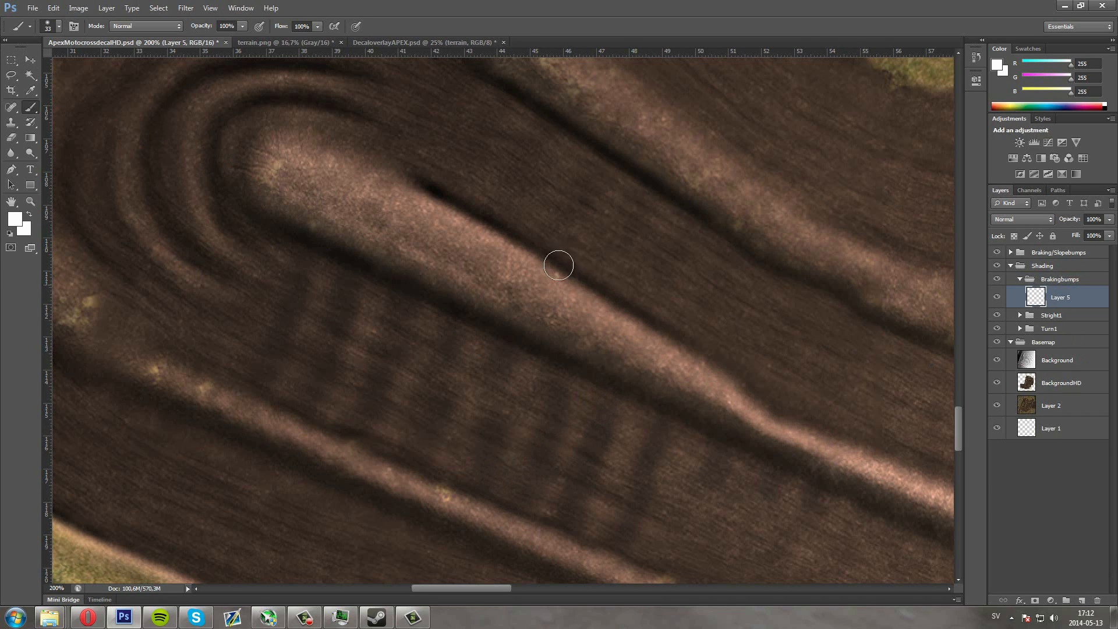
click(15, 217)
click(681, 161)
click(50, 26)
click(32, 62)
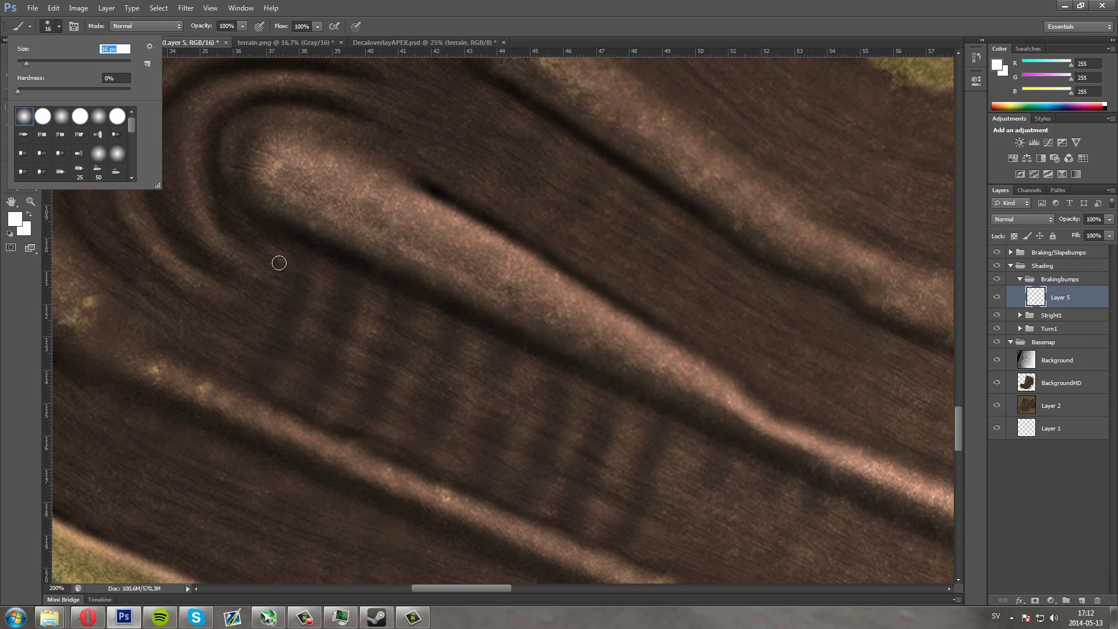
click(29, 62)
Paint white highlight strokes across the lane on the ridges between the dark braking bumps, redoing the strokes that miss
drag(635, 422, 600, 534)
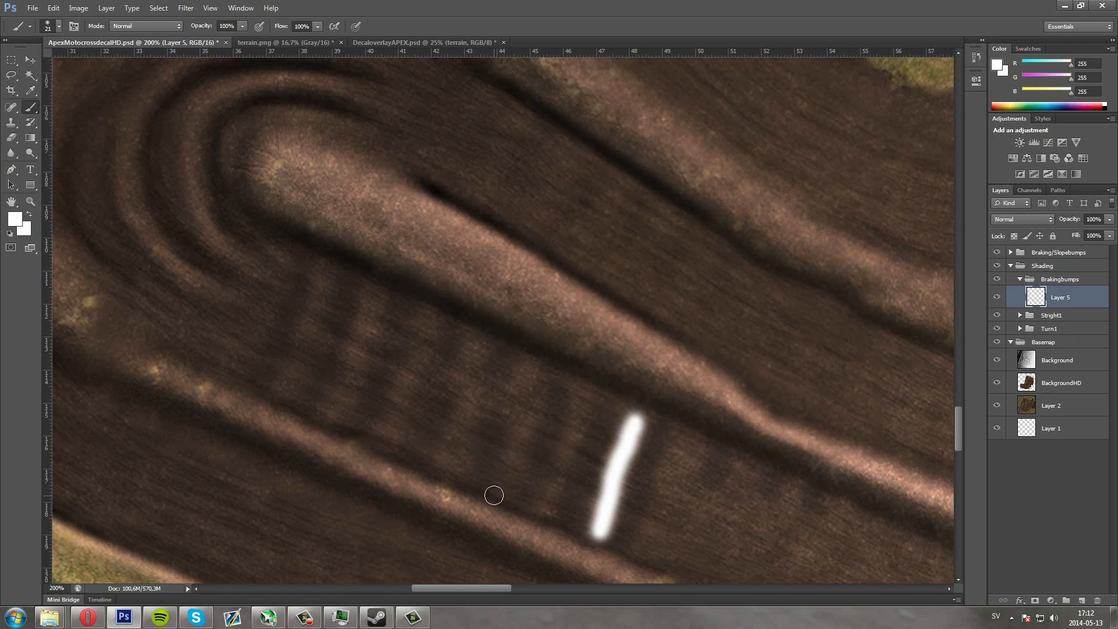
drag(493, 492, 518, 420)
drag(580, 399, 545, 512)
drag(526, 368, 520, 396)
drag(438, 464, 471, 401)
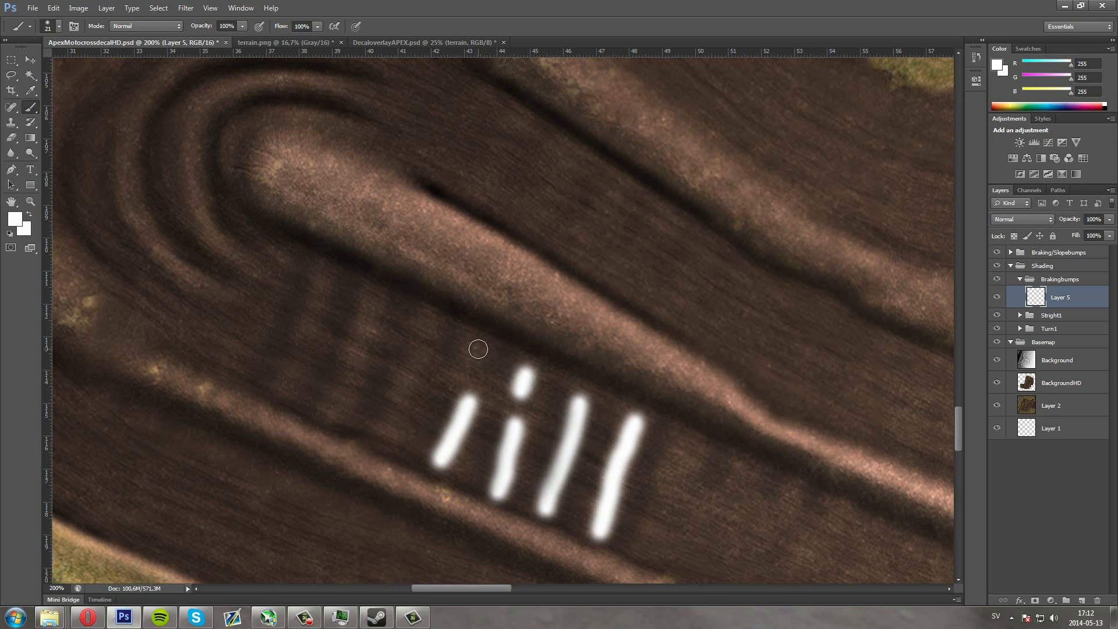
drag(476, 349, 469, 362)
mouse_move(377, 430)
mouse_down()
mouse_move(425, 317)
mouse_move(374, 300)
mouse_move(349, 337)
mouse_up()
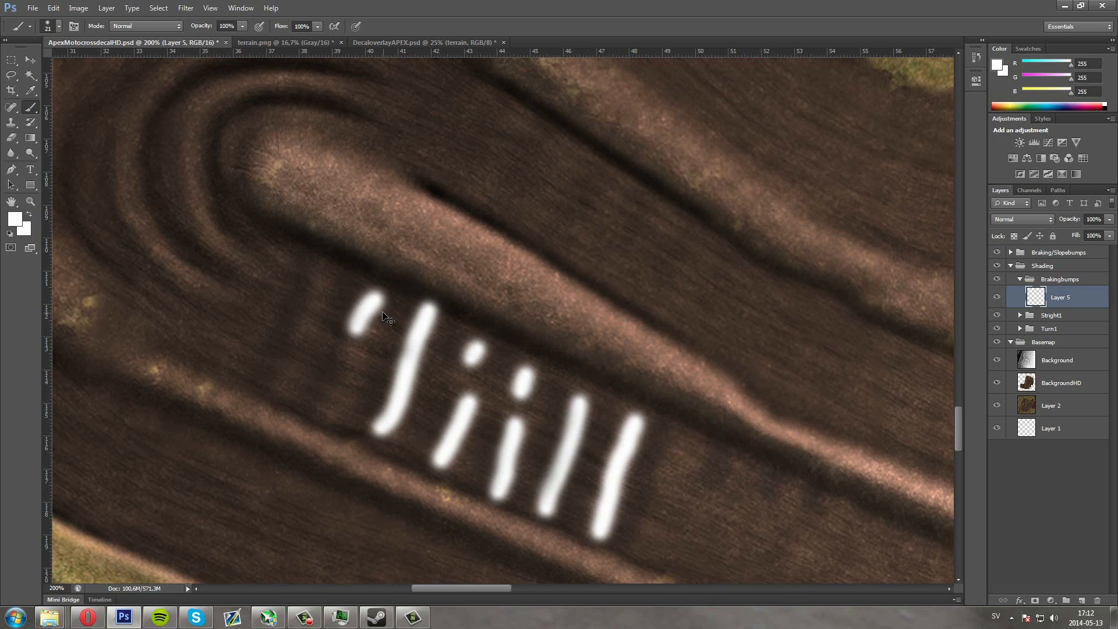
key(ctrl+z)
drag(380, 302, 329, 411)
drag(327, 276, 285, 360)
key(ctrl+z)
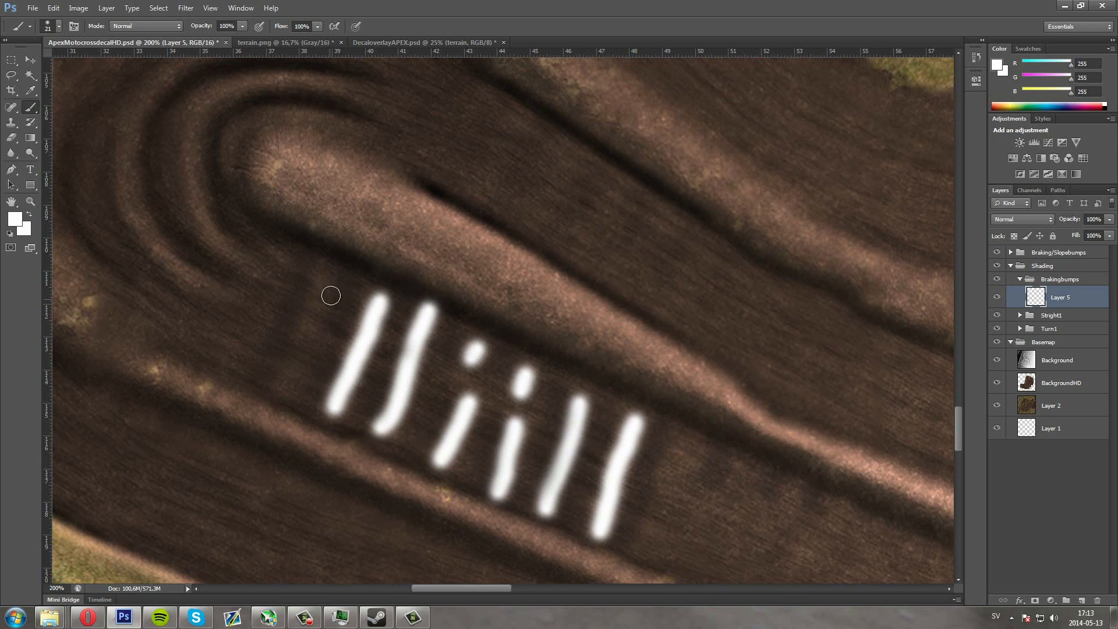
drag(328, 274, 286, 387)
scroll(270, 358, up, 3)
scroll(349, 361, left, 5)
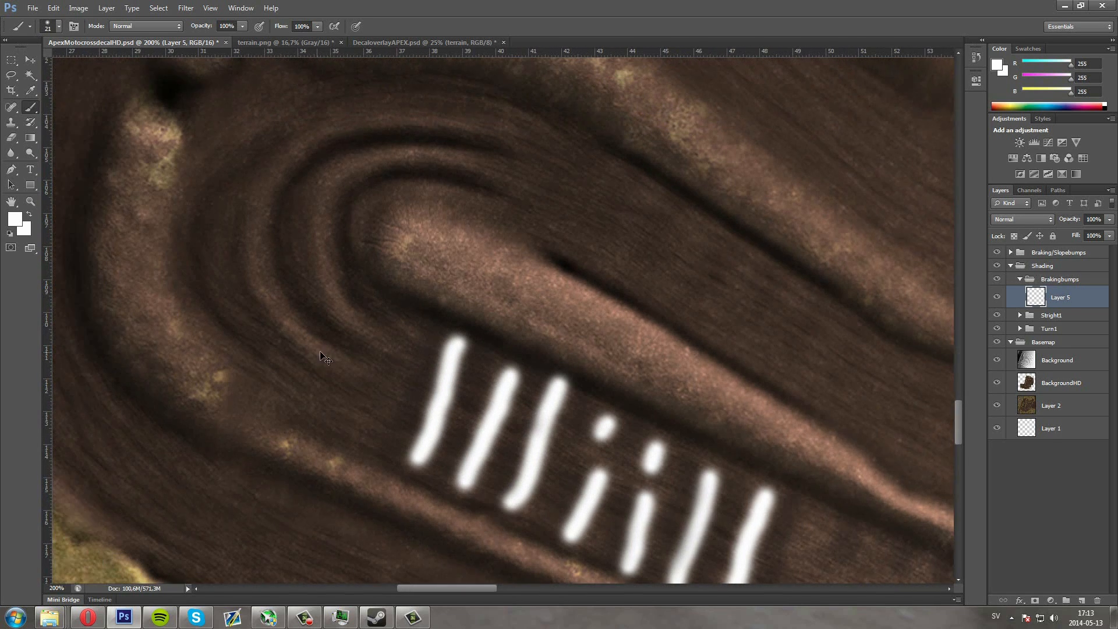
Set the braking-bump highlight layer's blend mode to Overlay and lower its opacity to about 28%
scroll(357, 367, left, 2)
scroll(387, 370, up, 5)
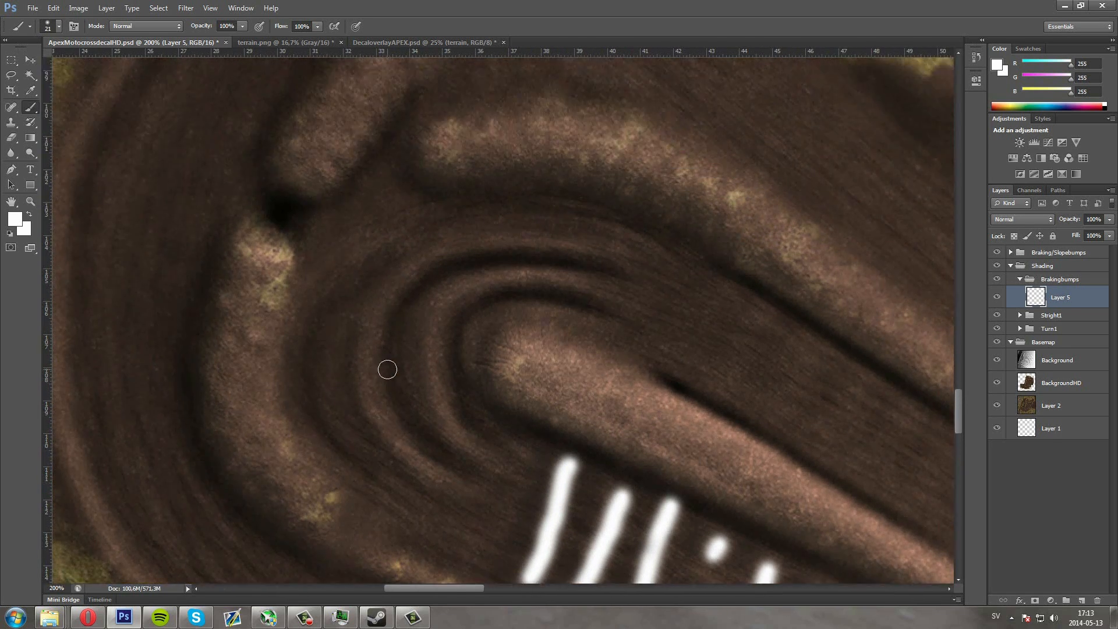
scroll(409, 371, down, 2)
scroll(409, 370, down, 2)
scroll(738, 427, down, 2)
scroll(734, 418, right, 4)
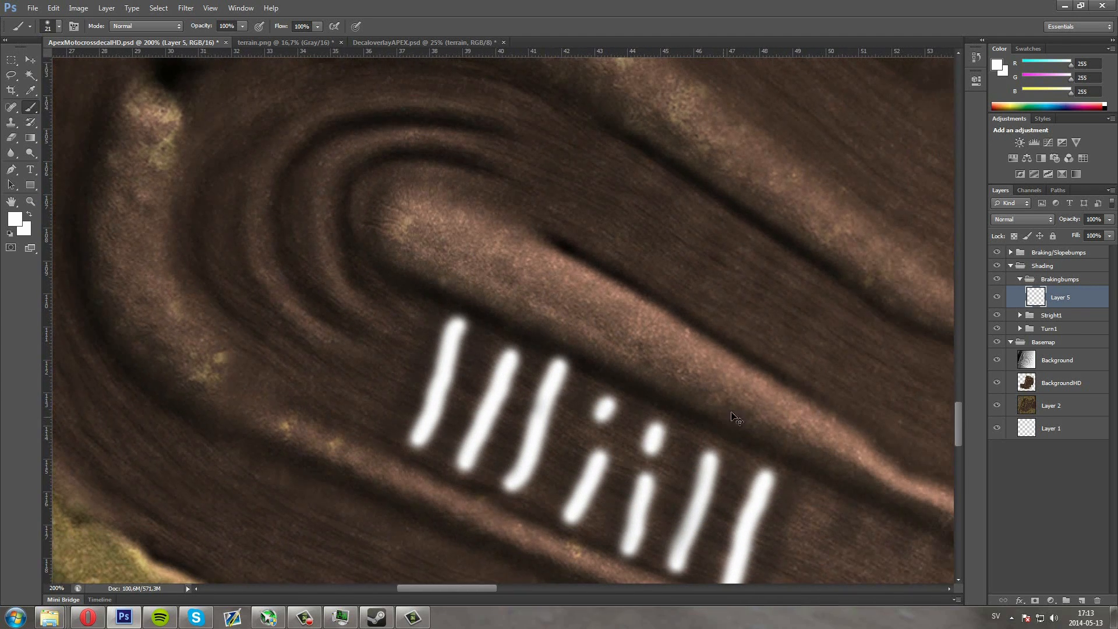
click(1020, 219)
click(1011, 370)
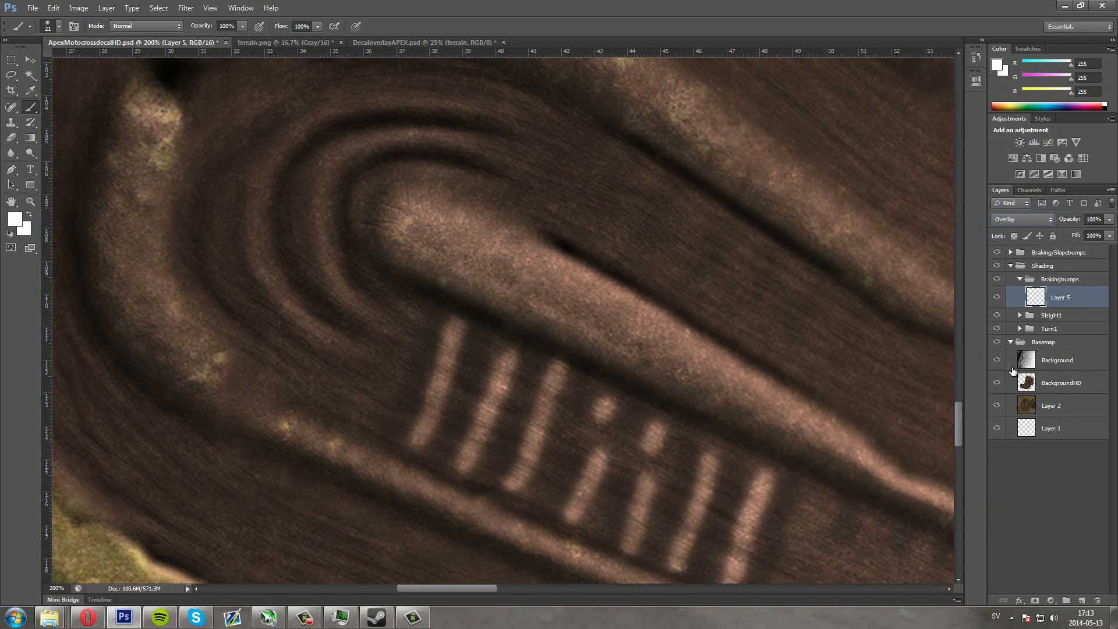
drag(1109, 221, 1072, 236)
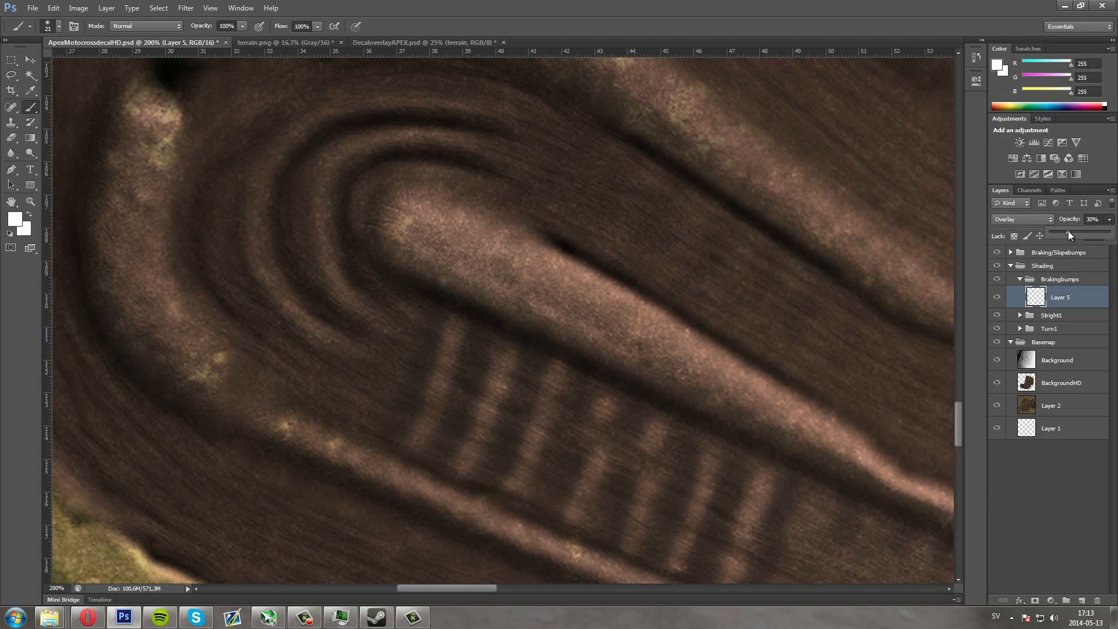
Set the highlight layer's opacity to 33%, judging the braking bumps beside the lower-left turn at several zoom levels
key(ctrl+minus)
key(ctrl+minus)
key(ctrl+minus)
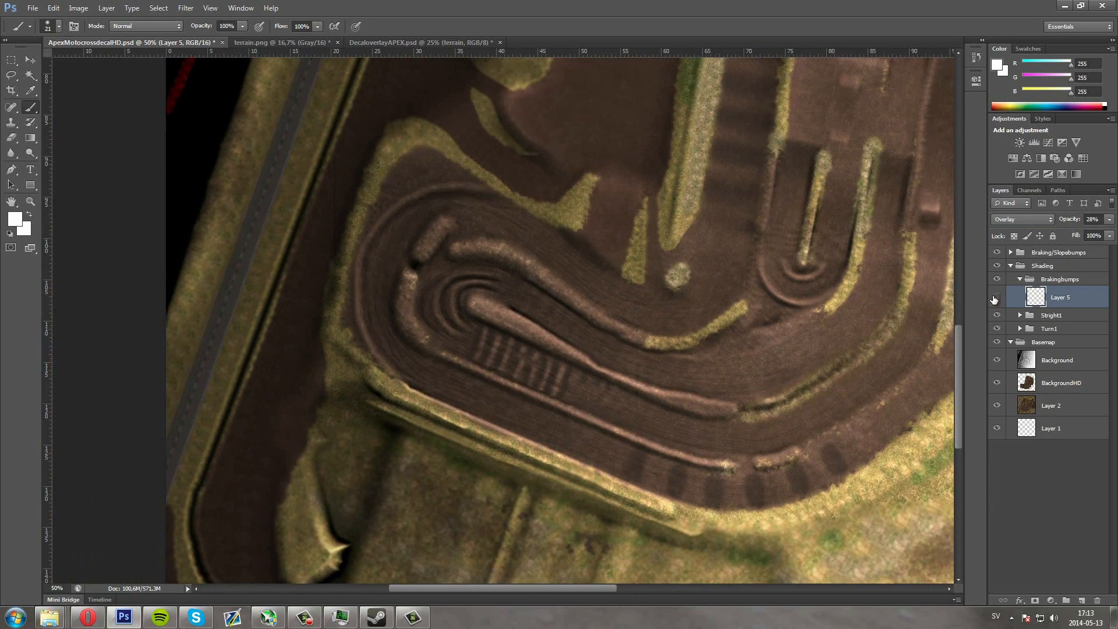
click(995, 299)
click(1109, 220)
click(1110, 220)
scroll(507, 364, up, 3)
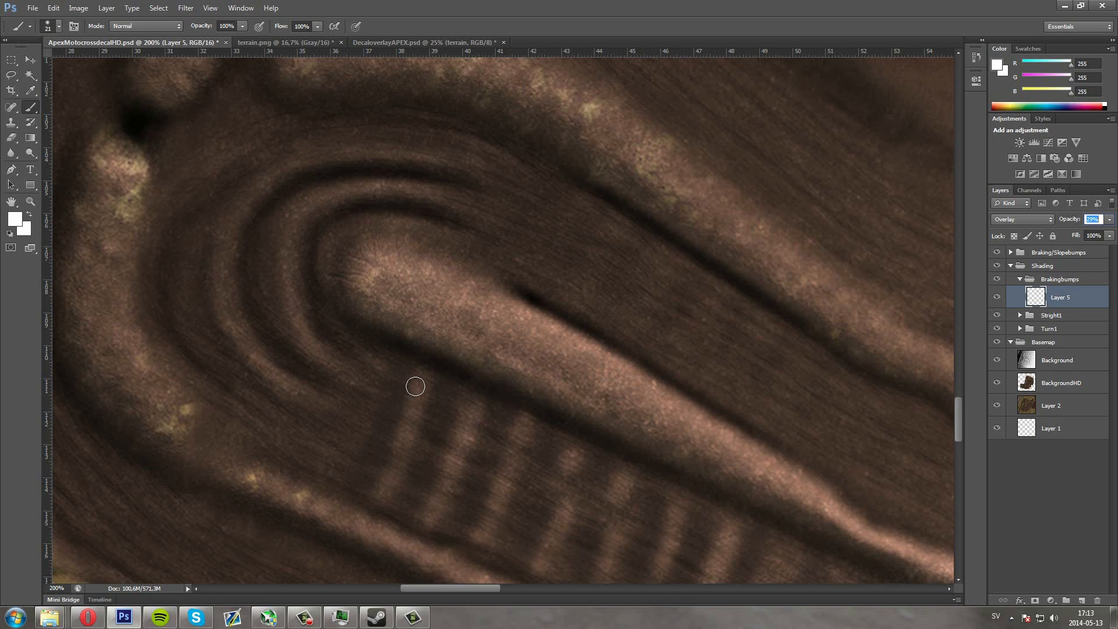
scroll(415, 386, down, 4)
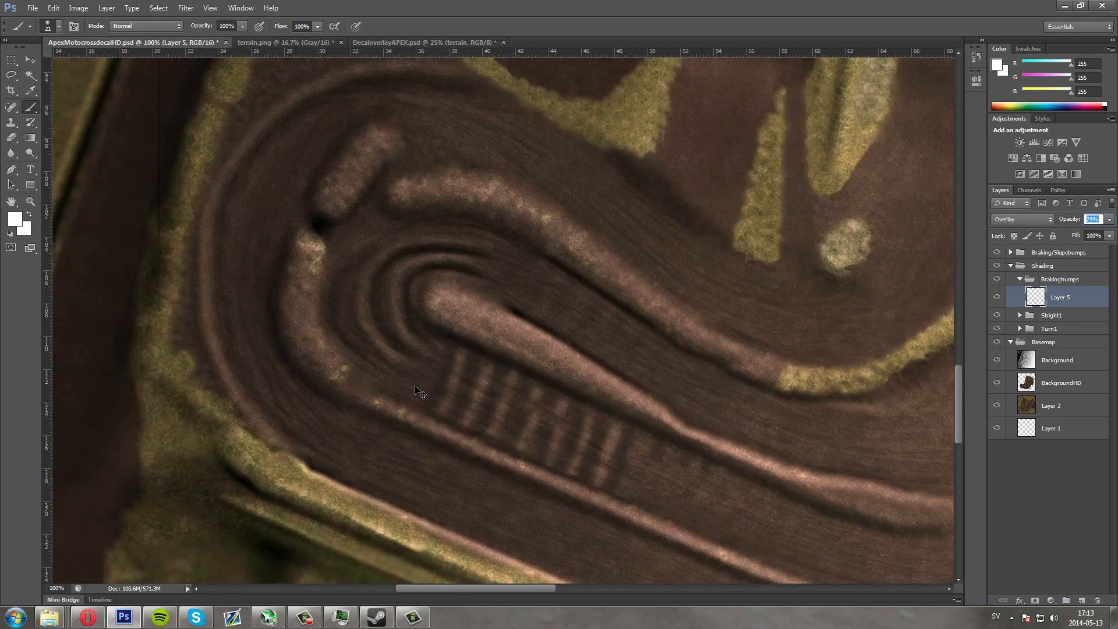
scroll(417, 391, down, 1)
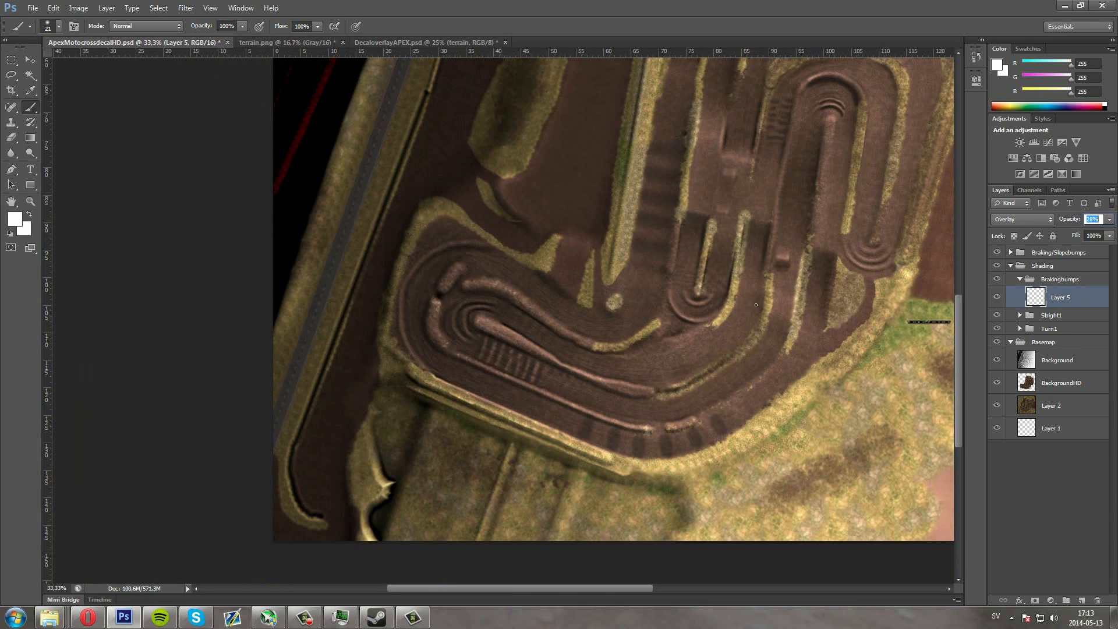
Paint soft white highlight strokes between the dark braking bumps in the lane before the inner hairpin's rounded berm
drag(510, 587, 560, 587)
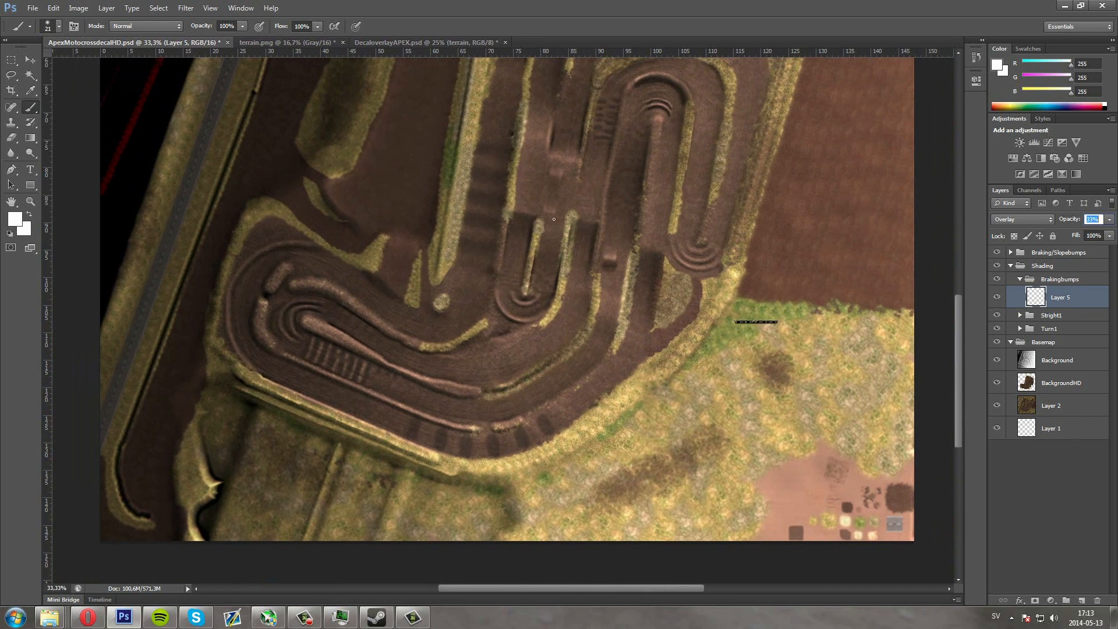
scroll(954, 333, up, 4)
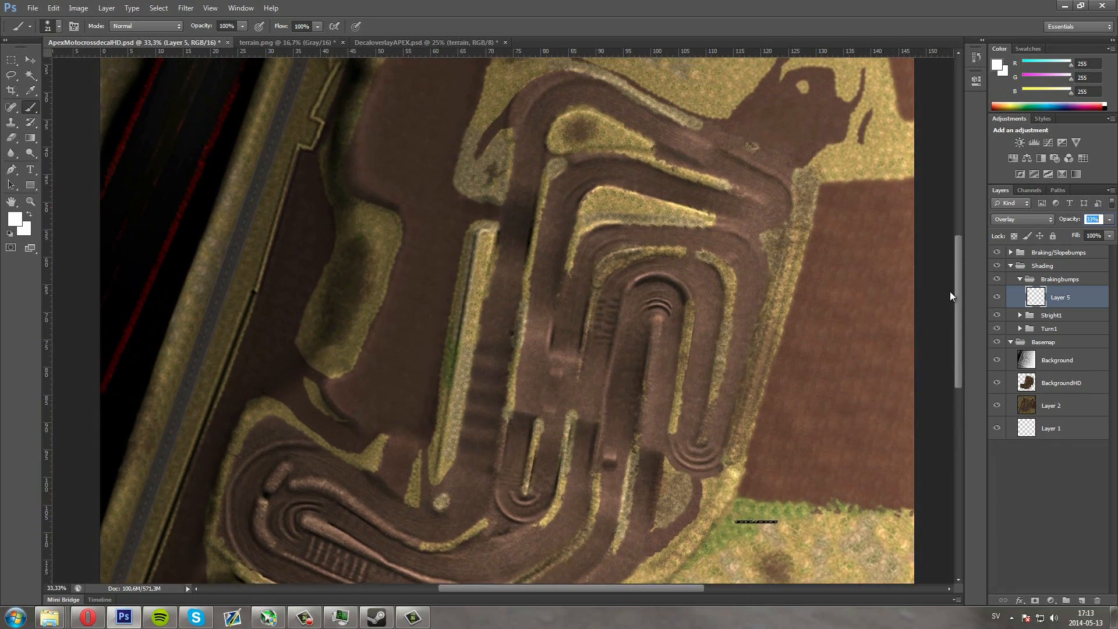
key(ctrl+1)
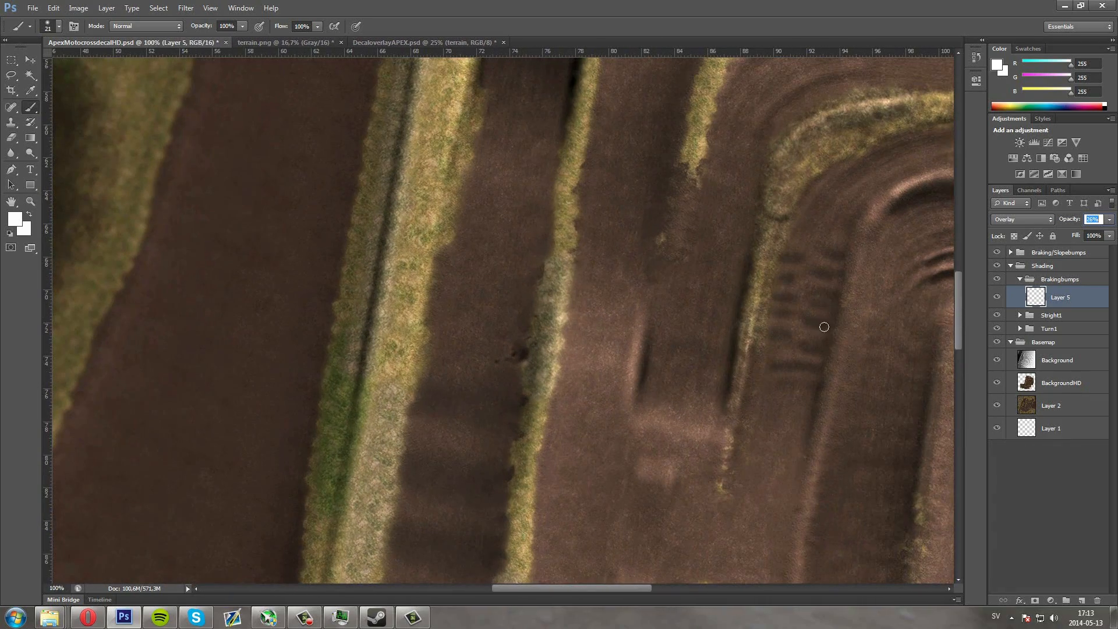
drag(554, 589, 620, 574)
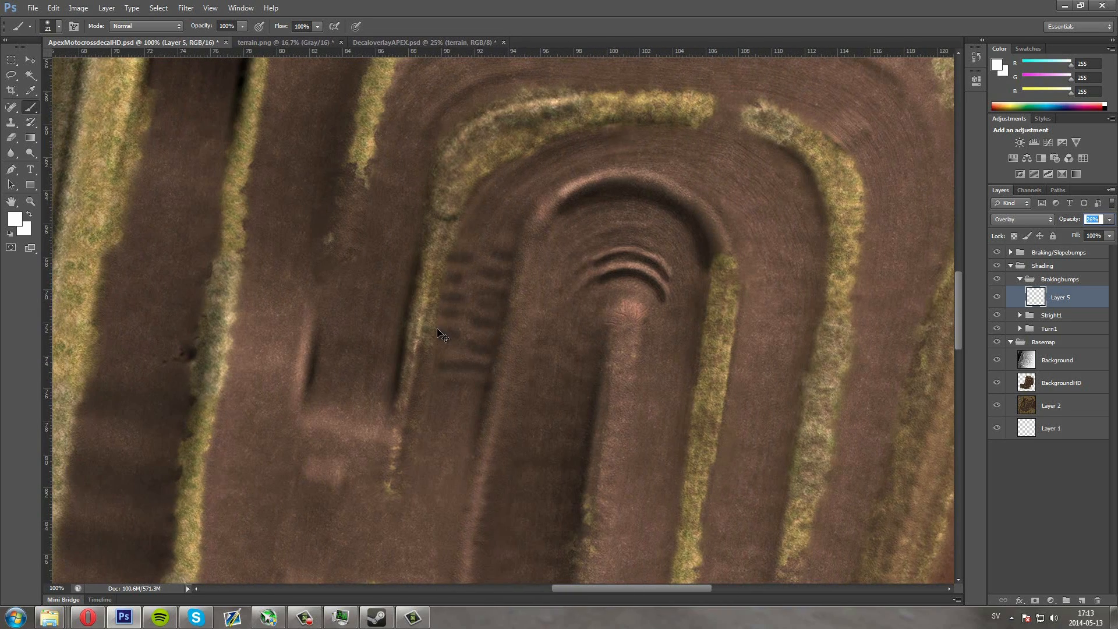
key(ctrl+plus)
key(ctrl+plus)
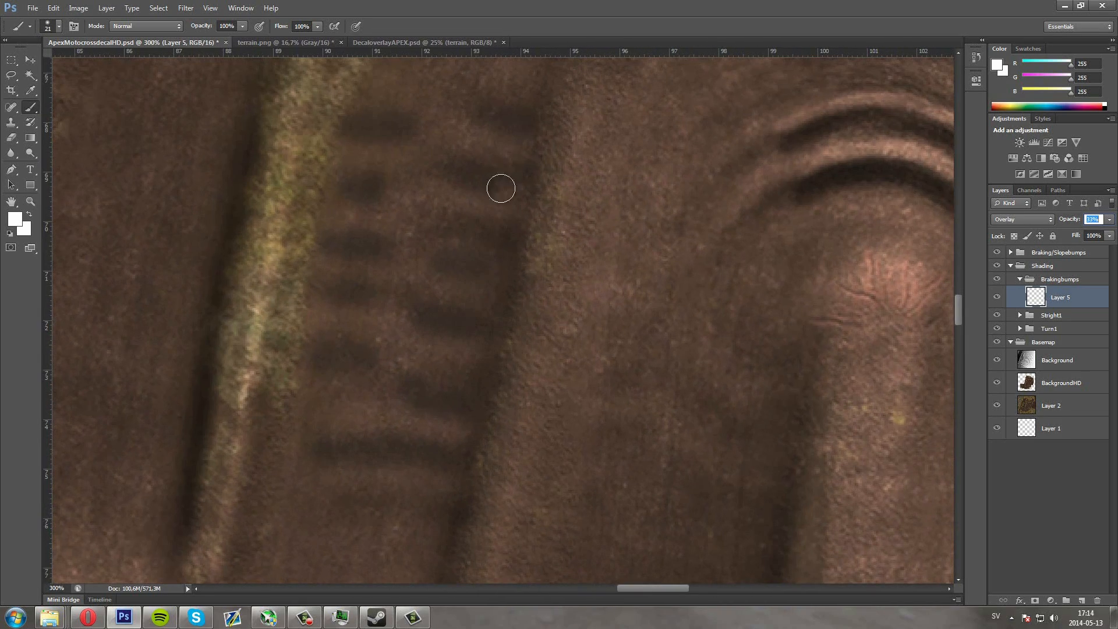
mouse_move(500, 141)
mouse_down()
mouse_move(450, 138)
mouse_move(514, 147)
mouse_up()
mouse_move(384, 152)
mouse_down()
mouse_move(357, 158)
mouse_move(392, 157)
mouse_move(422, 200)
mouse_move(505, 207)
mouse_up()
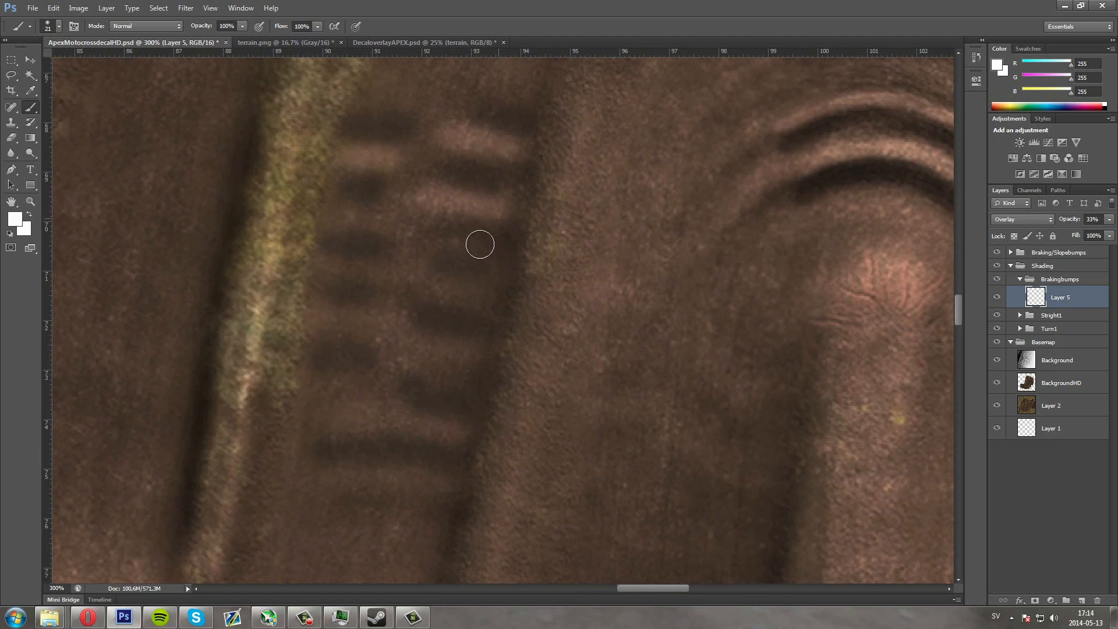
drag(321, 267, 489, 303)
drag(332, 218, 382, 220)
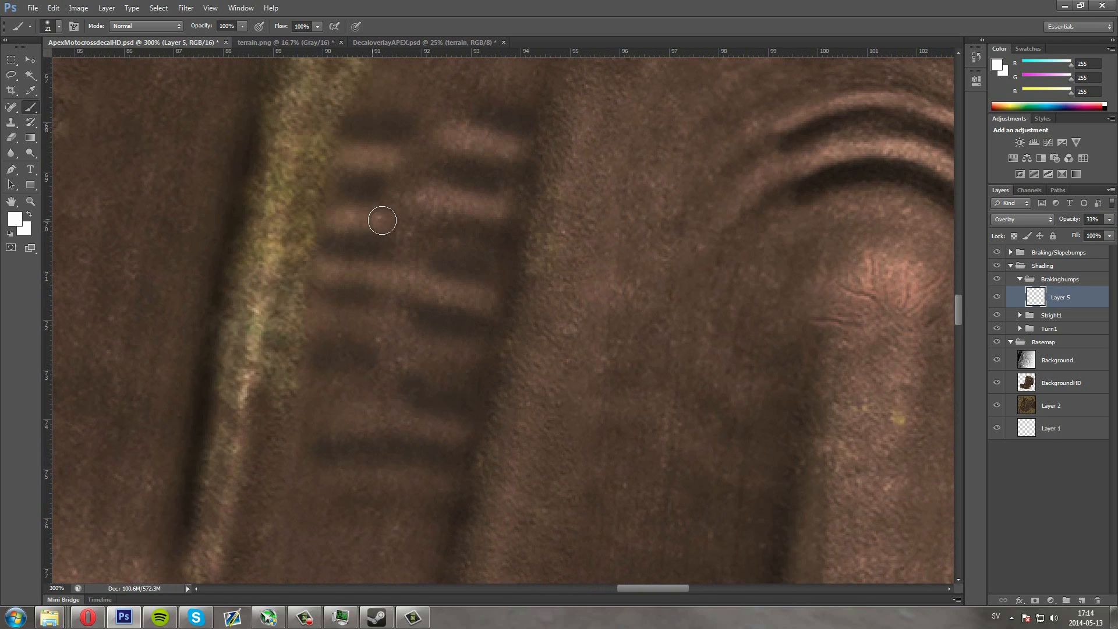
mouse_move(361, 335)
mouse_down()
mouse_move(315, 326)
mouse_move(457, 355)
mouse_up()
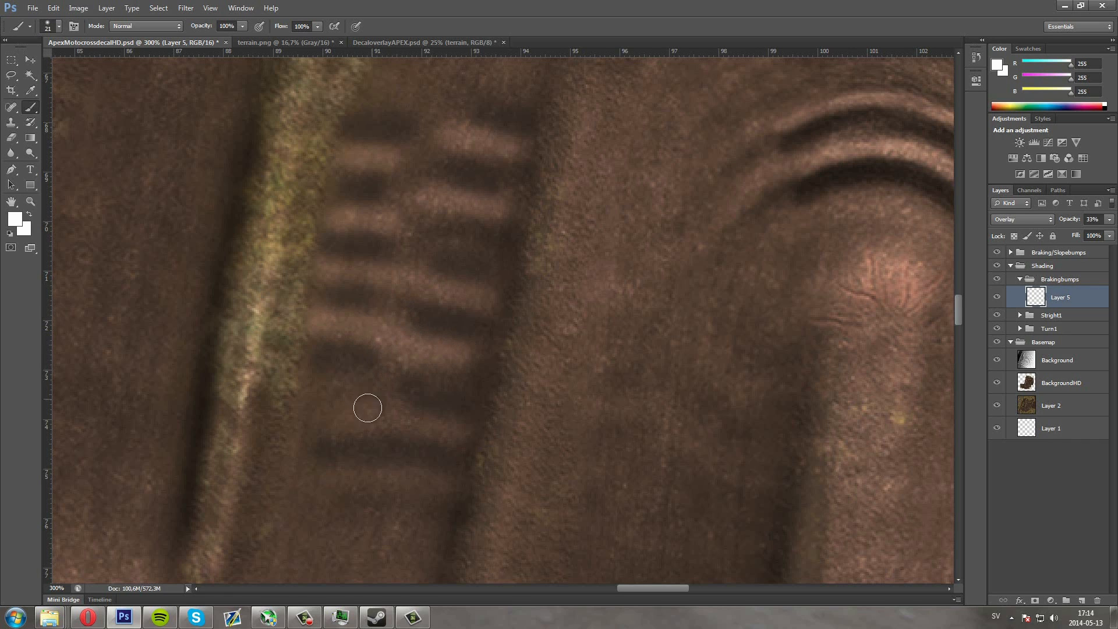
drag(313, 411, 469, 431)
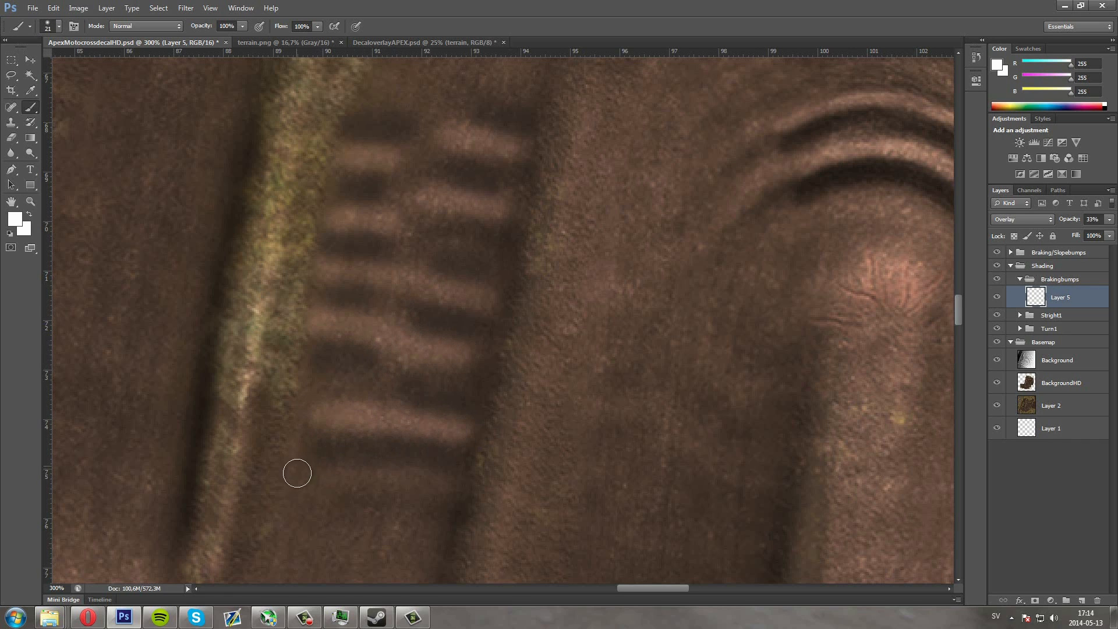
drag(297, 473, 472, 491)
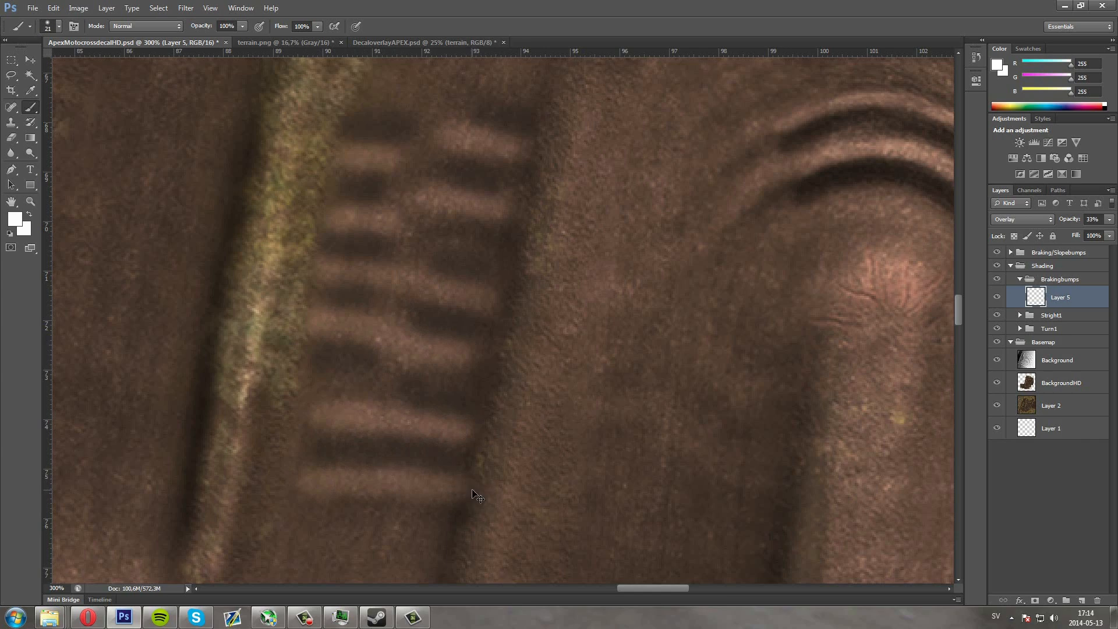
Compare the track around the inner hairpin with and without the Shading group
key(ctrl+minus)
key(ctrl+minus)
key(ctrl+minus)
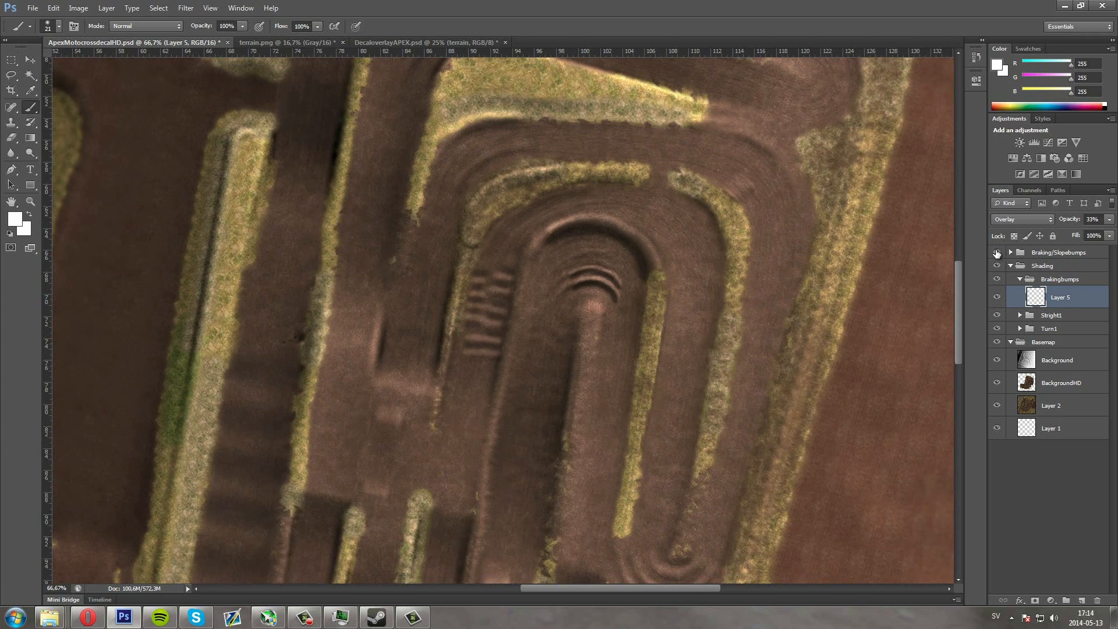
click(995, 267)
click(995, 267)
click(996, 267)
Expand the Braking/Slopebumps group and set its Whoops/slope, Brakingbumbs2, rolers and Brakingbumbs1 layers to 100% opacity
click(1010, 253)
click(1058, 276)
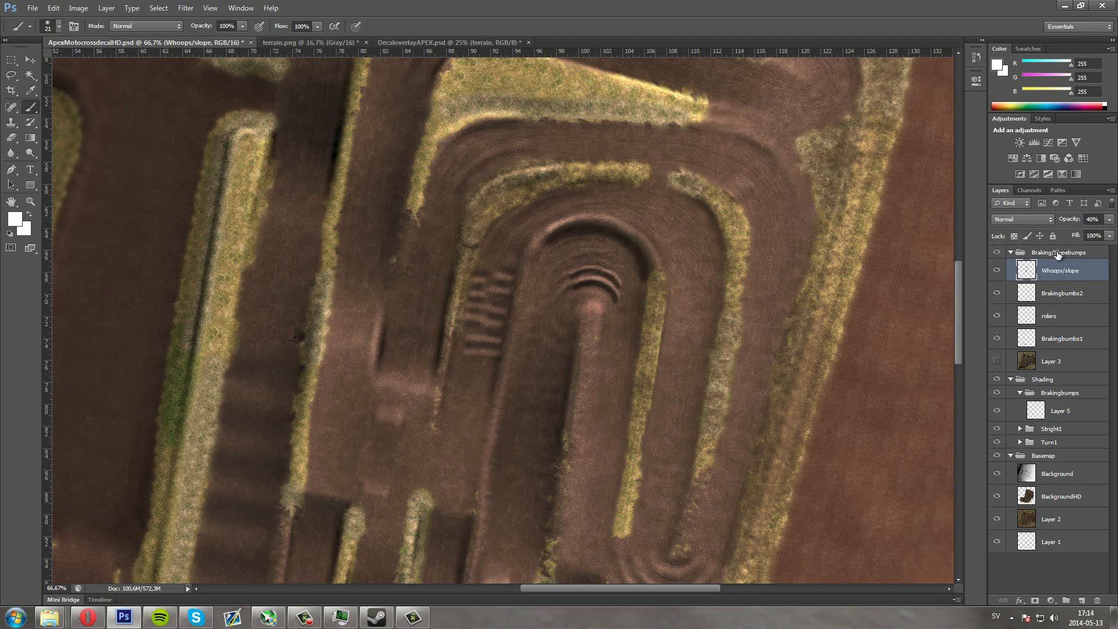
click(1058, 254)
click(1043, 272)
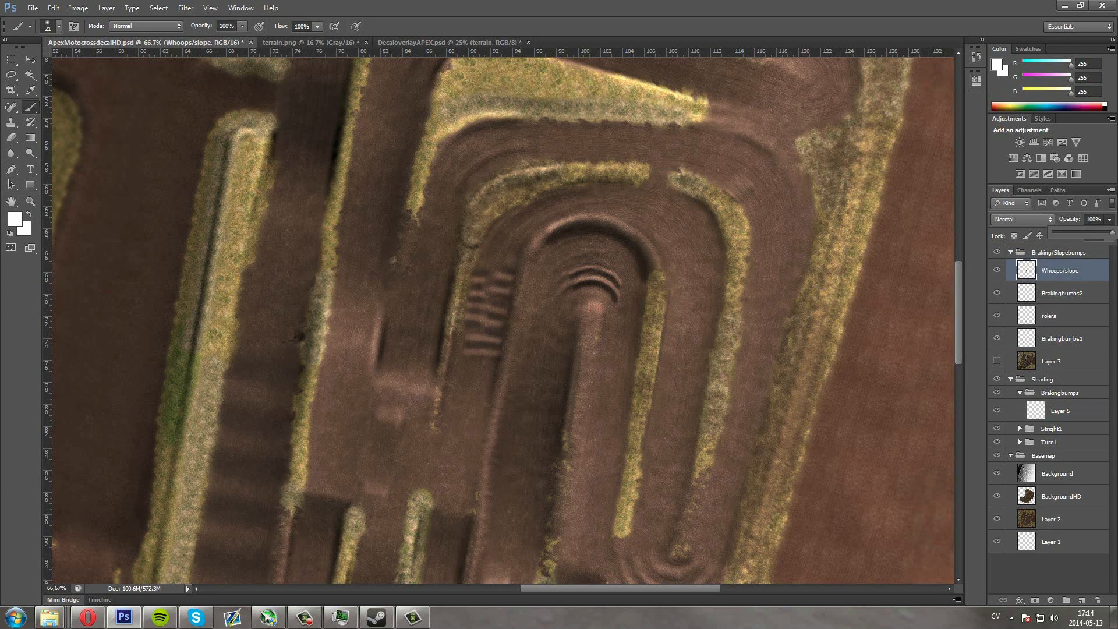
click(1055, 294)
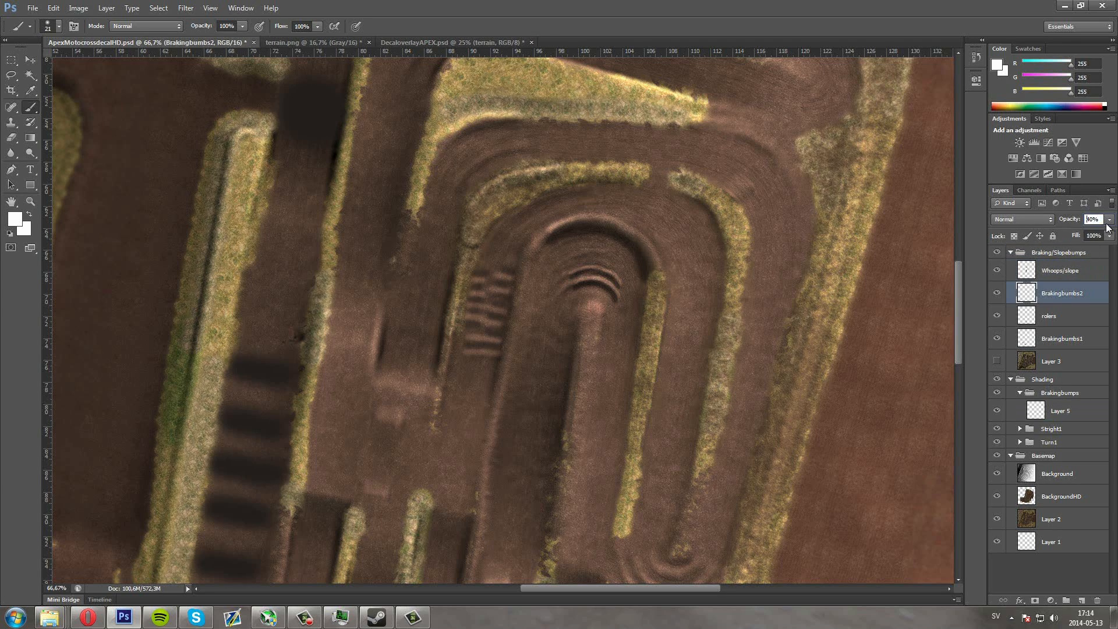
drag(1085, 232, 1105, 219)
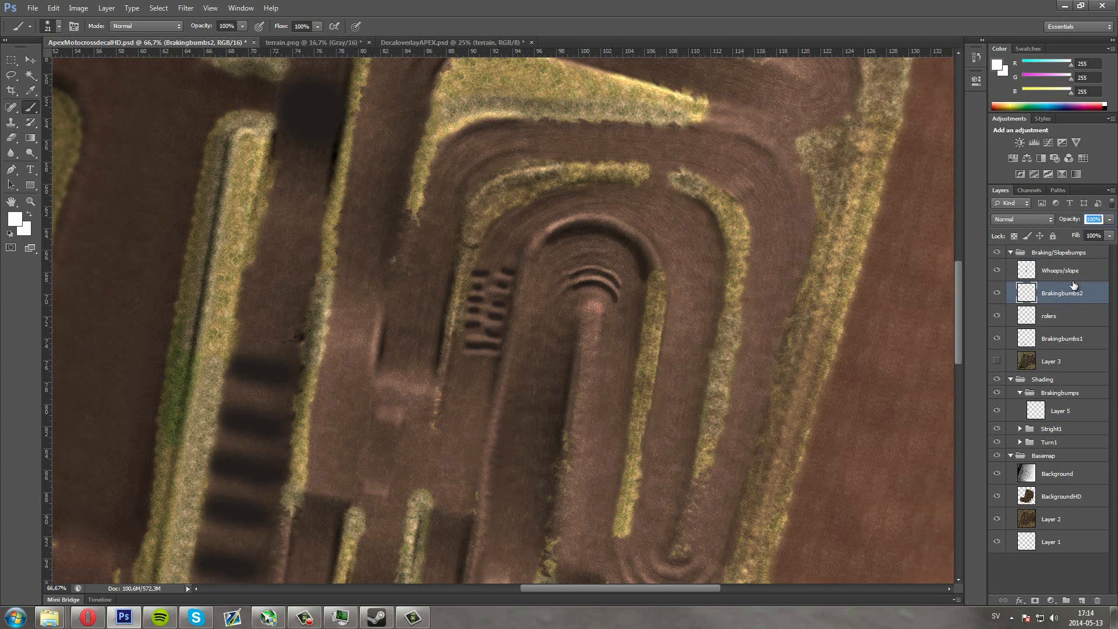
key(alt+bracketleft)
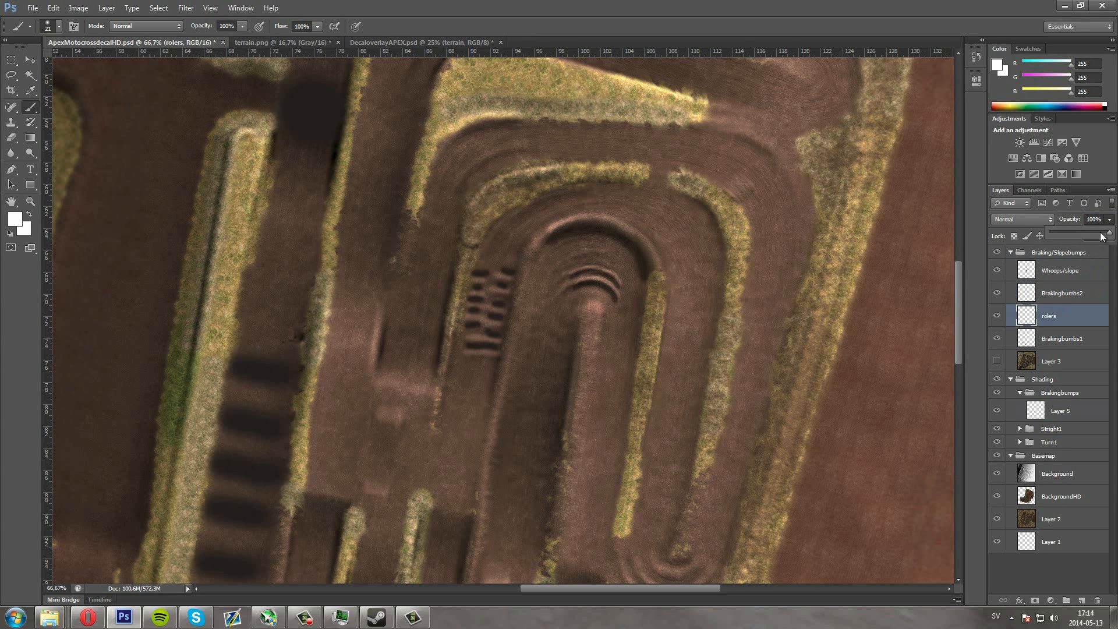
click(1056, 340)
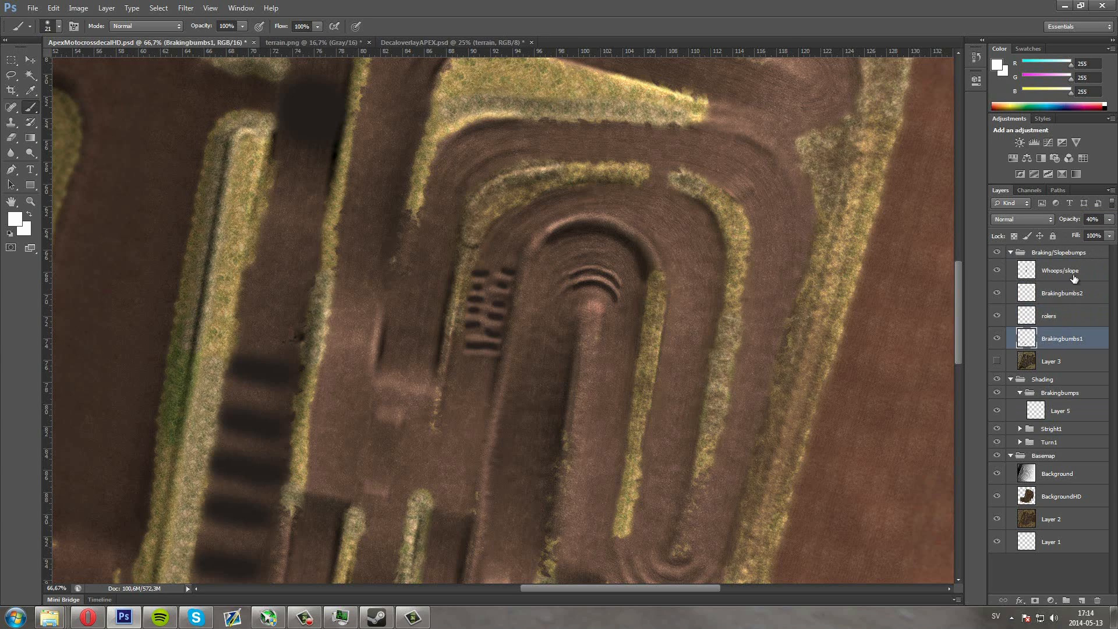
click(1109, 220)
click(1035, 220)
click(1026, 218)
click(1053, 256)
click(1016, 220)
click(1015, 219)
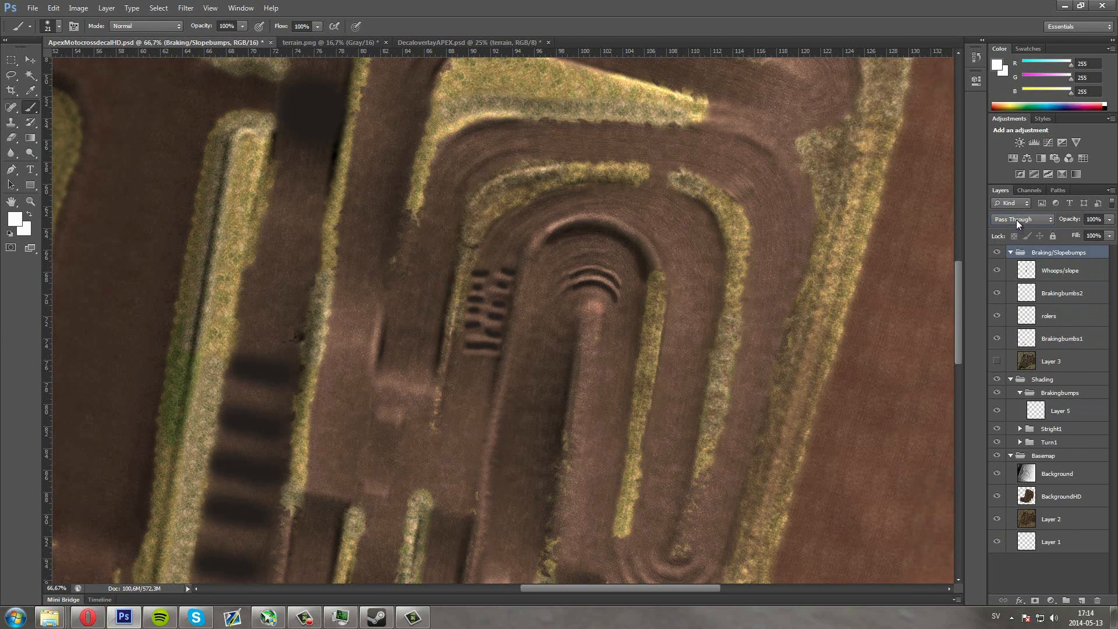
Set the blend mode of the Whoops/slope and Brakingbumbs2 layers to Overlay
click(1048, 273)
click(1018, 219)
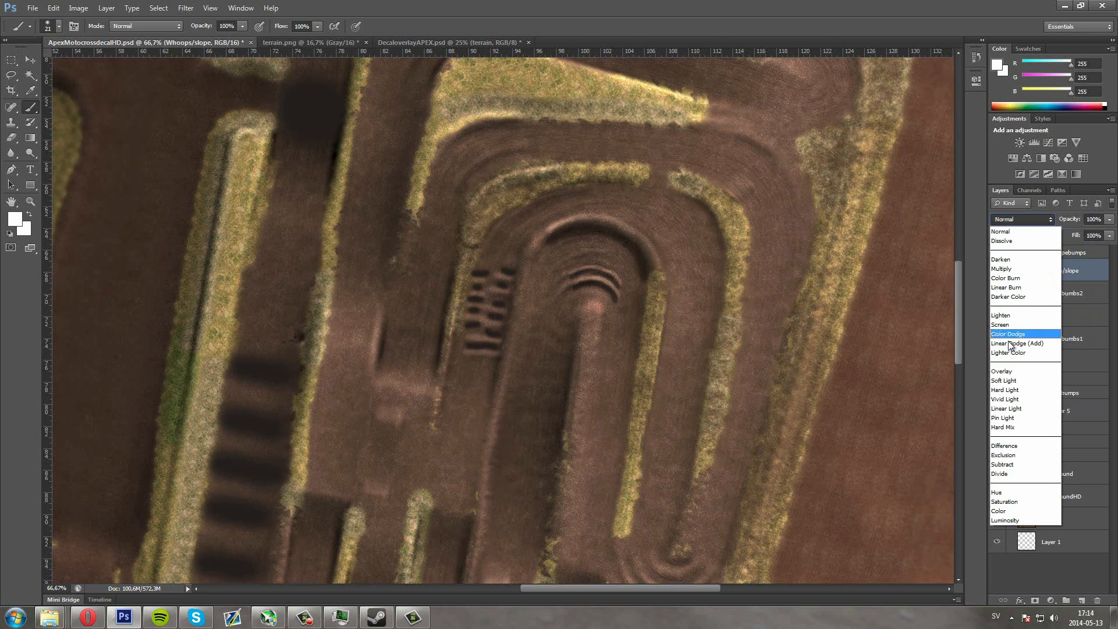
click(1040, 359)
click(1055, 292)
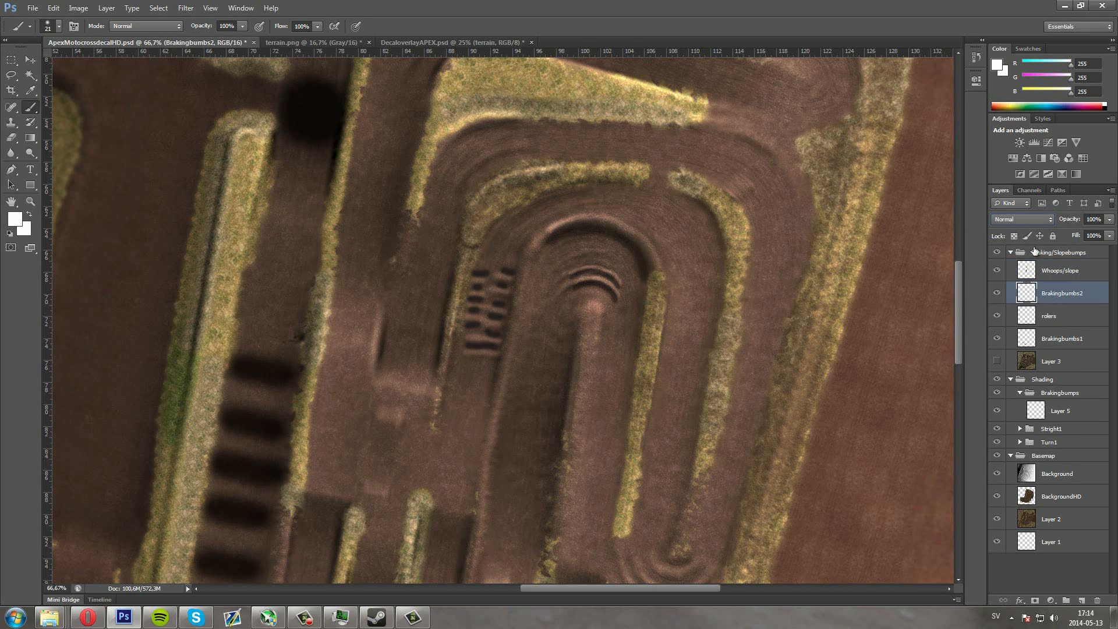
click(1025, 219)
click(1015, 372)
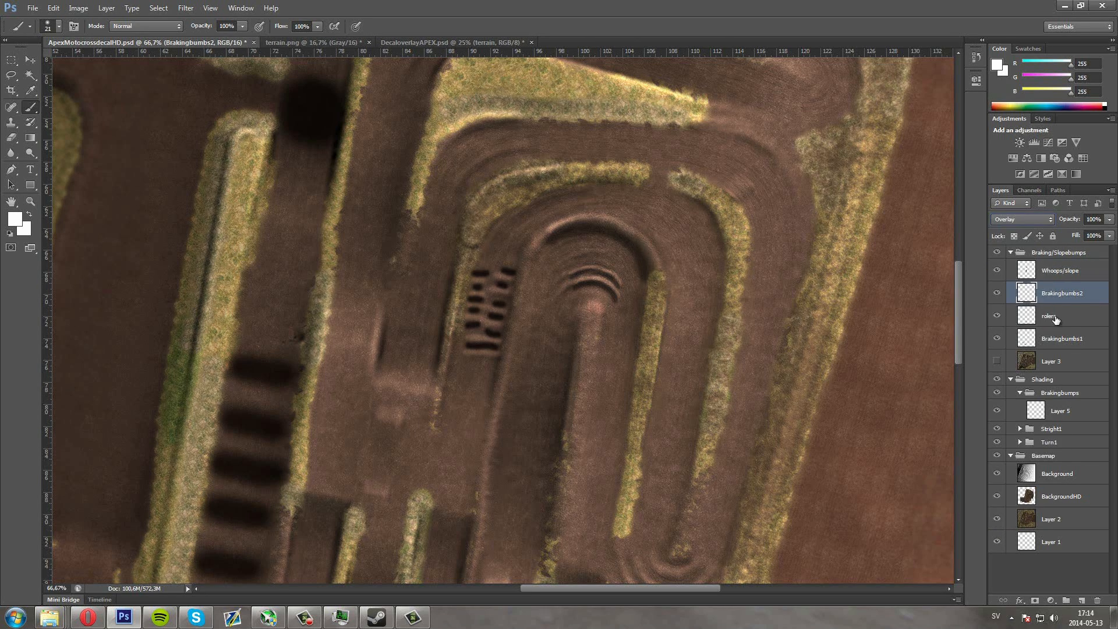
Set the blend mode of the rolers and Brakingbumbs1 layers to Overlay
click(1048, 315)
click(1024, 221)
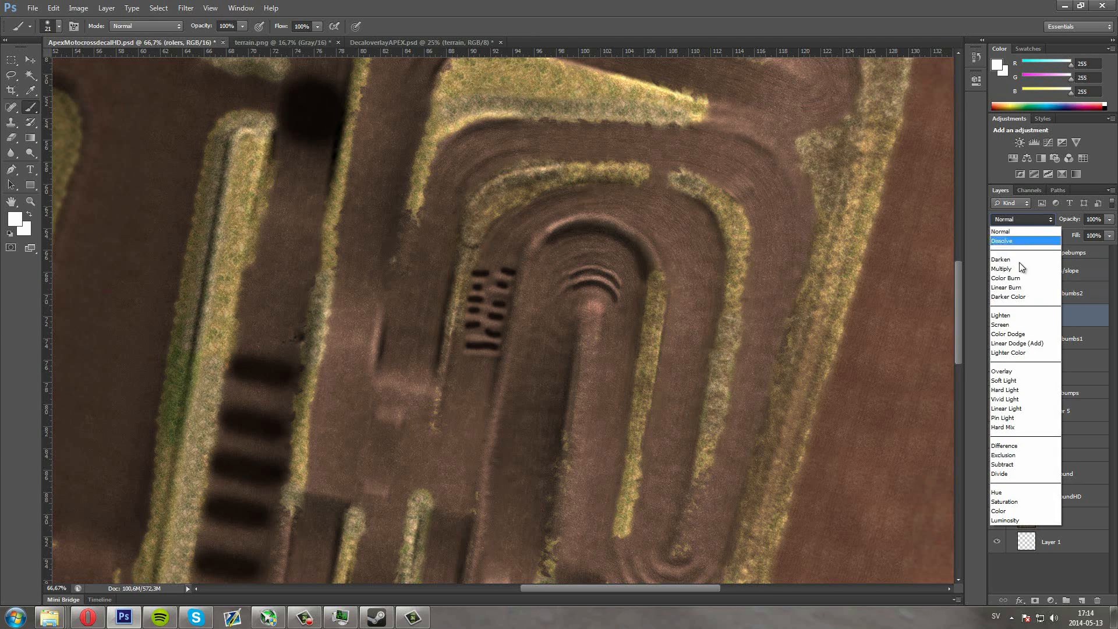
click(1015, 371)
click(1055, 339)
click(1023, 220)
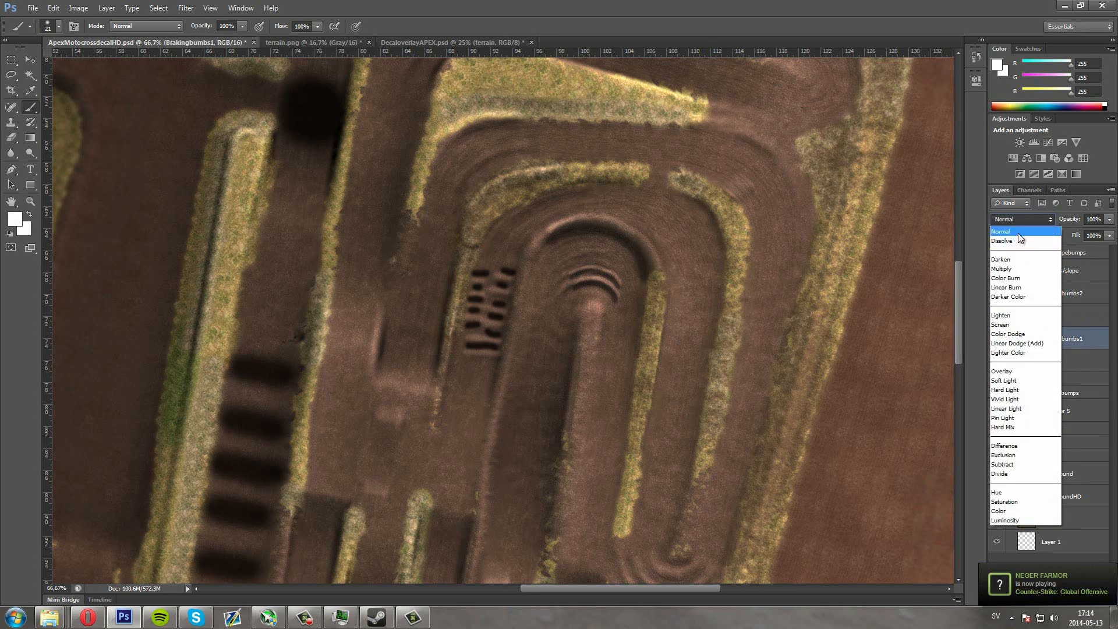
click(1015, 371)
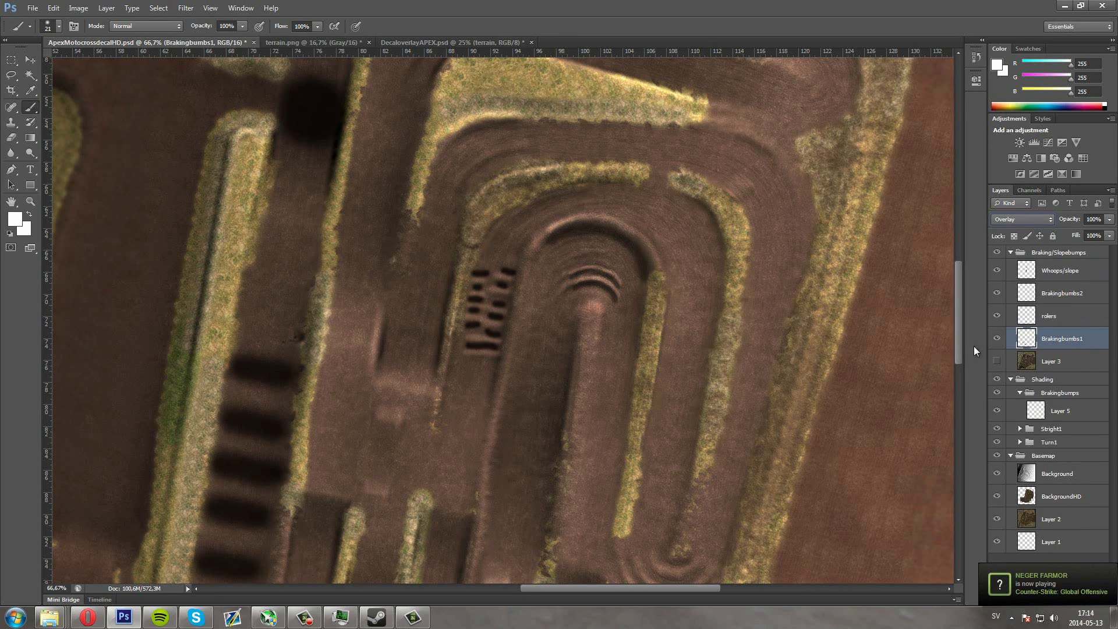
Set the opacity of the whole Braking/Slopebumps group to 54%, judging the effect across the full track
click(1049, 253)
drag(1109, 219, 1071, 233)
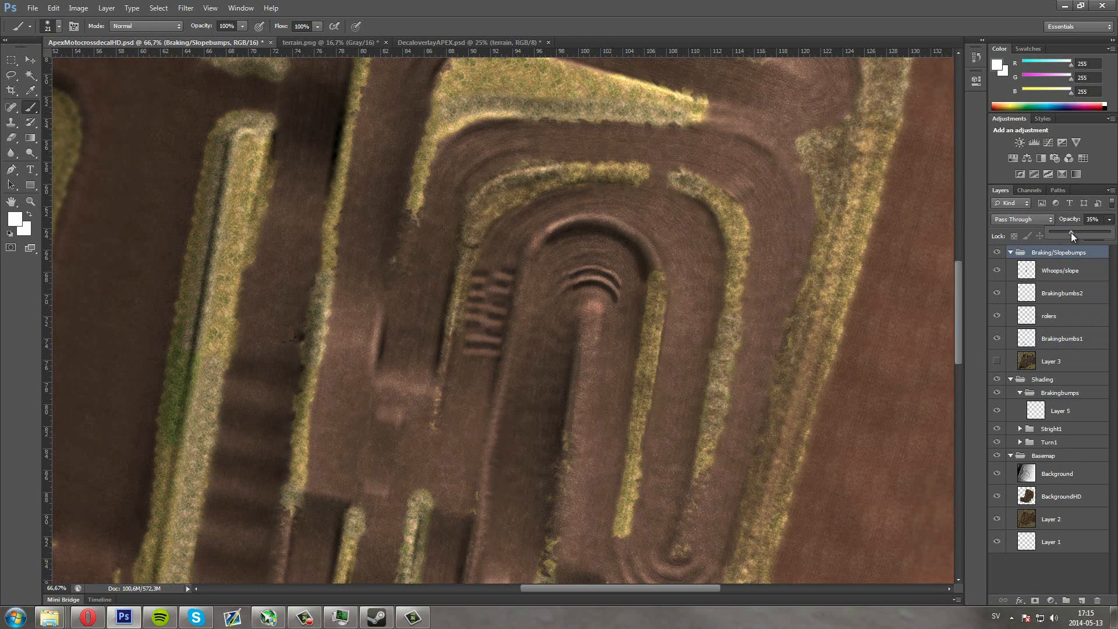
drag(1075, 229, 1074, 230)
key(ctrl+minus)
key(ctrl+minus)
key(ctrl+minus)
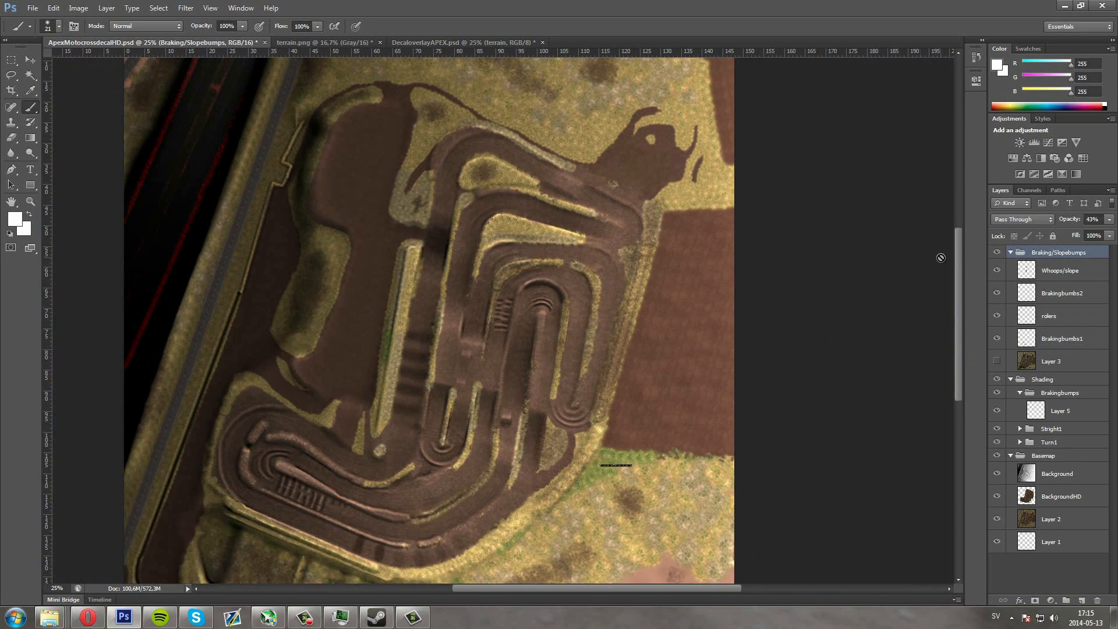
click(1109, 220)
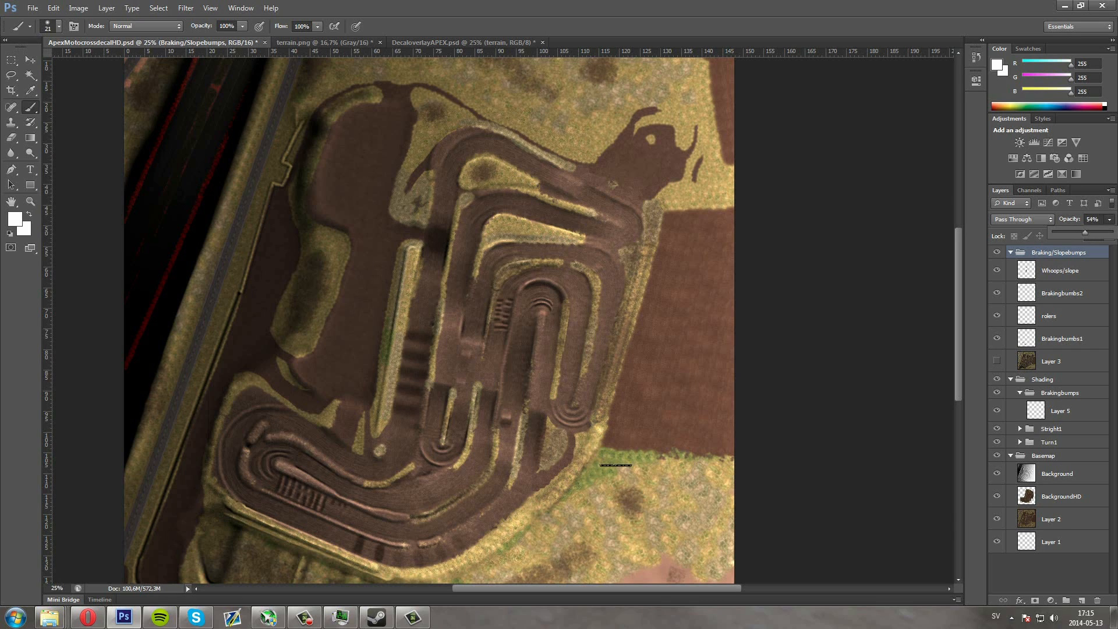
drag(1084, 232, 1084, 232)
click(1066, 323)
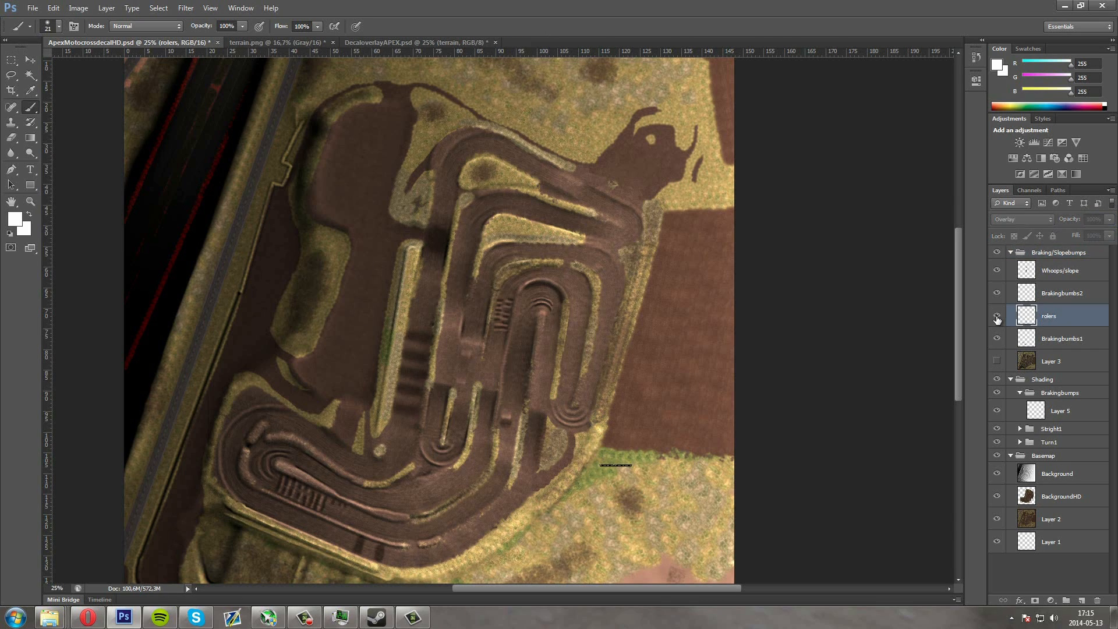
click(1109, 220)
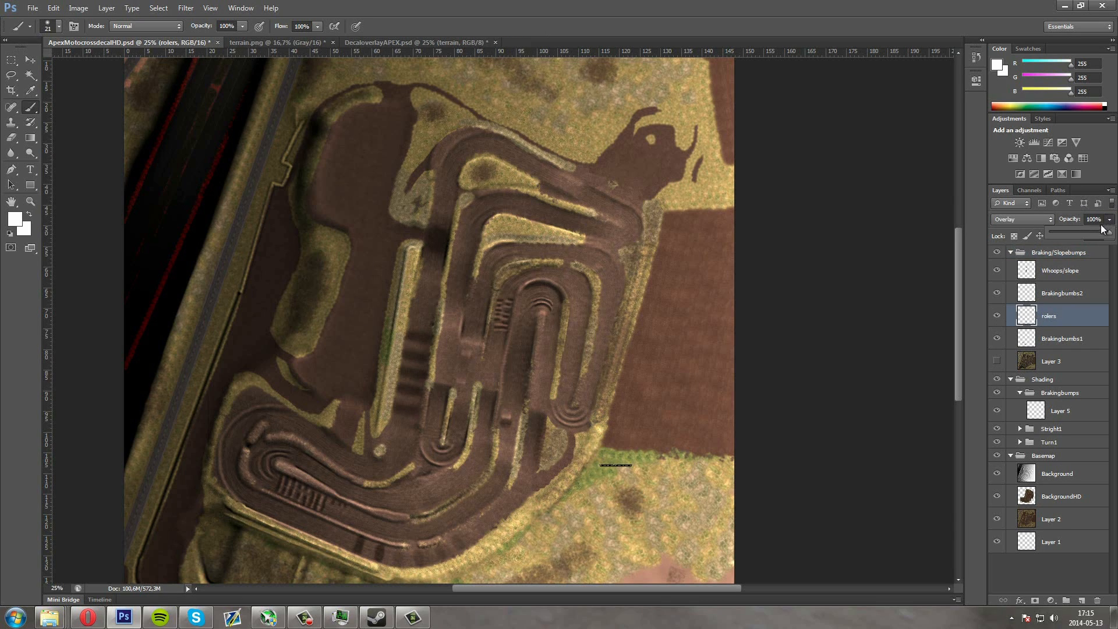
click(1111, 223)
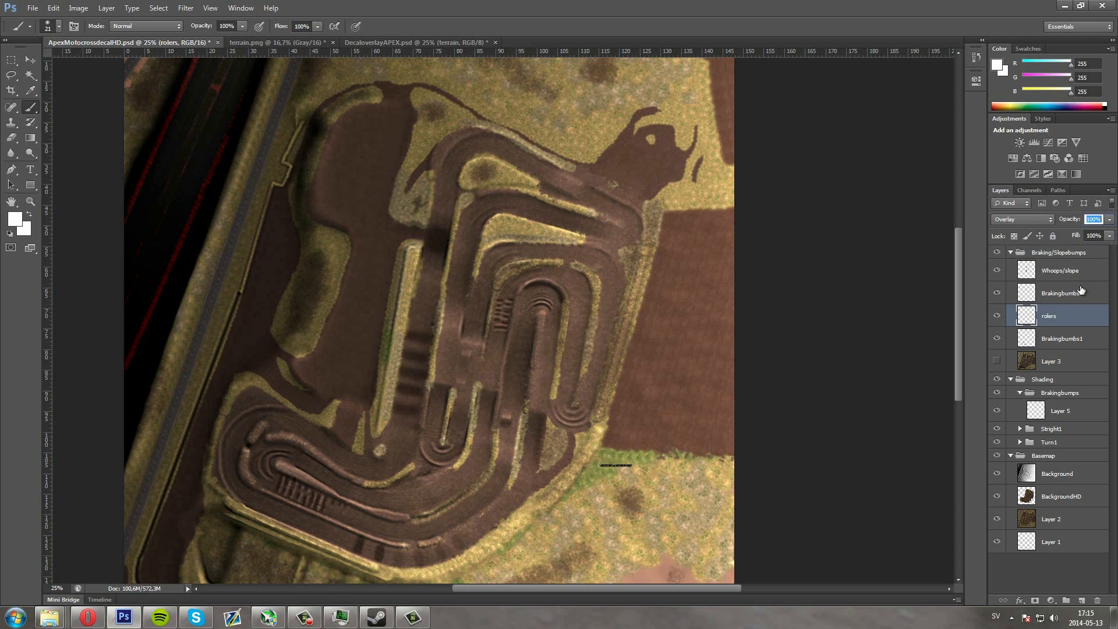
right_click(1057, 319)
click(1086, 320)
Set the opacity of the whole Braking/Slopebumps group to 37%
click(1042, 252)
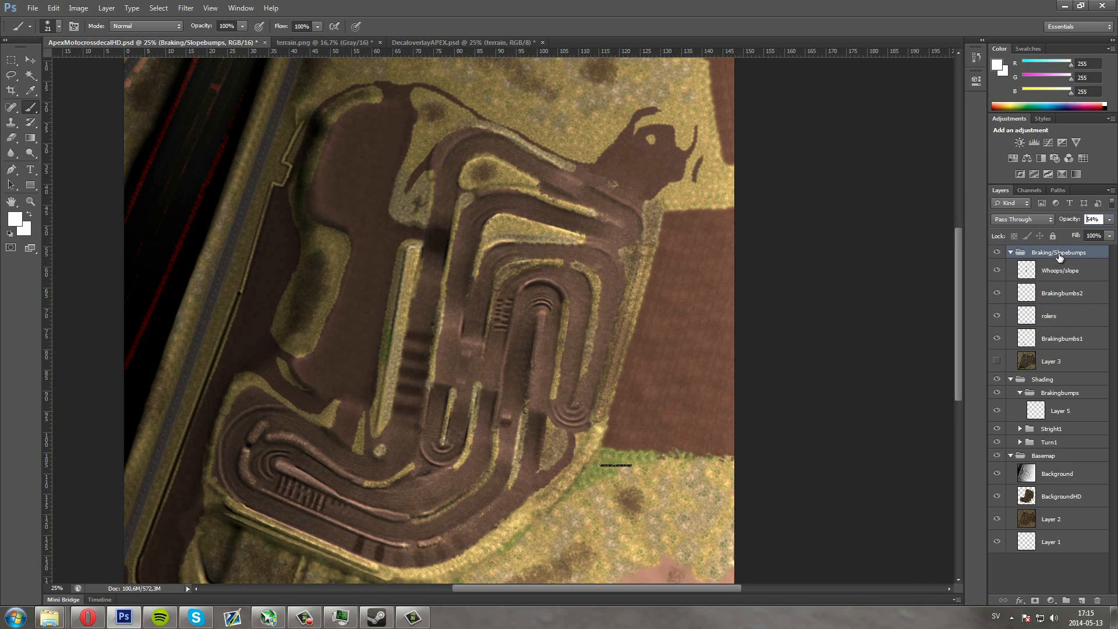
click(1109, 220)
drag(1071, 230, 1076, 230)
Examine the softened braking bumps and berm shading up close around the lower-left hairpin
key(ctrl+plus)
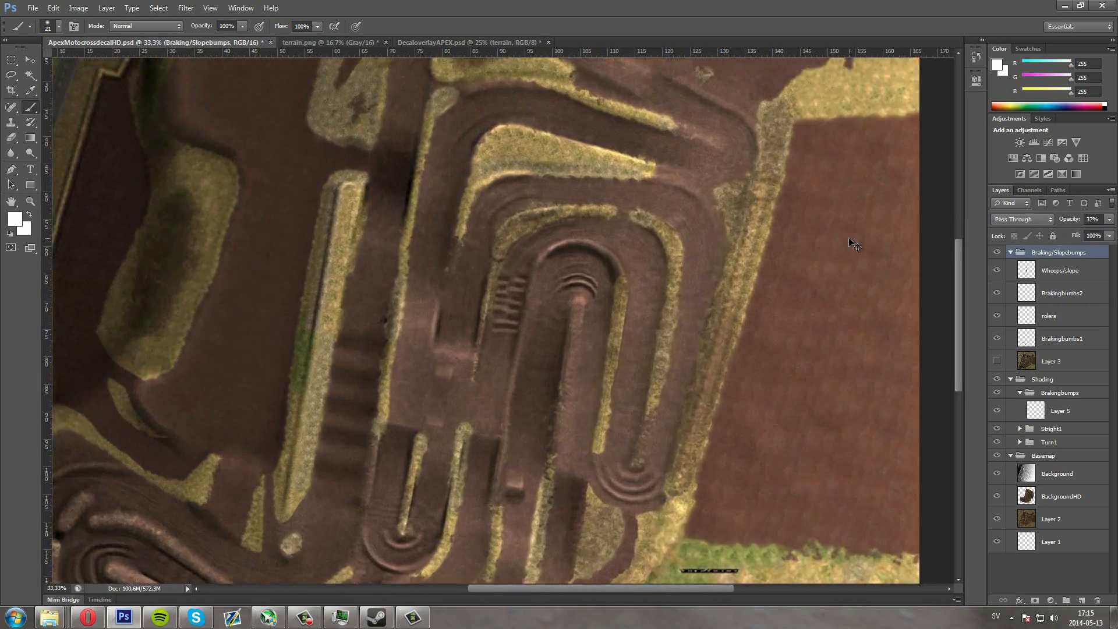
key(ctrl+plus)
scroll(568, 329, down, 5)
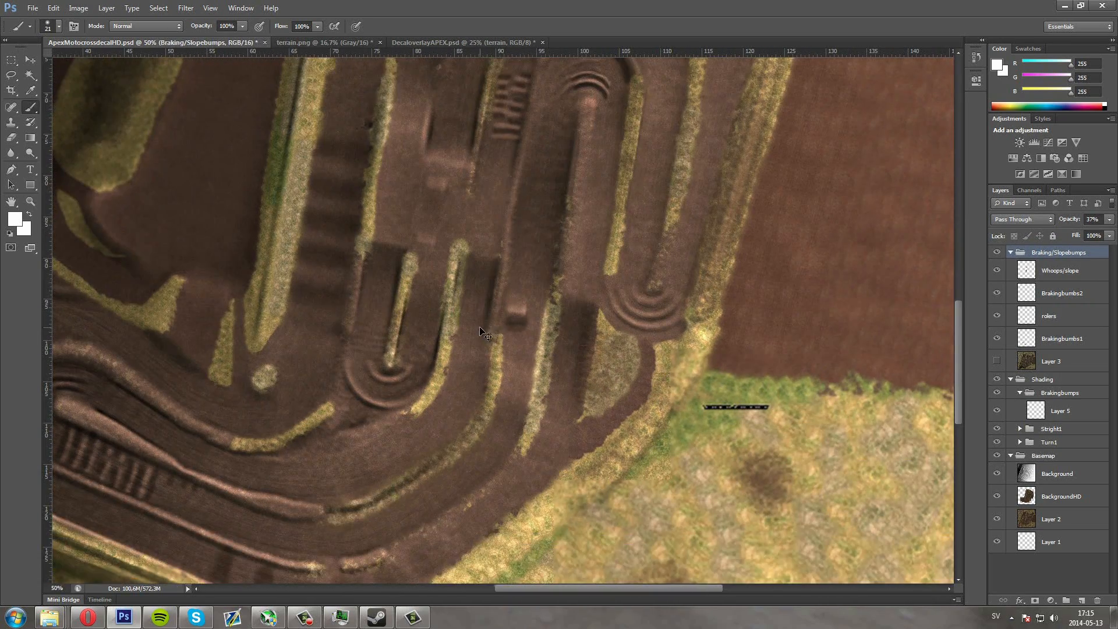
scroll(485, 333, left, 10)
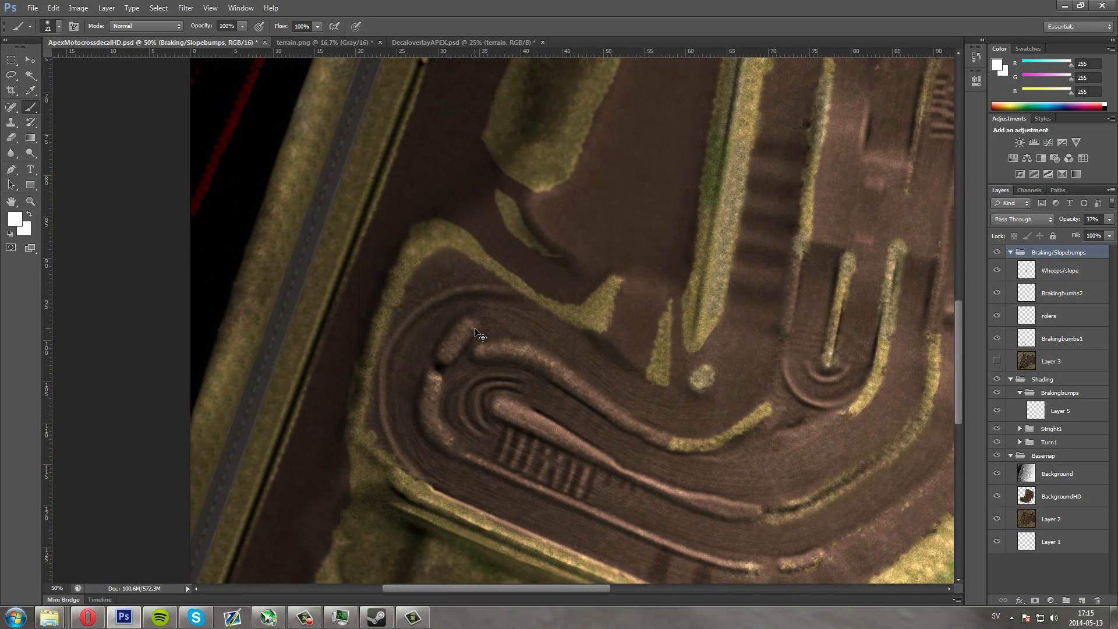
key(ctrl+plus)
key(ctrl+plus)
key(ctrl+plus)
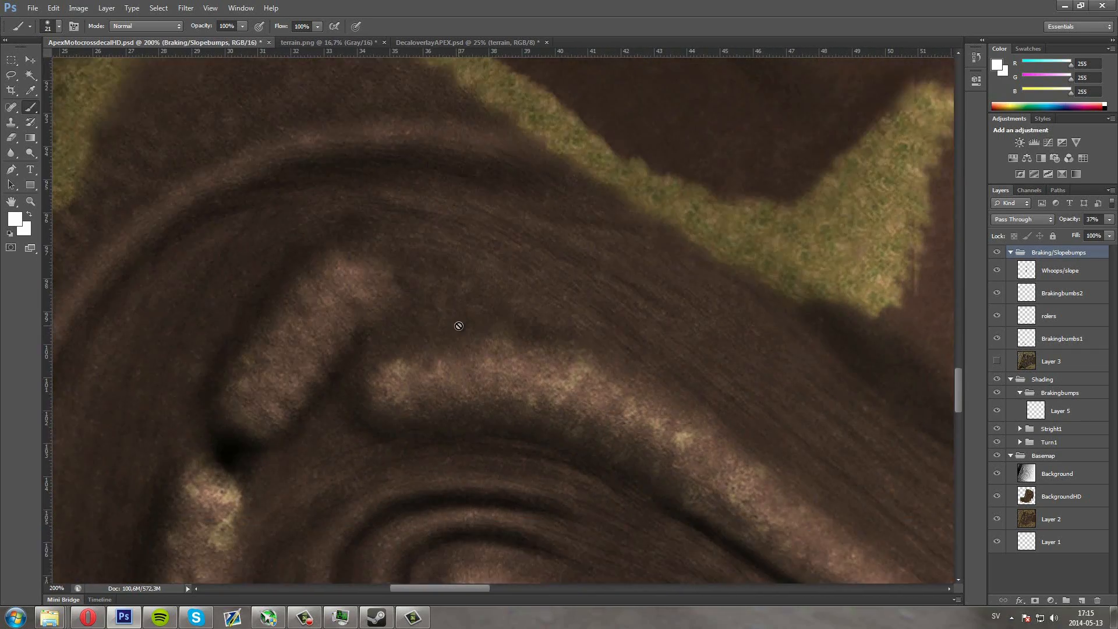
scroll(460, 326, down, 5)
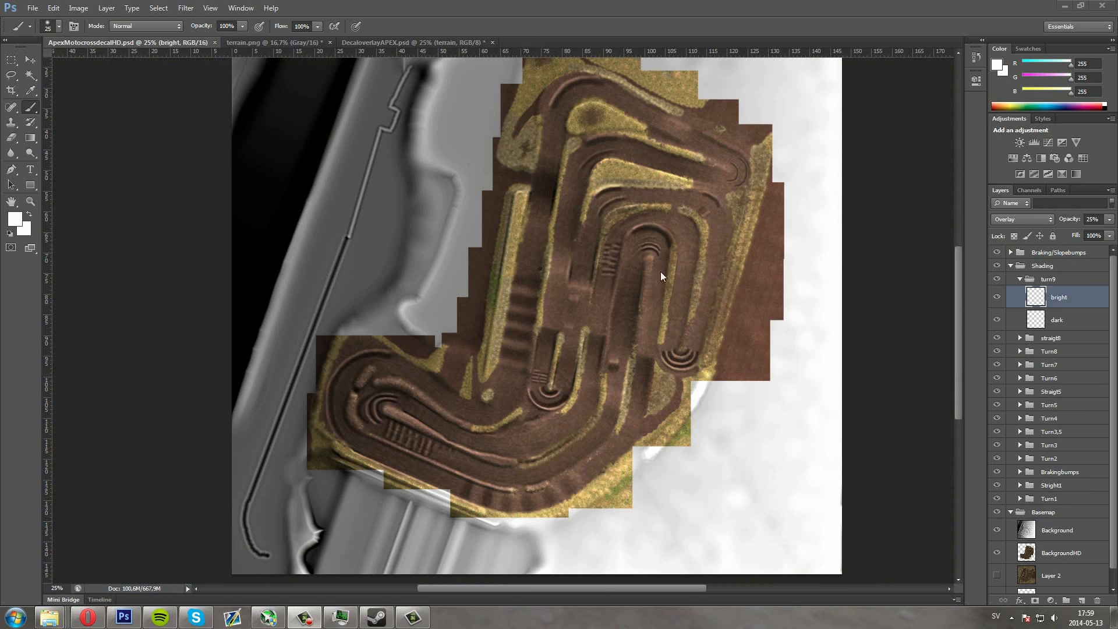
Examine the painted highlights and shadows on the braking bumps, rollers and turns along the whole track
key(ctrl+plus)
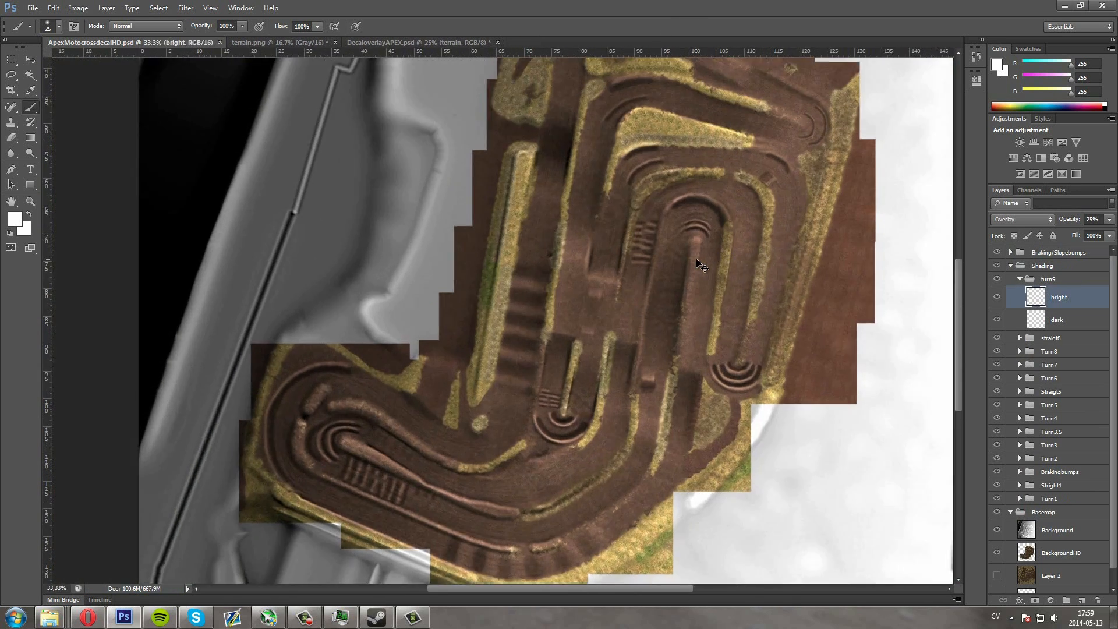
scroll(652, 266, down, 3)
scroll(653, 266, down, 2)
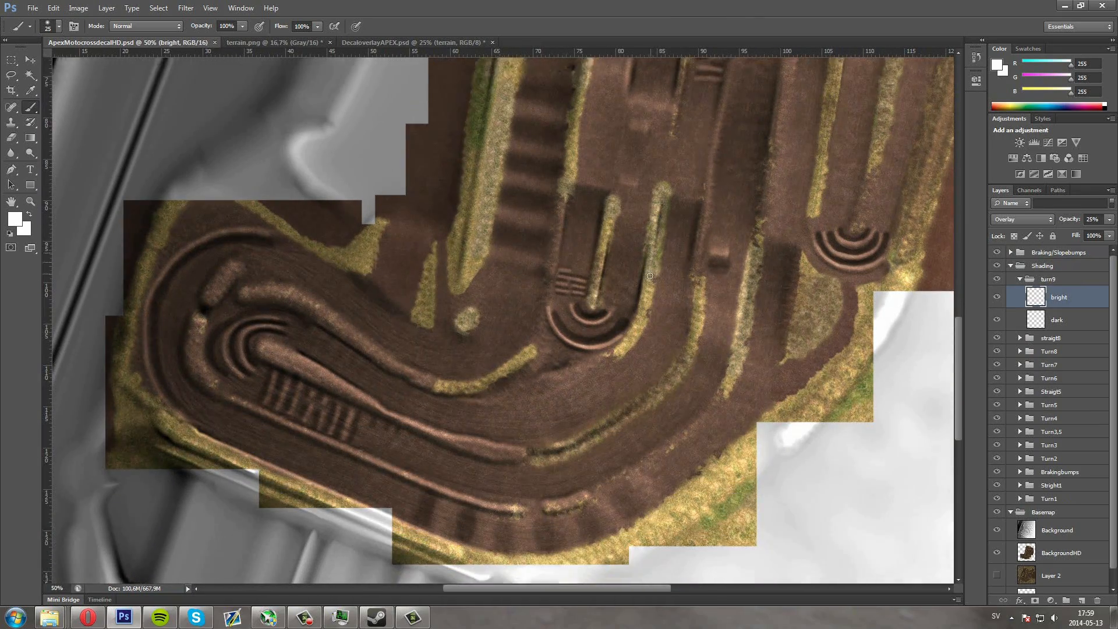
scroll(645, 289, left, 3)
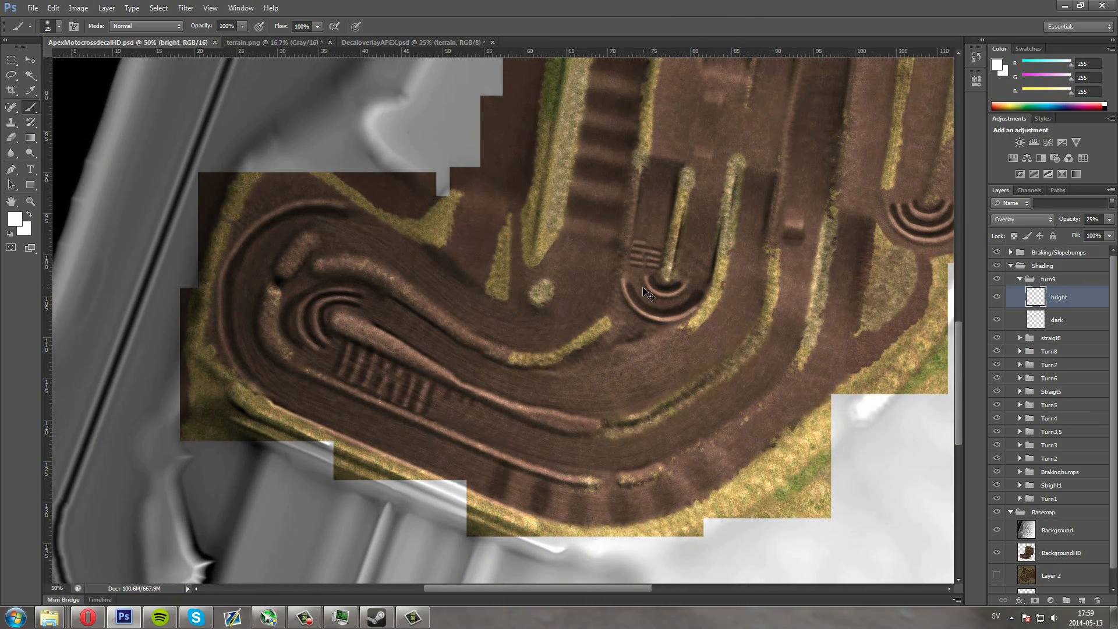
scroll(636, 294, left, 2)
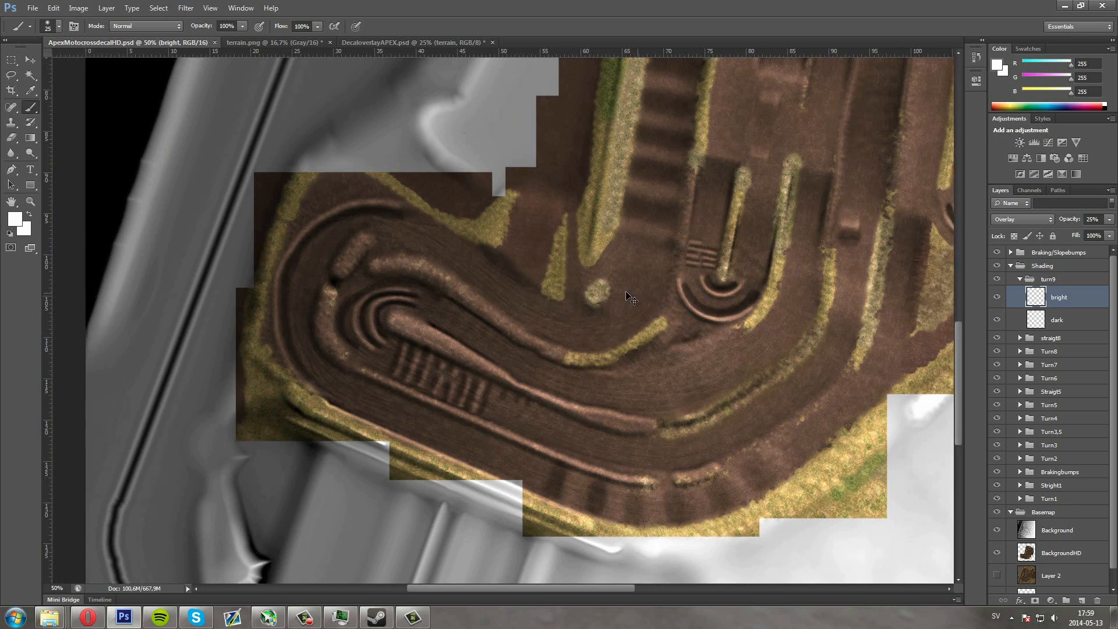
scroll(572, 291, right, 3)
scroll(572, 292, right, 3)
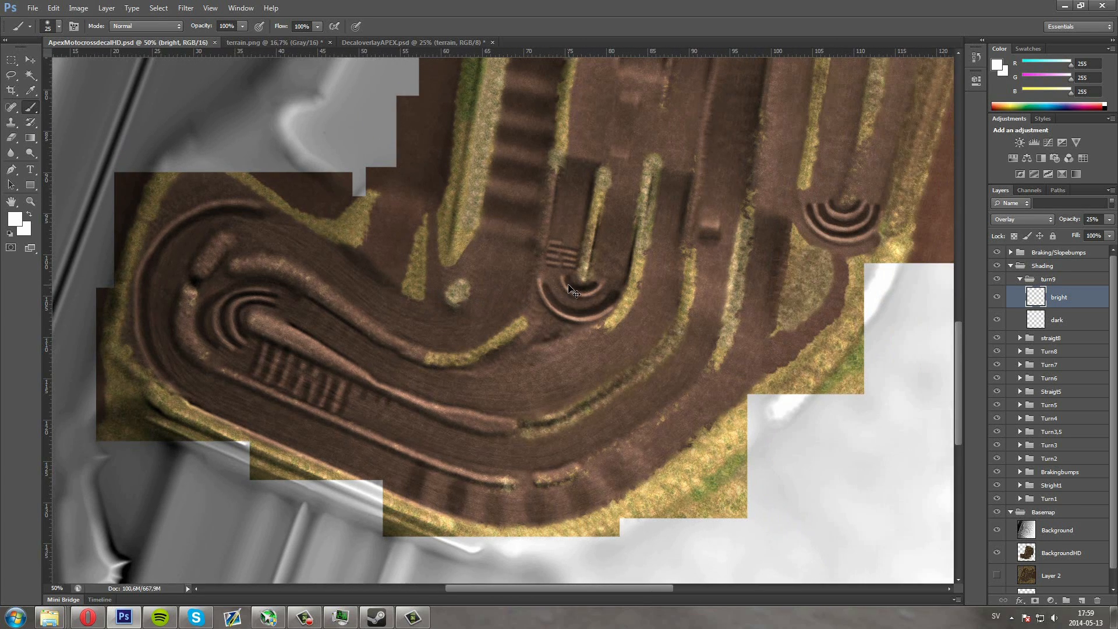
scroll(632, 248, up, 5)
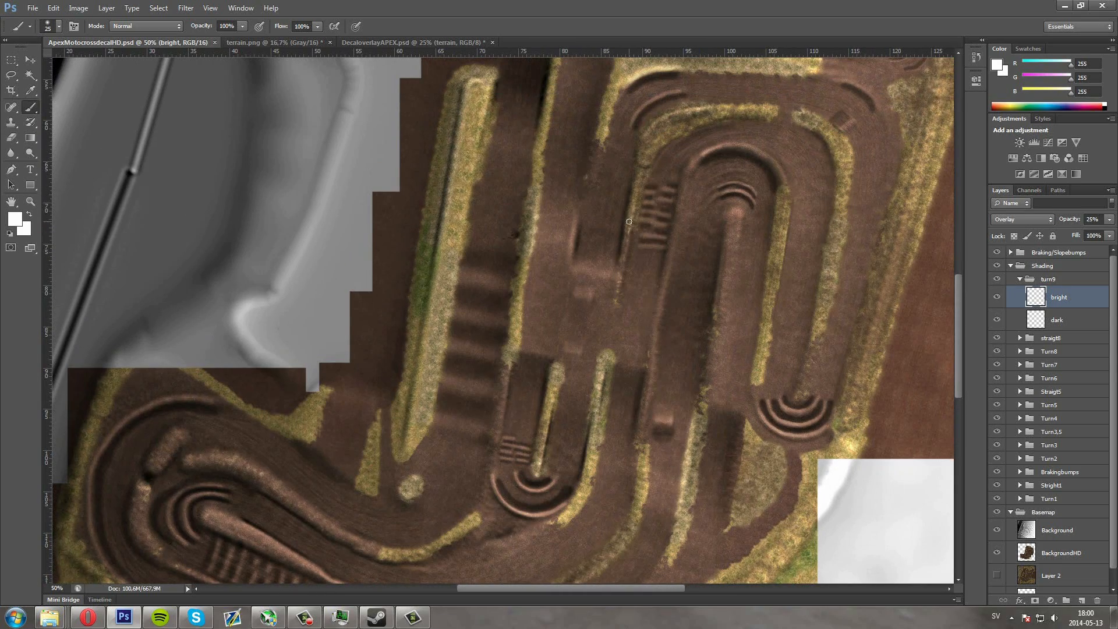
scroll(628, 222, up, 6)
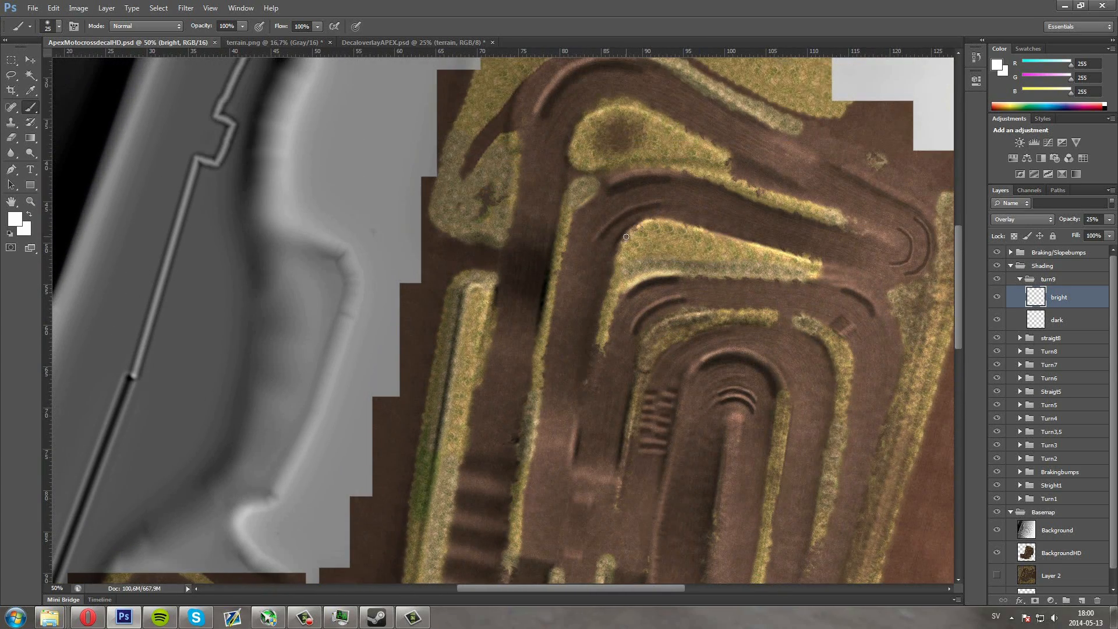
scroll(626, 236, down, 1)
scroll(630, 214, down, 1)
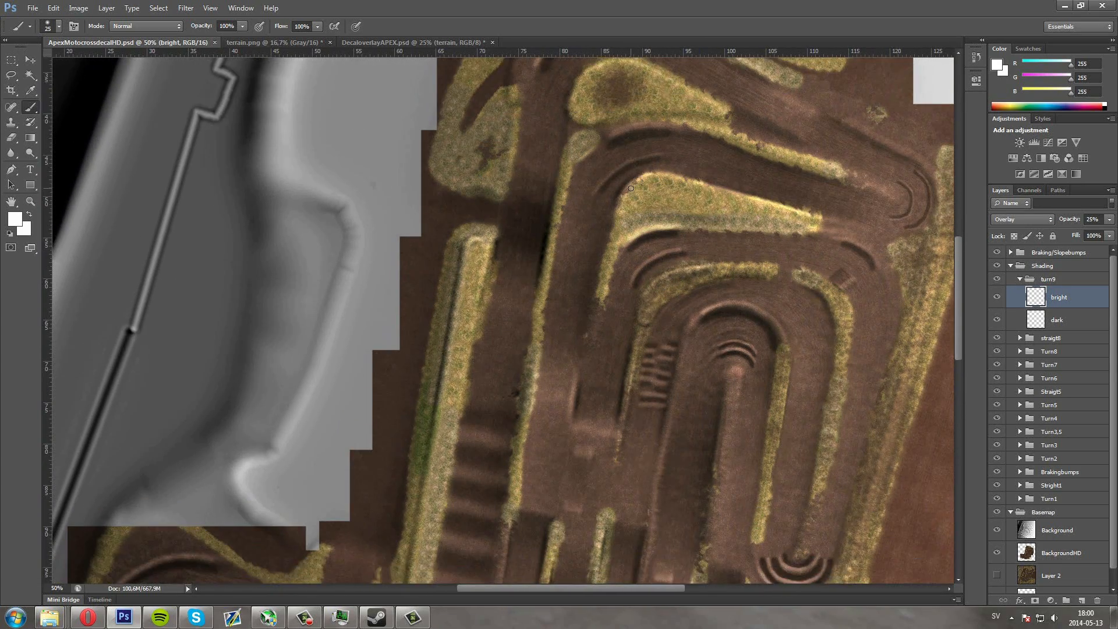
scroll(622, 220, down, 5)
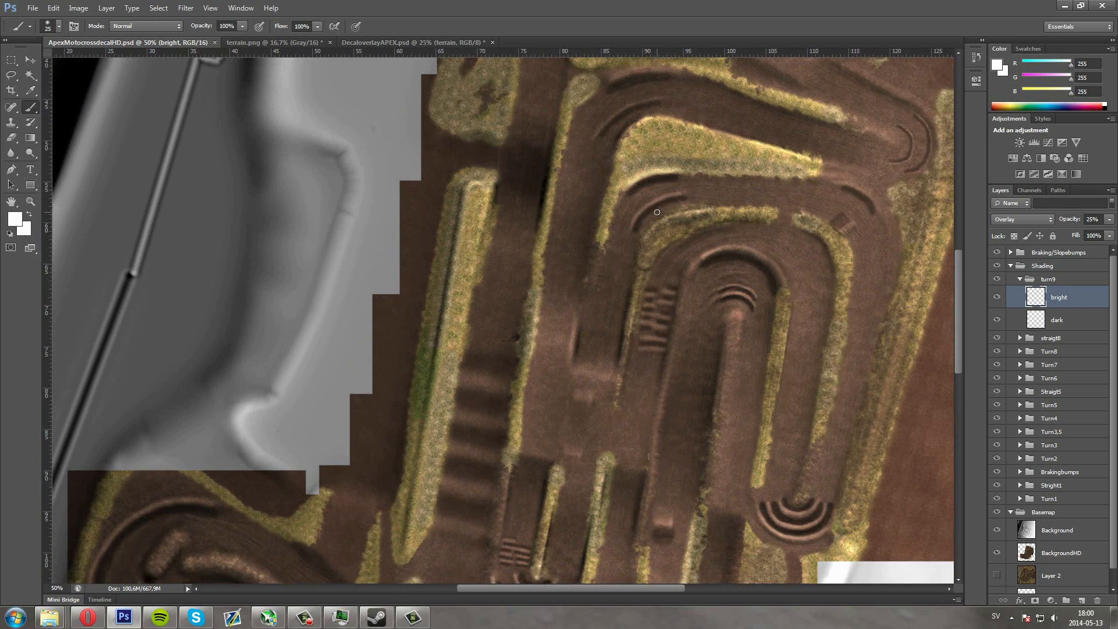
Collapse the turn9 group and hide the whole Shading group
click(1020, 280)
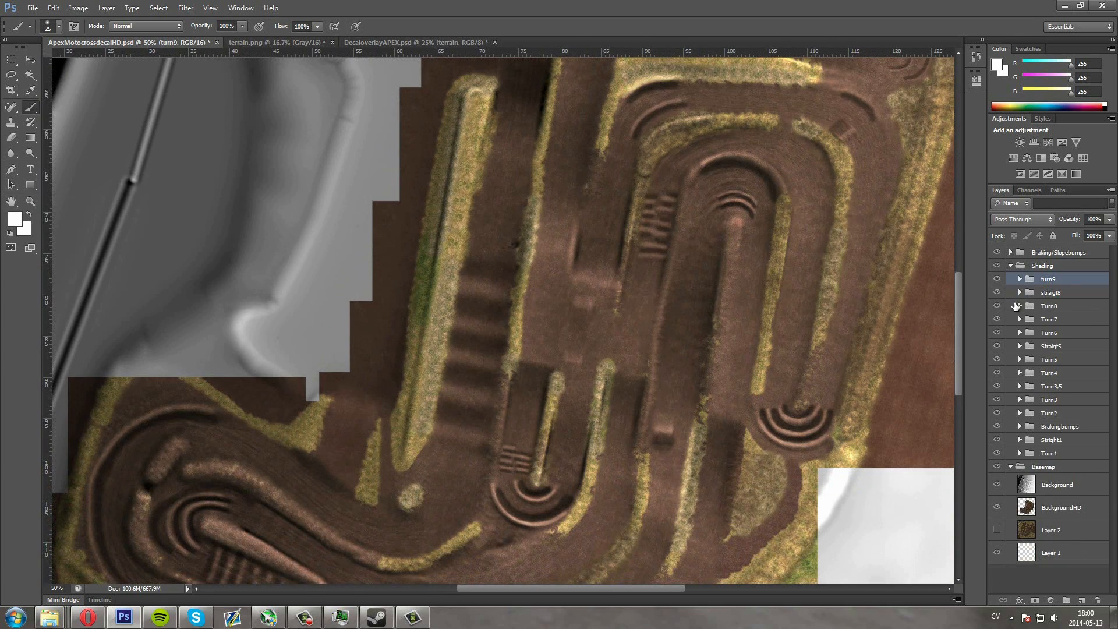
click(997, 265)
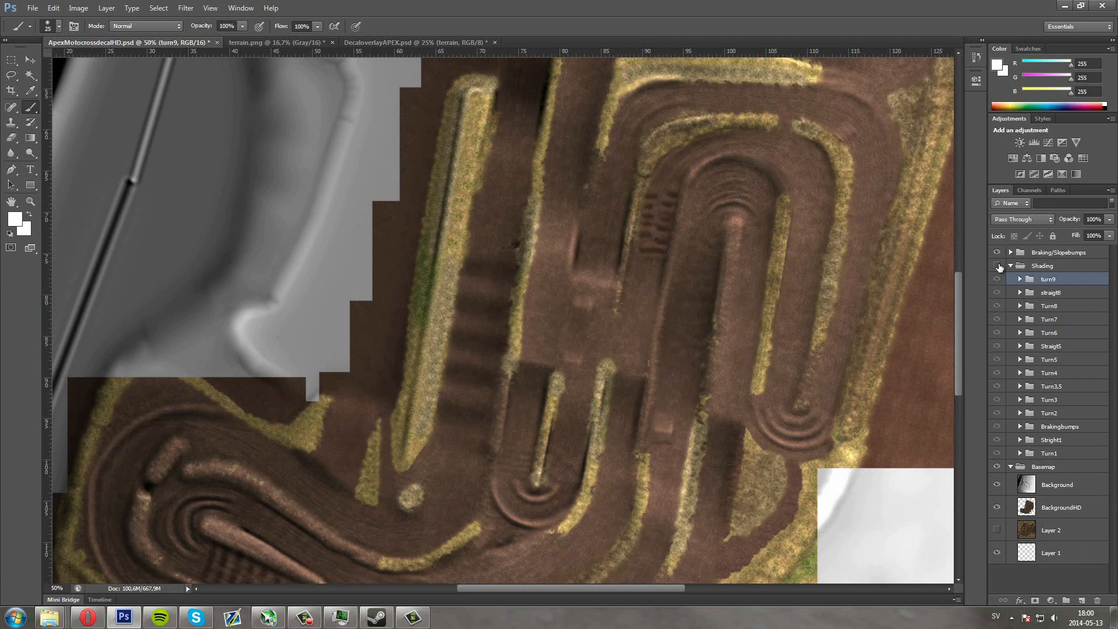
key(ctrl+minus)
key(ctrl+minus)
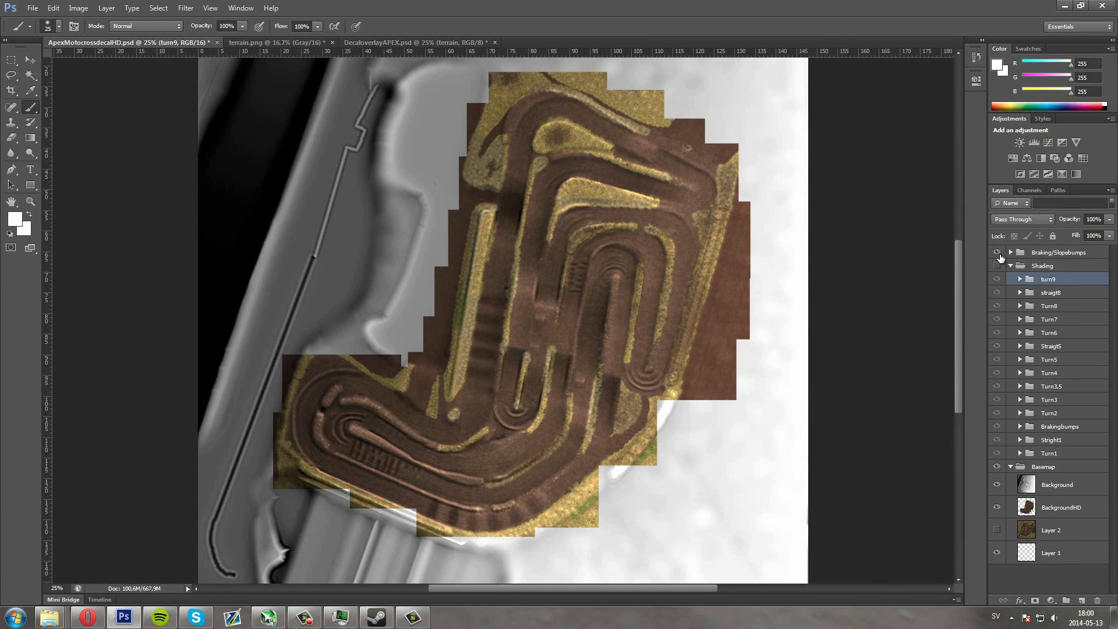
Toggle the Braking/Slopebumps and Shading groups to compare the track with and without each, leaving both visible
click(997, 253)
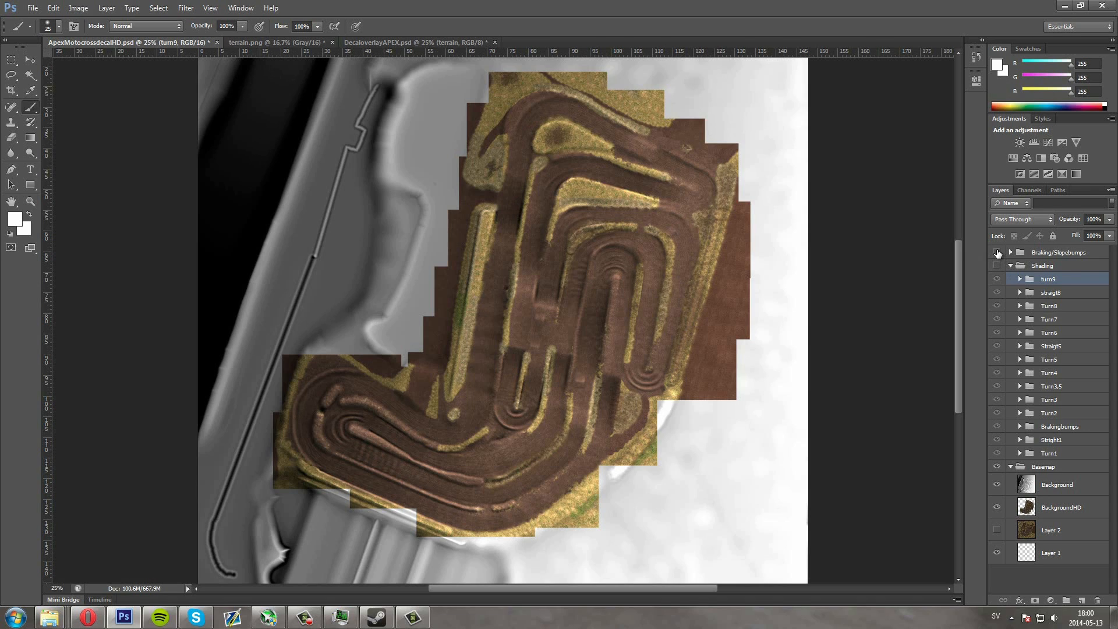
click(997, 252)
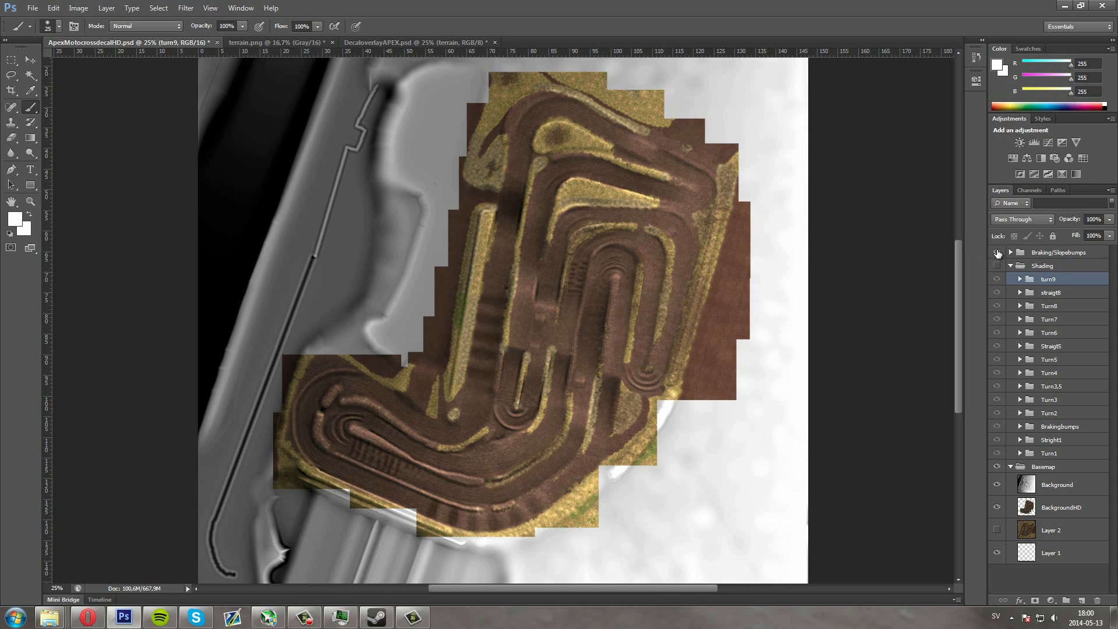
click(998, 267)
click(997, 267)
click(997, 267)
click(996, 268)
click(996, 268)
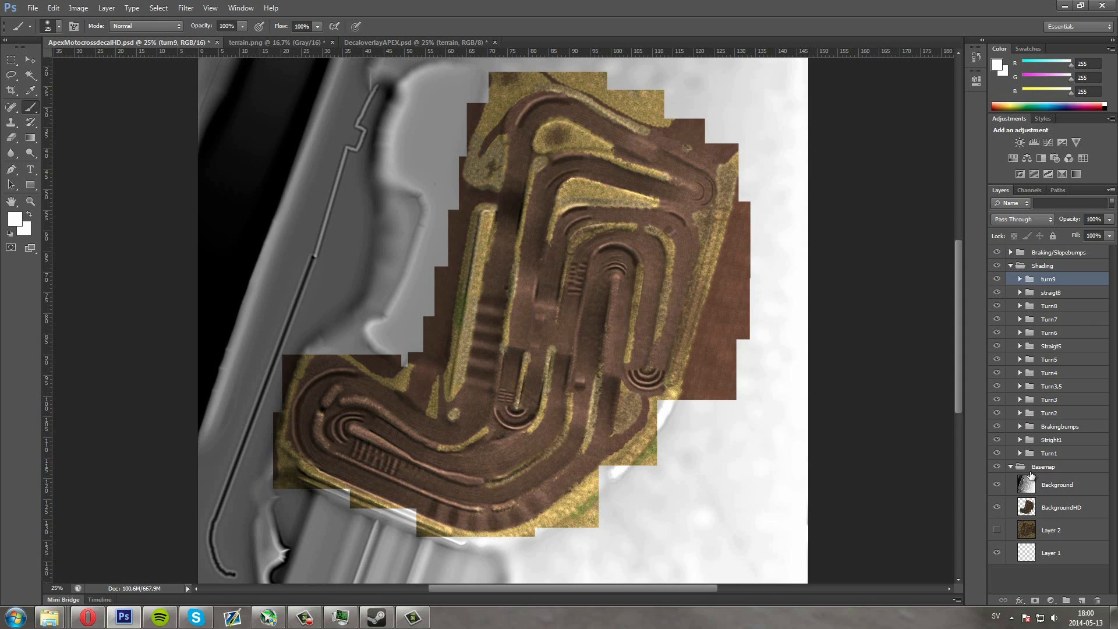
Hide the BackgroundHD layer and toggle the greyscale Background layer off and on to check it
click(997, 507)
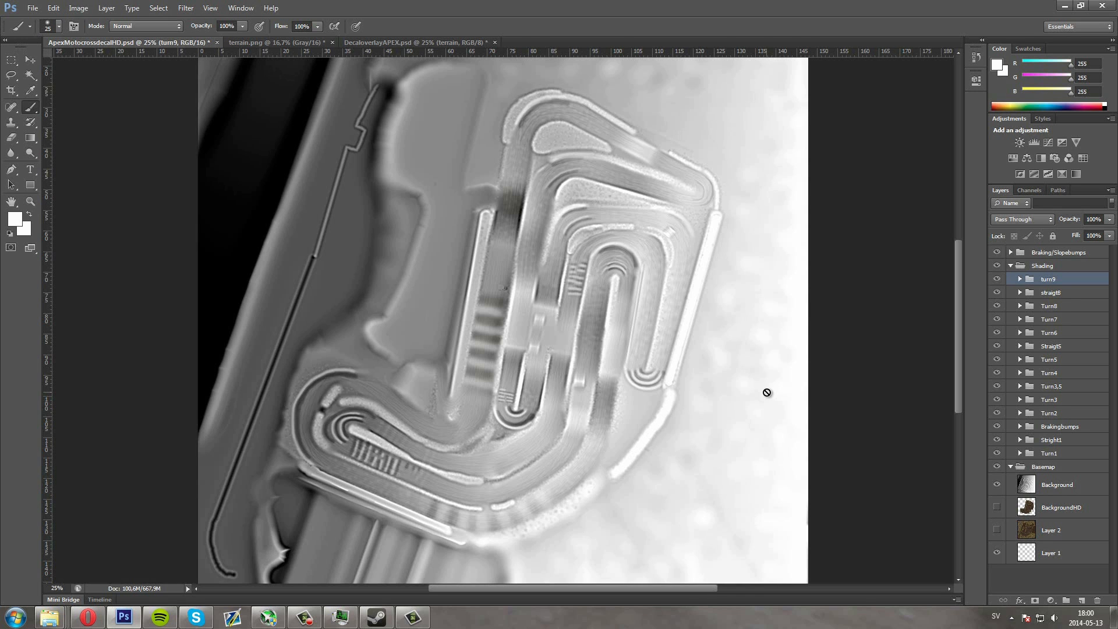
scroll(767, 392, up, 3)
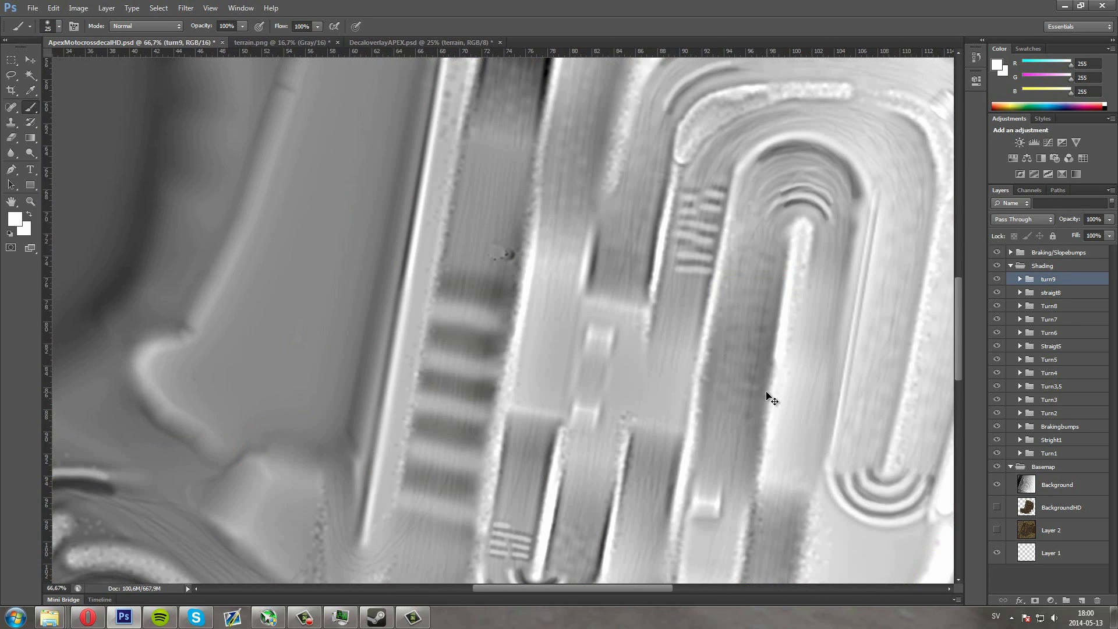
click(996, 484)
click(996, 484)
Examine the greyscale terrain base under the shading, from the upper turns down to the lower hairpins and jumps
scroll(741, 354, right, 5)
scroll(742, 354, up, 2)
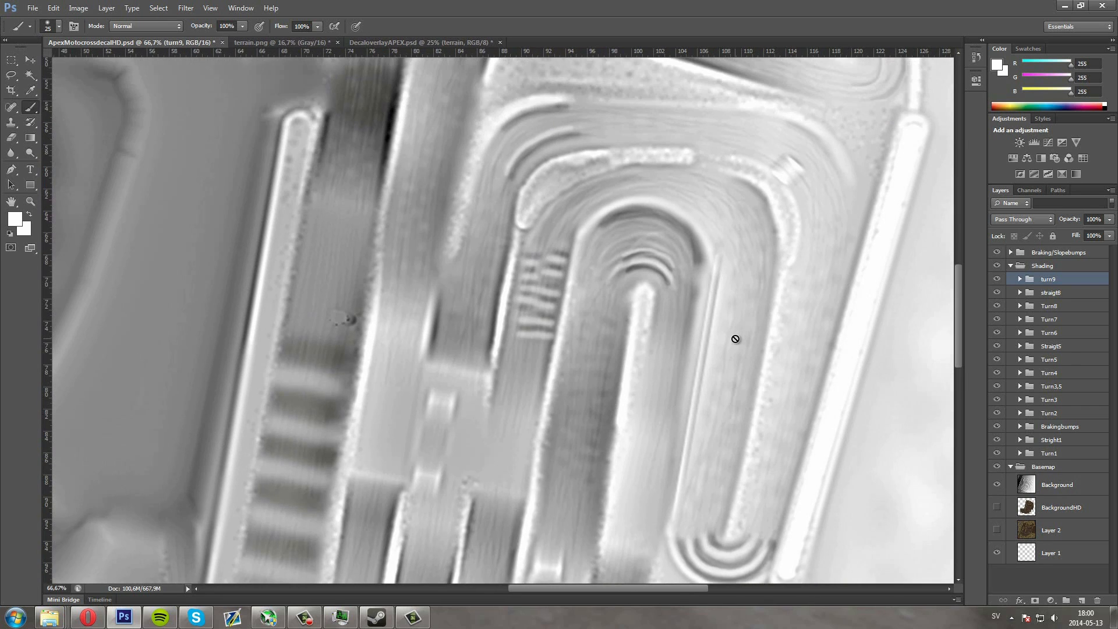
scroll(735, 339, up, 8)
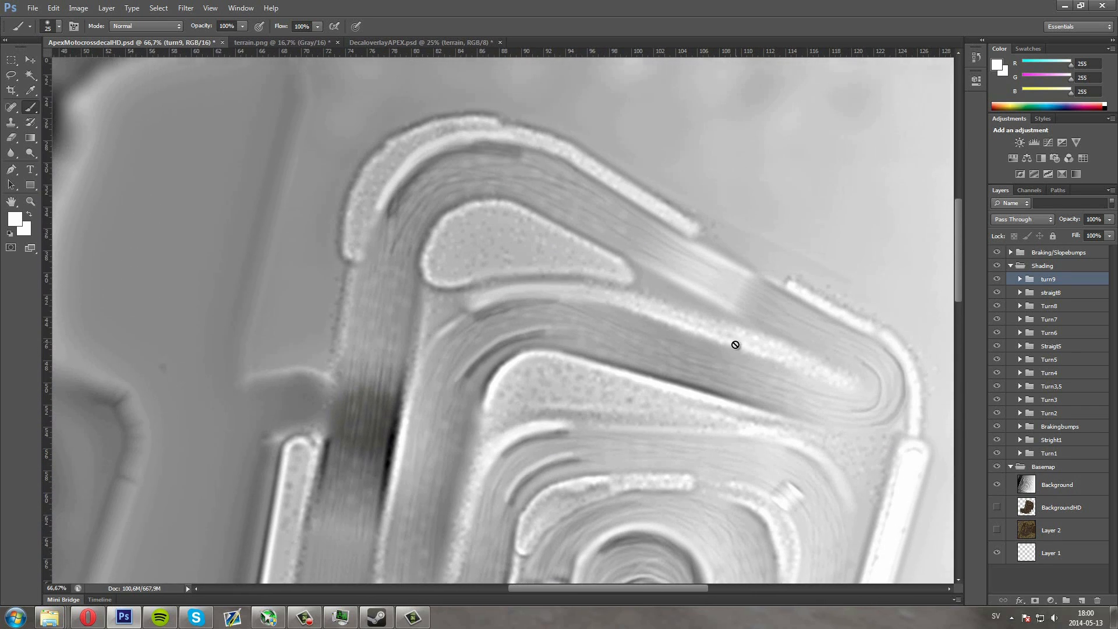
scroll(732, 344, down, 3)
scroll(732, 343, right, 4)
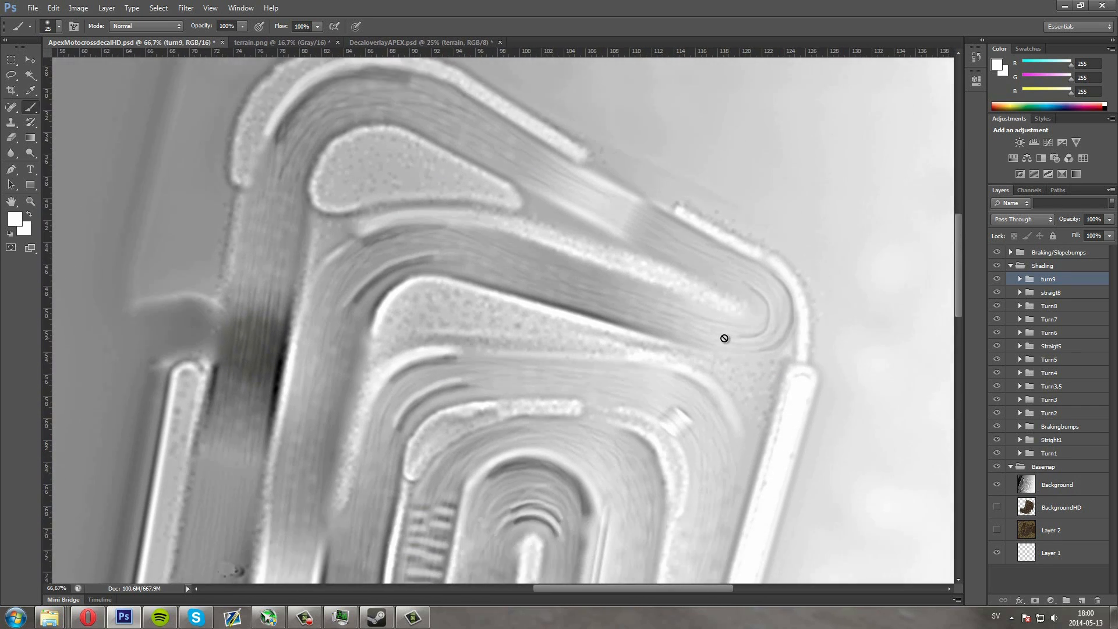
scroll(724, 338, down, 10)
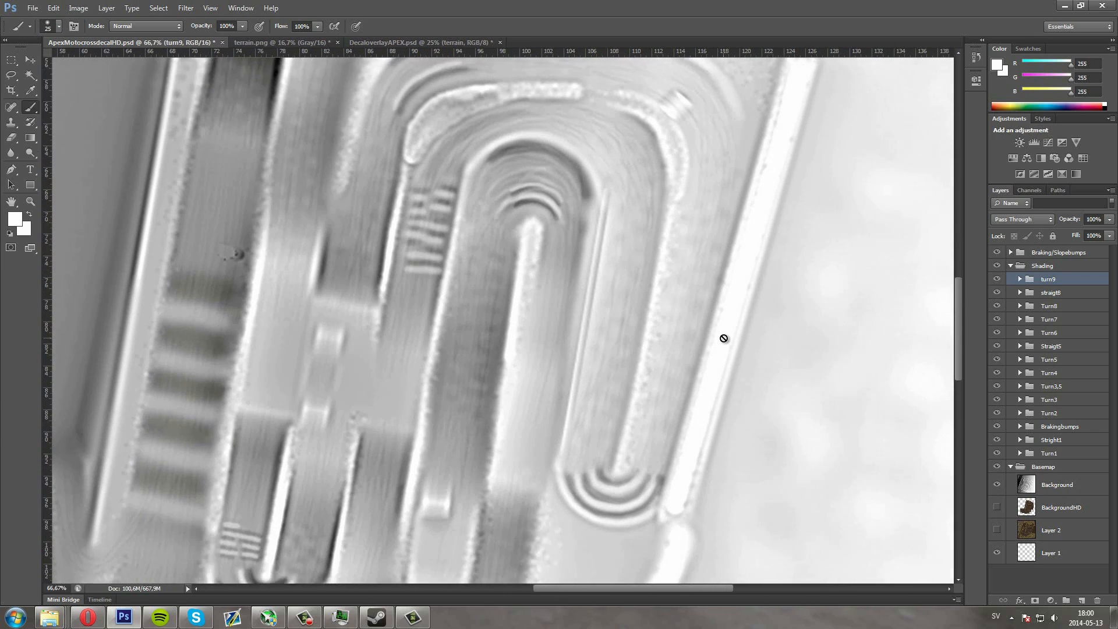
scroll(723, 338, down, 3)
scroll(724, 337, up, 10)
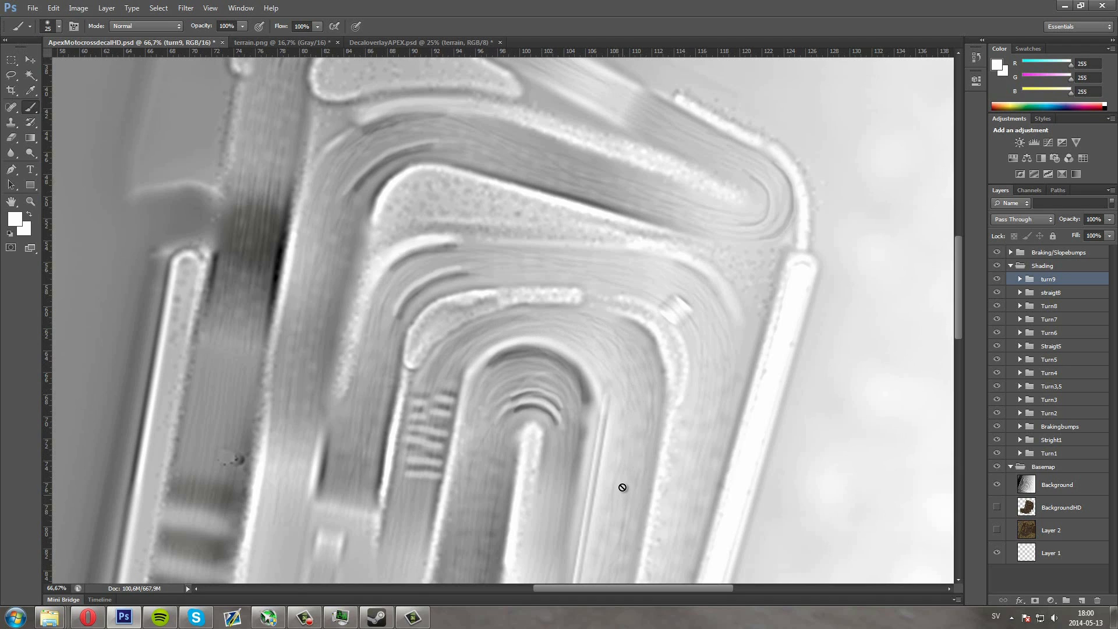
scroll(618, 439, up, 2)
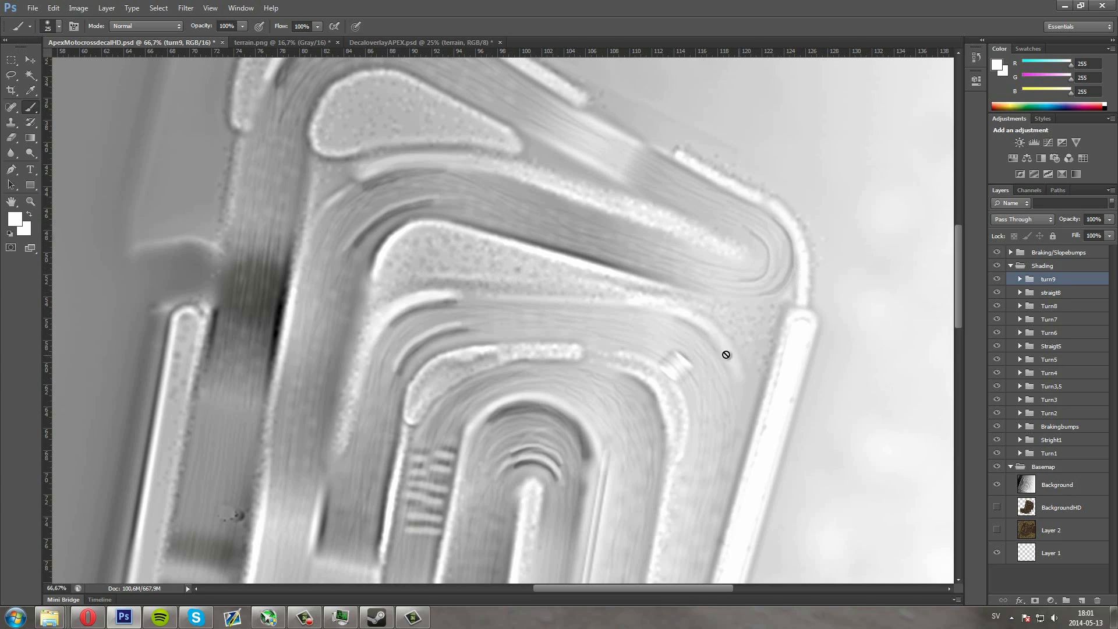
scroll(726, 352, down, 5)
scroll(664, 333, down, 12)
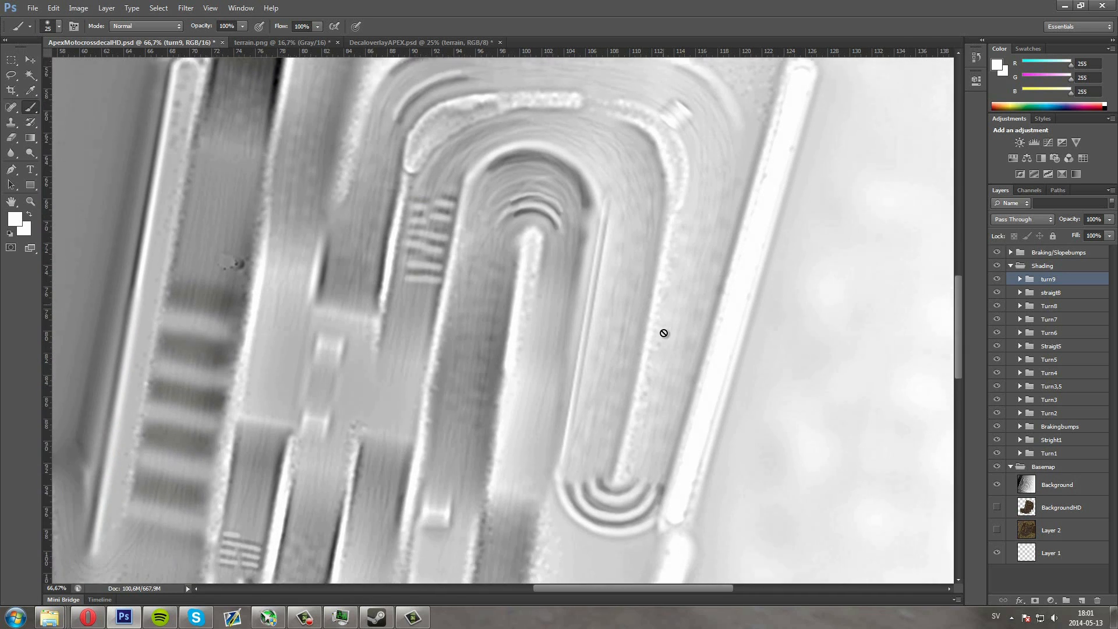
scroll(657, 334, down, 1)
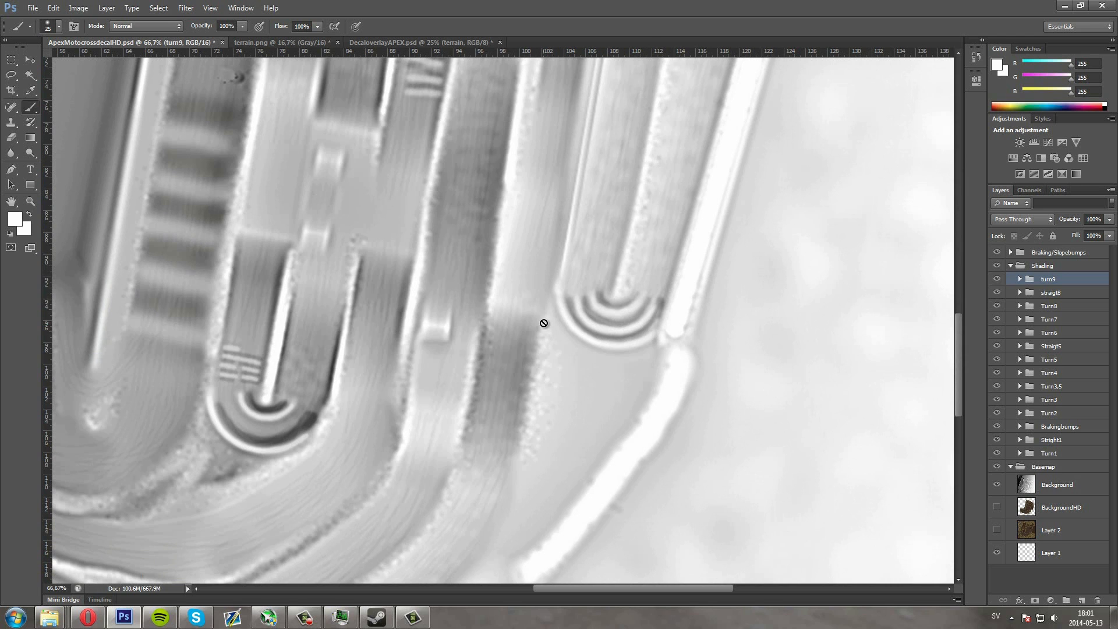
scroll(545, 325, up, 2)
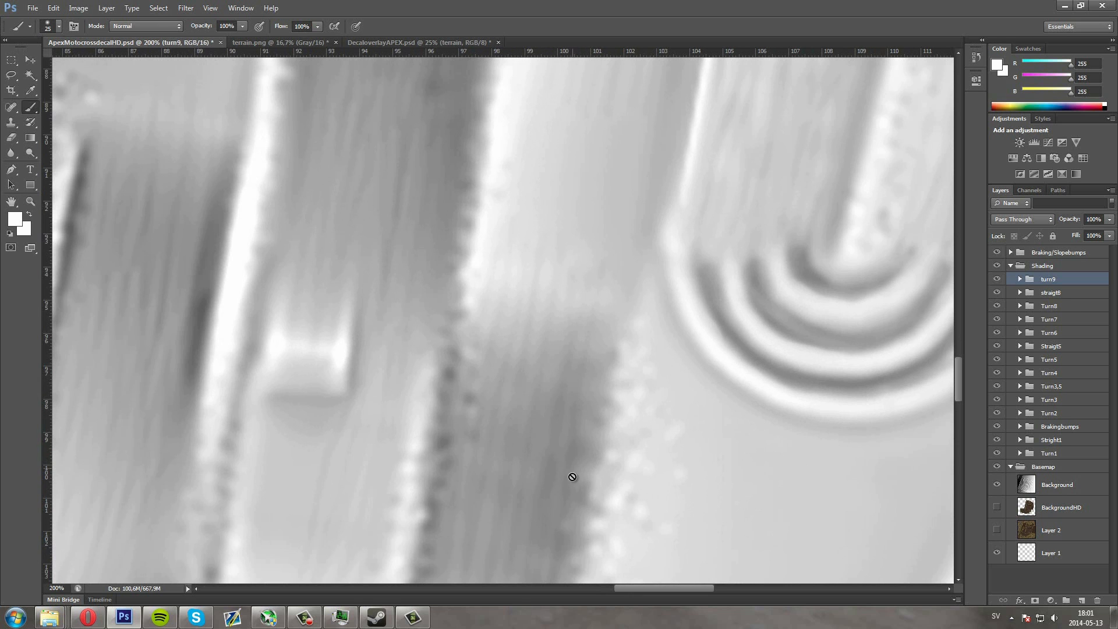
Make the BackgroundHD layer and Layer 2 visible again after reviewing the whole greyscale track
scroll(573, 474, down, 2)
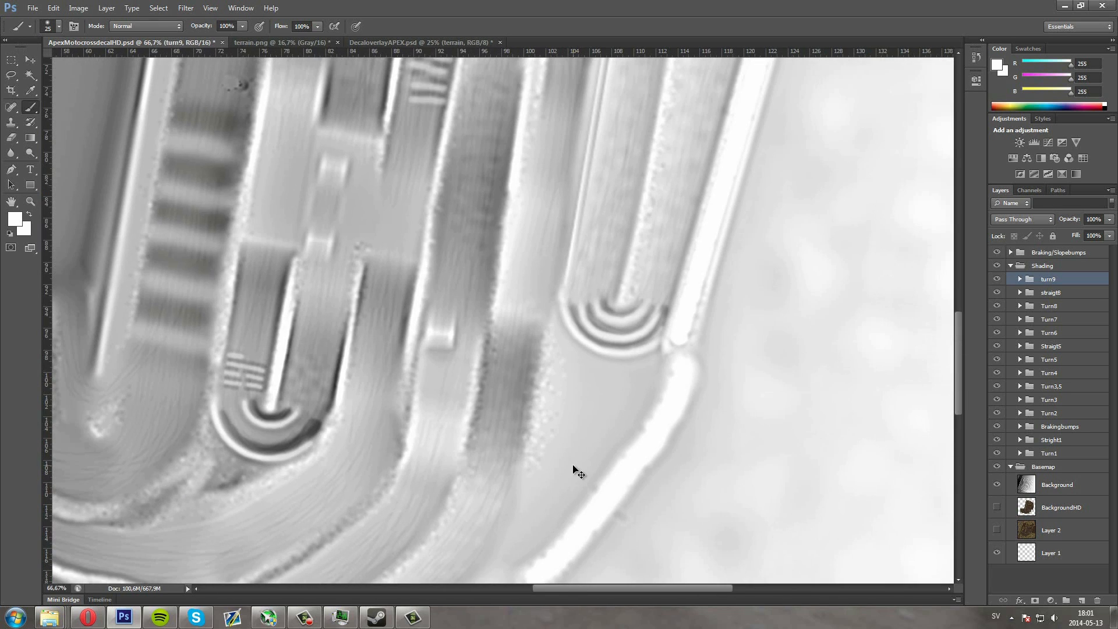
scroll(576, 472, down, 1)
scroll(575, 469, down, 1)
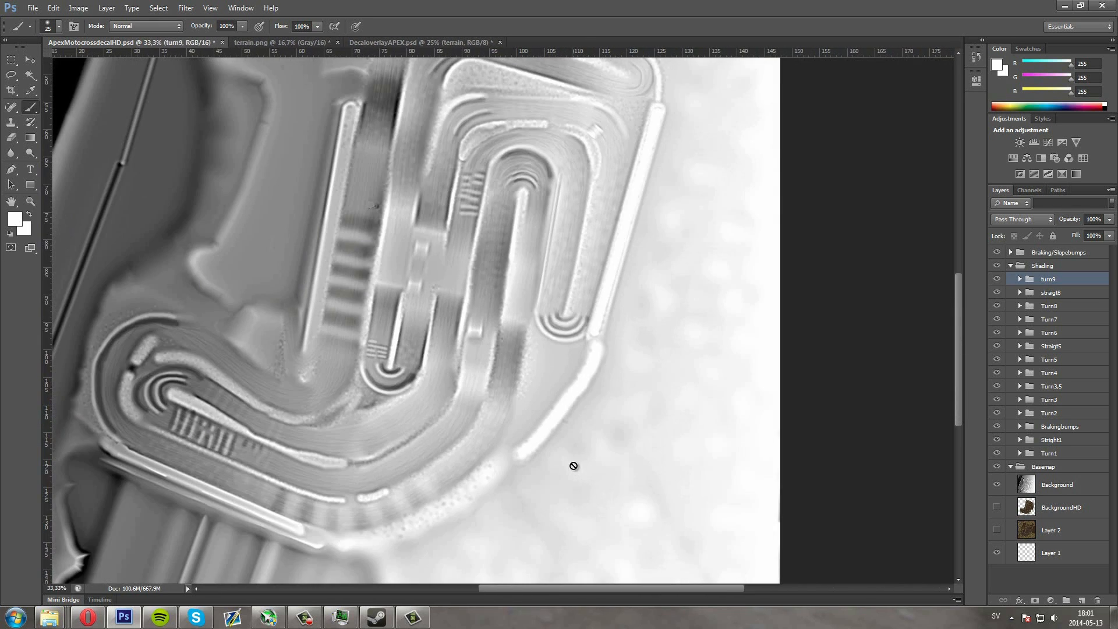
scroll(524, 343, up, 5)
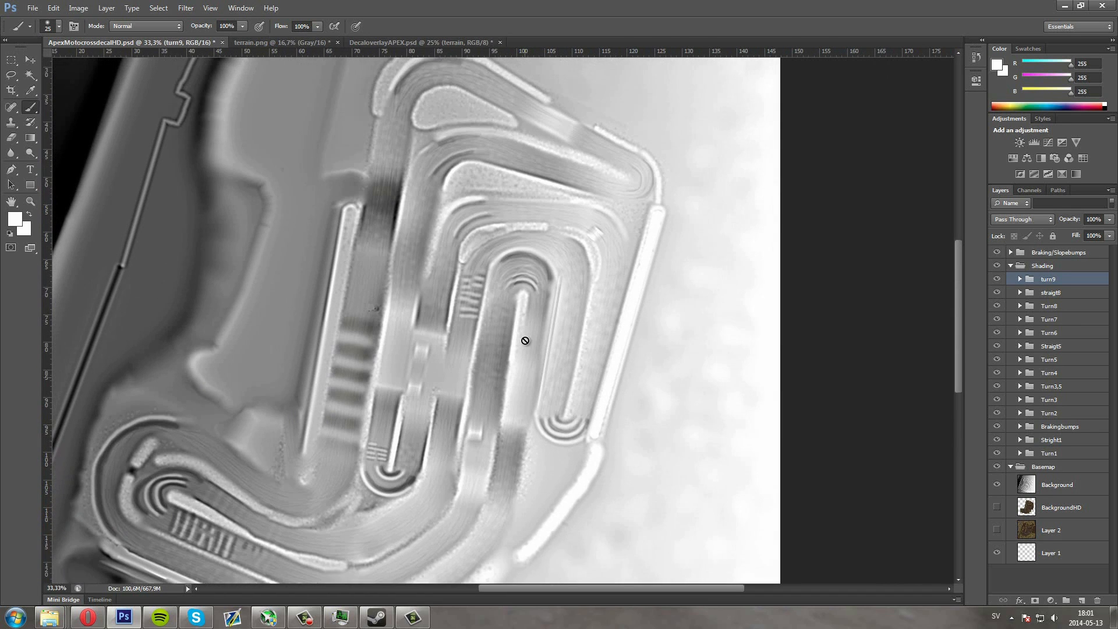
scroll(520, 348, down, 3)
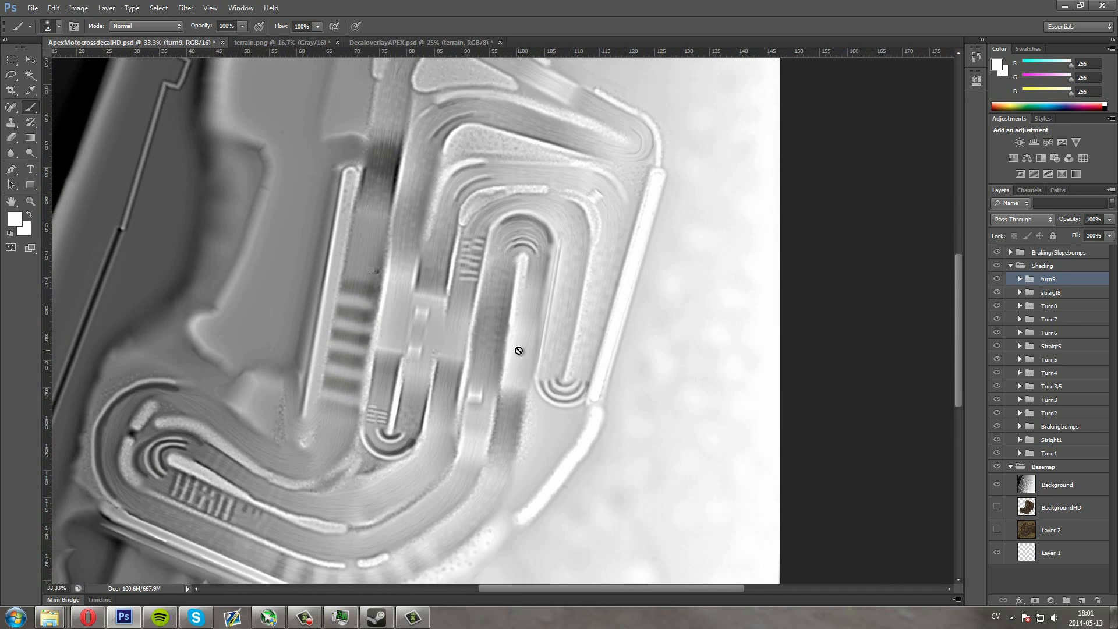
scroll(519, 350, down, 1)
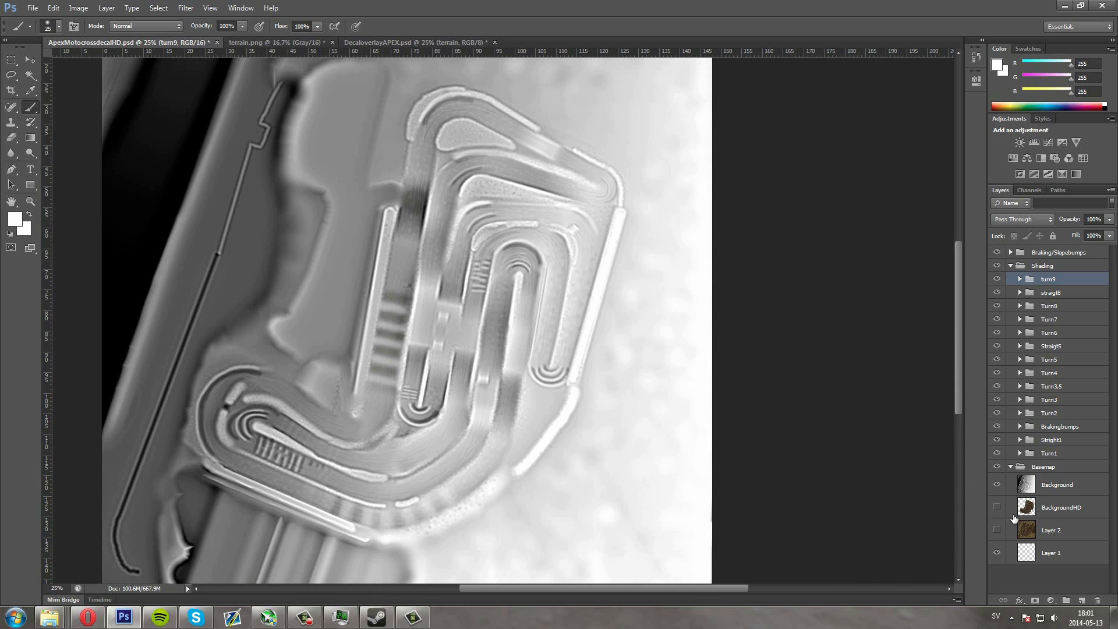
click(996, 506)
click(997, 529)
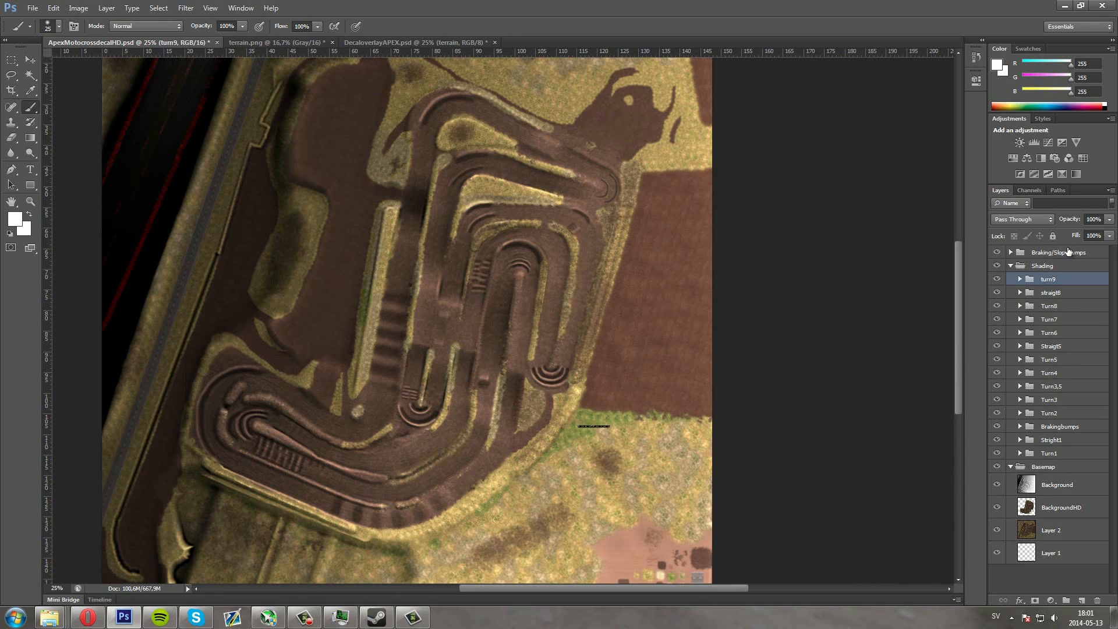
Collapse the Shading group and create a new group named Ruts above the Braking/Slopebumps group
click(1008, 265)
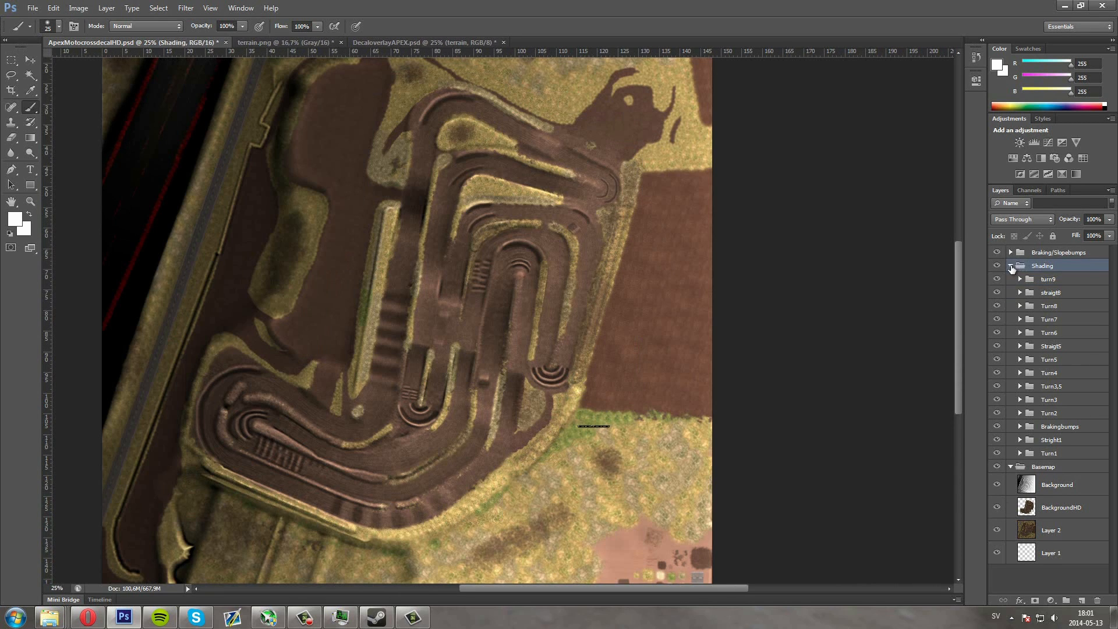
click(1009, 265)
click(1066, 600)
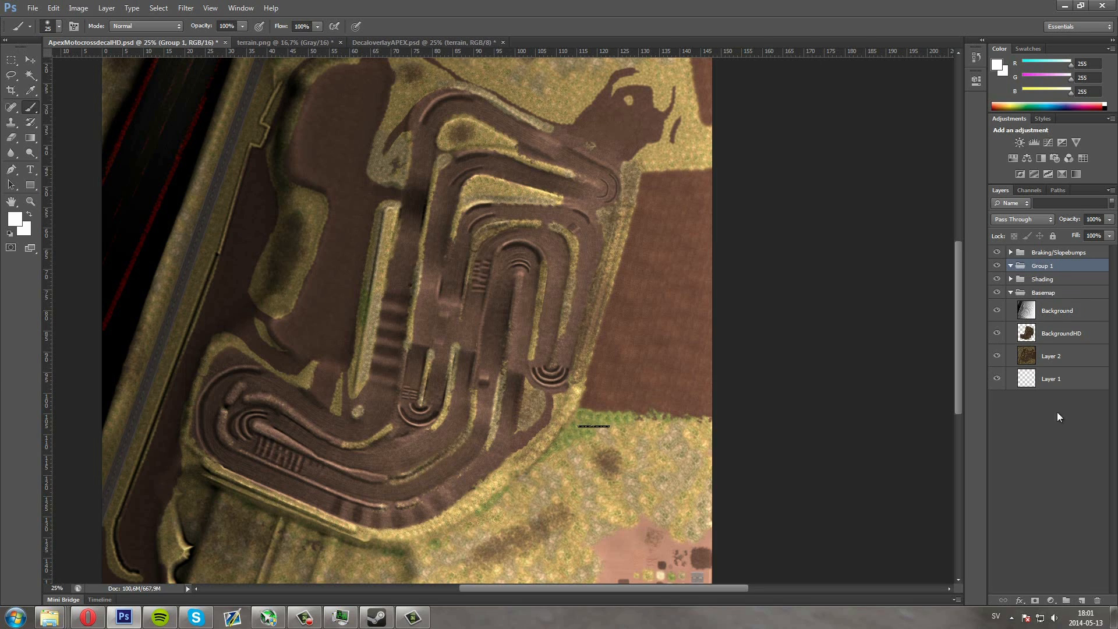
drag(1038, 252, 1040, 268)
double_click(1041, 252)
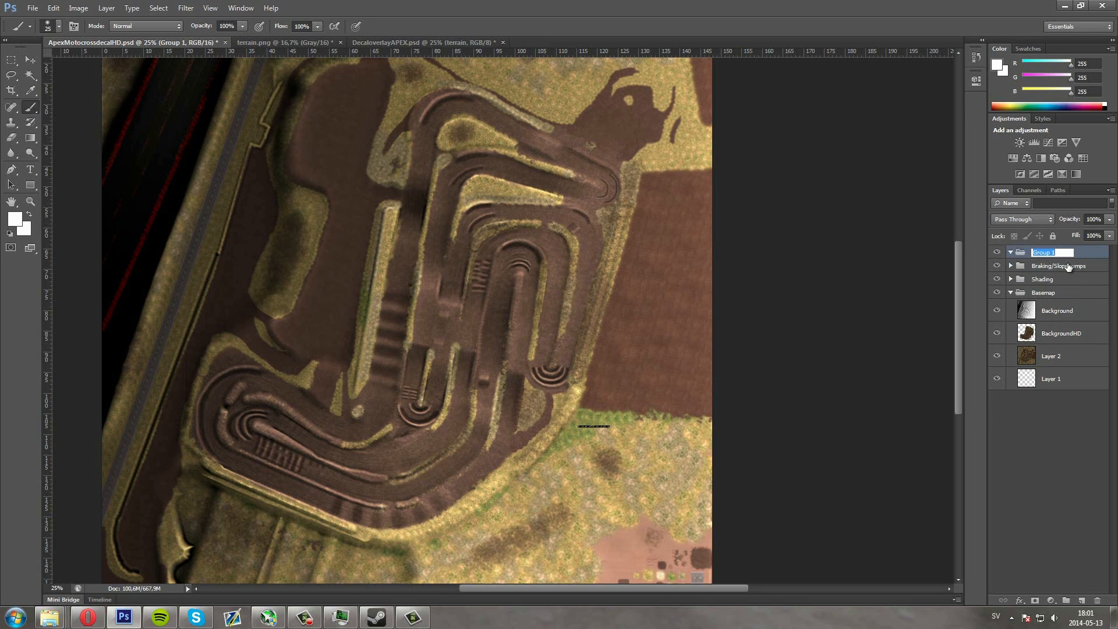
text(Ruts)
key(Return)
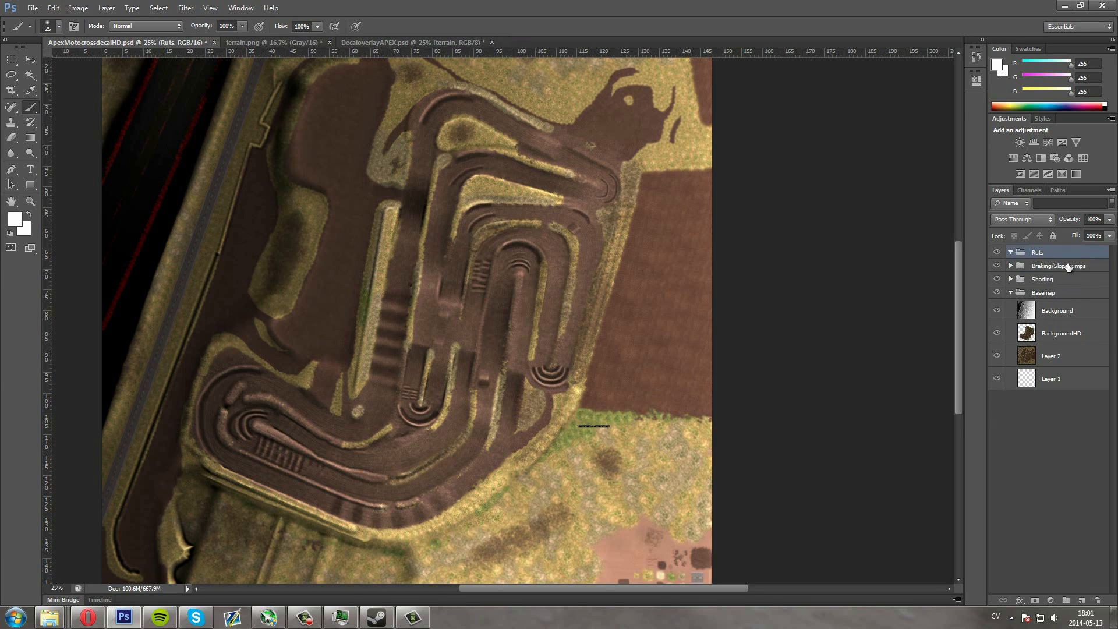
Add an empty layer inside the Ruts group and set the foreground colour to dark grey 252525
click(1081, 600)
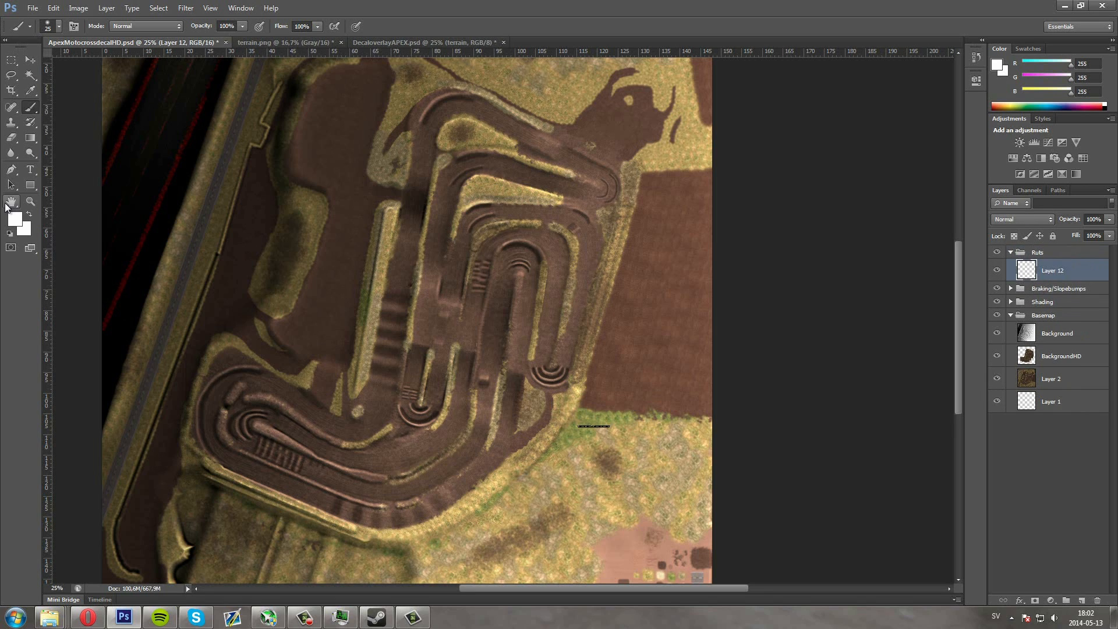
click(14, 218)
drag(432, 291, 363, 295)
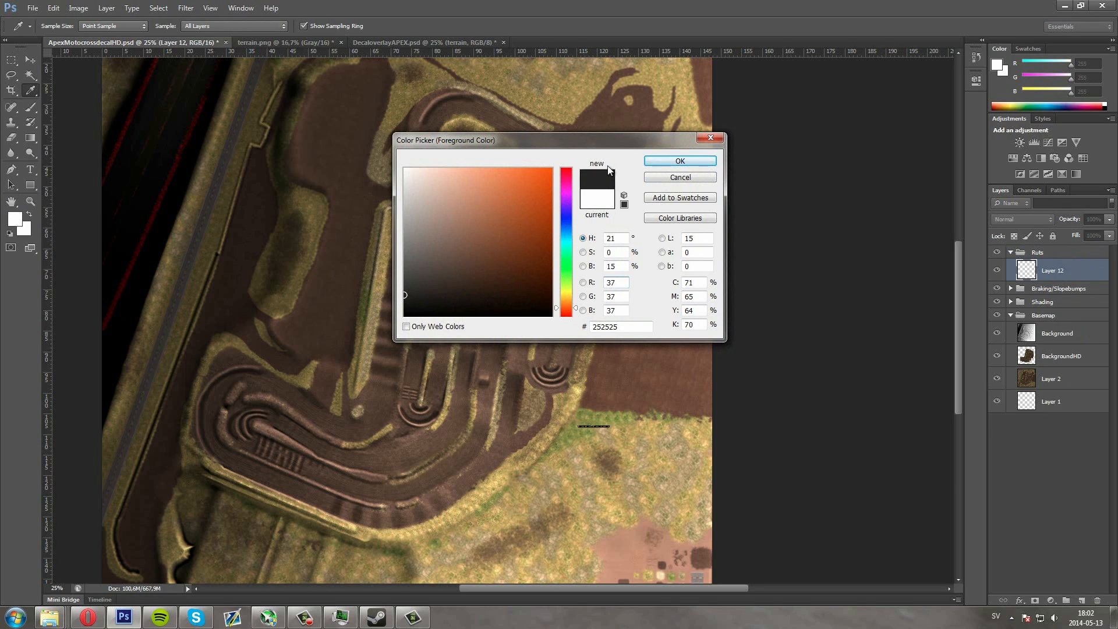
click(676, 161)
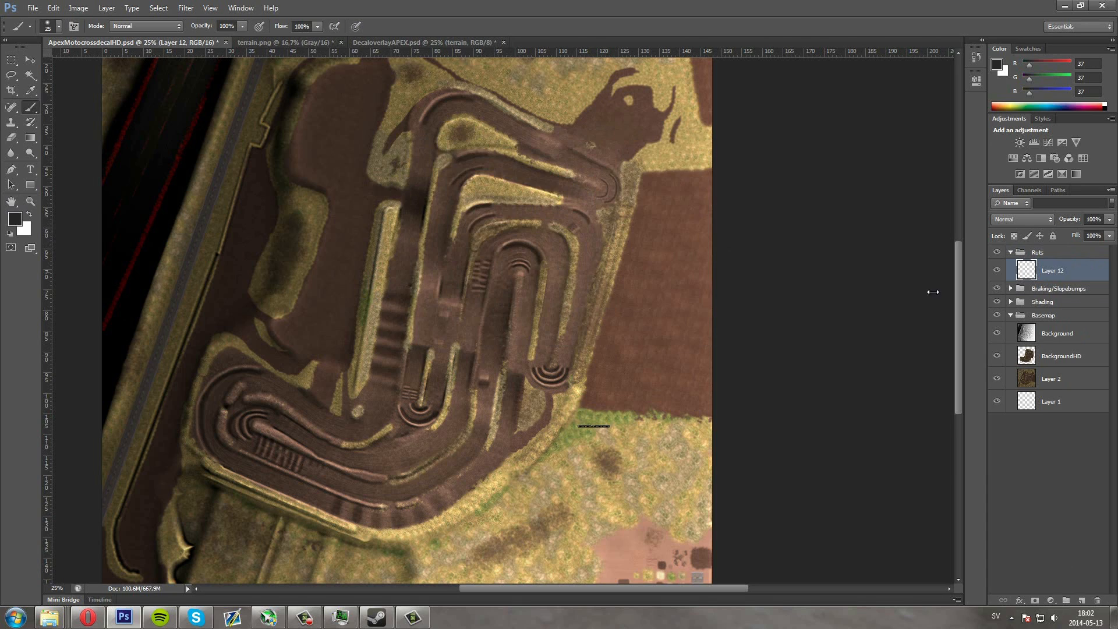
Darken the foreground colour to RGB 31, 31, 31 and activate the Brush tool for painting on the track
click(1021, 600)
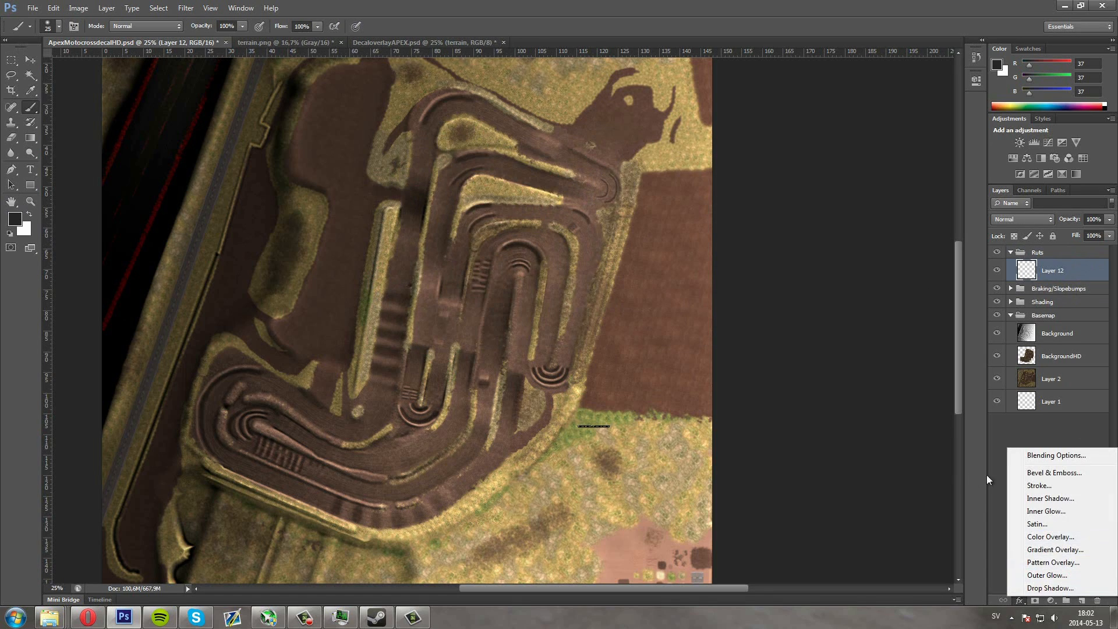
click(832, 405)
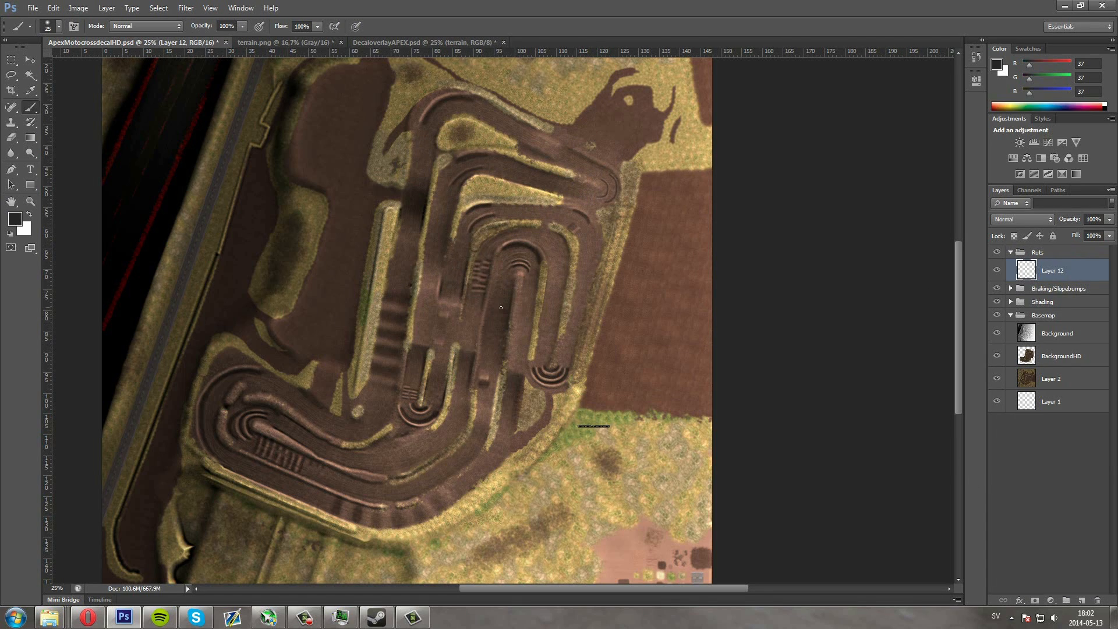
scroll(501, 308, up, 2)
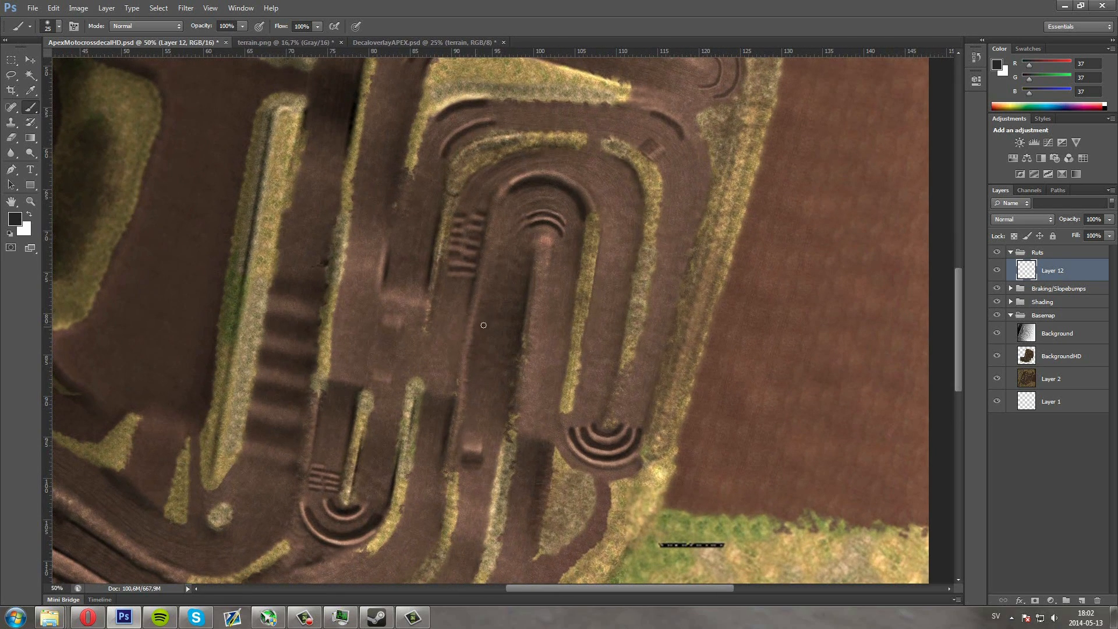
click(22, 227)
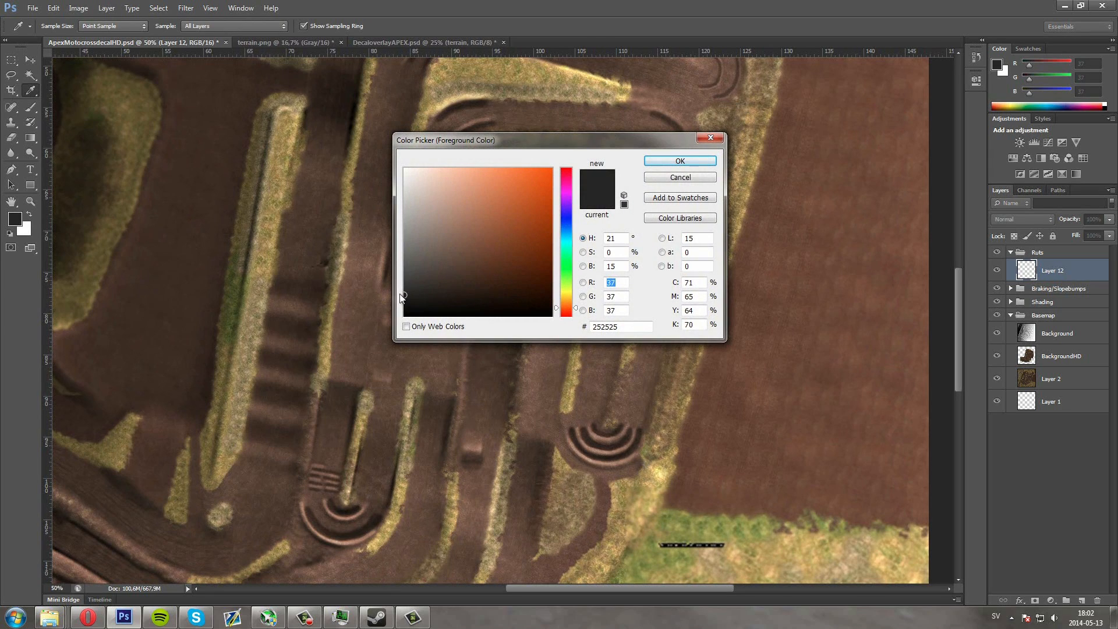
drag(403, 298, 398, 300)
click(680, 161)
key(b)
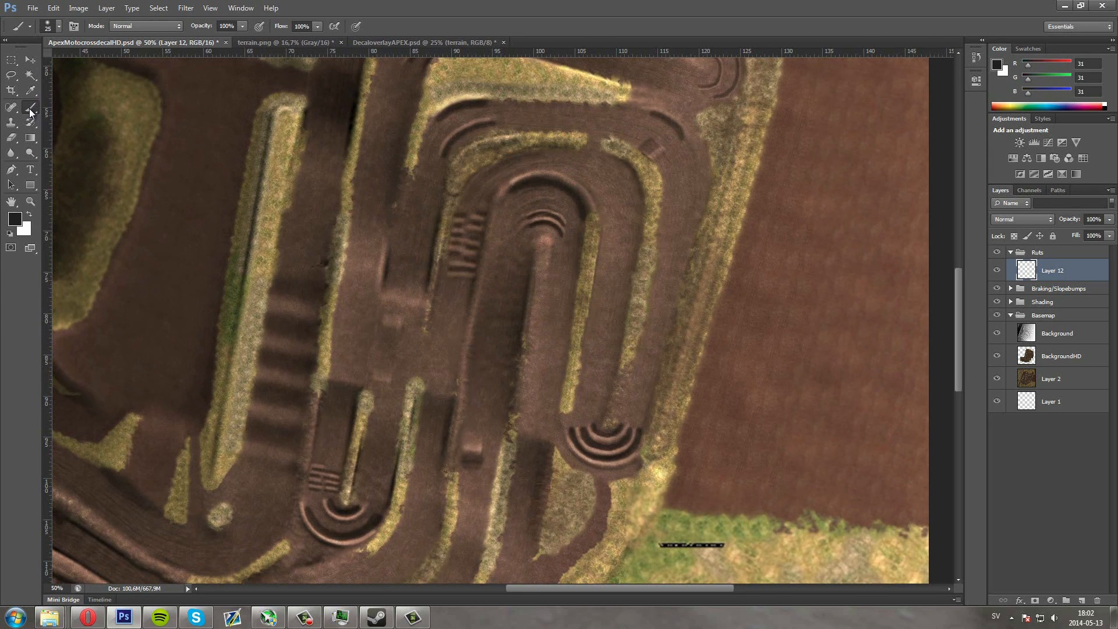
click(6, 40)
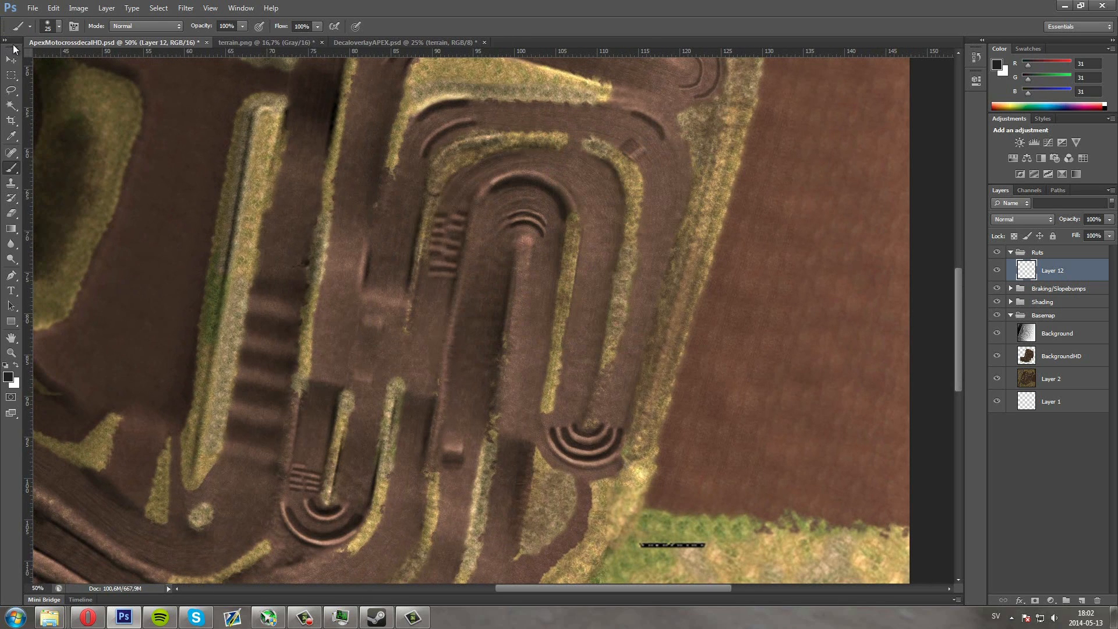
click(6, 41)
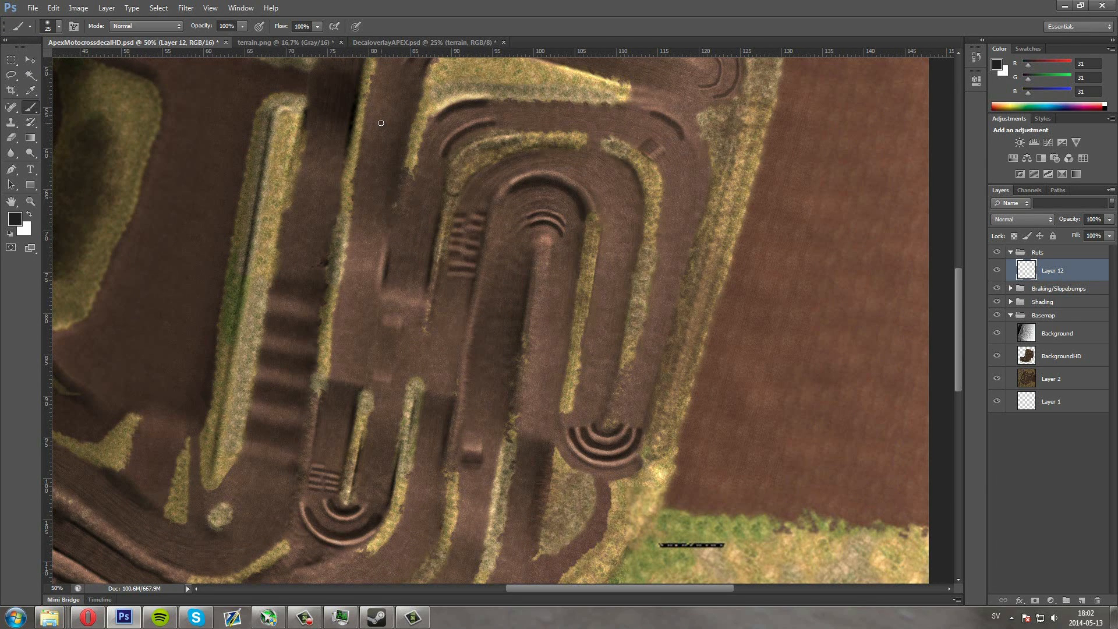
key(ctrl+r)
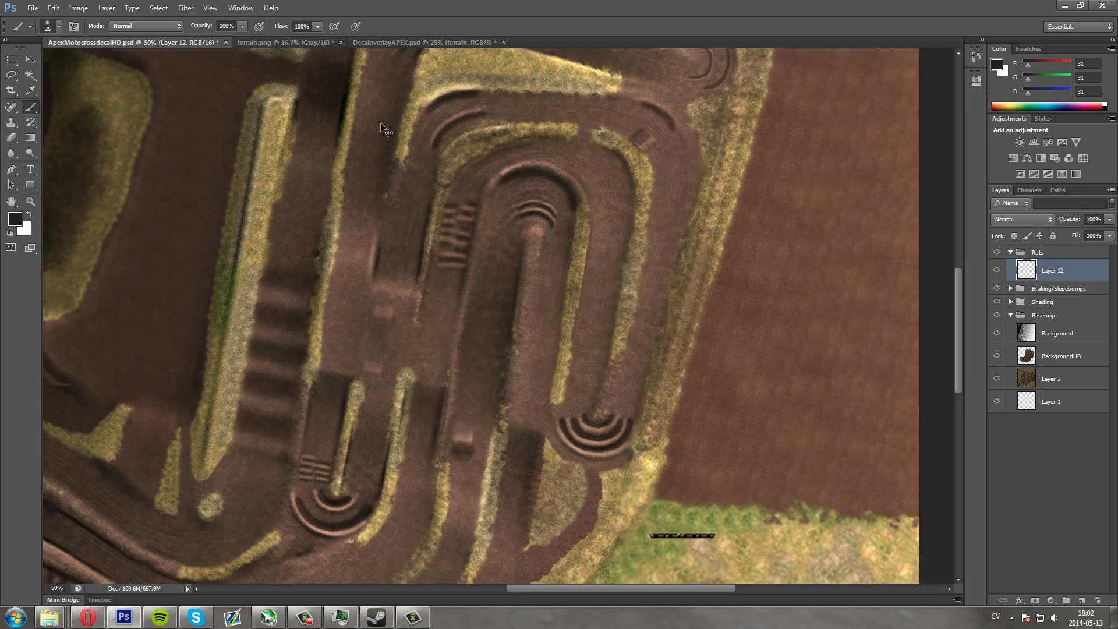
key(ctrl+r)
key(ctrl+r)
key(ctrl+r)
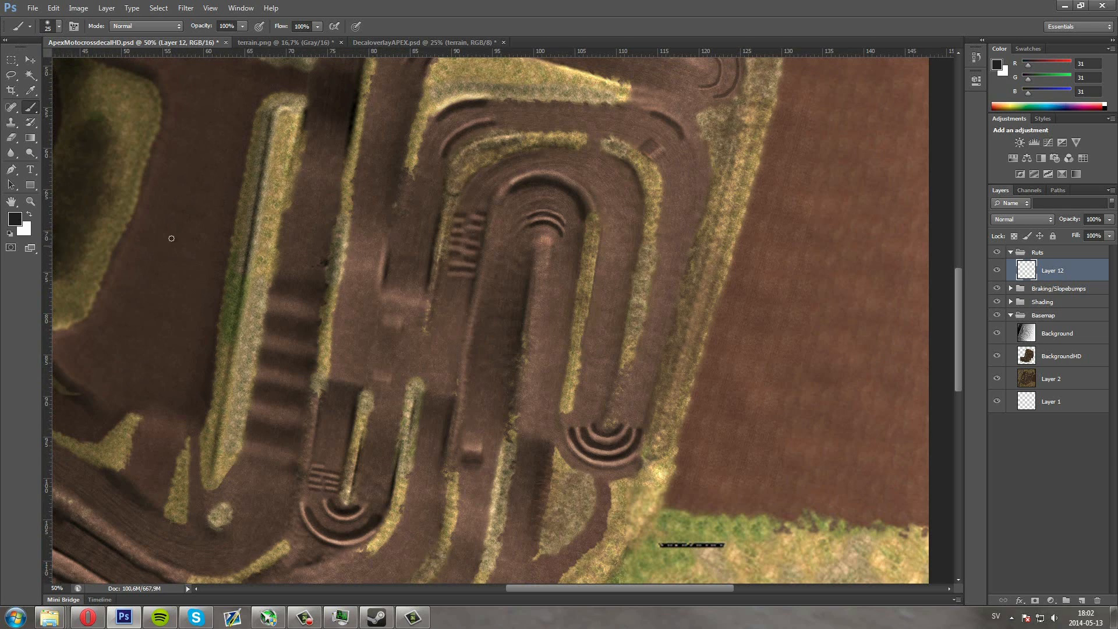
Display the brush settings and presets, try a flat bristle brush, and select the 25 px round fan bristle brush
click(74, 26)
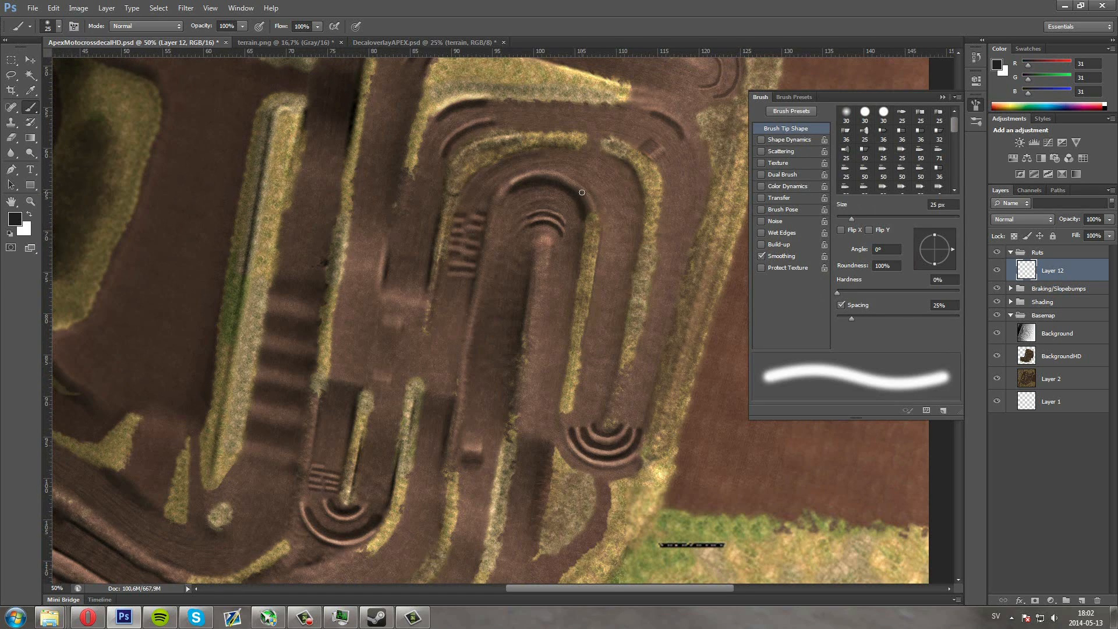
click(865, 132)
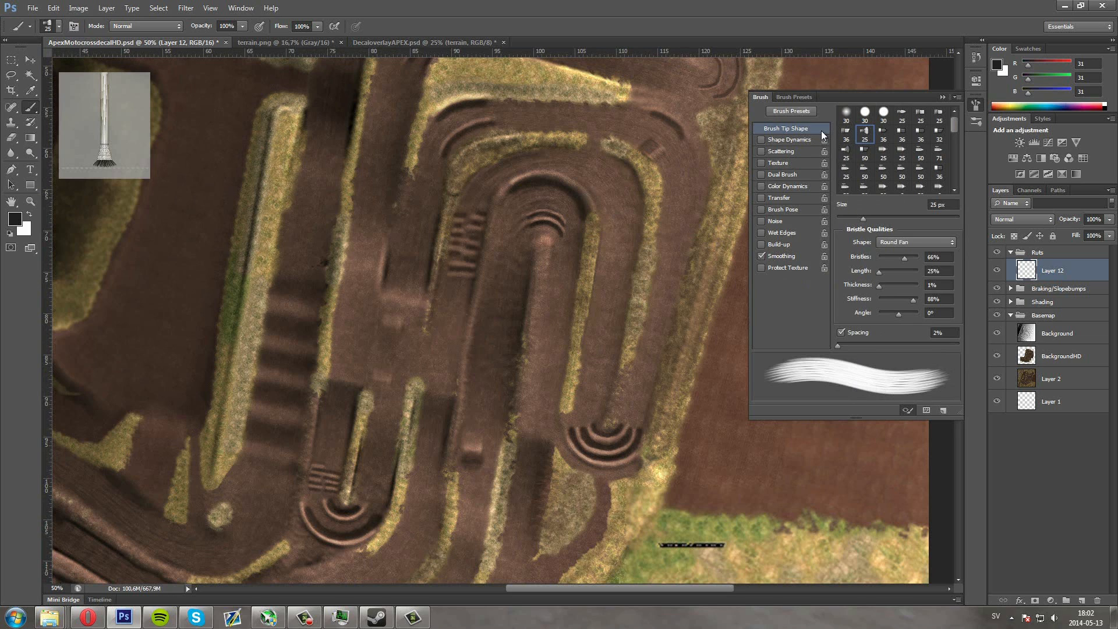
click(797, 97)
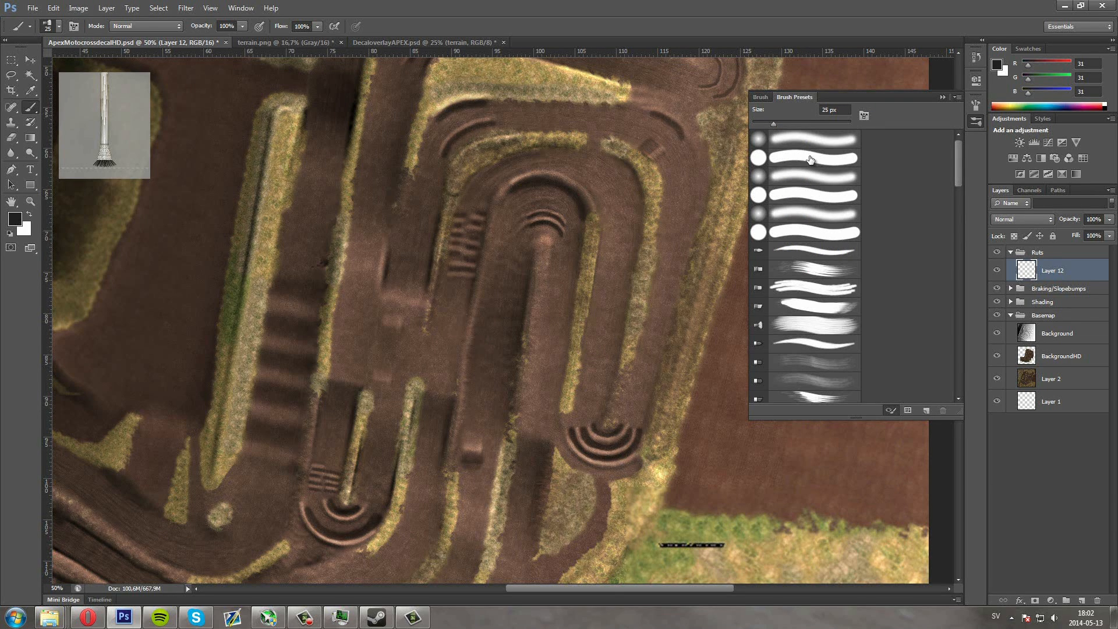
click(769, 97)
click(784, 96)
scroll(829, 239, down, 2)
click(824, 332)
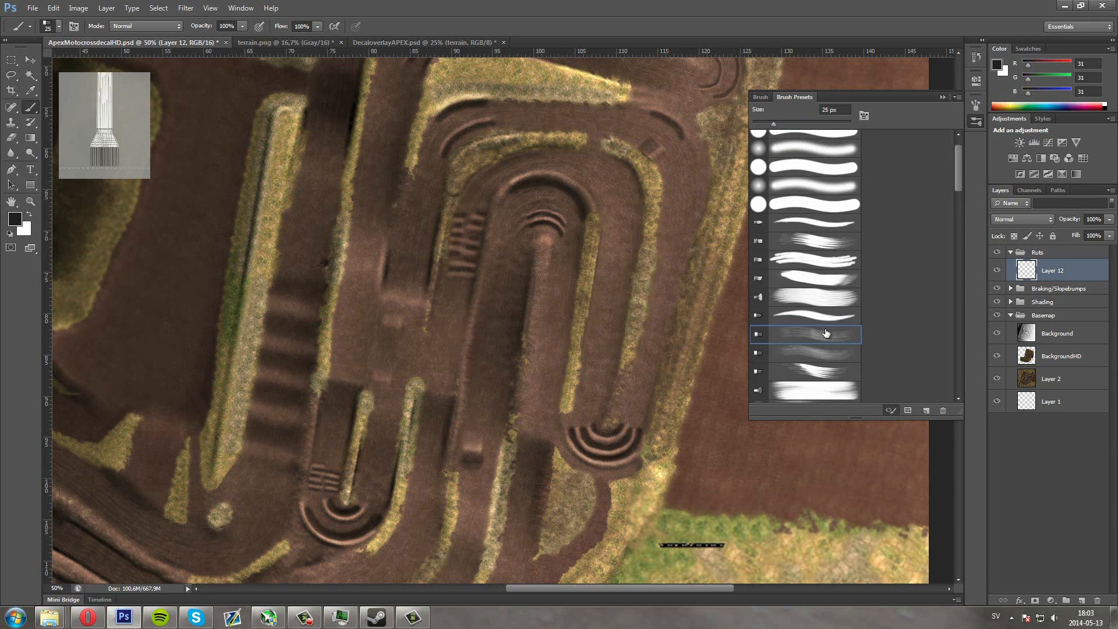
click(824, 298)
Compare the flat bristle preset with Round Fan Stiff Thin Bristles, check the fan preset's name, and return to its tip settings
scroll(824, 298, down, 5)
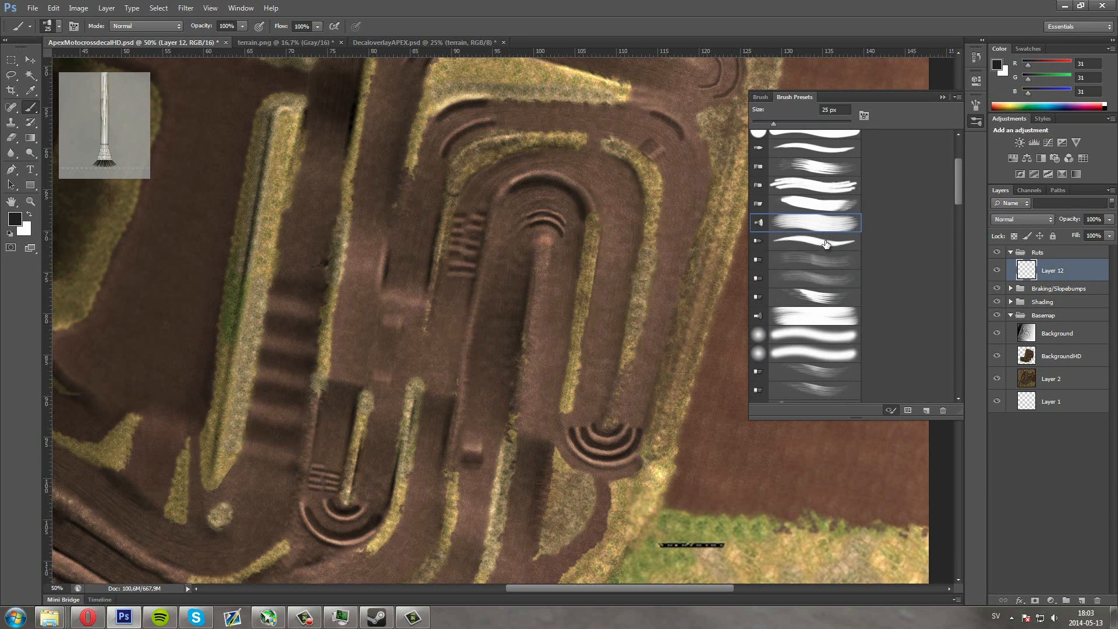
click(821, 263)
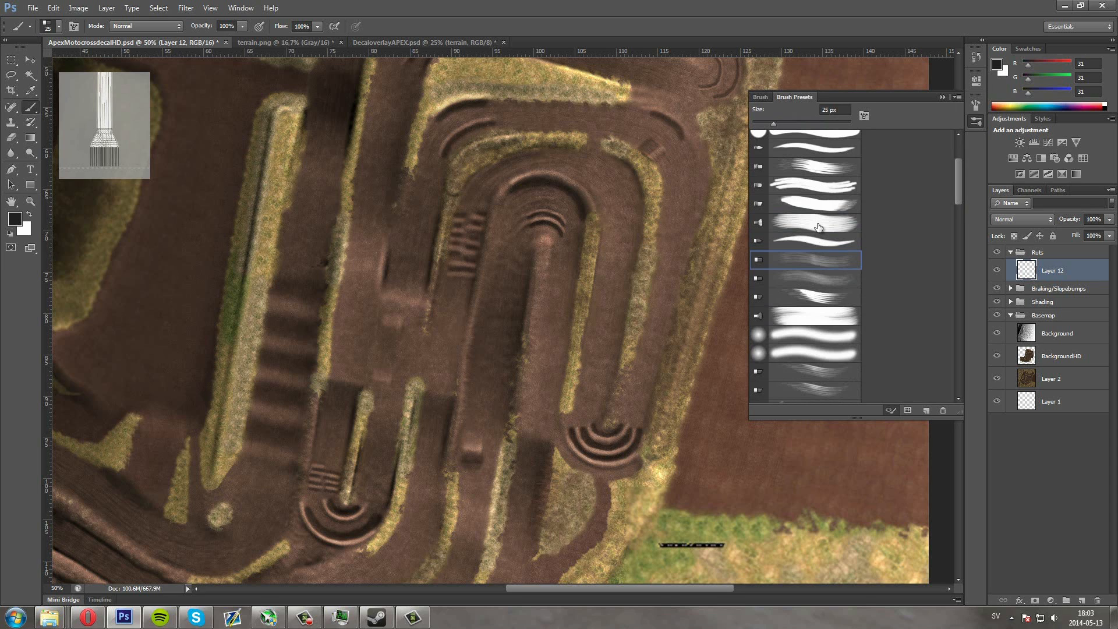
click(819, 227)
scroll(820, 256, up, 1)
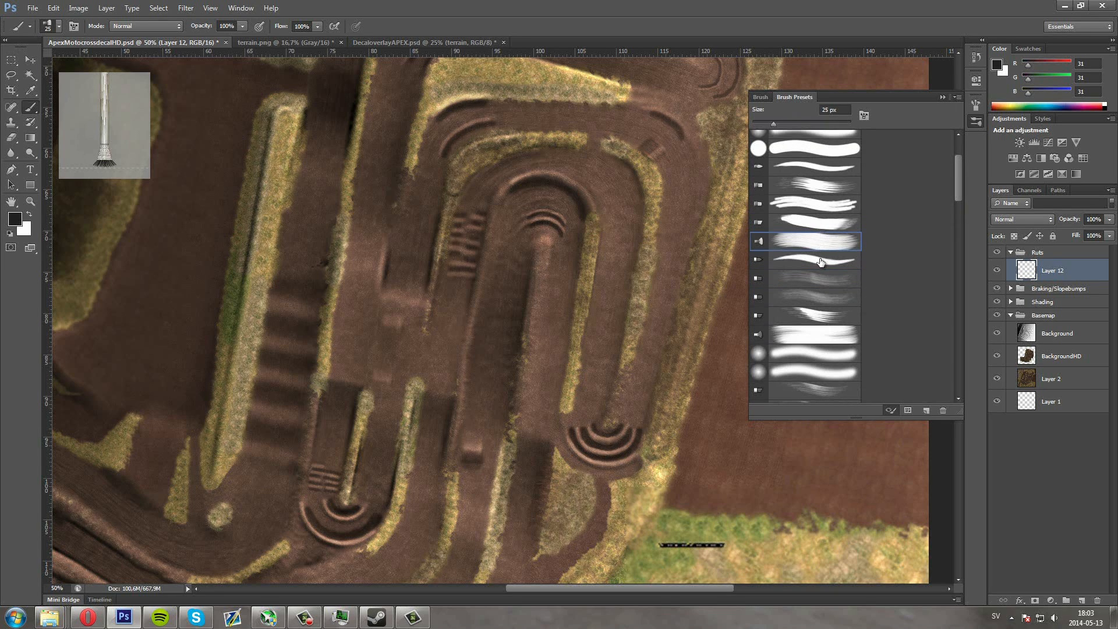
double_click(761, 242)
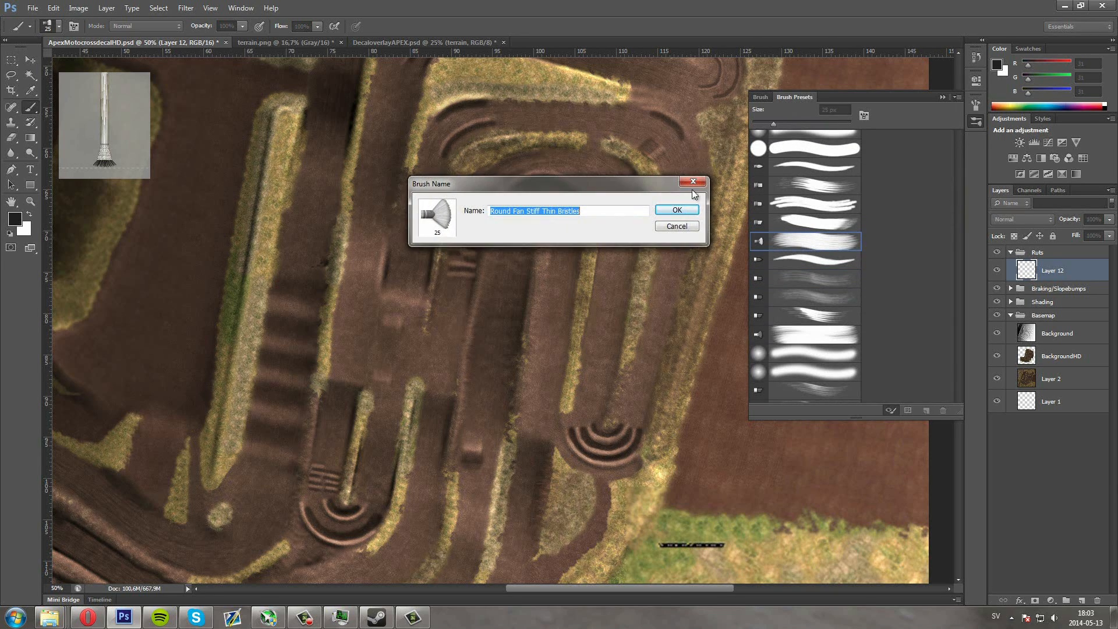
click(681, 223)
click(761, 97)
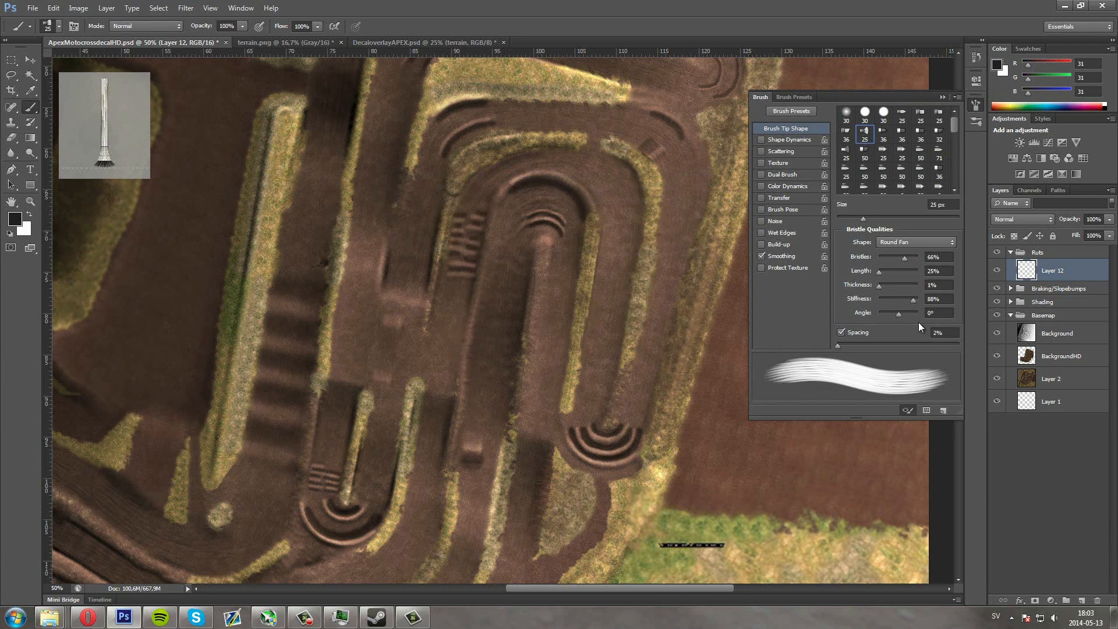
Reduce the round fan brush's Bristles to 13%, painting and undoing test strokes on the lane above the right-hand hairpin
mouse_move(606, 286)
mouse_down()
mouse_move(594, 349)
mouse_move(601, 318)
mouse_up()
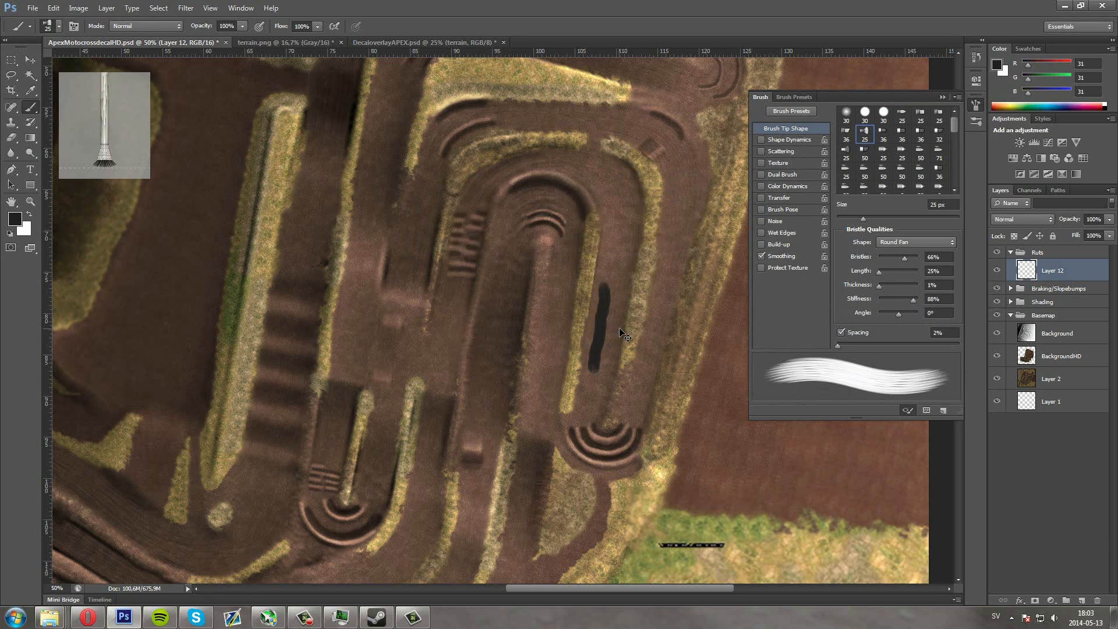
key(ctrl+z)
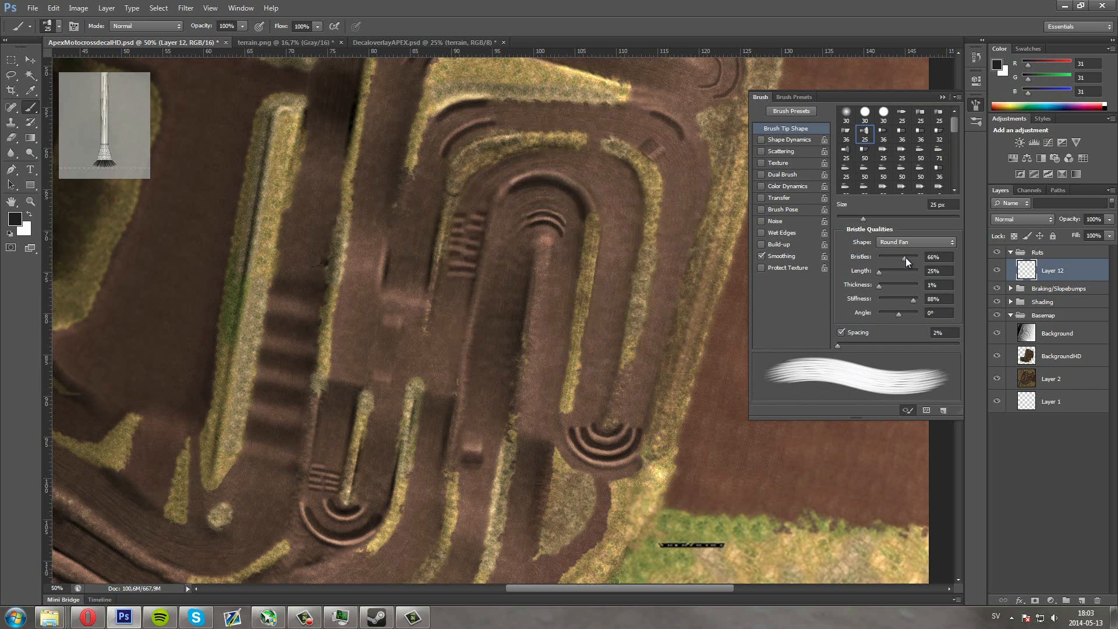
mouse_move(906, 258)
mouse_down()
mouse_move(876, 260)
mouse_move(885, 262)
mouse_up()
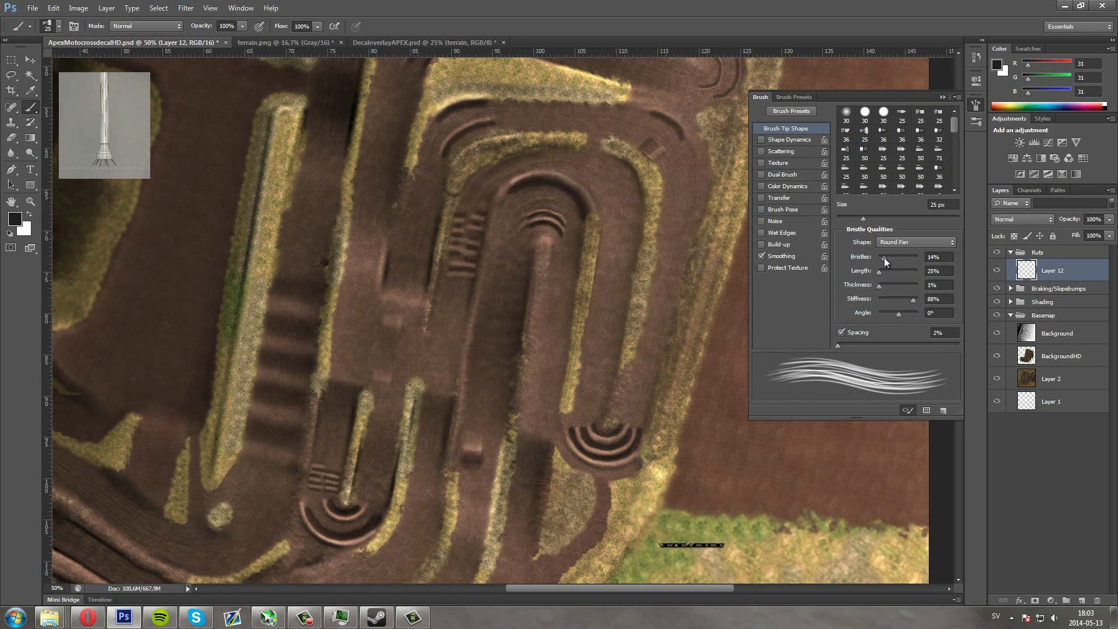
drag(612, 245, 606, 327)
key(ctrl+z)
drag(883, 260, 883, 259)
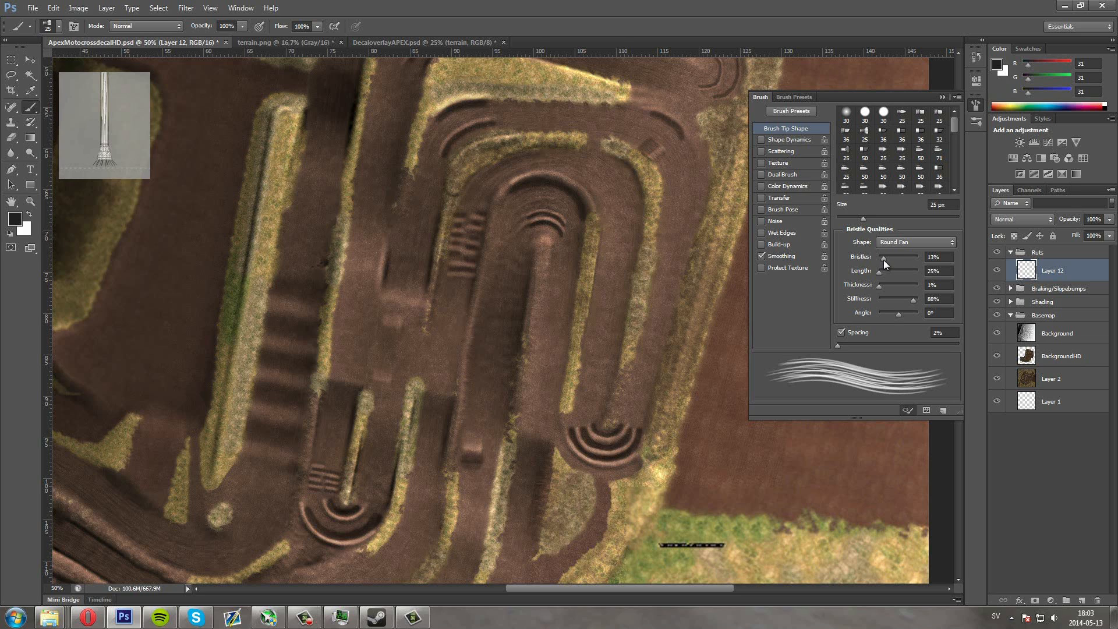
Try the fan brush at 415% Length and back at 25%, undoing each test stroke on the lane beside the inner hairpin
drag(569, 253, 560, 309)
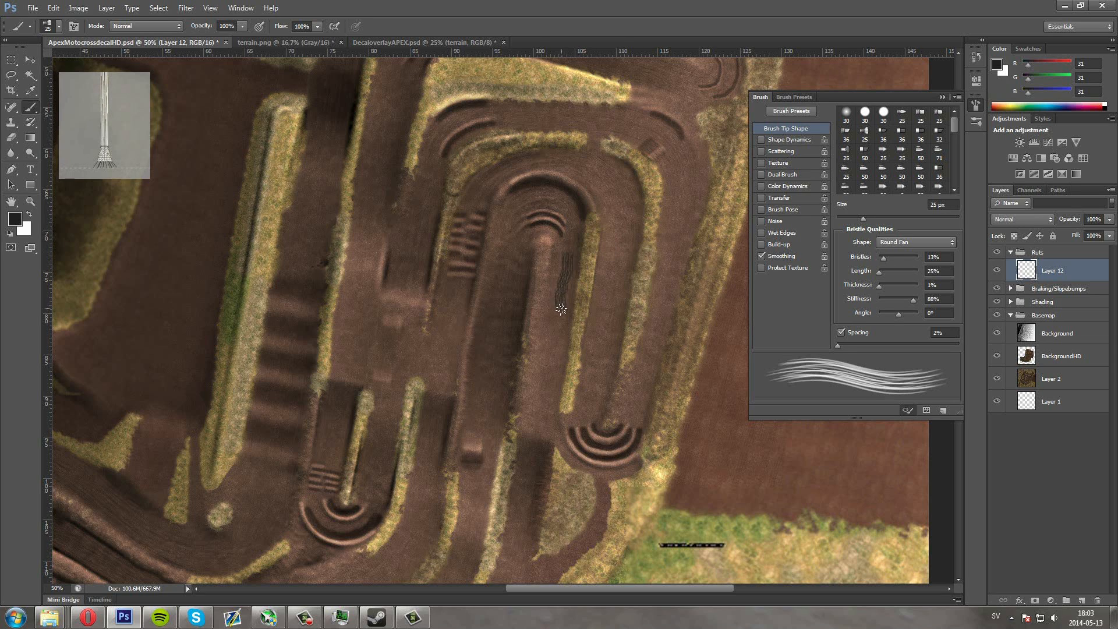
key(ctrl+z)
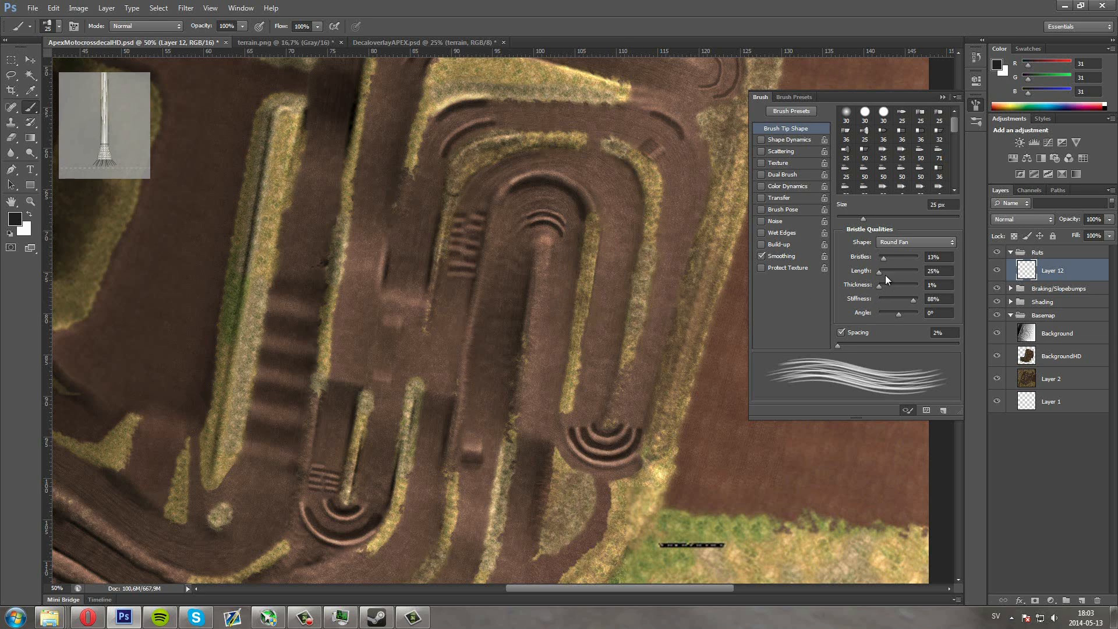
mouse_move(878, 271)
mouse_down()
mouse_move(928, 274)
mouse_move(889, 275)
mouse_move(910, 276)
mouse_up()
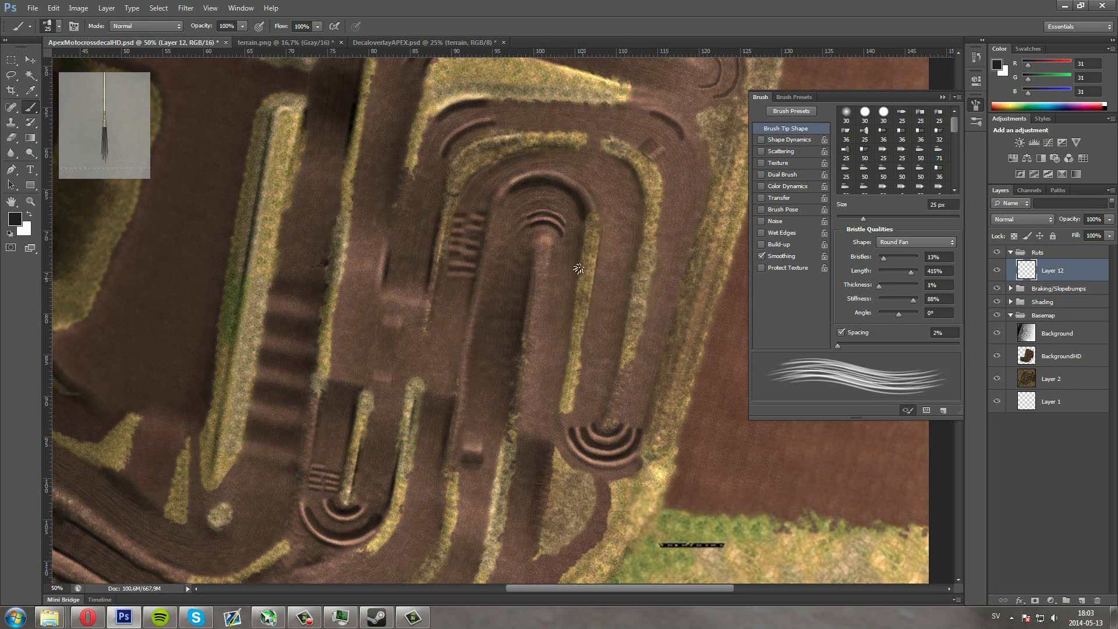
drag(578, 268, 558, 368)
key(ctrl+z)
drag(910, 271, 836, 270)
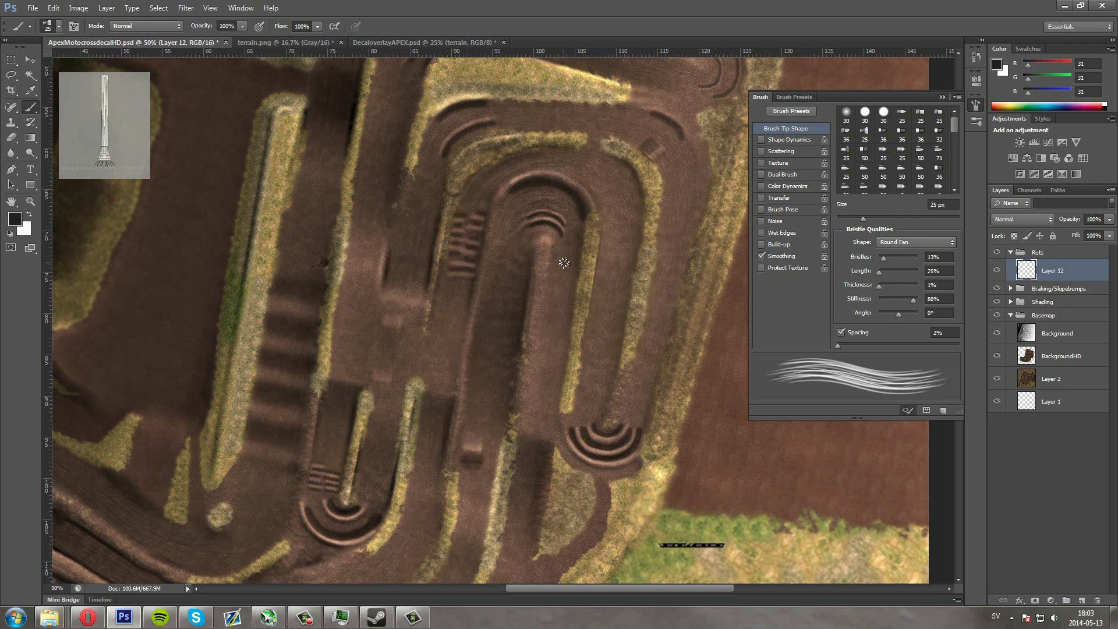
mouse_move(563, 263)
mouse_down()
mouse_move(573, 284)
mouse_move(555, 347)
mouse_up()
key(ctrl+z)
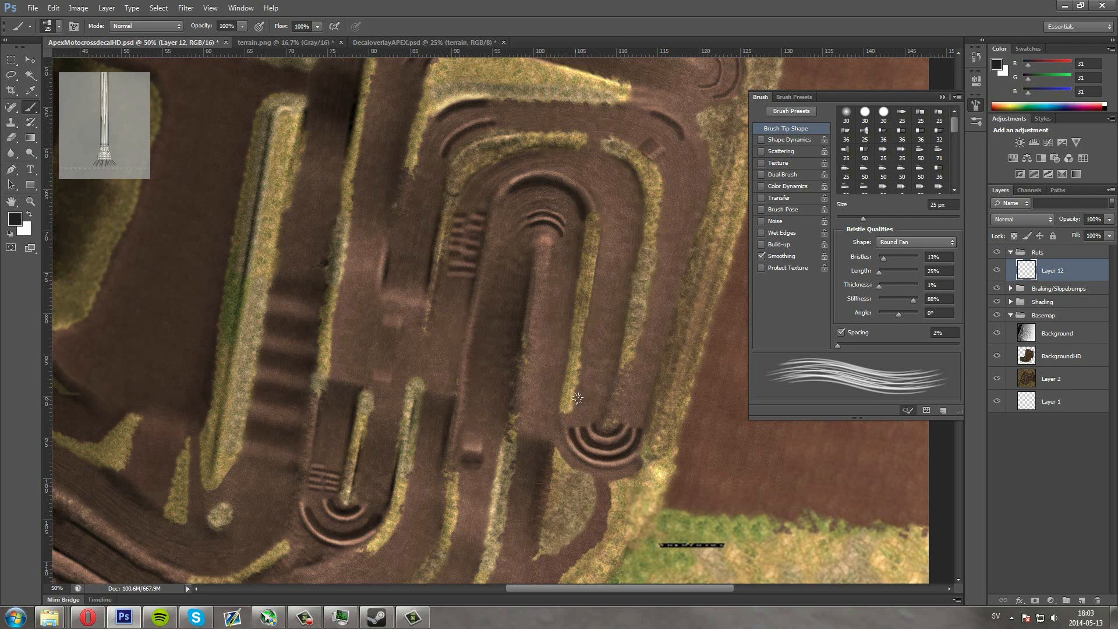
Try the fan brush at 500% Length, painting and undoing test strokes on the lane between the two grass strips
drag(577, 398, 617, 256)
key(ctrl+z)
drag(879, 272, 917, 272)
mouse_move(610, 271)
mouse_down()
mouse_move(599, 407)
mouse_move(609, 315)
mouse_up()
key(ctrl+z)
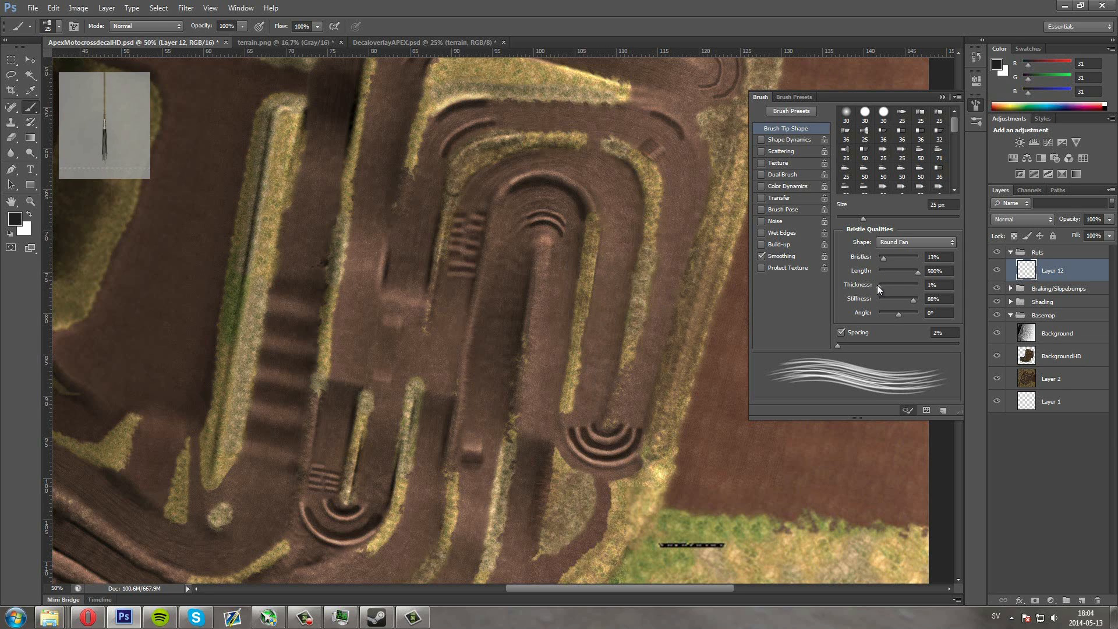
Try lowering the brush's Stiffness to 36% with a test stroke between the grass strips, and undo the stroke
mouse_move(878, 284)
mouse_down()
mouse_move(895, 289)
mouse_move(854, 288)
mouse_move(903, 300)
mouse_move(882, 302)
mouse_move(892, 300)
mouse_up()
mouse_move(618, 269)
mouse_down()
mouse_move(606, 280)
mouse_move(599, 356)
mouse_up()
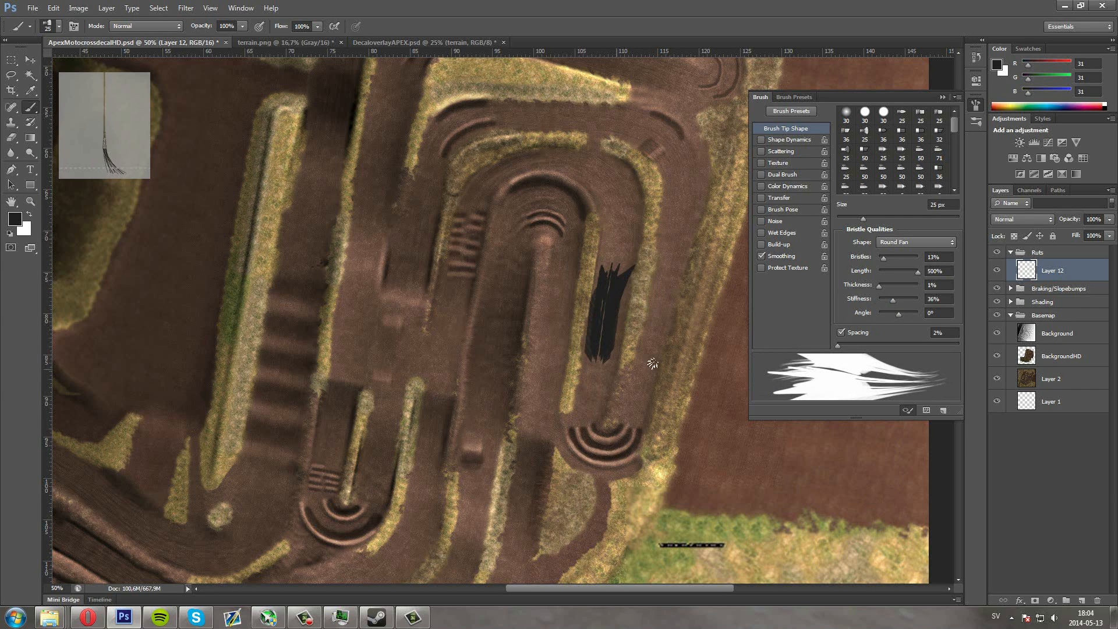
key(ctrl+z)
Set the fan brush's Stiffness to 100%, Angle to 0°, Spacing to 1% and Length to 25%
mouse_move(892, 298)
mouse_down()
mouse_move(923, 305)
mouse_move(922, 316)
mouse_move(899, 313)
mouse_up()
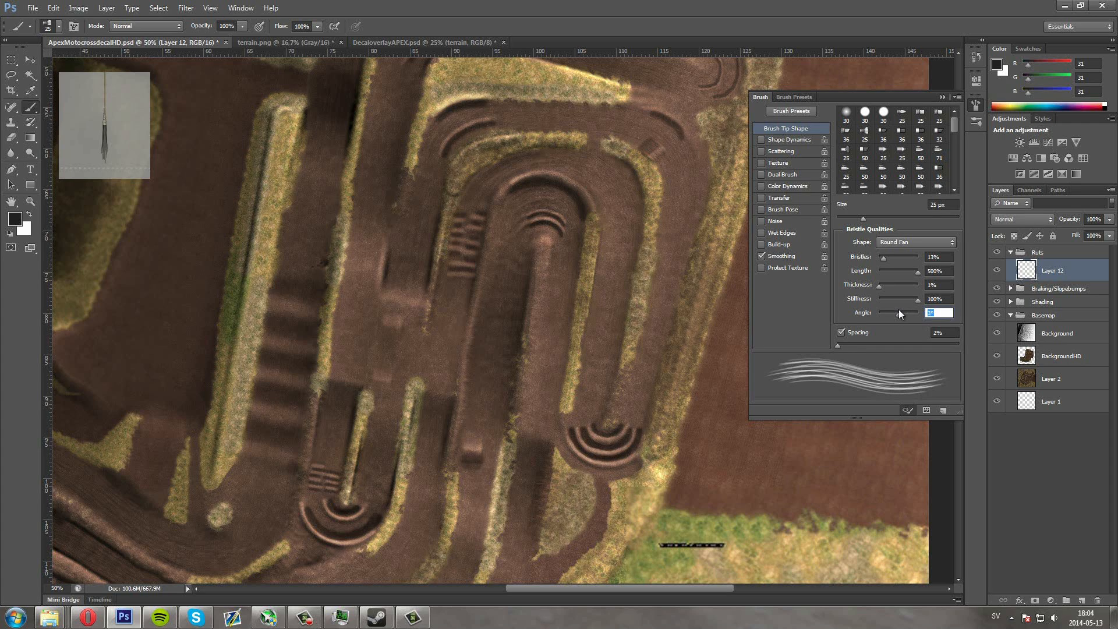
text(0)
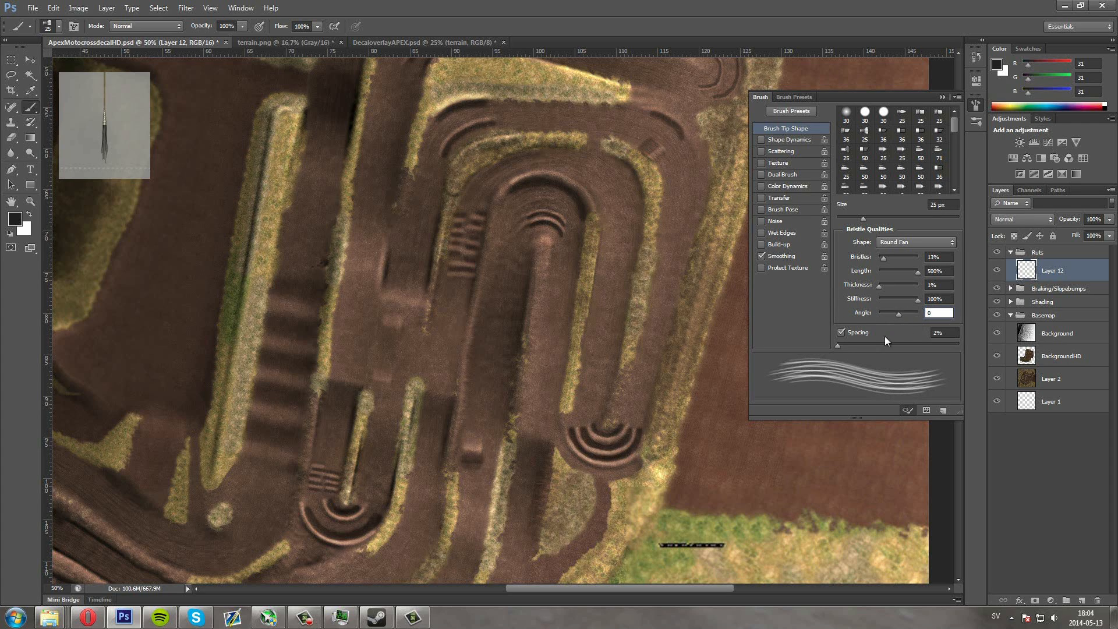
mouse_move(840, 346)
mouse_down()
mouse_move(853, 344)
mouse_move(836, 343)
mouse_up()
drag(916, 270, 852, 283)
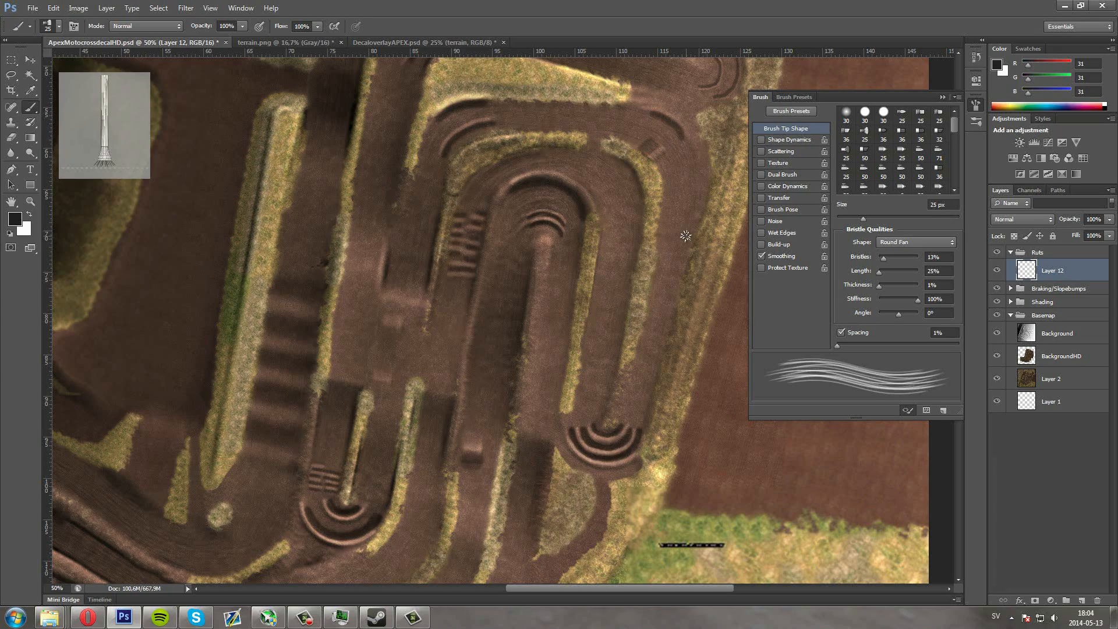
Enlarge the brush to 46 px and test it at 100% zoom on the shaded lane beside the grass island, undoing the stroke
key(ctrl+plus)
key(ctrl+plus)
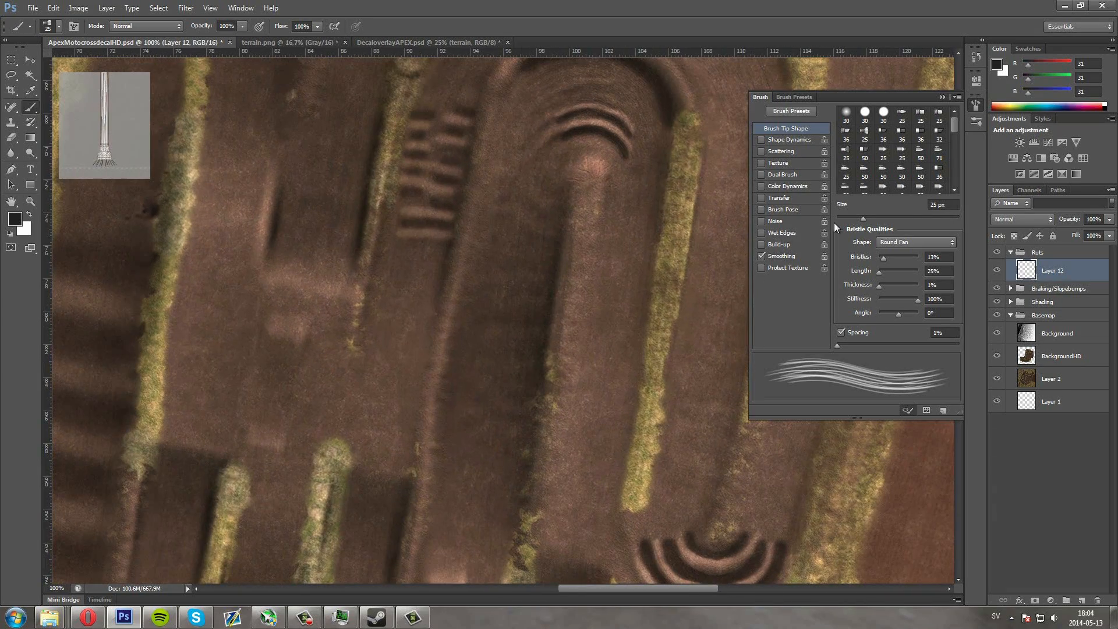
click(942, 98)
scroll(512, 287, down, 10)
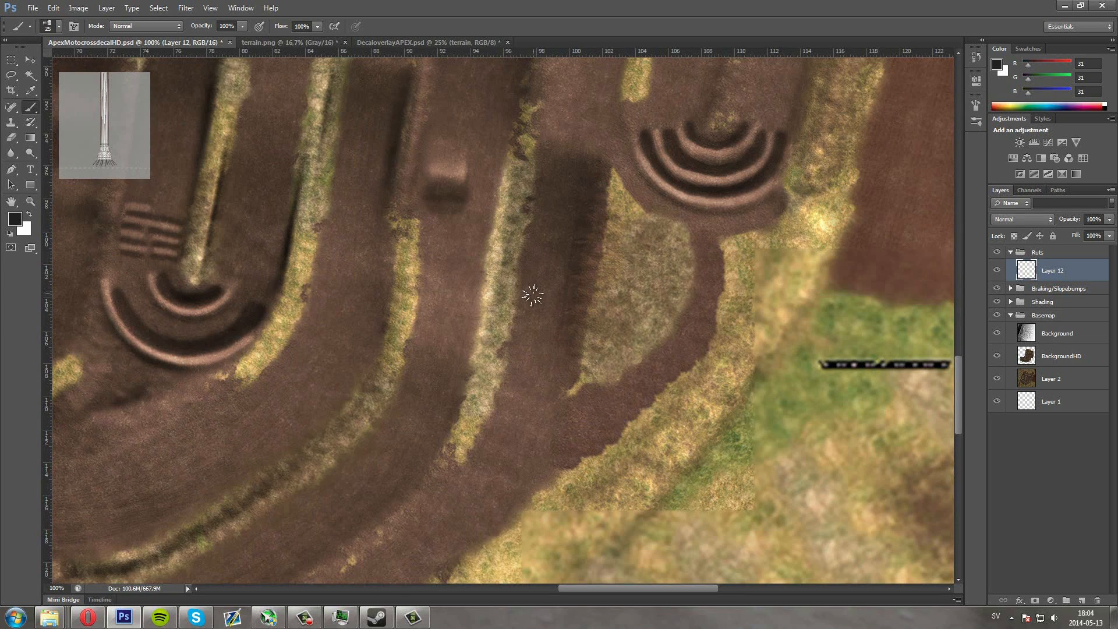
click(47, 27)
click(47, 62)
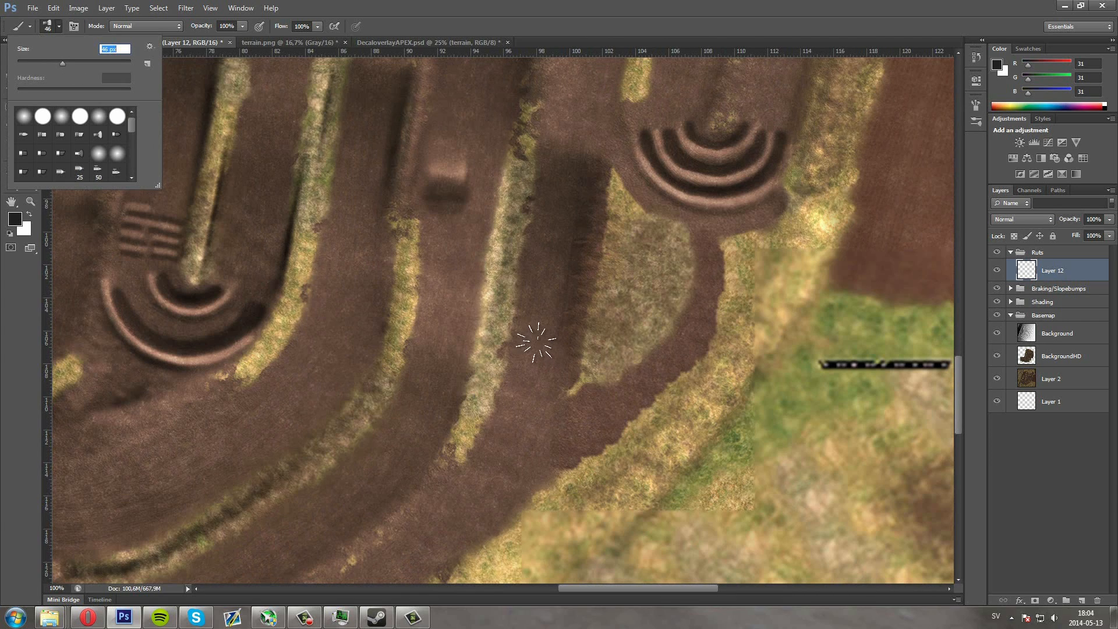
drag(529, 342, 559, 160)
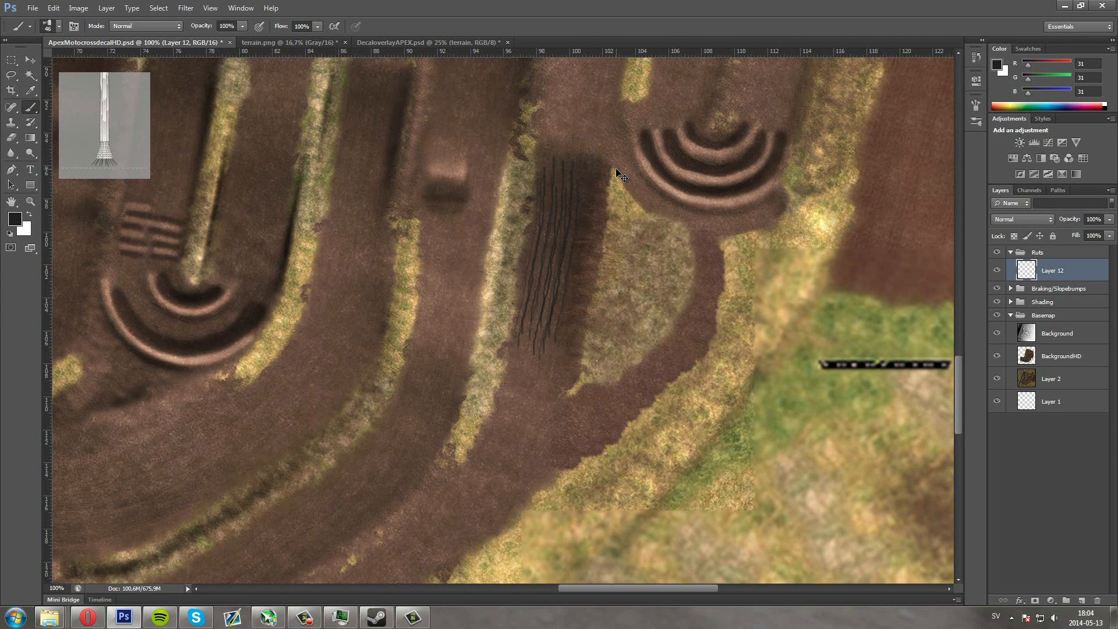
key(ctrl+z)
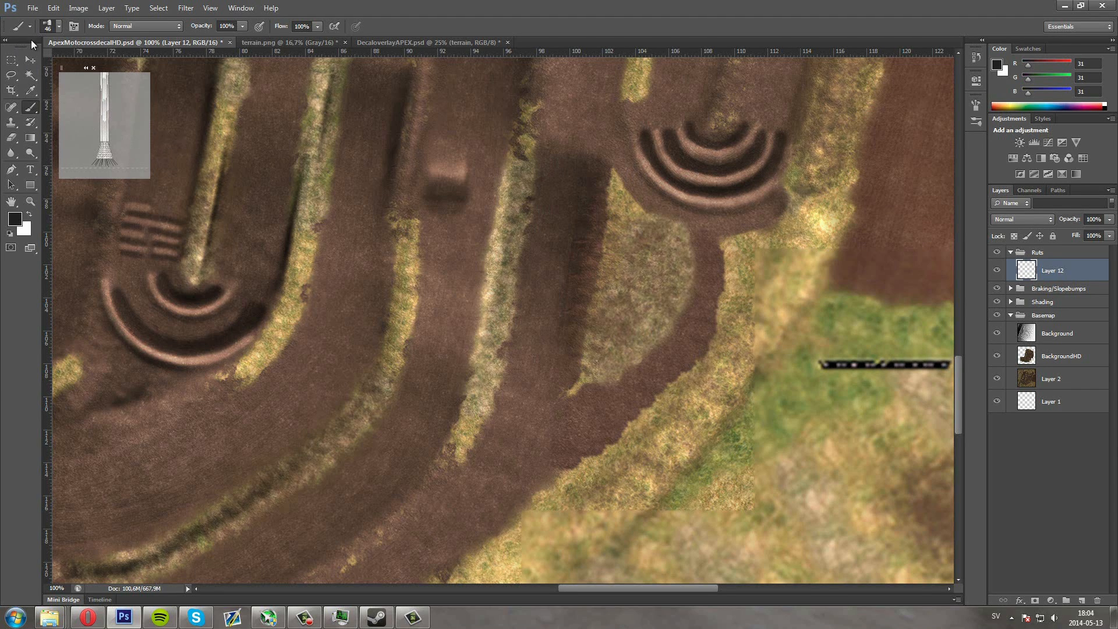
Set the brush's Bristles to 29% and Angle to -30°, undo the test strokes on the shaded lane, and put the brush settings away
click(74, 25)
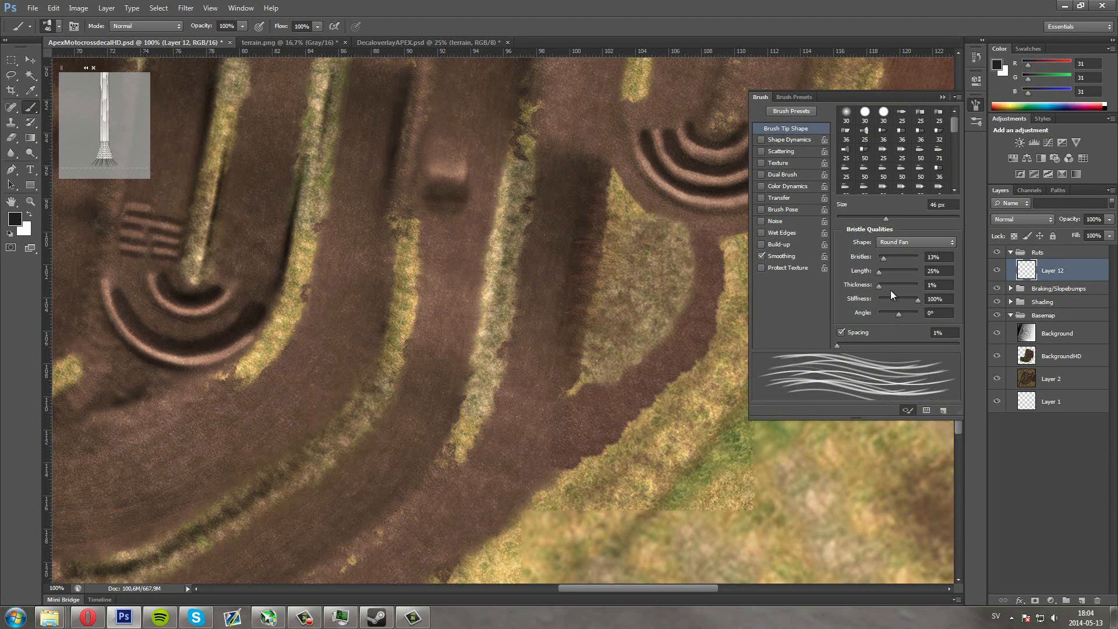
drag(885, 258, 889, 256)
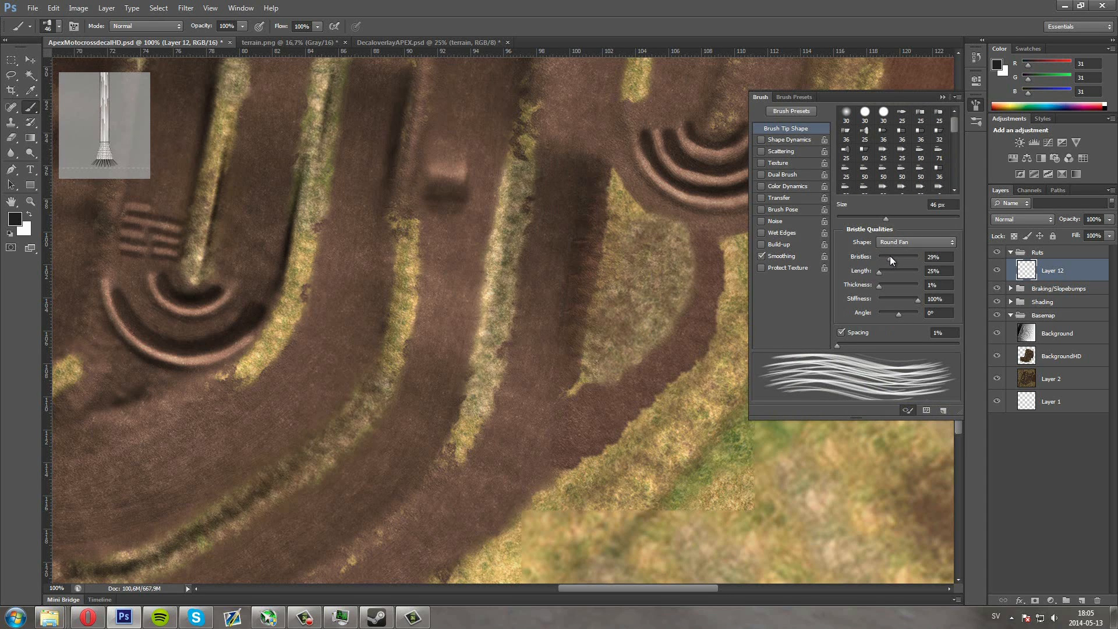
click(900, 314)
drag(898, 316, 894, 312)
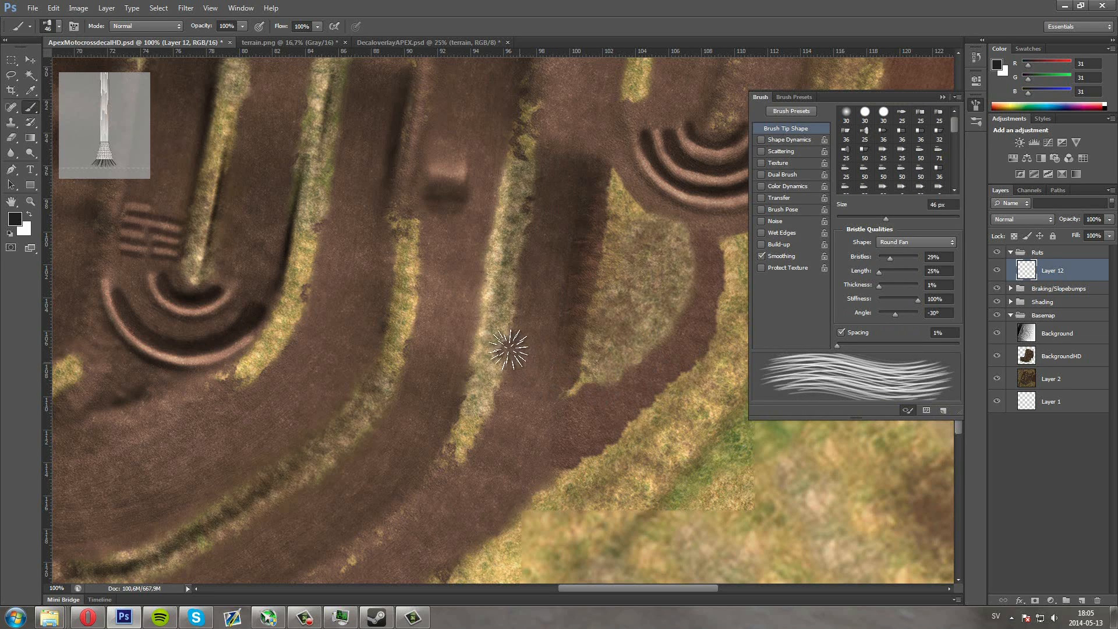
mouse_move(512, 342)
mouse_down()
mouse_move(538, 342)
mouse_move(555, 215)
mouse_up()
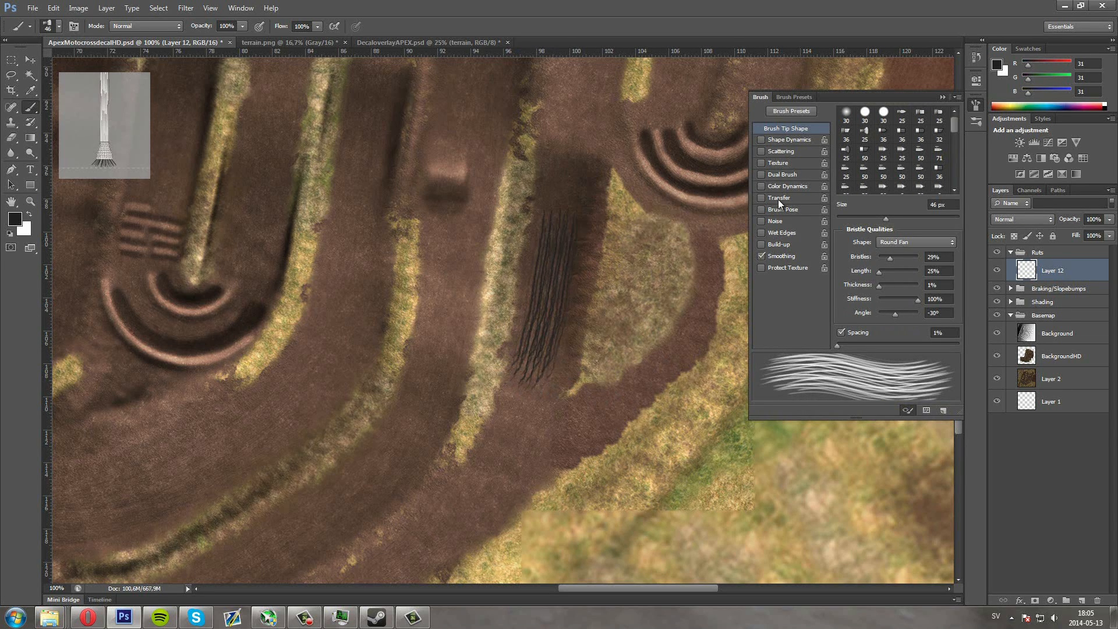
key(ctrl+z)
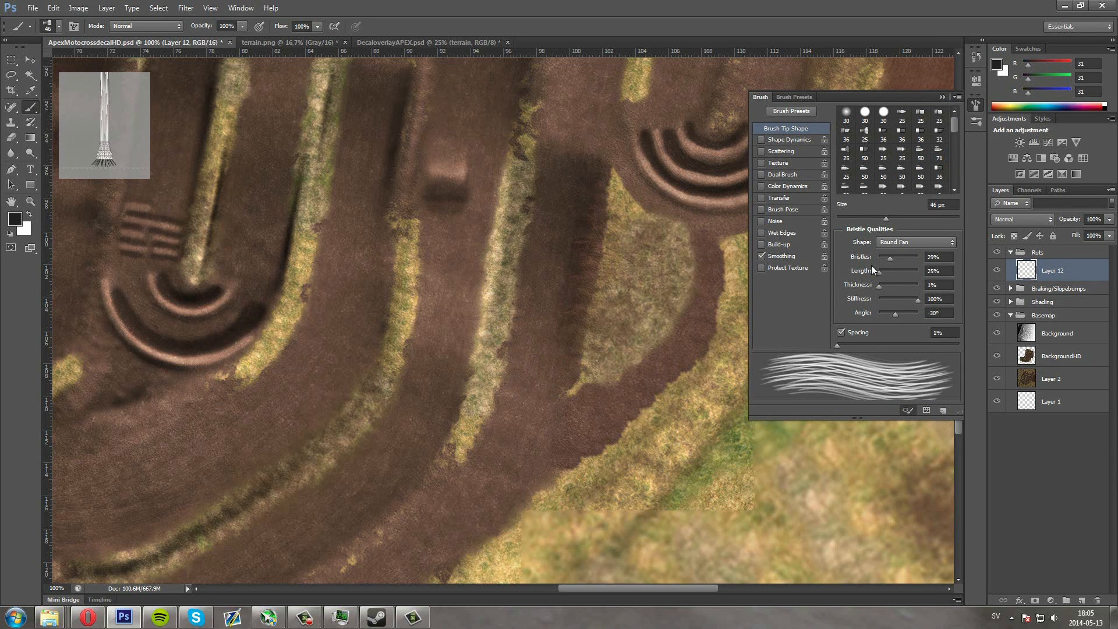
drag(883, 271, 878, 271)
mouse_move(562, 156)
mouse_down()
mouse_move(532, 389)
mouse_move(500, 469)
mouse_up()
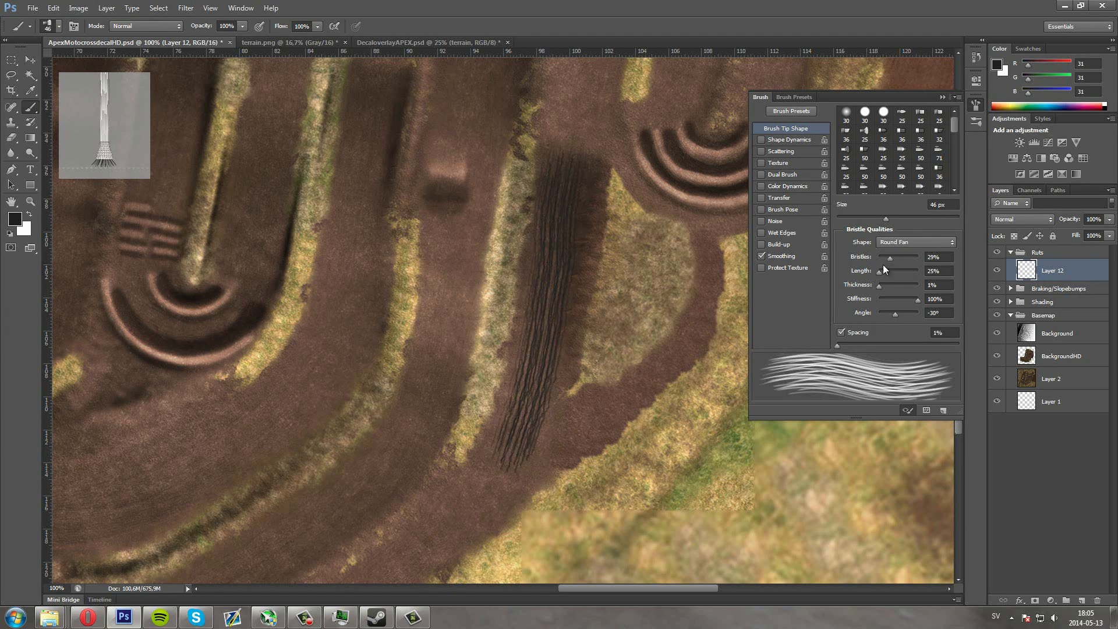
key(ctrl+z)
click(942, 97)
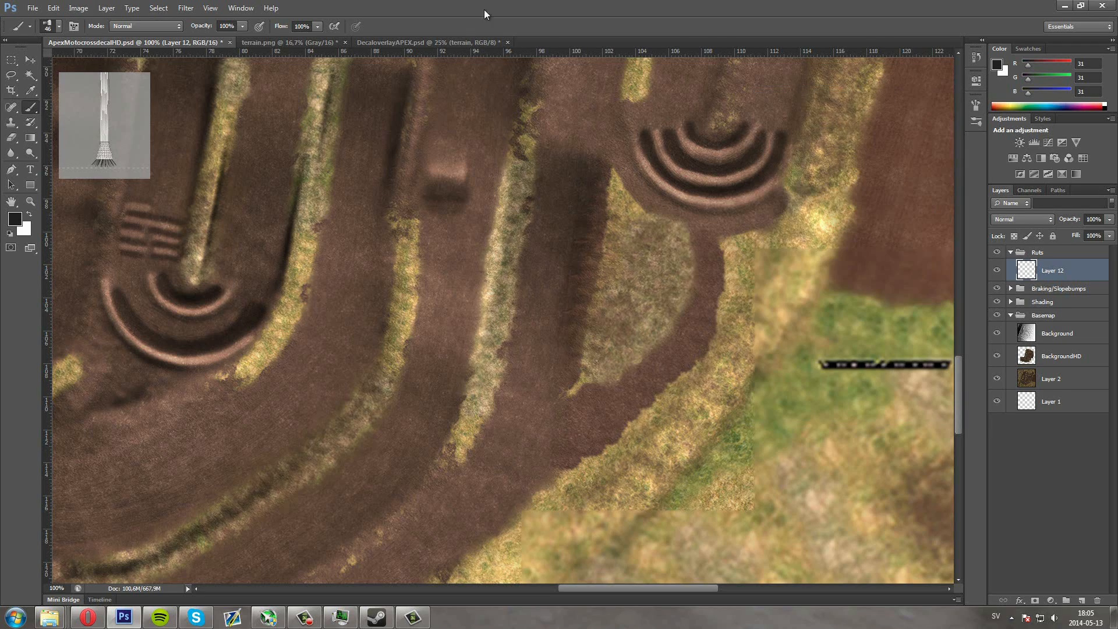
Paint dark ruts on Layer 12 from the outer lower bend up the shaded lane beside the grass island
scroll(521, 329, down, 3)
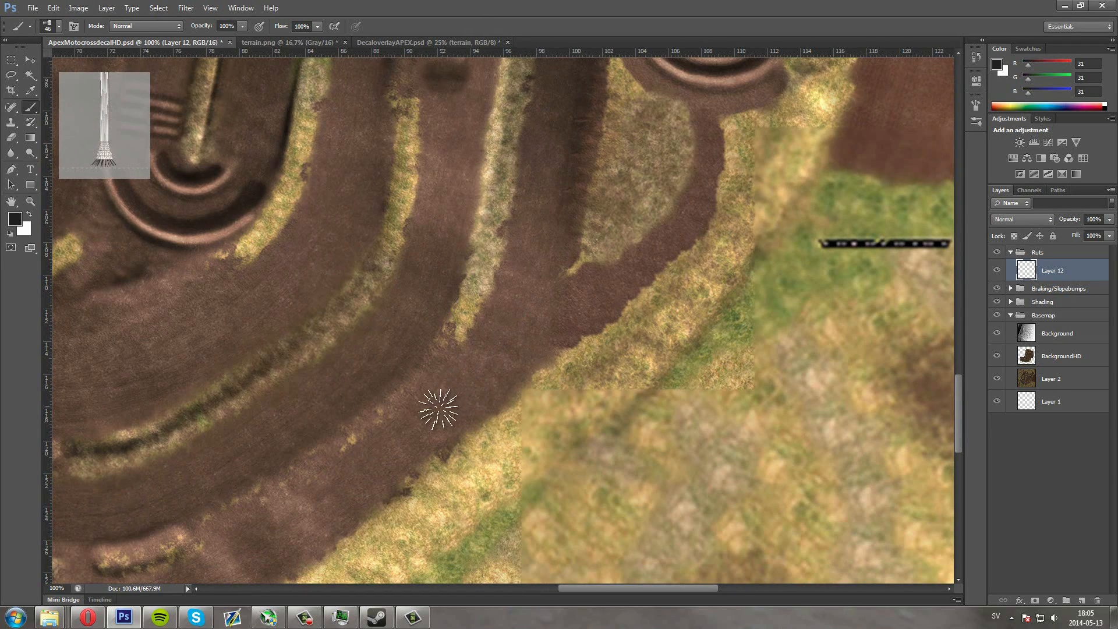
mouse_move(438, 408)
mouse_down()
mouse_move(417, 435)
mouse_move(480, 365)
mouse_move(534, 262)
mouse_move(559, 65)
mouse_up()
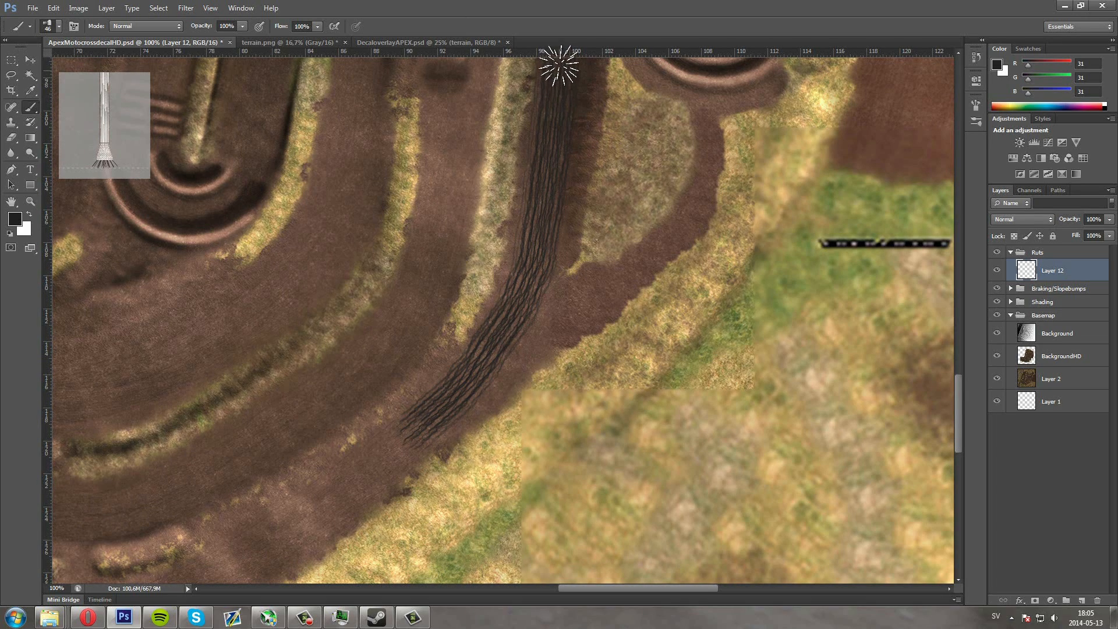
scroll(556, 145, up, 5)
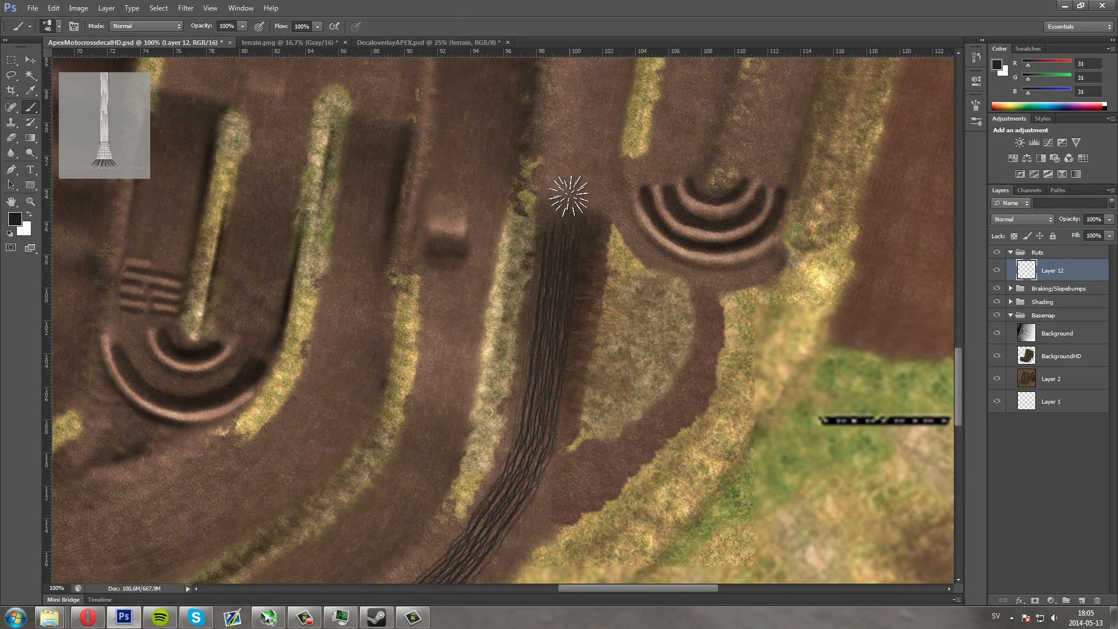
drag(569, 195, 559, 238)
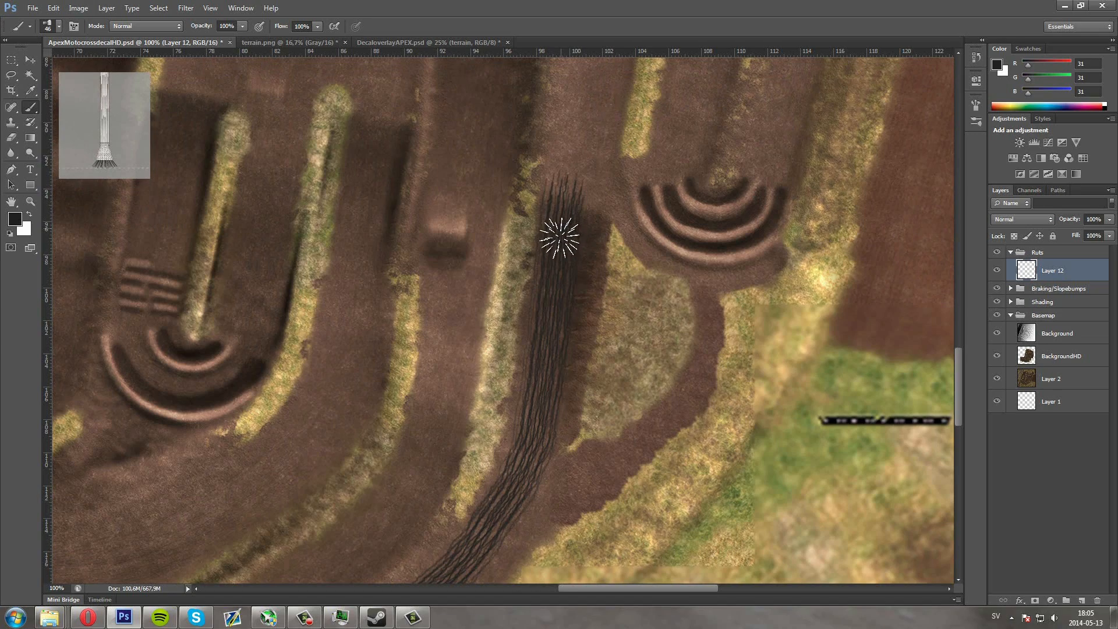
Paint ruts around the inner hairpin and down the adjoining lane past the small jump
scroll(611, 180, up, 6)
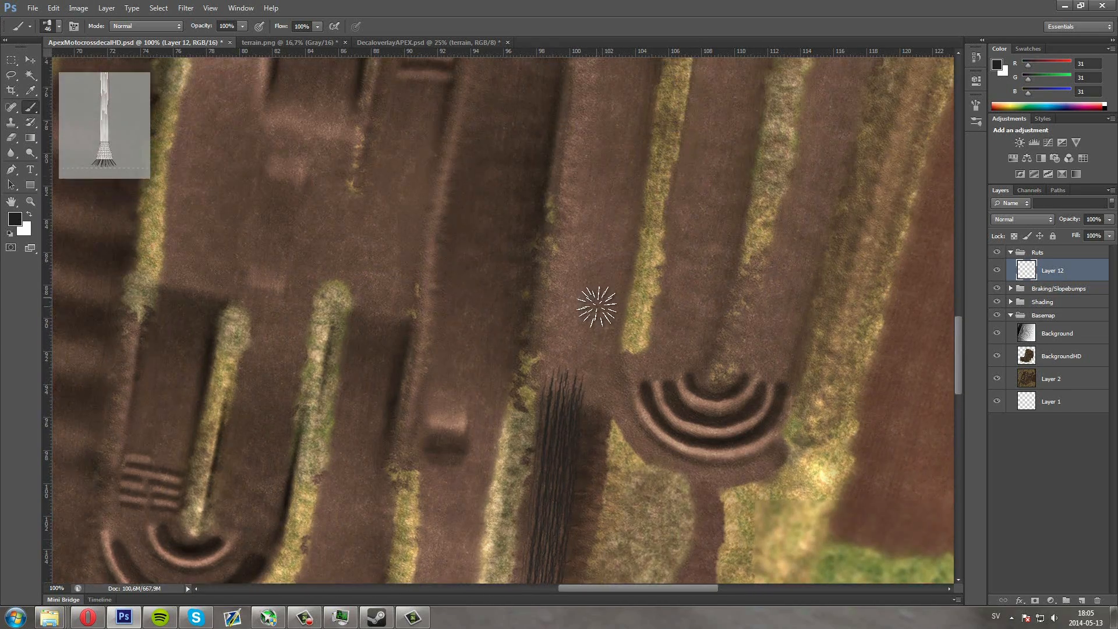
scroll(596, 307, up, 6)
mouse_move(599, 395)
mouse_down()
mouse_move(634, 164)
mouse_move(616, 133)
mouse_move(582, 130)
mouse_move(552, 149)
mouse_move(533, 192)
mouse_move(476, 539)
mouse_up()
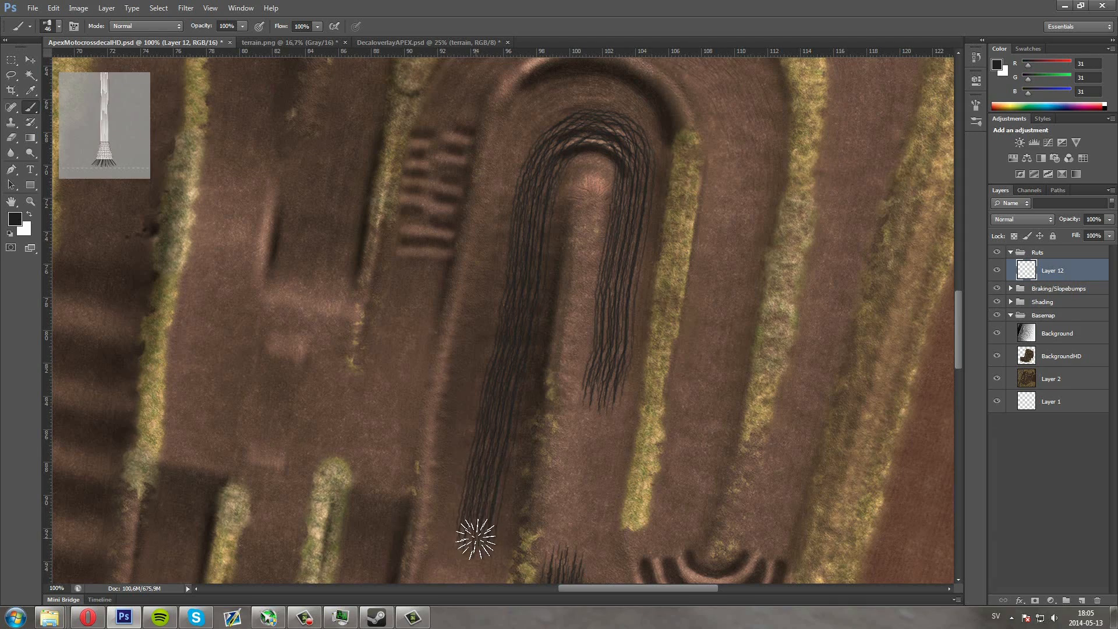
scroll(475, 524, down, 5)
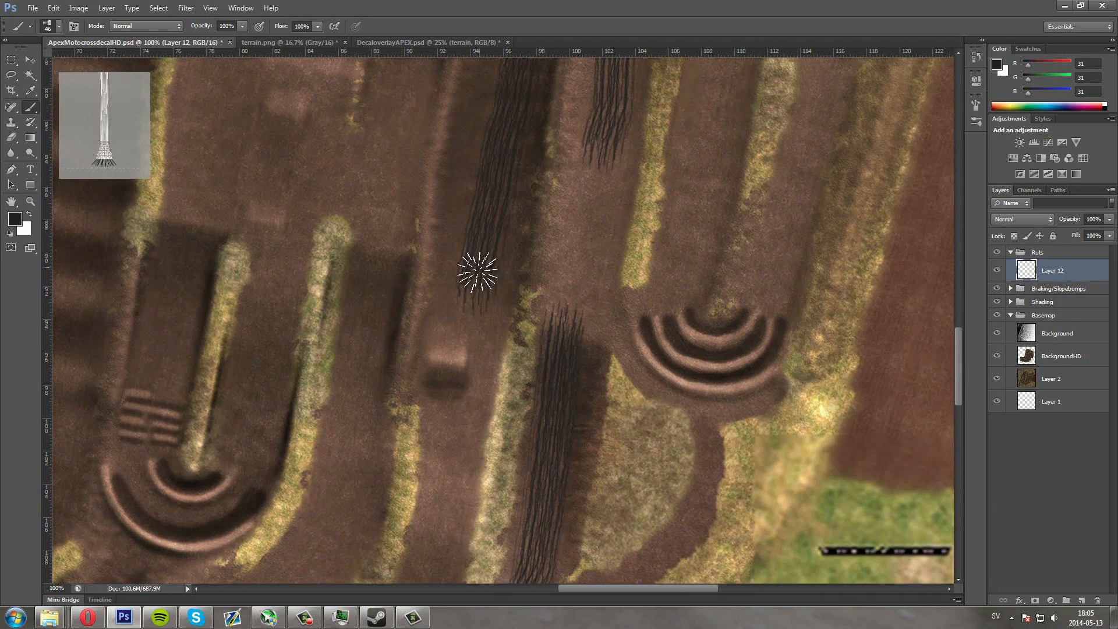
drag(477, 272, 449, 529)
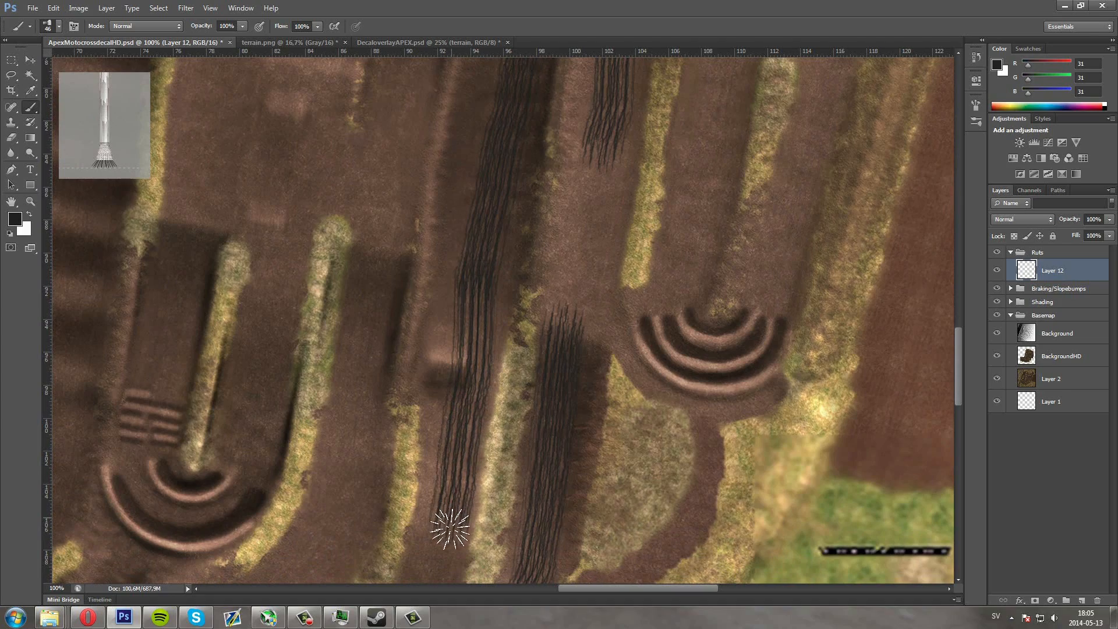
Continue the ruts from the lane past the small jump around the lower bend, following the grass strip
scroll(449, 529, down, 6)
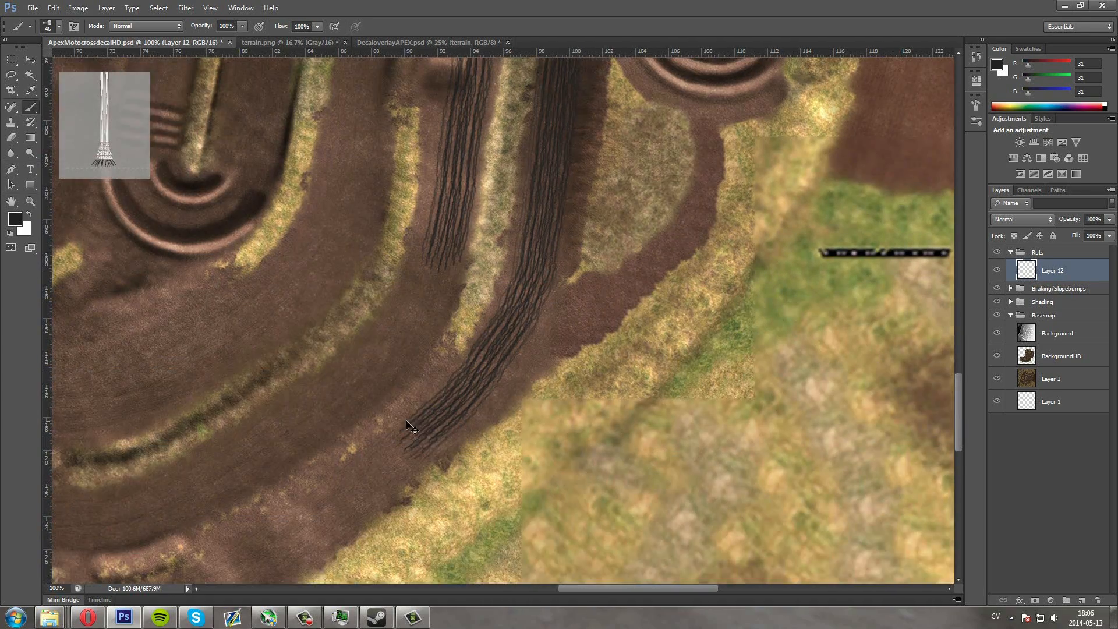
scroll(408, 428, left, 3)
scroll(408, 425, down, 2)
scroll(417, 393, left, 2)
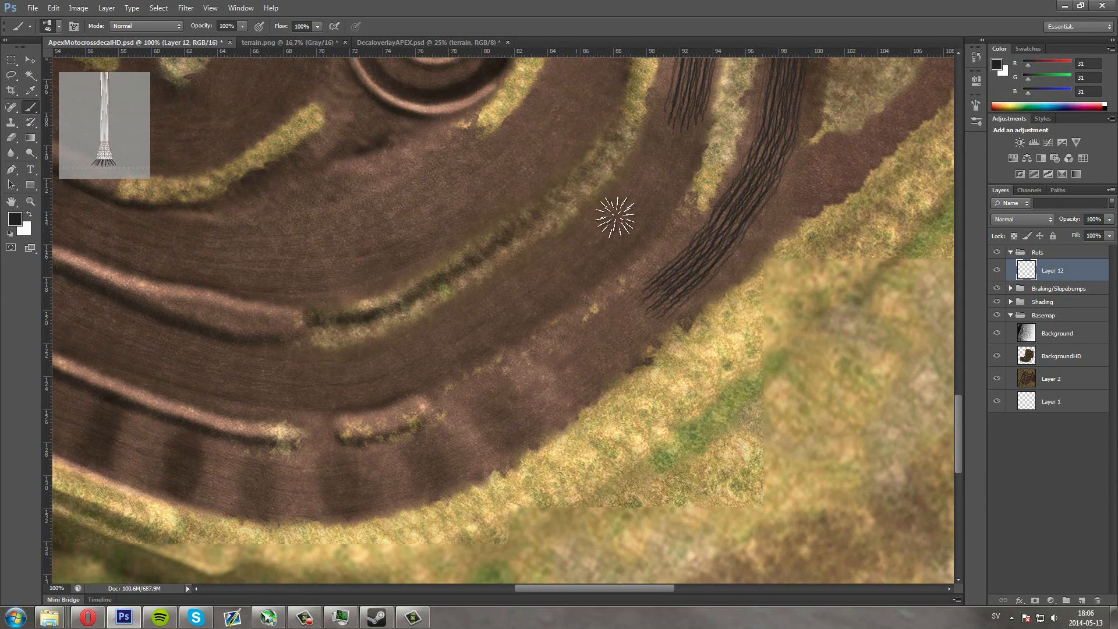
mouse_move(679, 90)
mouse_down()
mouse_move(658, 168)
mouse_move(601, 233)
mouse_move(471, 337)
mouse_move(360, 382)
mouse_move(300, 388)
mouse_move(129, 350)
mouse_up()
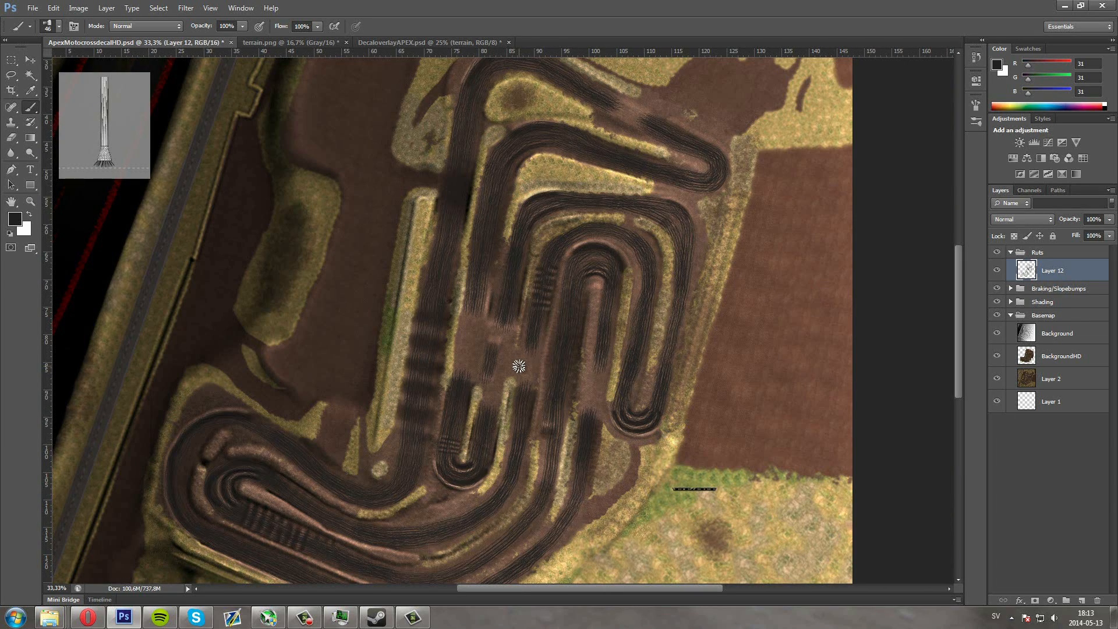
scroll(560, 355, up, 3)
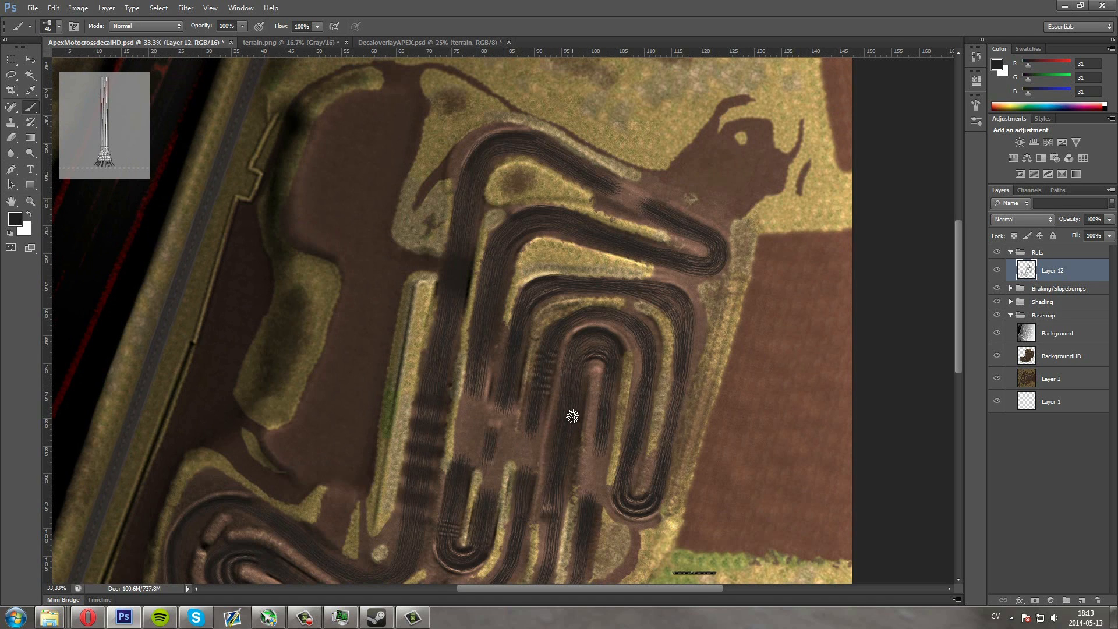
scroll(569, 406, down, 2)
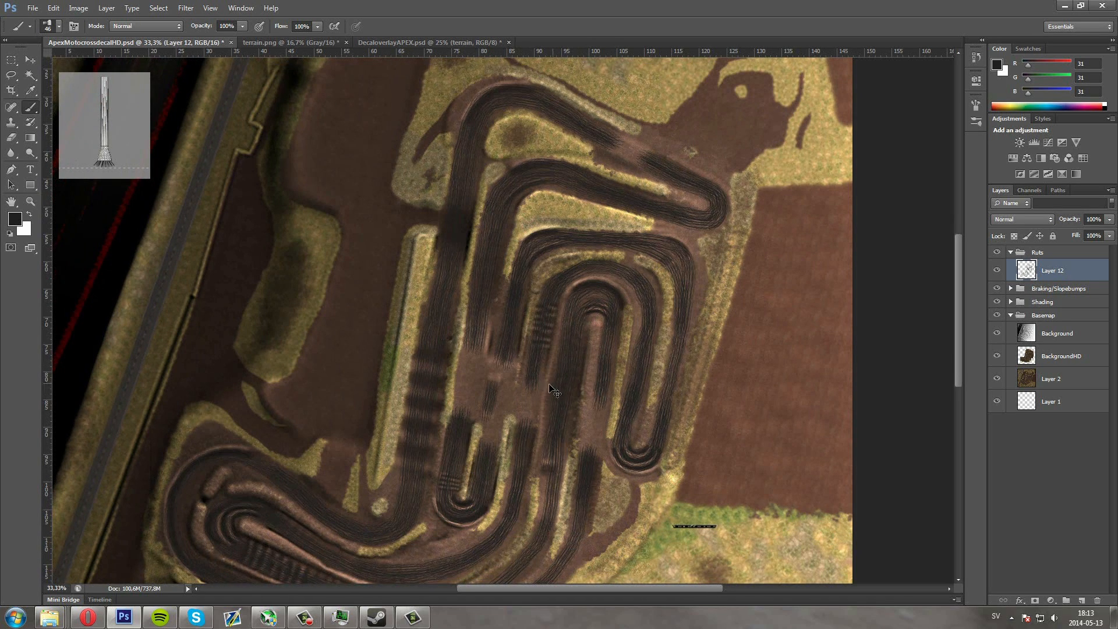
Set Layer 12's blend mode to Overlay and lower its opacity to about 40%
scroll(516, 385, right, 2)
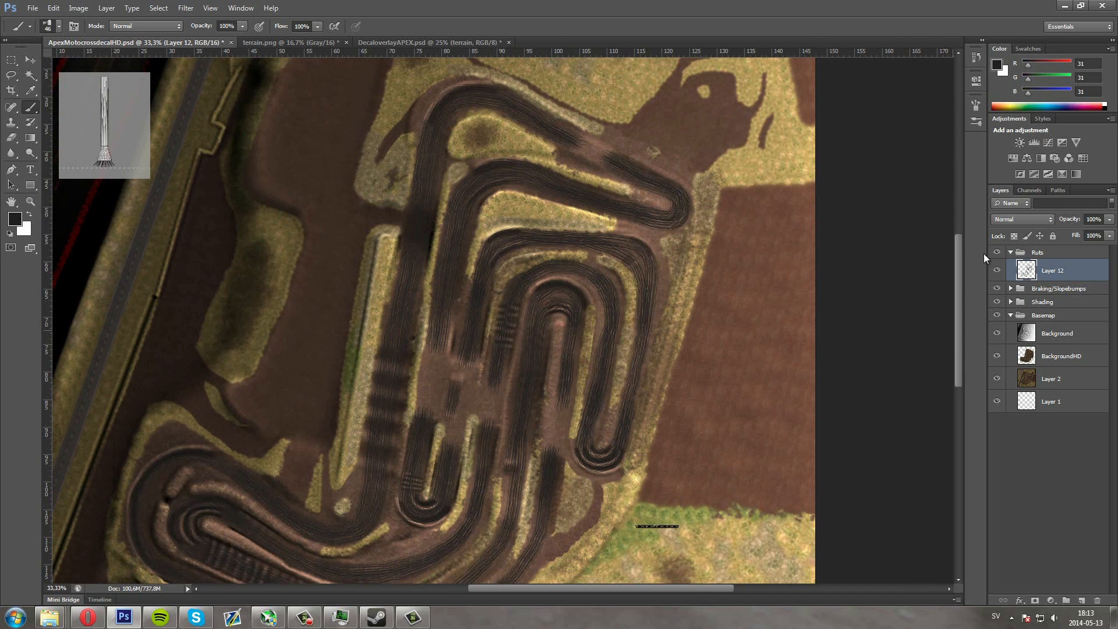
click(1022, 219)
click(1004, 372)
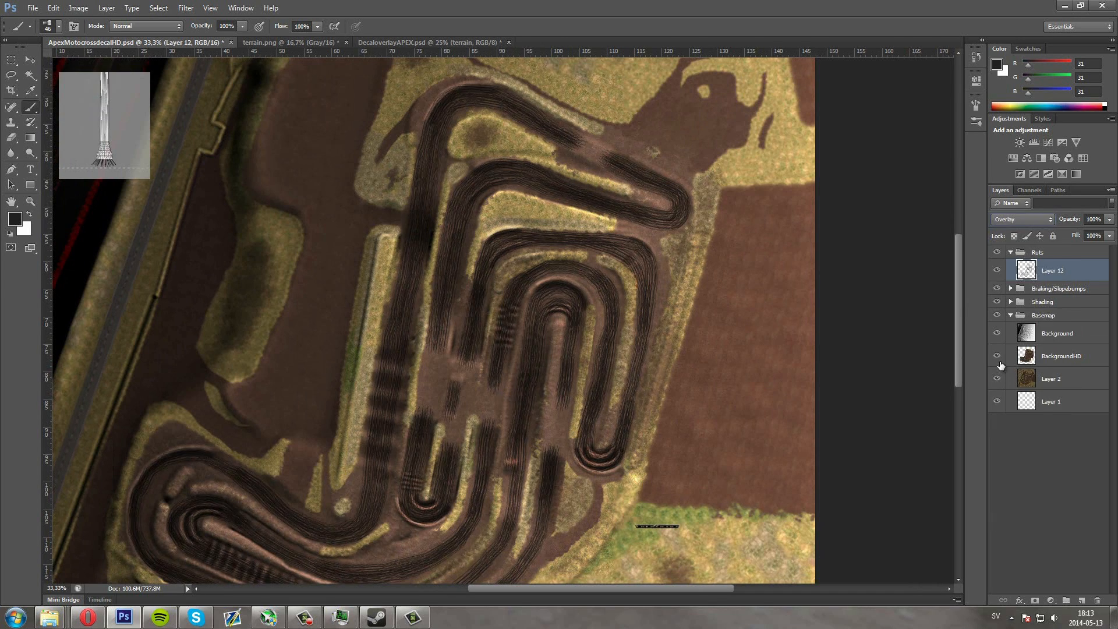
drag(1112, 221, 1077, 232)
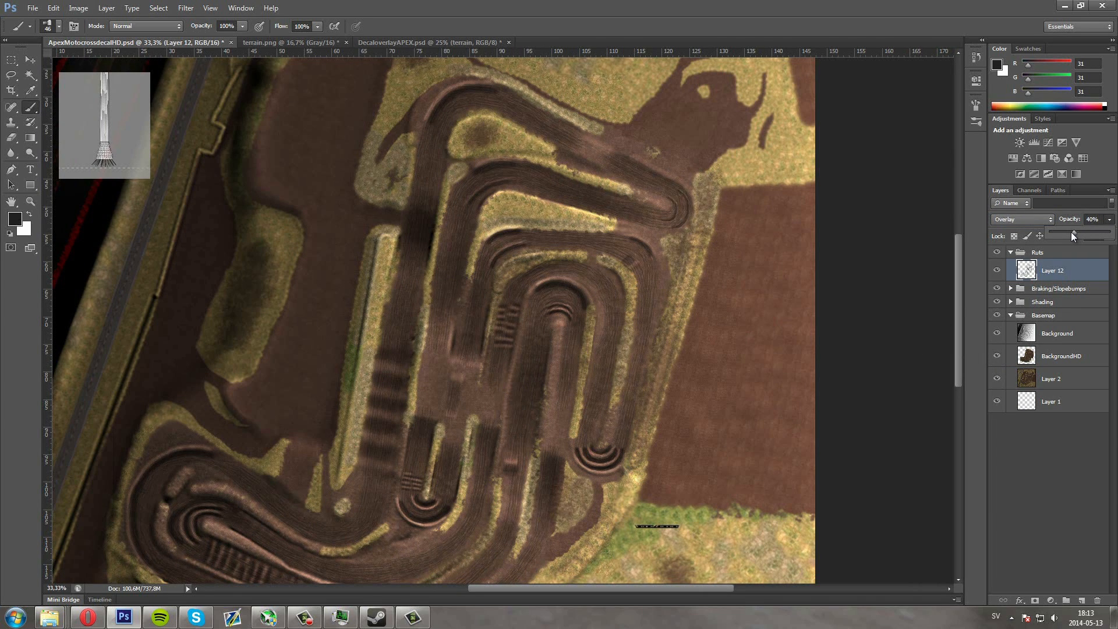
drag(1071, 232, 1066, 233)
Toggle Layer 12's visibility repeatedly to compare the track with and without the ruts
click(997, 270)
click(997, 270)
click(998, 269)
click(998, 270)
click(997, 269)
click(997, 269)
click(997, 270)
click(997, 270)
Raise Layer 12's opacity to 89% and check the blend mode list, keeping Overlay
drag(1088, 231, 1106, 239)
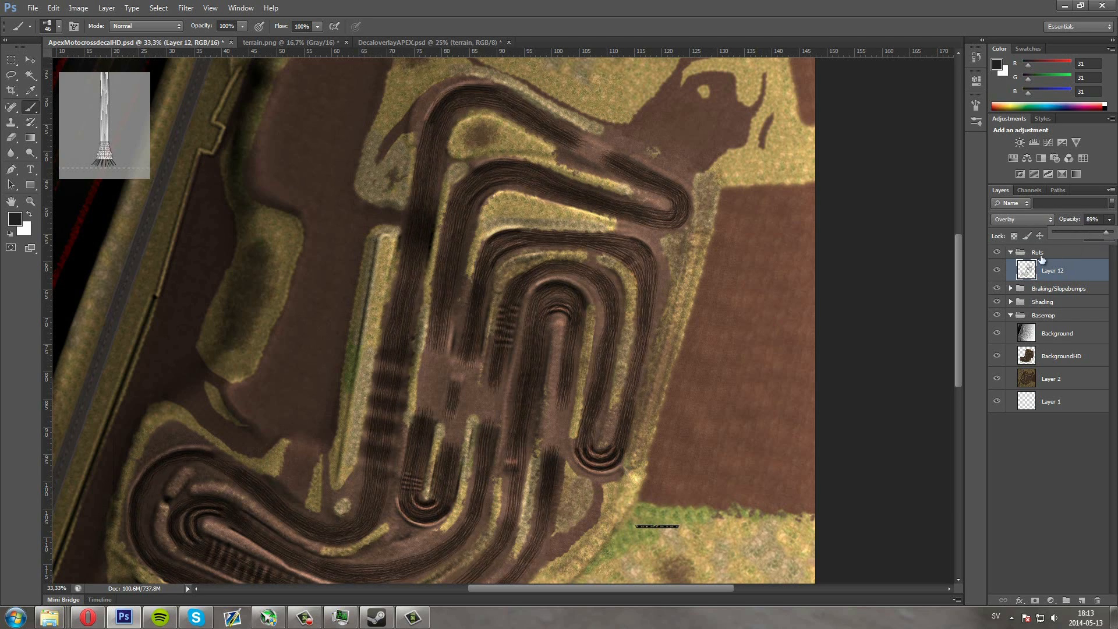
click(1022, 217)
click(1021, 218)
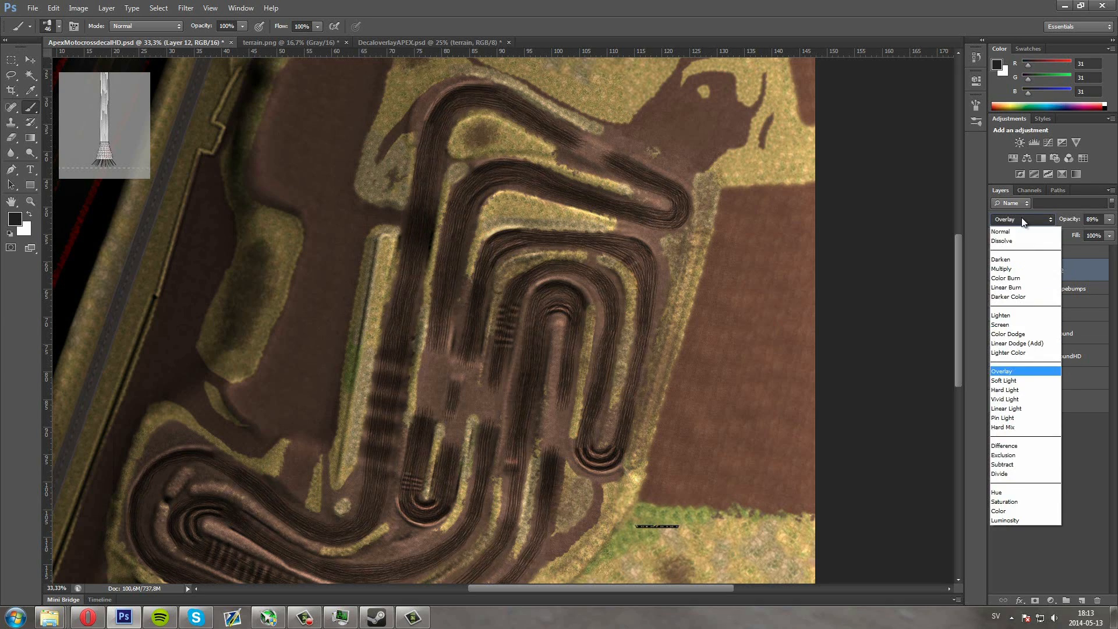
click(1022, 218)
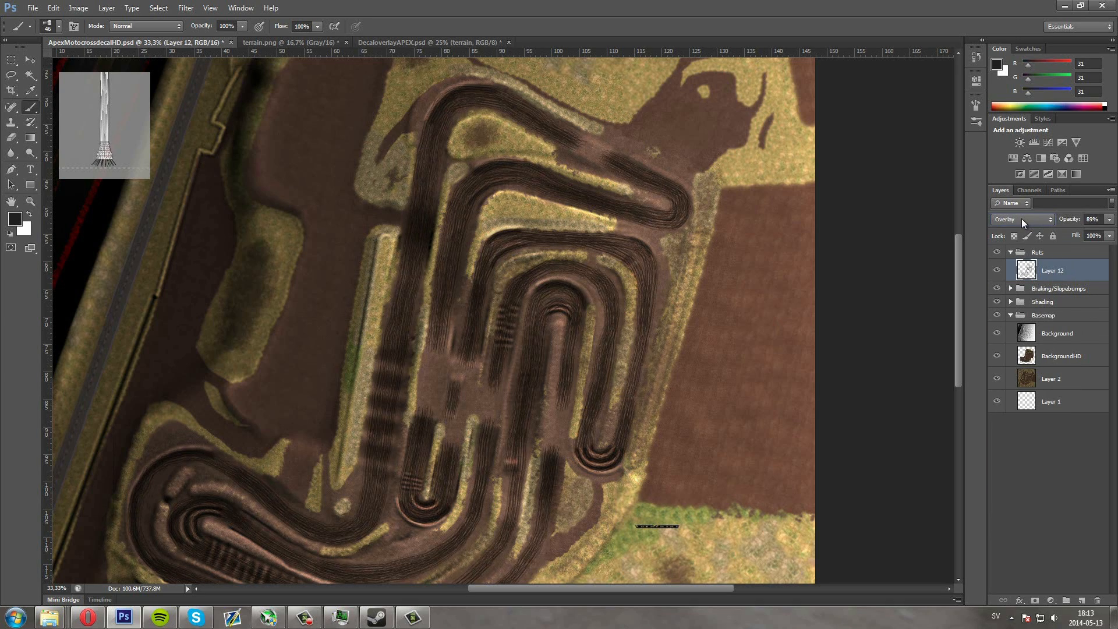
Inspect the ruts up close at the inner hairpin and set Layer 12's opacity to 54%
key(ctrl+plus)
key(ctrl+plus)
key(ctrl+plus)
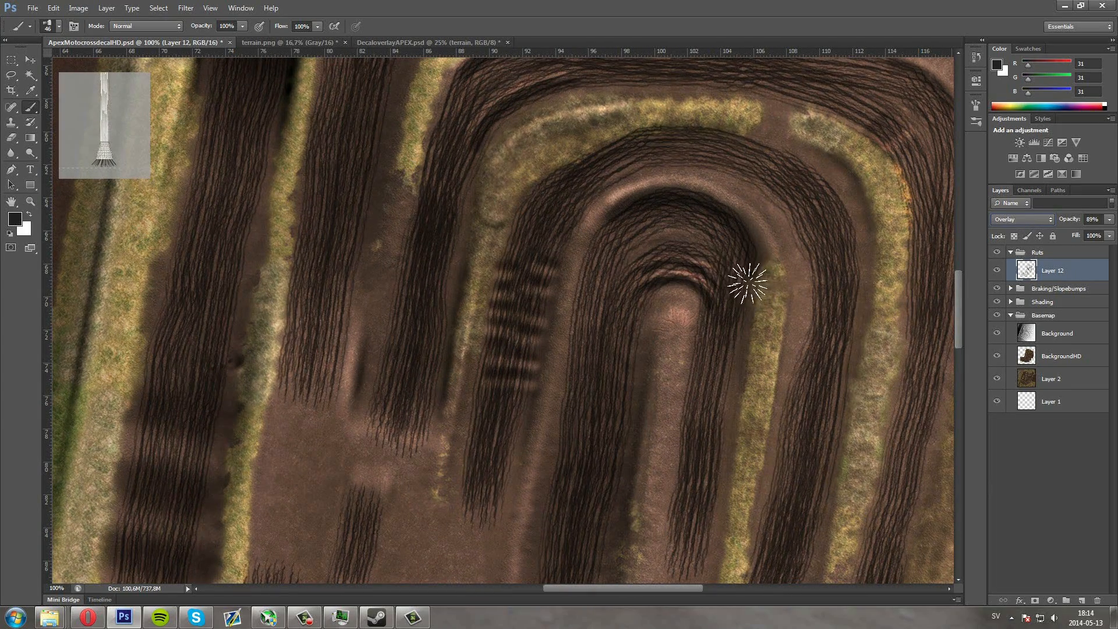
key(v)
scroll(599, 258, right, 3)
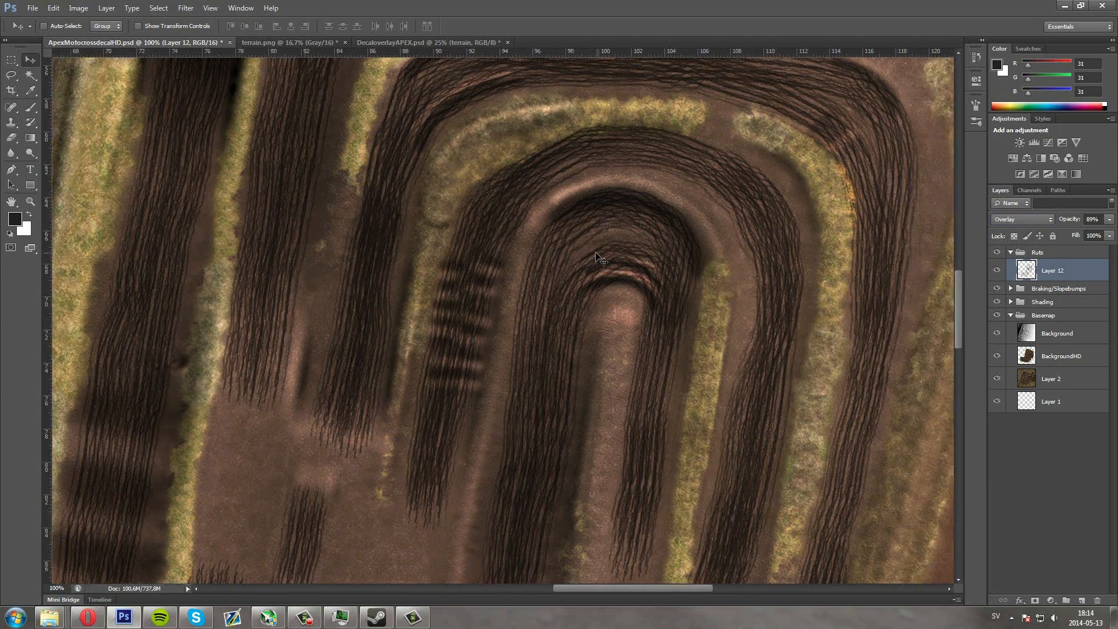
scroll(599, 258, up, 4)
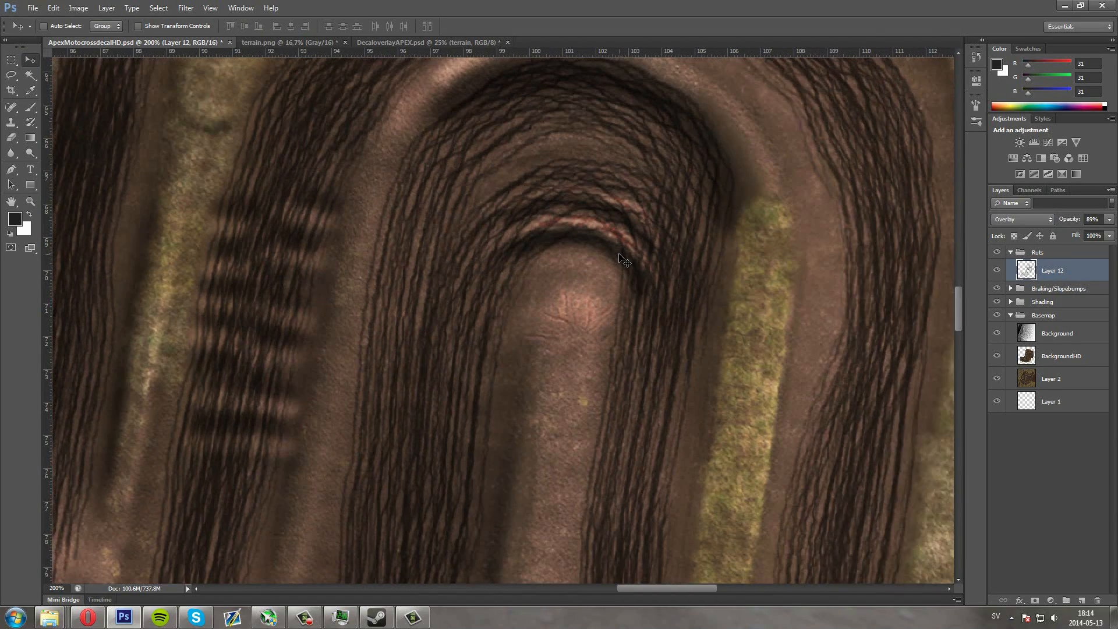
scroll(623, 260, up, 2)
scroll(624, 261, right, 3)
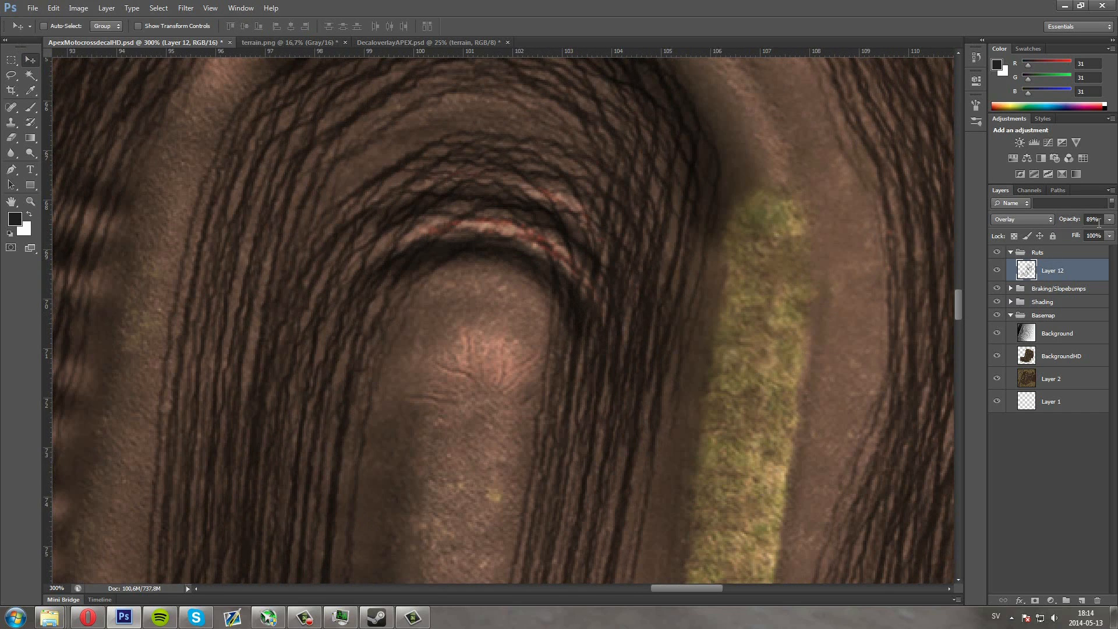
click(1077, 232)
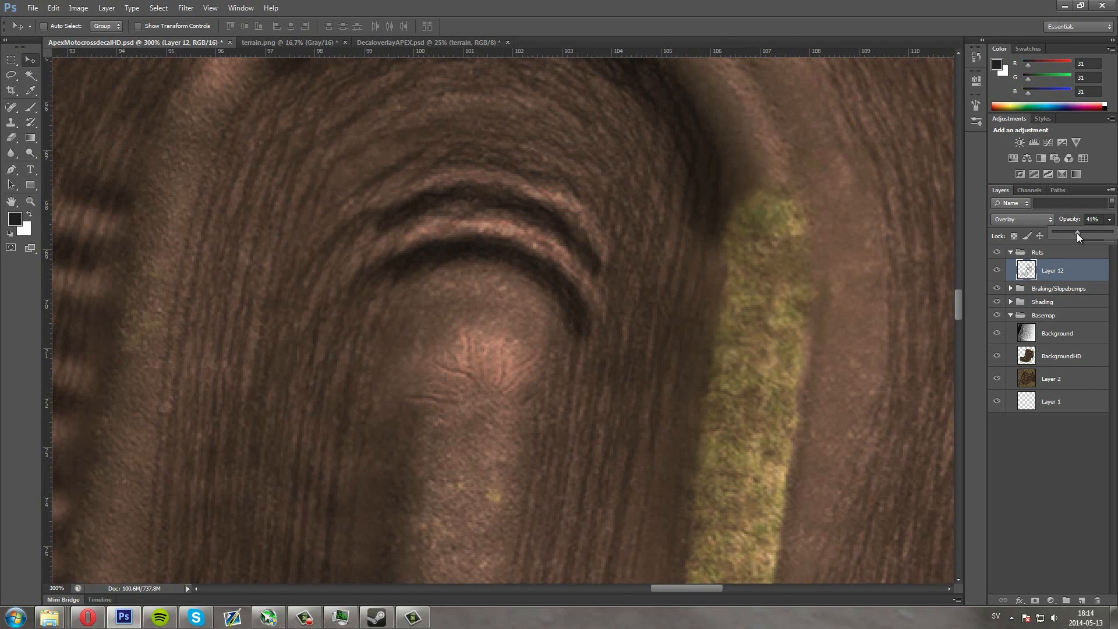
drag(1077, 233, 1084, 232)
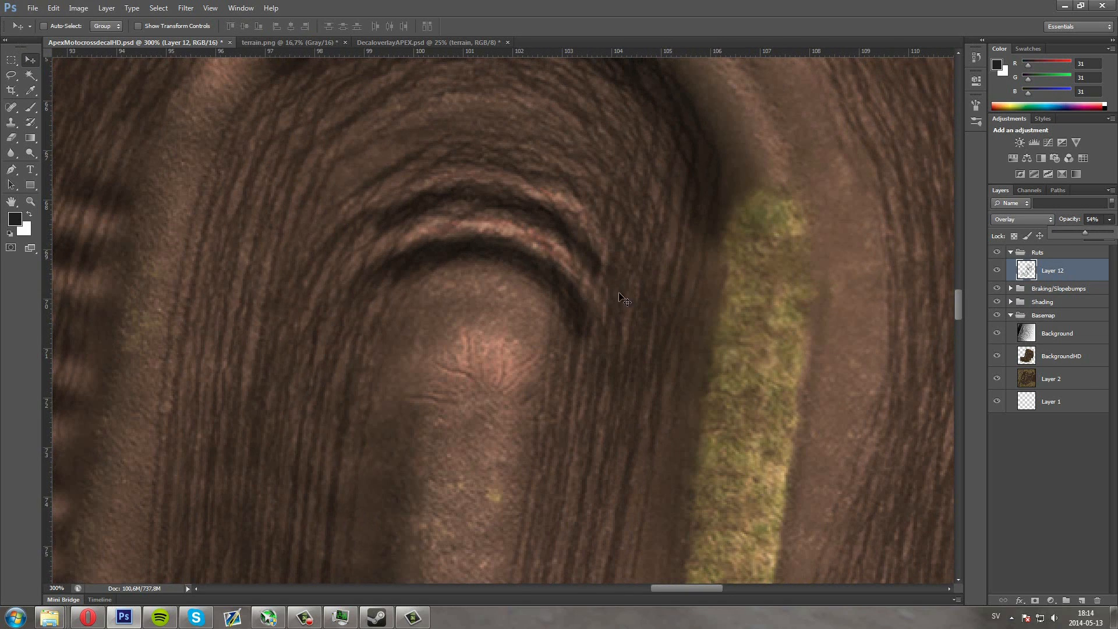
Set the Eraser to 22 px with 18% hardness and erase the ruts from the light ridges at the inner hairpin
click(10, 139)
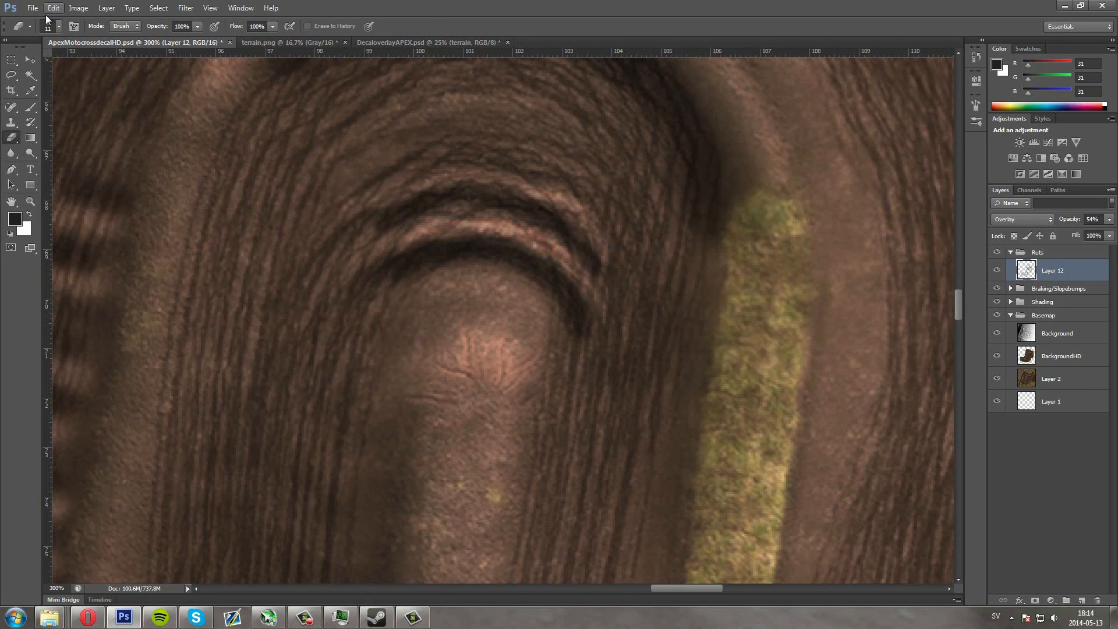
click(49, 25)
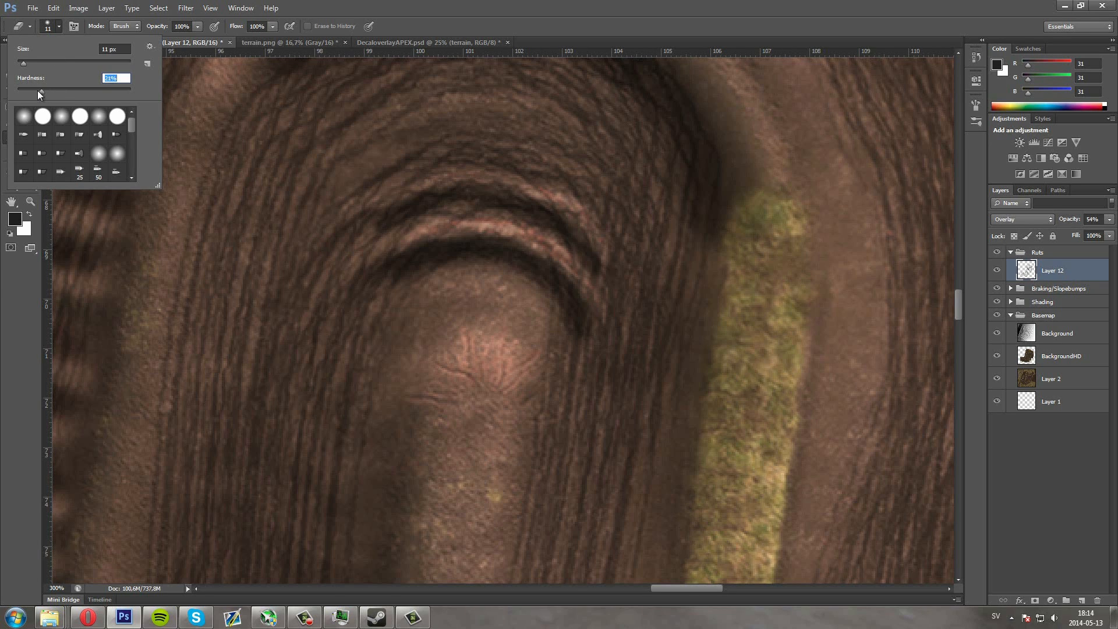
drag(37, 89, 43, 63)
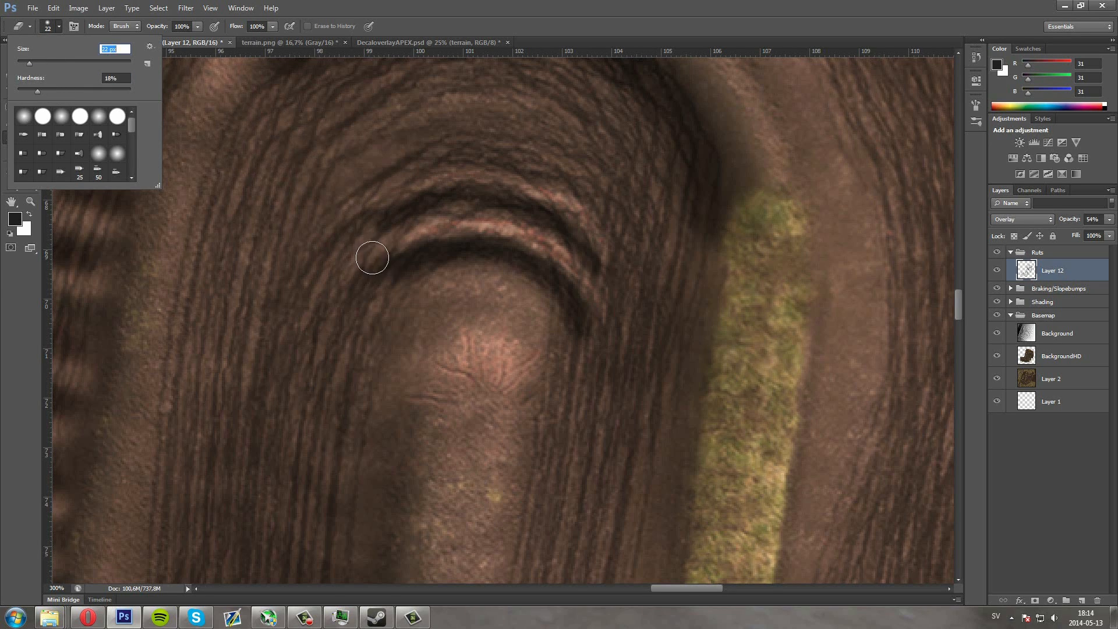
key(Return)
mouse_move(437, 233)
mouse_down()
mouse_move(522, 232)
mouse_move(572, 268)
mouse_move(606, 323)
mouse_move(592, 240)
mouse_move(533, 194)
mouse_move(464, 178)
mouse_move(405, 189)
mouse_move(364, 215)
mouse_up()
Erase the ruts along the three curved light ridges of the lower hairpin beside the brown field
scroll(376, 204, up, 5)
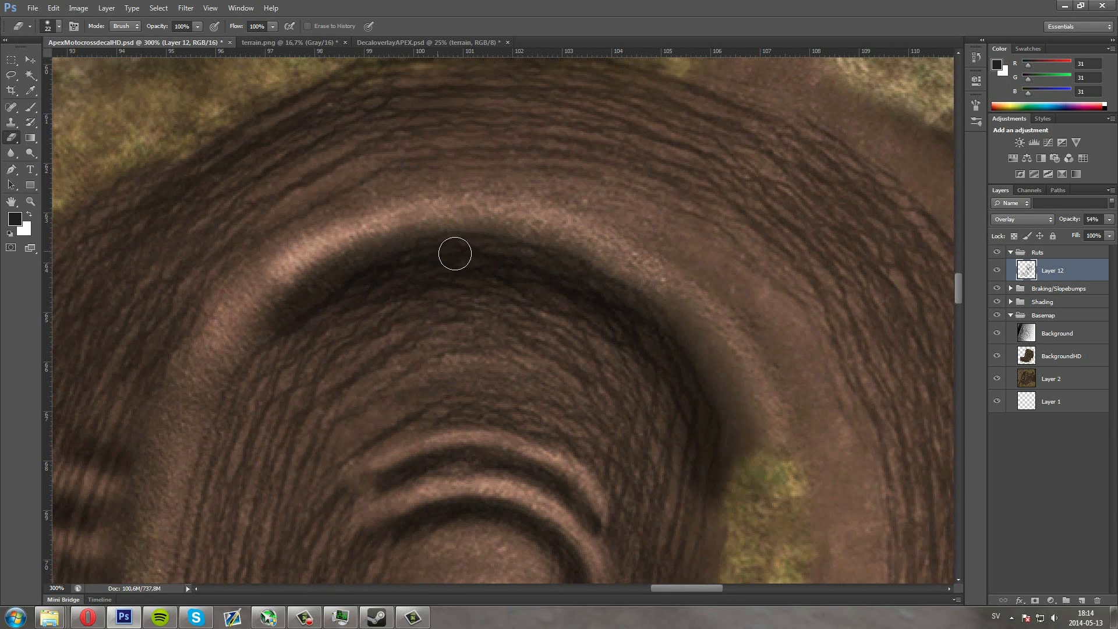
scroll(457, 257, down, 3)
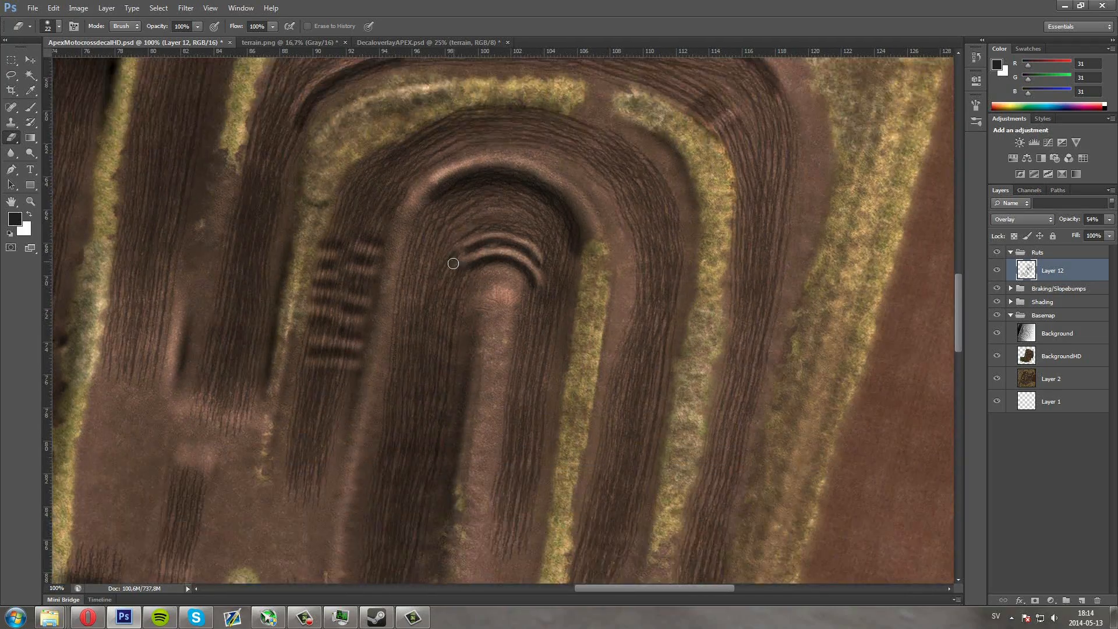
scroll(450, 264, down, 3)
scroll(462, 267, right, 3)
scroll(463, 267, down, 2)
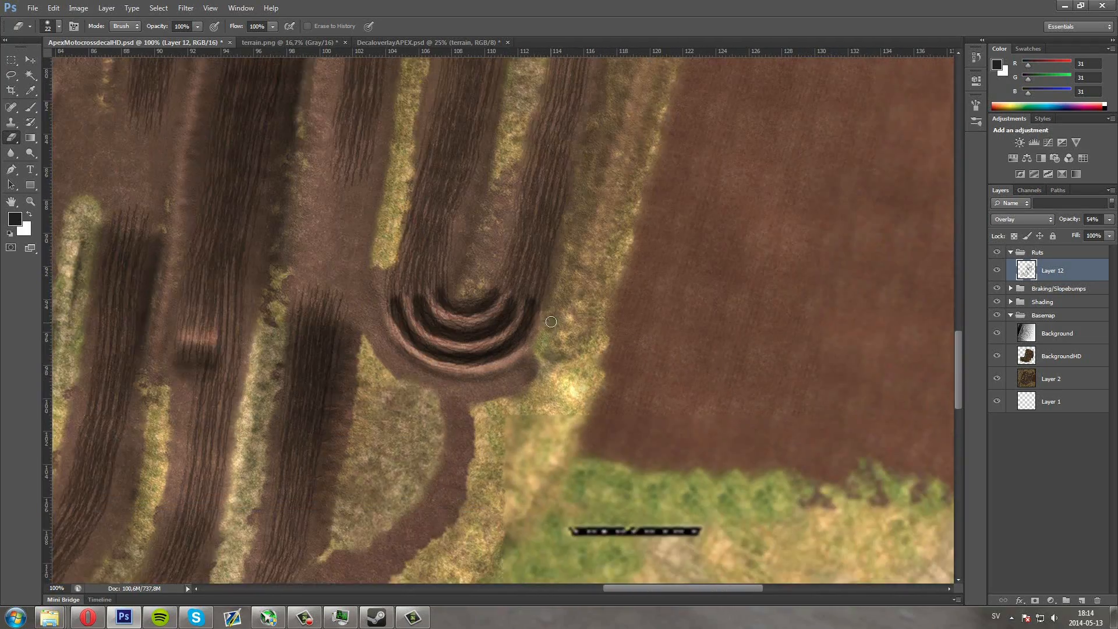
scroll(552, 325, up, 1)
mouse_move(516, 271)
mouse_down()
mouse_move(486, 305)
mouse_move(427, 325)
mouse_move(364, 294)
mouse_move(358, 278)
mouse_move(377, 311)
mouse_up()
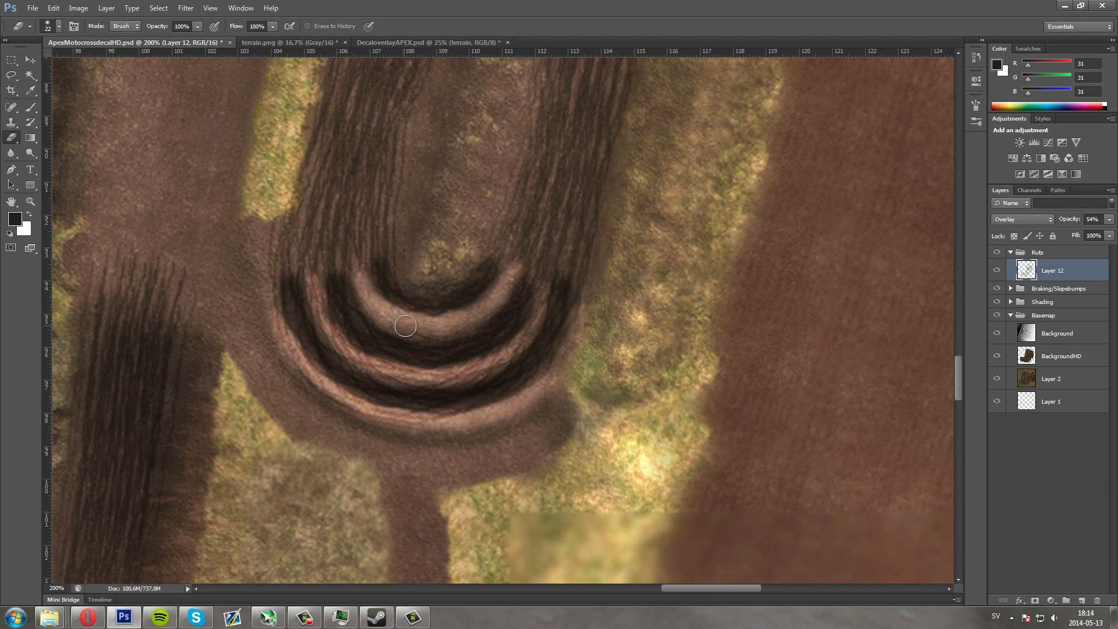
mouse_move(544, 296)
mouse_down()
mouse_move(512, 353)
mouse_move(449, 380)
mouse_move(406, 377)
mouse_move(338, 346)
mouse_move(312, 284)
mouse_up()
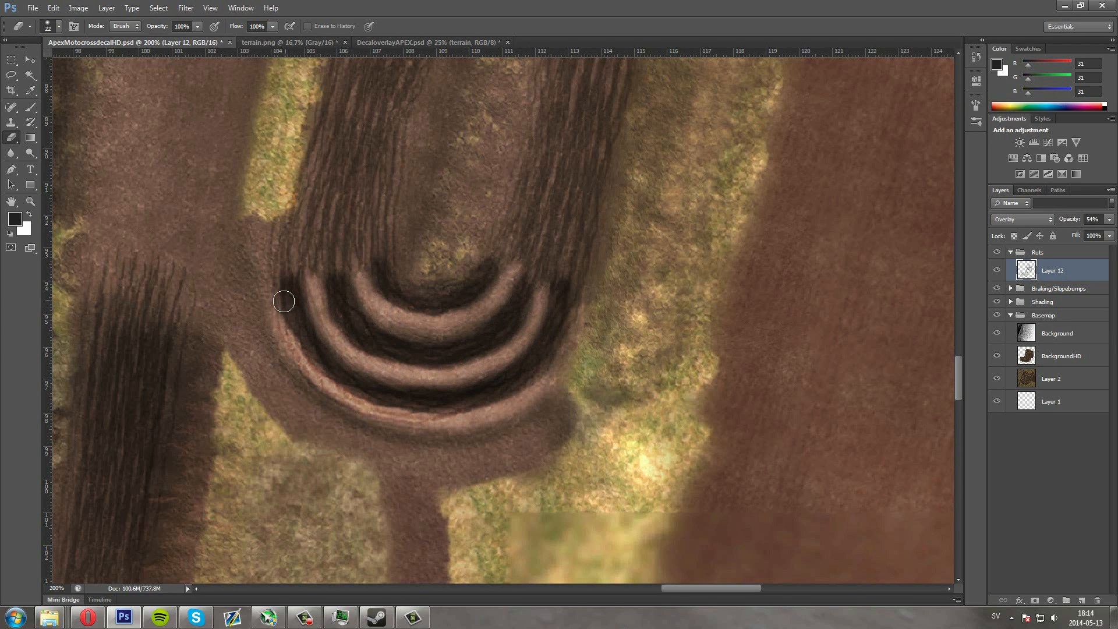
mouse_move(270, 319)
mouse_down()
mouse_move(318, 389)
mouse_move(438, 425)
mouse_move(515, 412)
mouse_move(563, 387)
mouse_move(582, 328)
mouse_up()
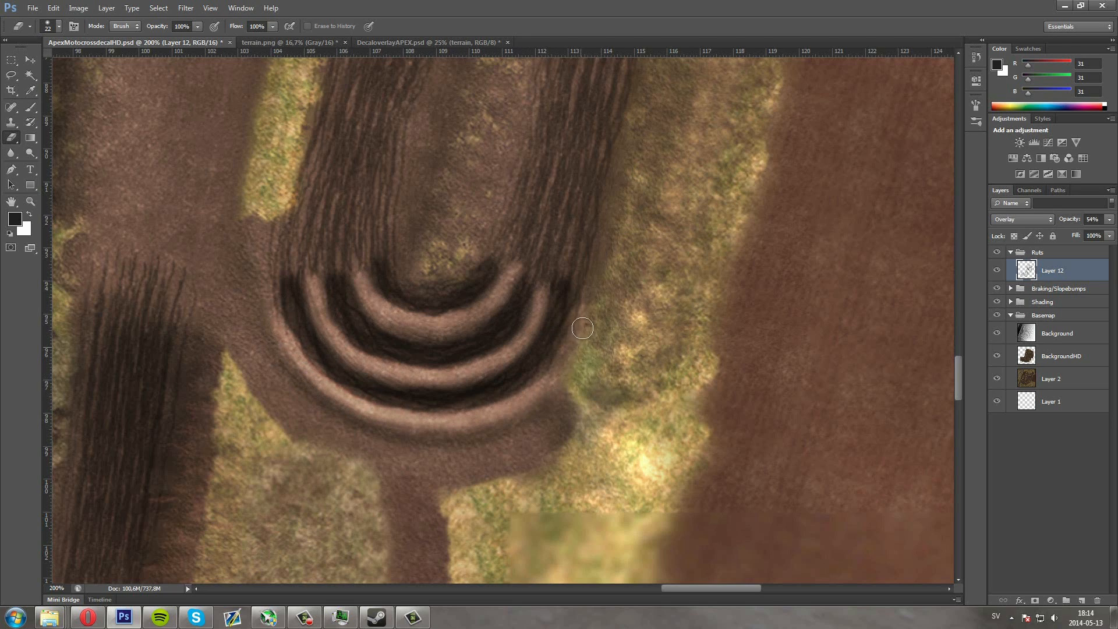
Erase the ruts over the dark shadow of the small jump in the middle lane
scroll(596, 290, up, 2)
scroll(596, 290, down, 2)
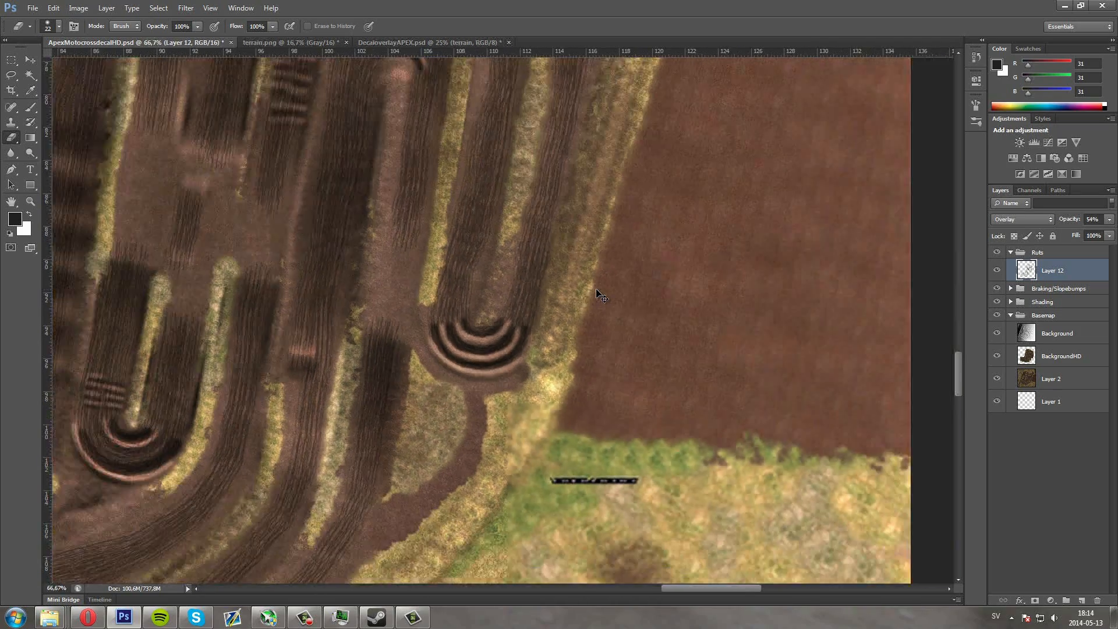
scroll(596, 290, down, 1)
scroll(606, 278, up, 2)
scroll(606, 278, up, 2)
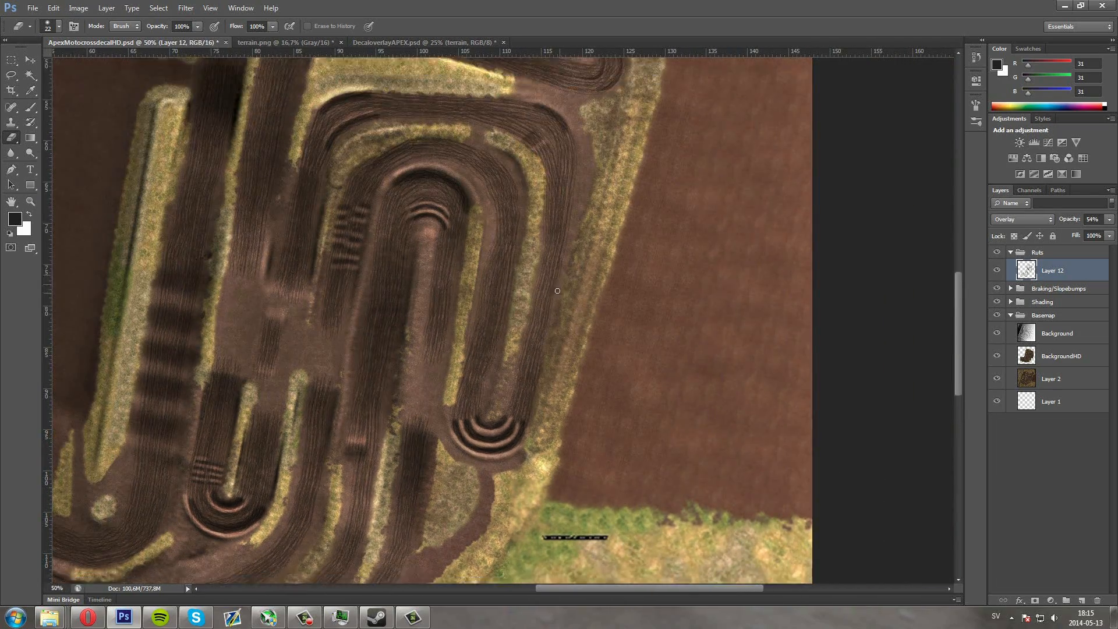
scroll(605, 279, down, 5)
scroll(398, 325, left, 5)
scroll(398, 322, up, 4)
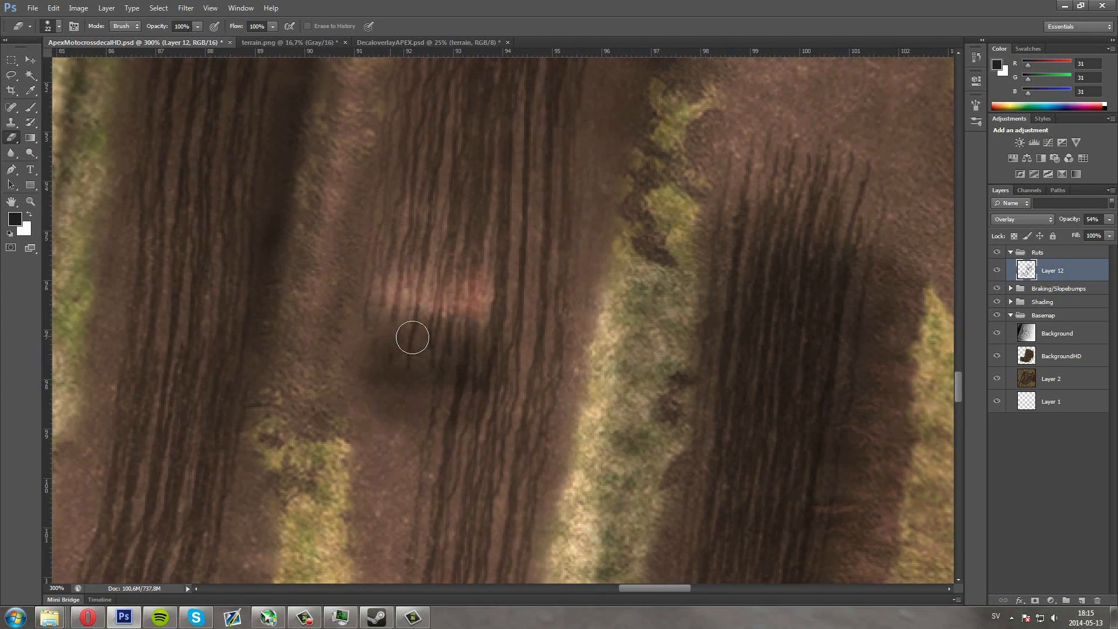
mouse_move(413, 338)
mouse_down()
mouse_move(464, 340)
mouse_move(385, 359)
mouse_move(446, 379)
mouse_move(436, 441)
mouse_move(452, 384)
mouse_move(449, 459)
mouse_move(400, 517)
mouse_move(441, 455)
mouse_move(392, 555)
mouse_move(428, 464)
mouse_move(427, 358)
mouse_move(482, 378)
mouse_up()
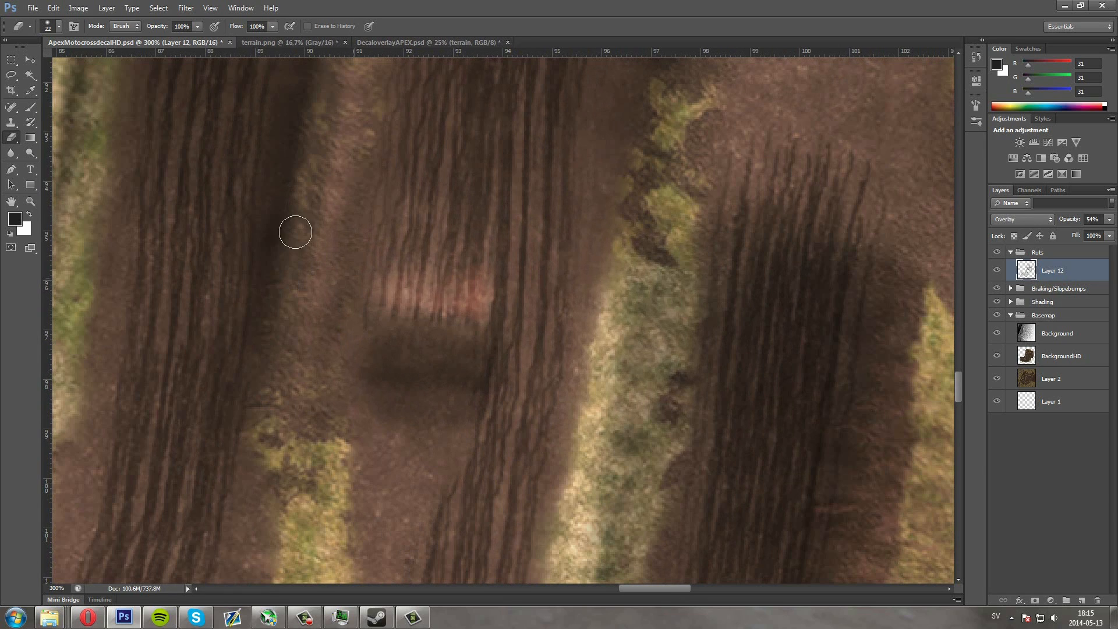
Reduce the Eraser to 16 px and clear the ruts along the edge of the small jump and its shadow
click(48, 26)
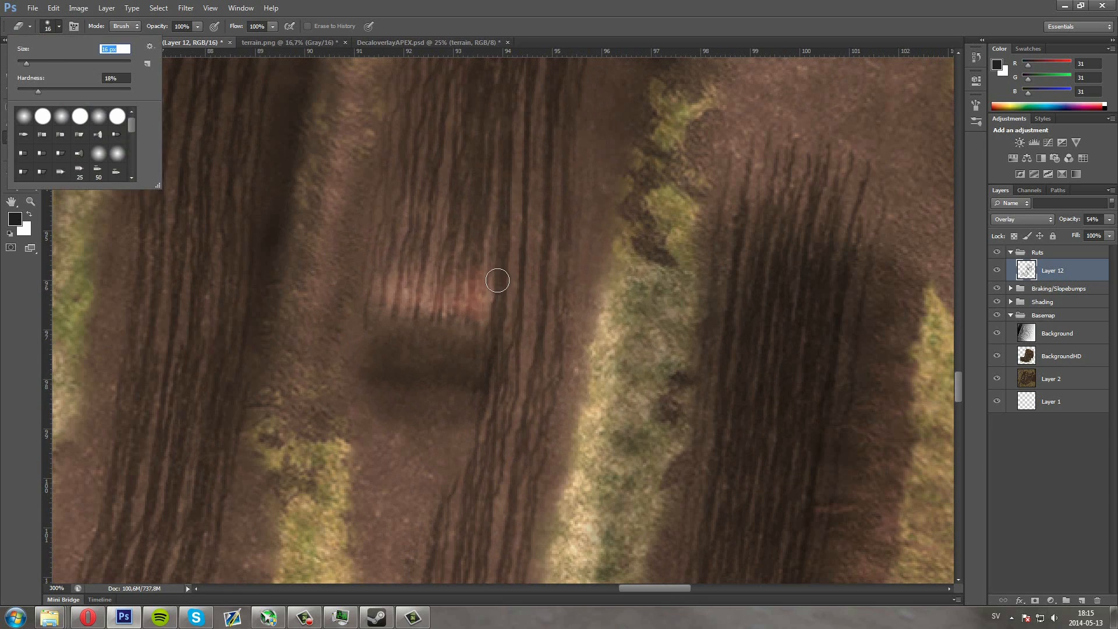
drag(497, 281, 467, 411)
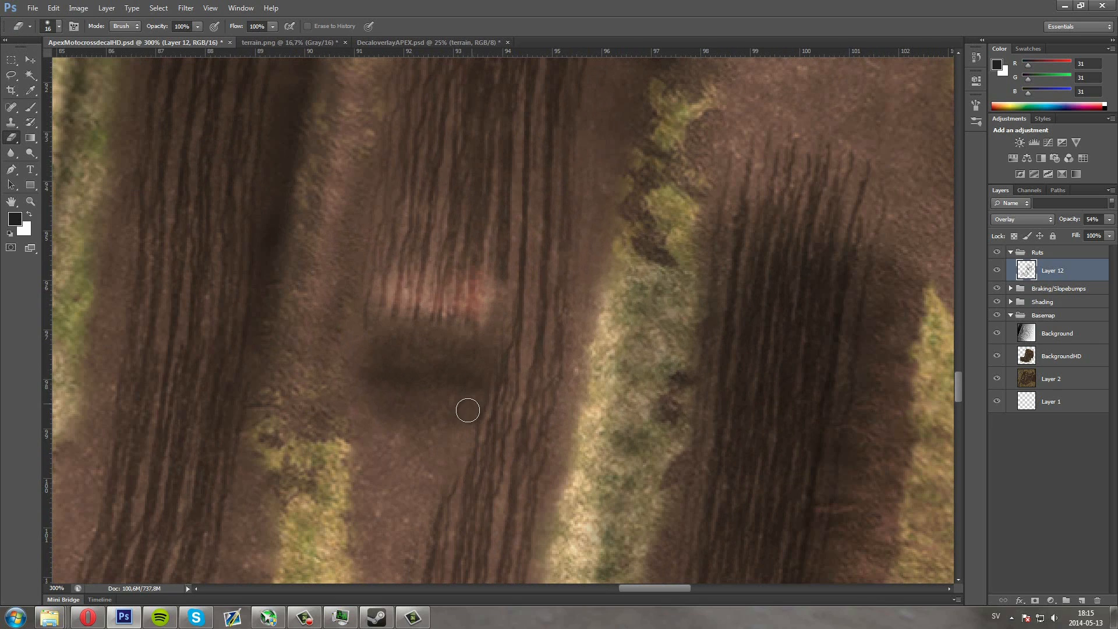
mouse_move(481, 344)
mouse_down()
mouse_move(488, 314)
mouse_move(484, 365)
mouse_up()
Set the Eraser's opacity to 61% and fade the ruts in the dark troughs of the bumps beside the inner hairpin
scroll(369, 358, down, 4)
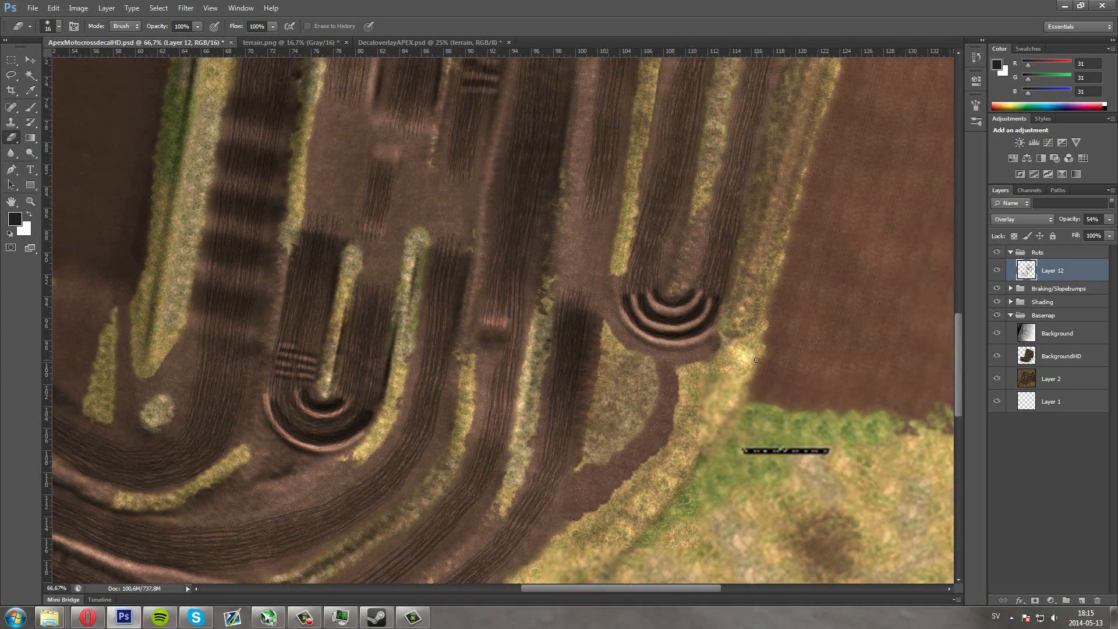
scroll(707, 327, up, 8)
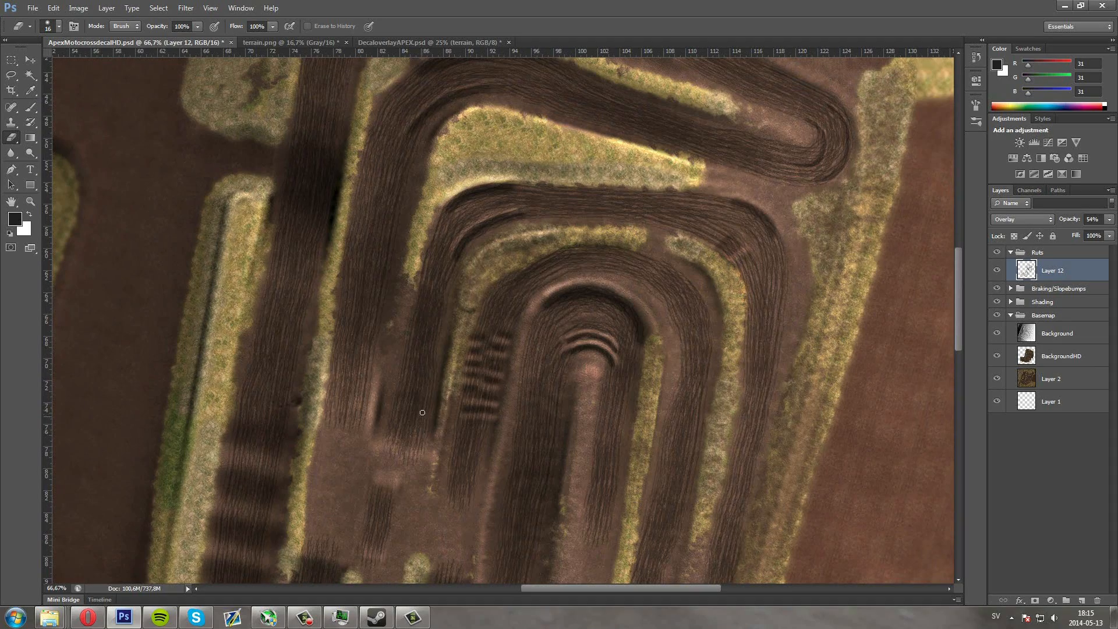
scroll(486, 410, up, 4)
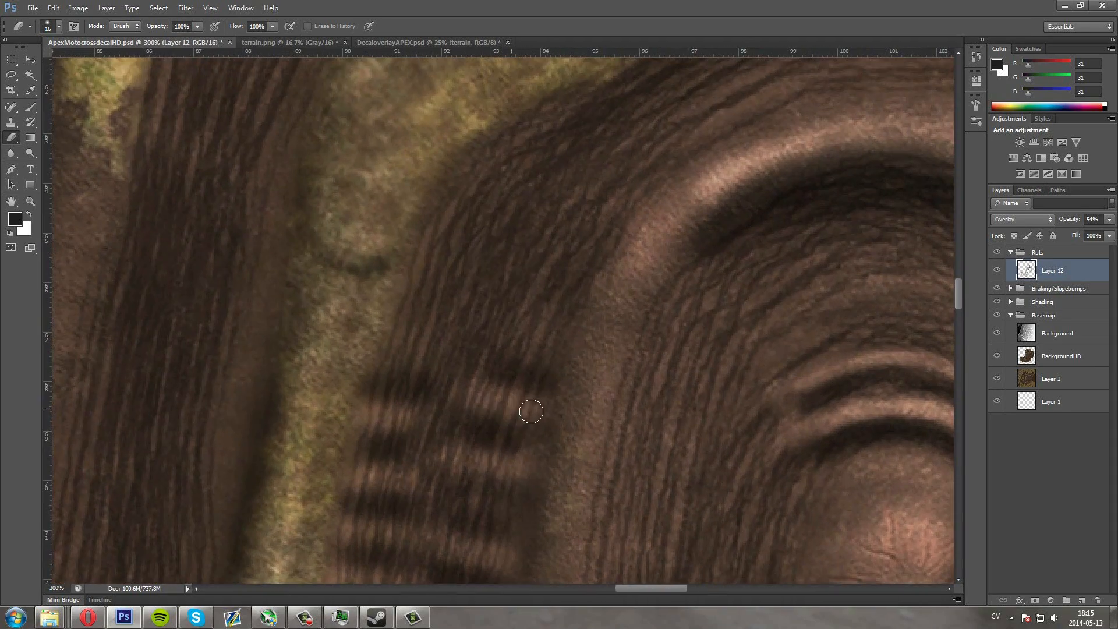
scroll(519, 422, down, 2)
scroll(507, 411, left, 2)
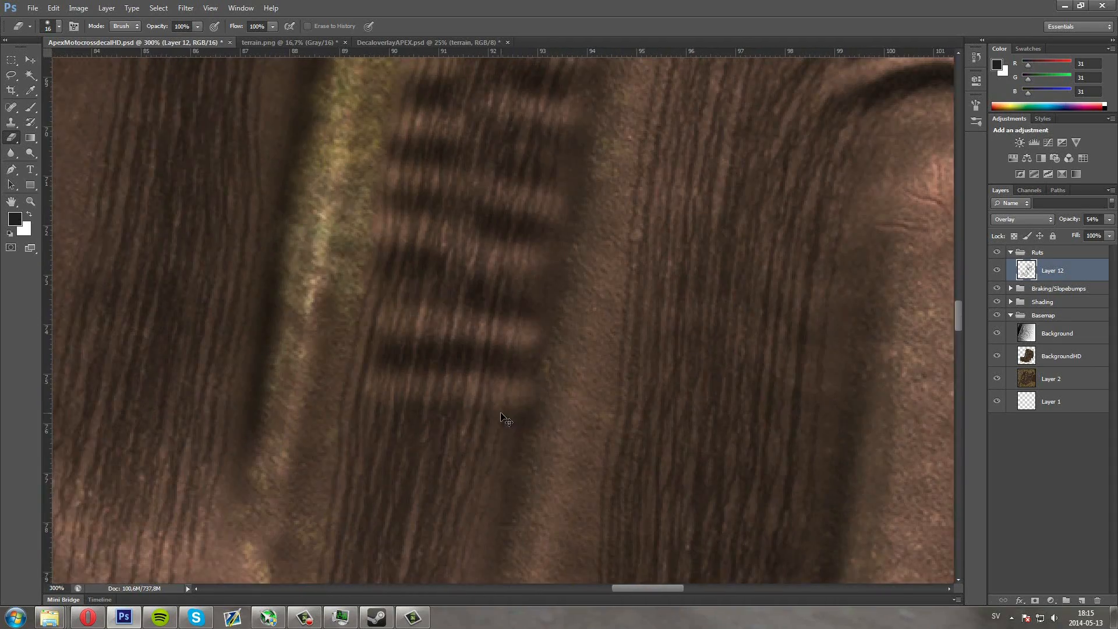
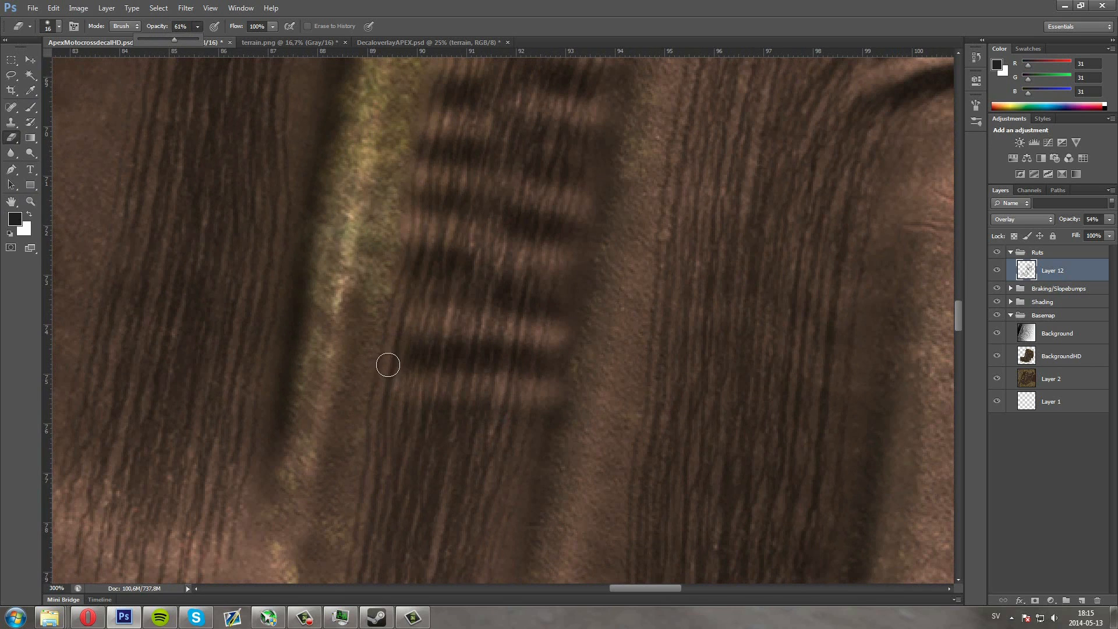
click(387, 365)
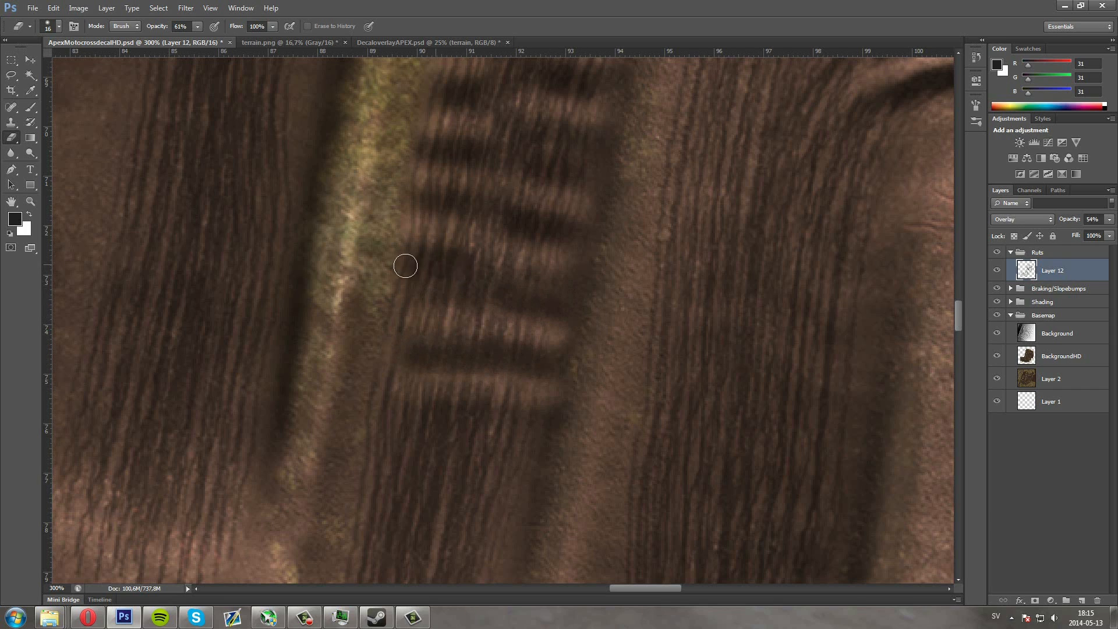
scroll(477, 291, up, 3)
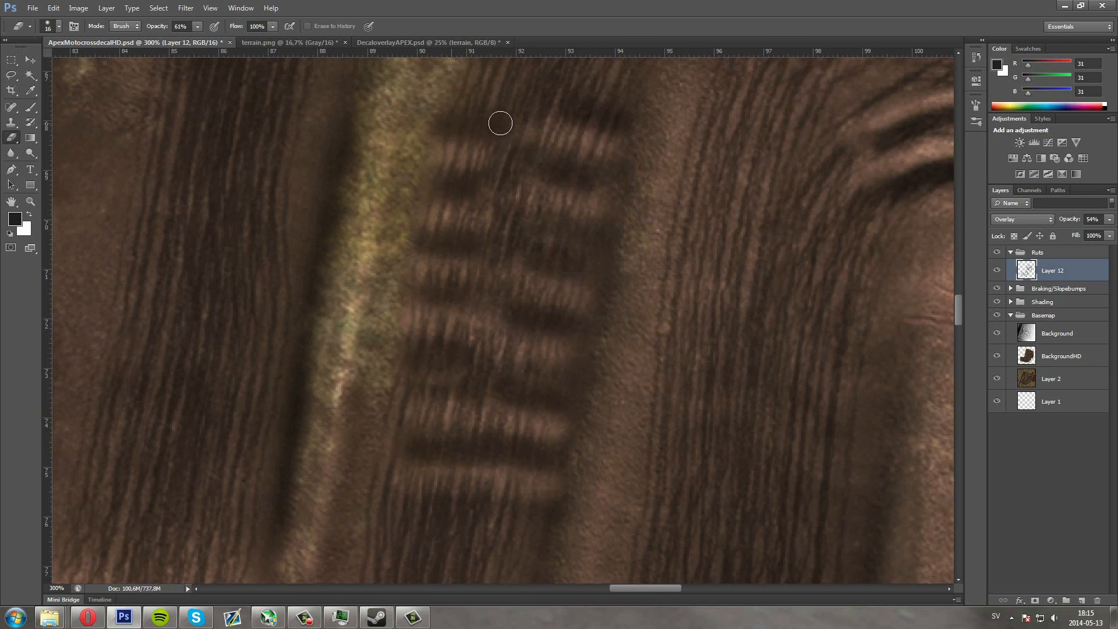
scroll(559, 175, up, 2)
scroll(573, 192, down, 2)
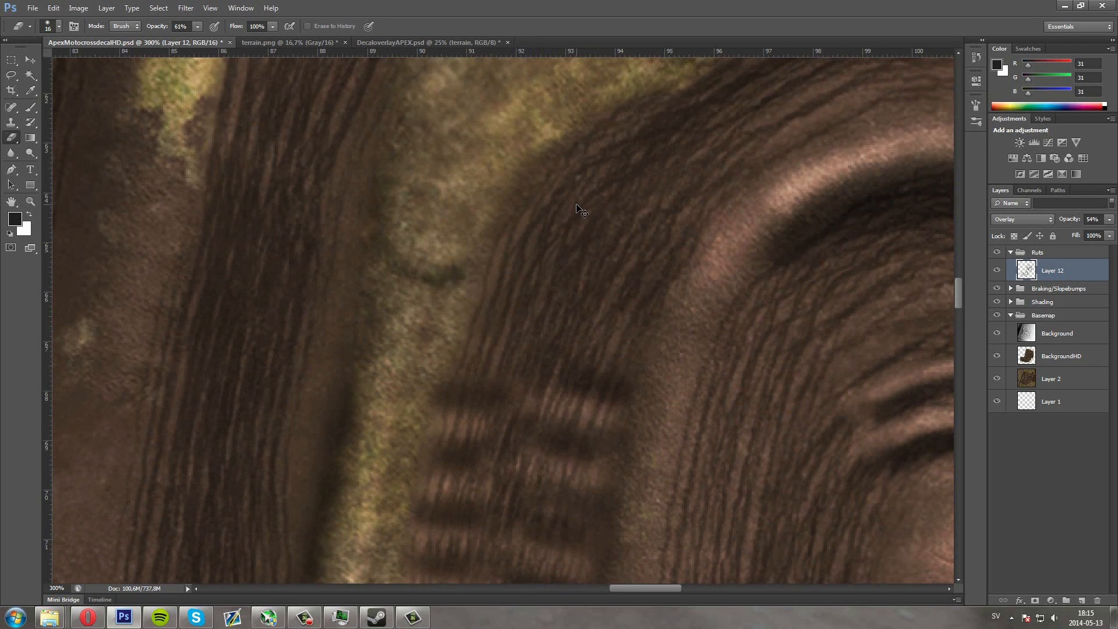
Erase the ruts over the dark face of the small jump at the eastern bend of the lane around the inner hairpin
scroll(578, 207, down, 1)
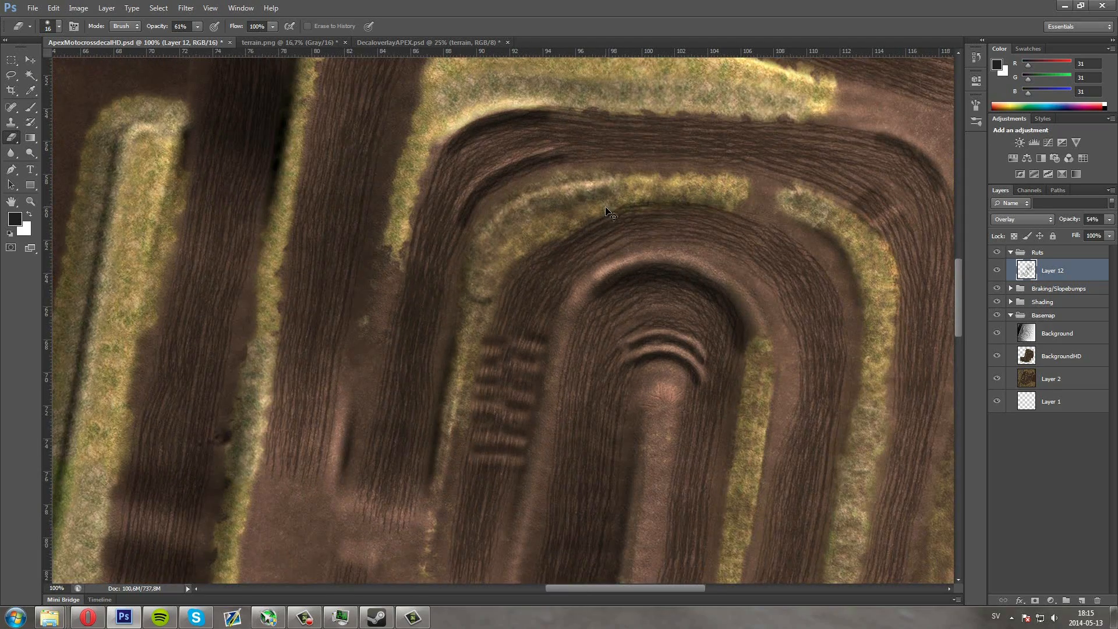
scroll(607, 209, right, 5)
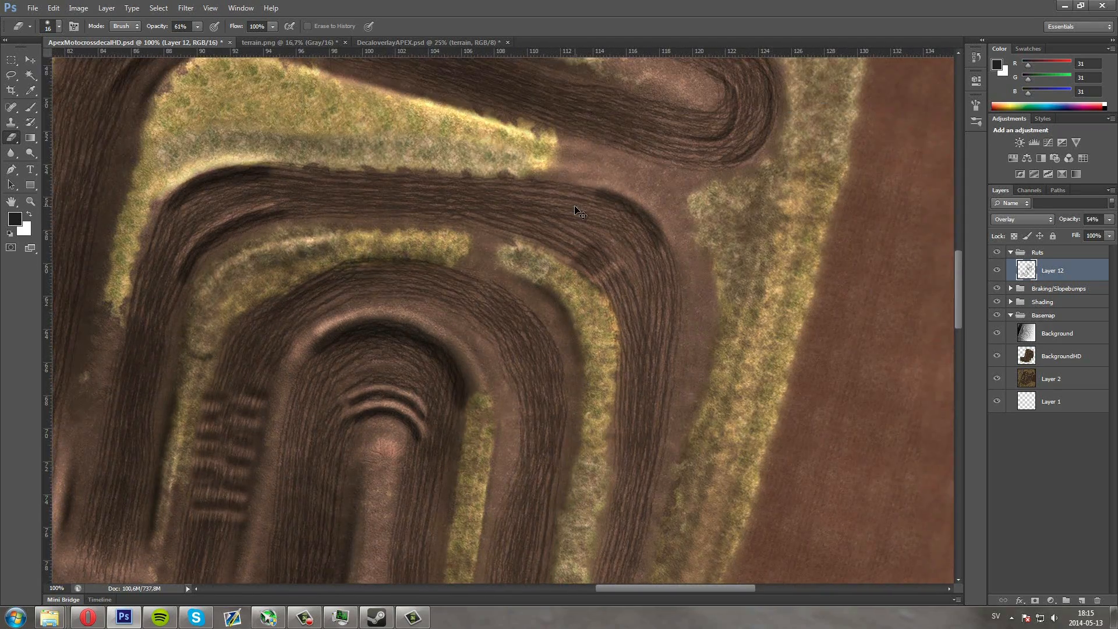
scroll(574, 207, up, 1)
scroll(579, 207, right, 2)
scroll(557, 205, up, 2)
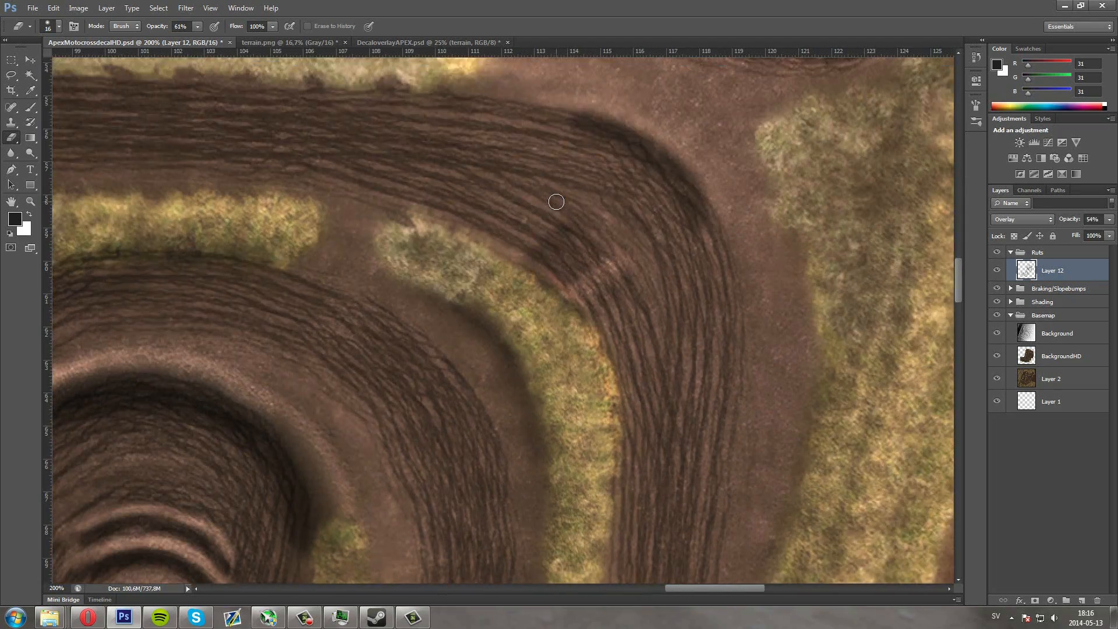
scroll(547, 204, right, 1)
scroll(542, 203, up, 1)
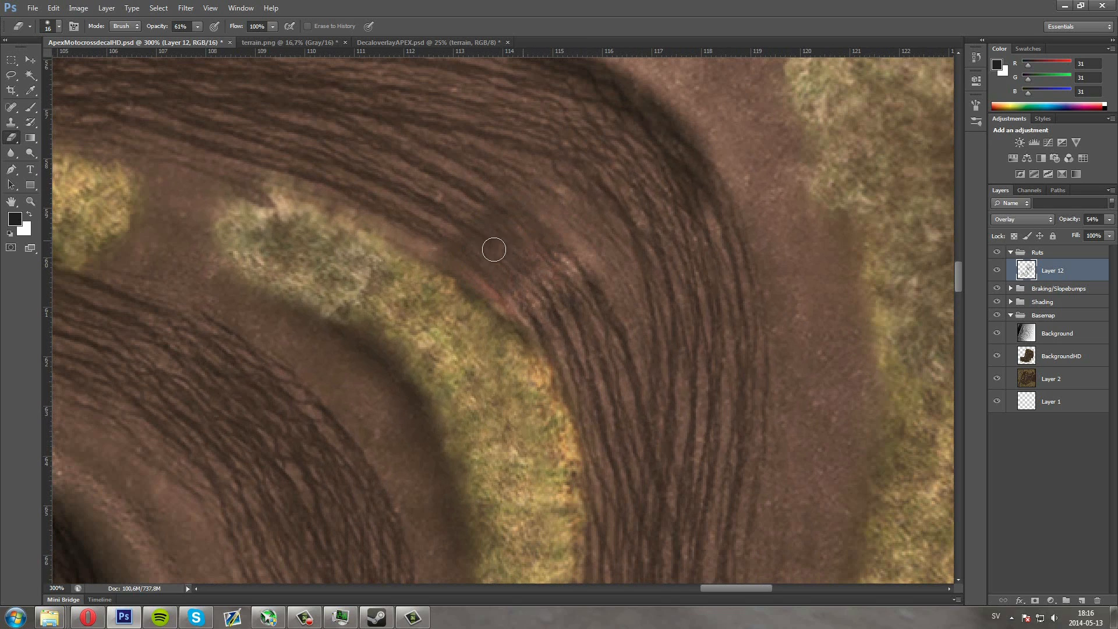
mouse_move(477, 234)
mouse_down()
mouse_move(430, 227)
mouse_move(441, 210)
mouse_move(507, 211)
mouse_move(519, 244)
mouse_move(541, 264)
mouse_up()
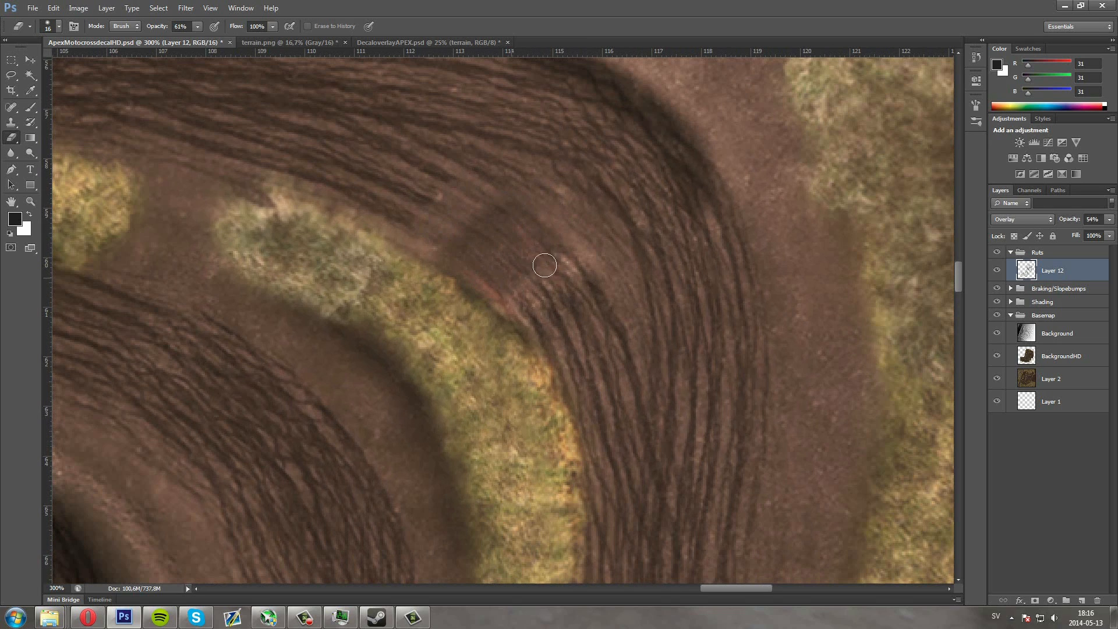
Erase the ruts along the outer grass edge and the curved light inner ridge of the same lane's western bend
scroll(325, 219, down, 3)
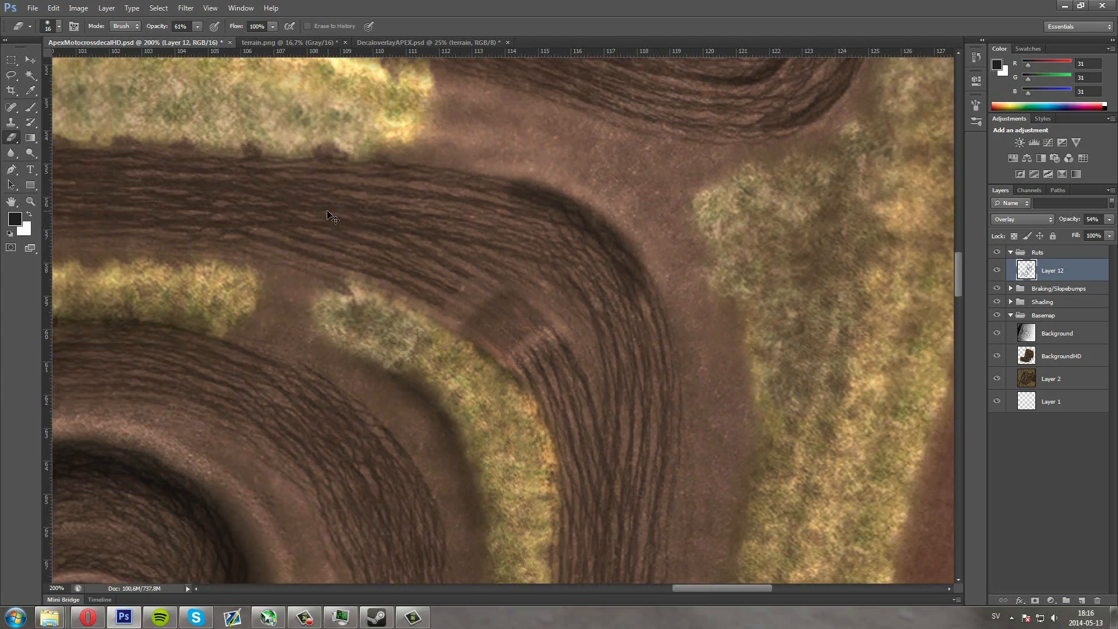
scroll(330, 215, left, 10)
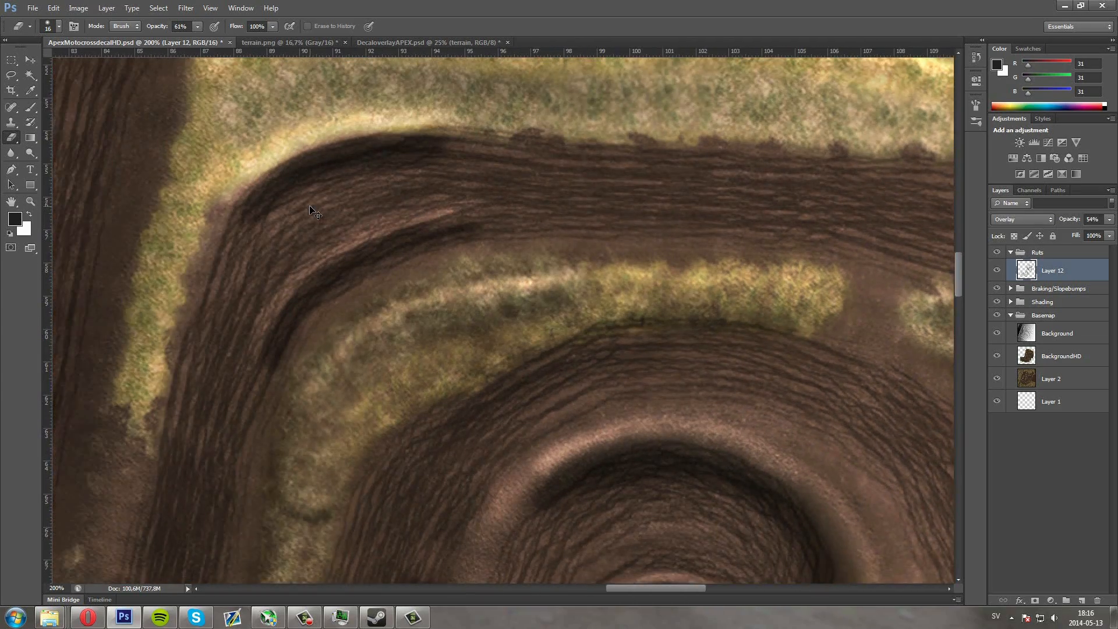
scroll(310, 211, left, 5)
scroll(310, 210, up, 1)
scroll(407, 157, left, 3)
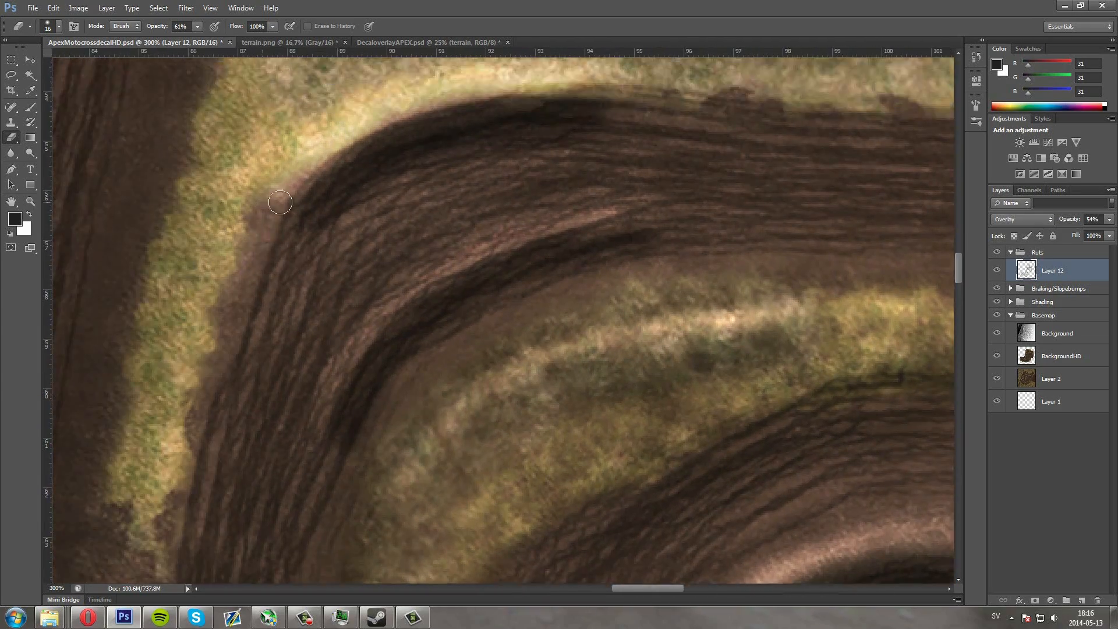
mouse_move(725, 102)
mouse_down()
mouse_move(630, 88)
mouse_move(479, 95)
mouse_move(368, 138)
mouse_move(274, 206)
mouse_up()
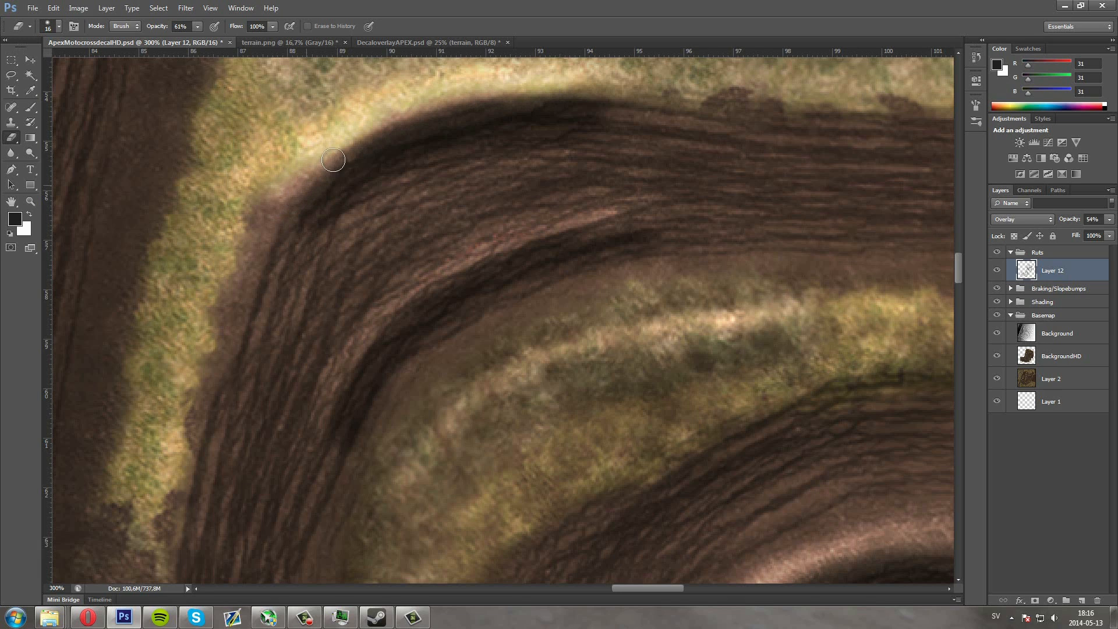
drag(518, 98, 654, 99)
mouse_move(518, 244)
mouse_down()
mouse_move(414, 292)
mouse_move(372, 327)
mouse_move(329, 394)
mouse_up()
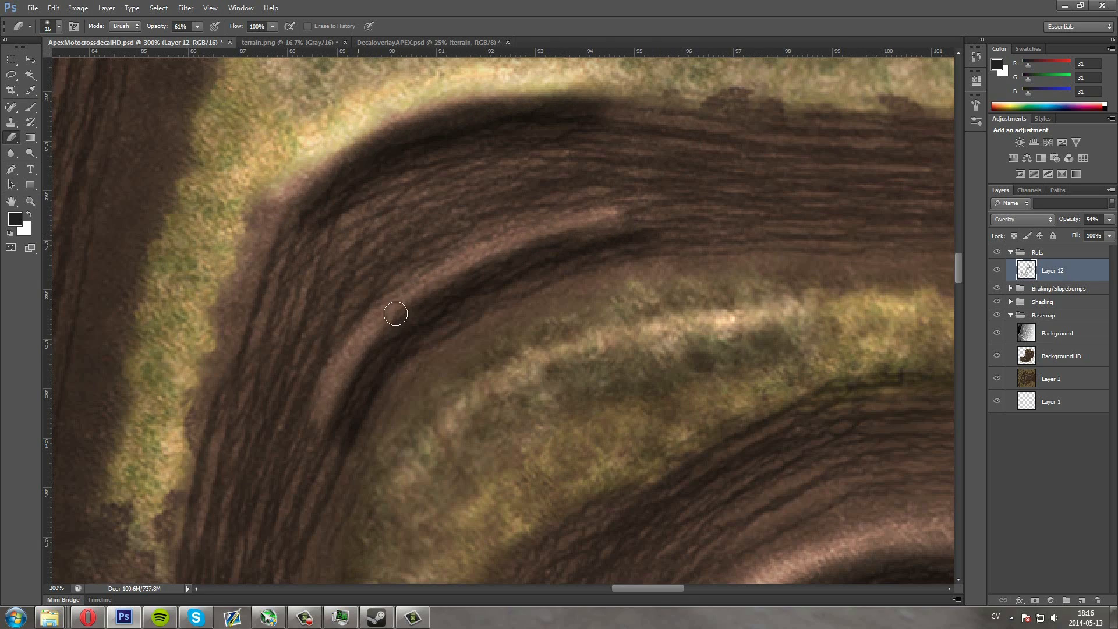
Erase the ruts along the inner and outer curved light ridges of the small hairpin below the short row of bumps
scroll(541, 239, down, 3)
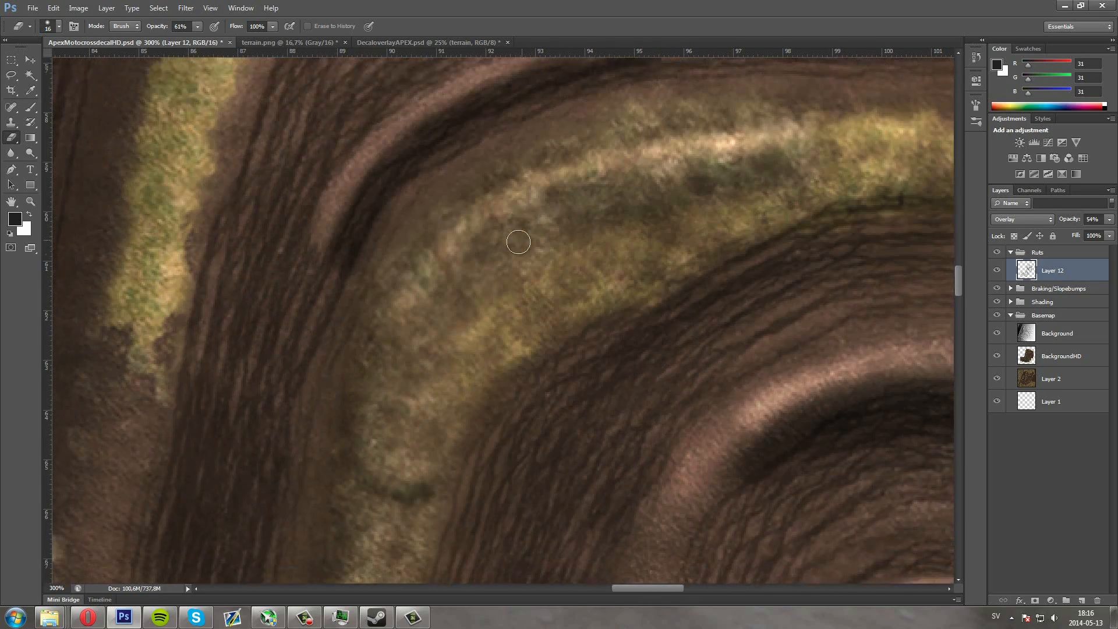
scroll(501, 232, down, 5)
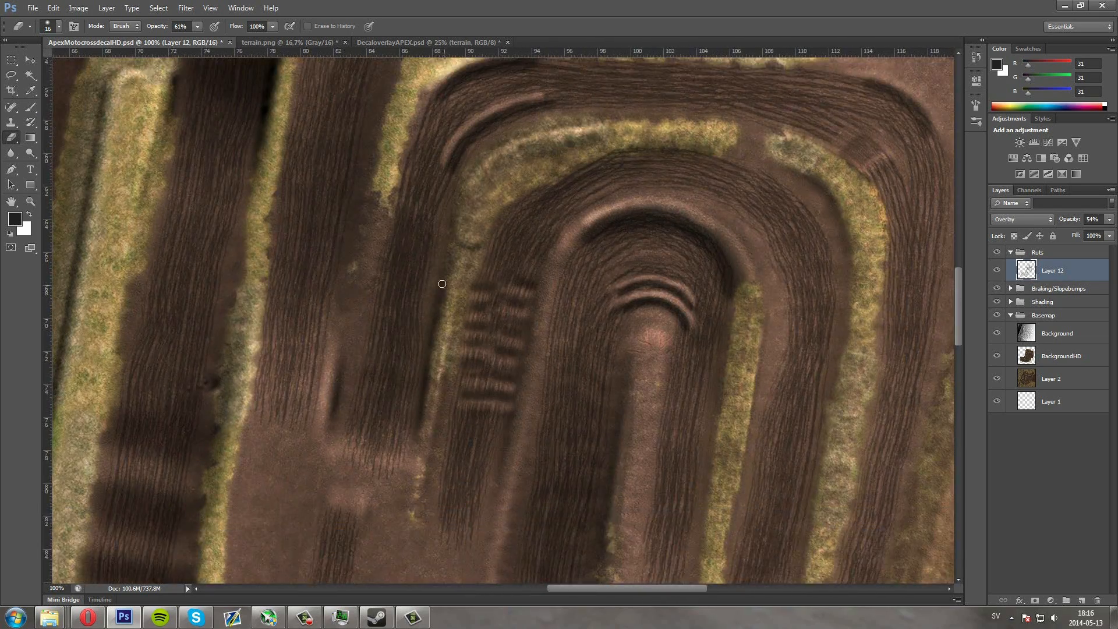
scroll(443, 279, left, 2)
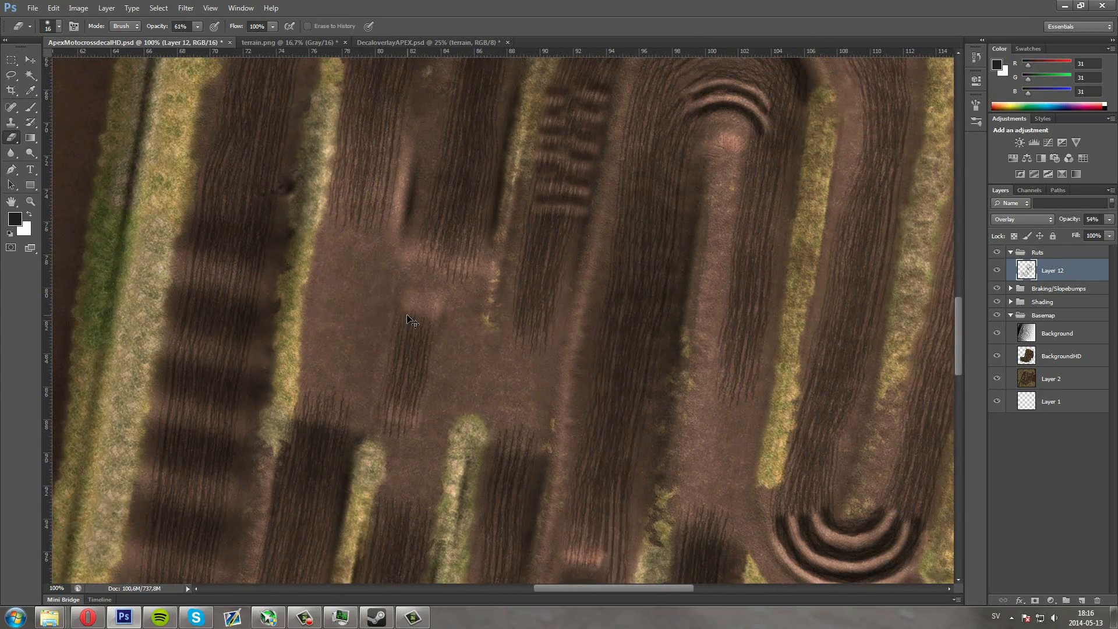
scroll(406, 316, up, 1)
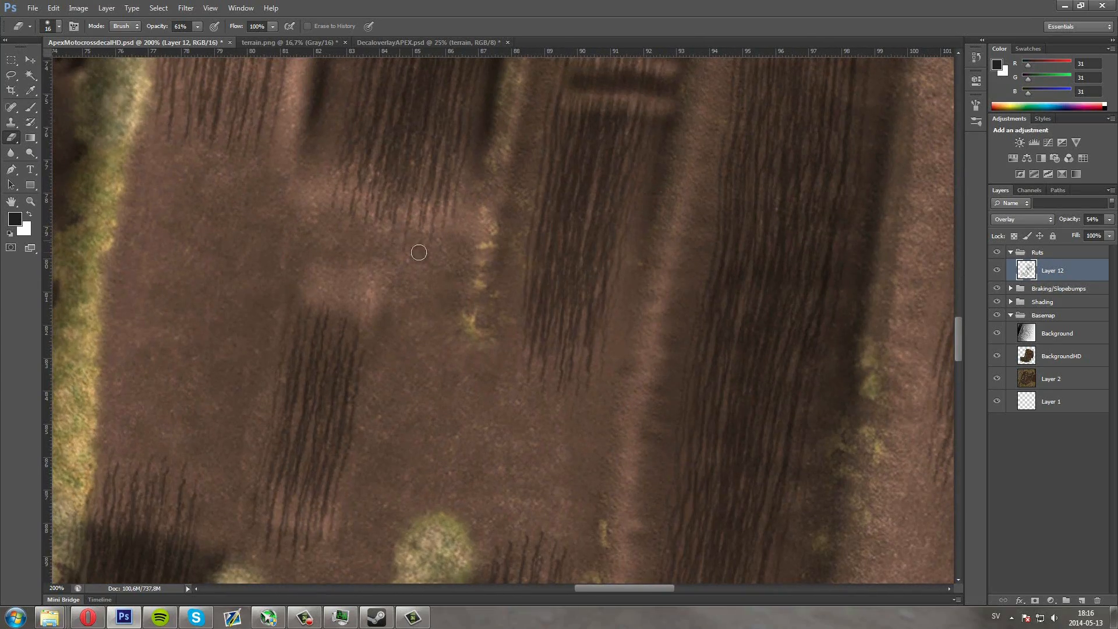
scroll(377, 344, down, 3)
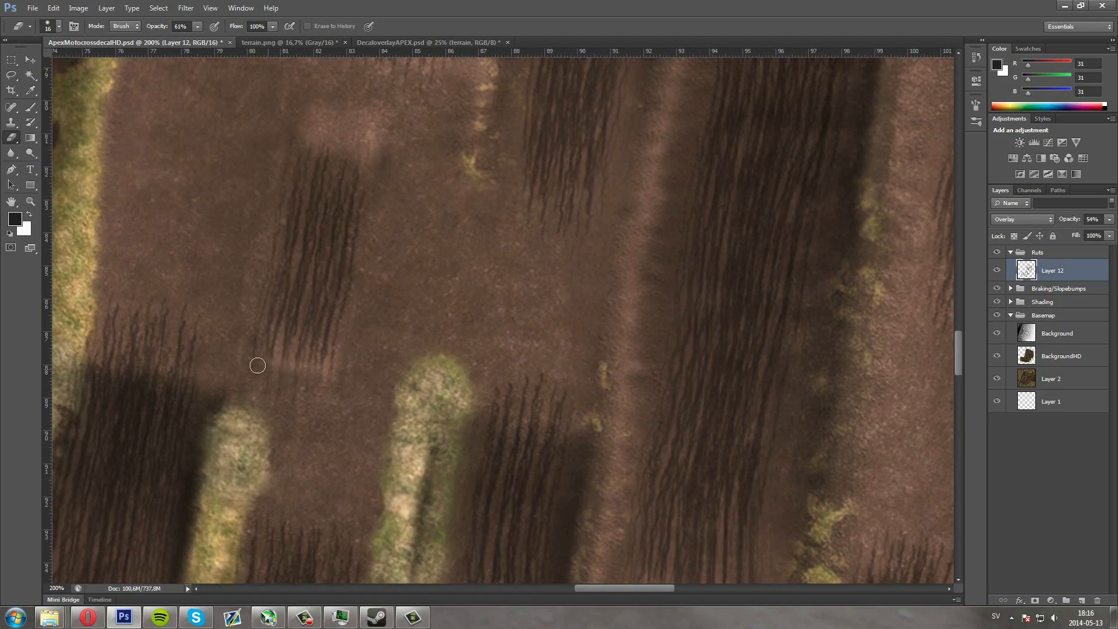
scroll(354, 428, down, 4)
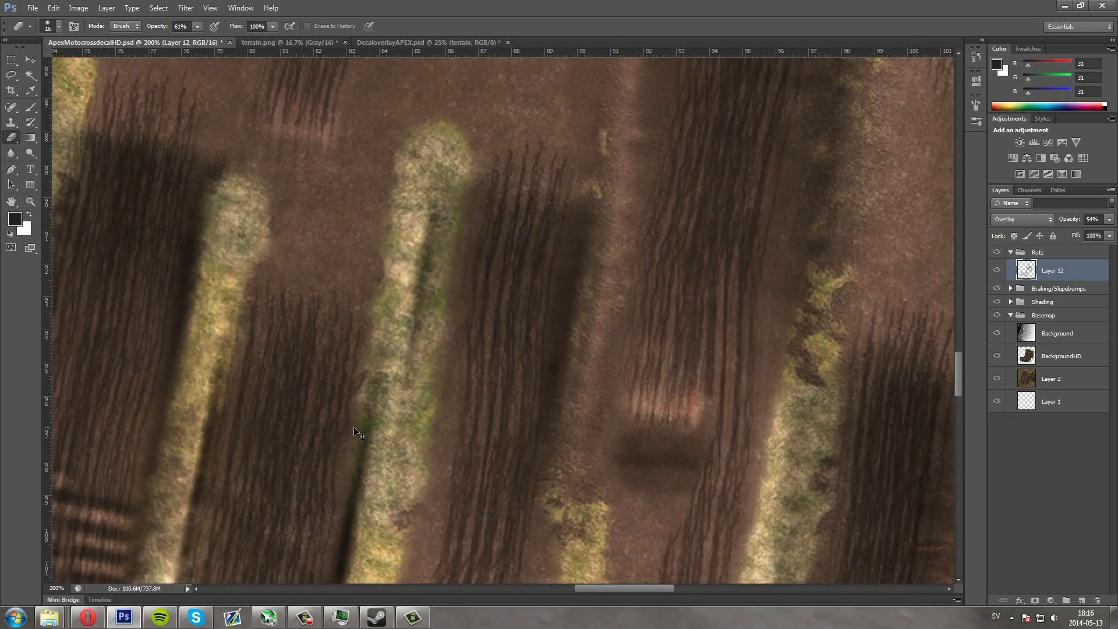
scroll(357, 433, down, 1)
scroll(372, 411, left, 2)
scroll(376, 408, down, 3)
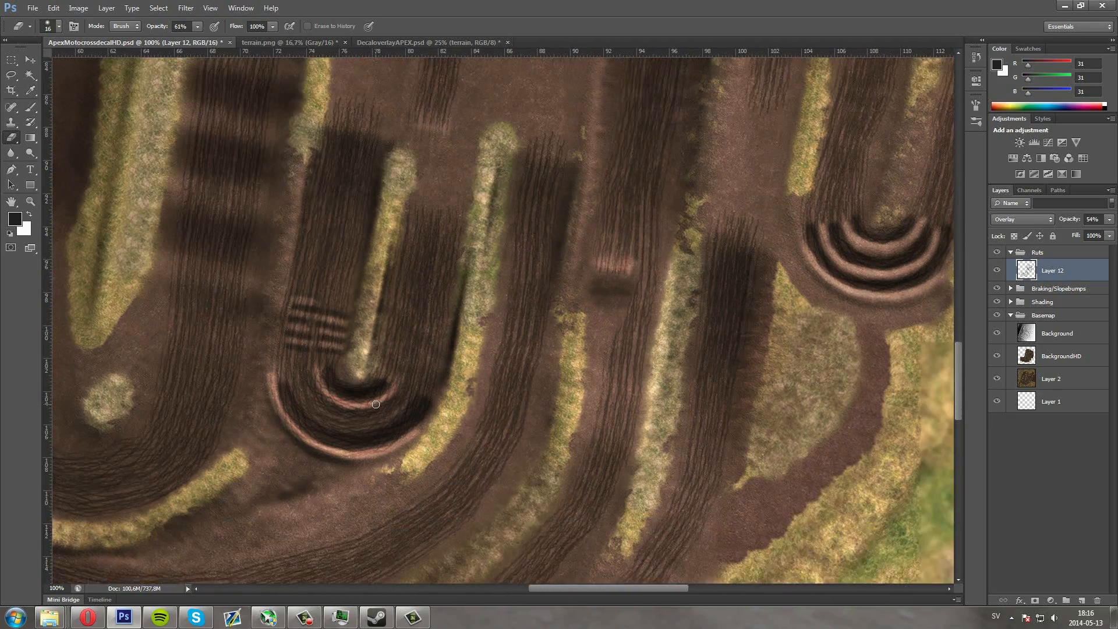
scroll(375, 404, up, 2)
scroll(379, 404, left, 4)
scroll(385, 404, down, 1)
scroll(392, 407, up, 3)
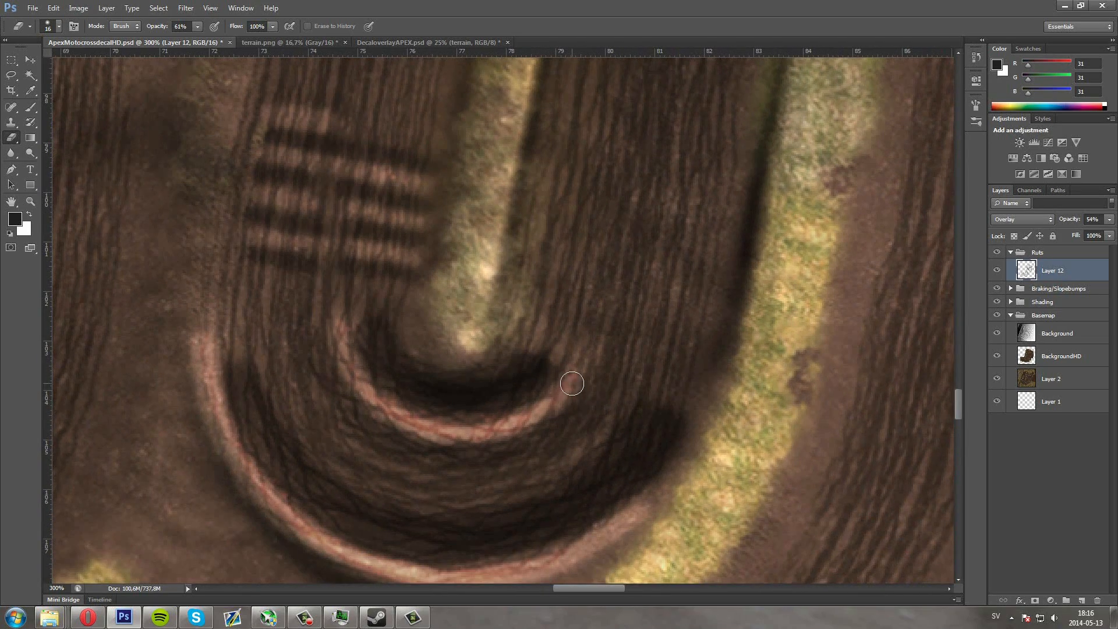
mouse_move(572, 383)
mouse_down()
mouse_move(477, 436)
mouse_move(402, 423)
mouse_move(336, 332)
mouse_move(366, 398)
mouse_move(458, 426)
mouse_move(560, 408)
mouse_move(584, 382)
mouse_move(572, 377)
mouse_move(497, 424)
mouse_move(391, 404)
mouse_up()
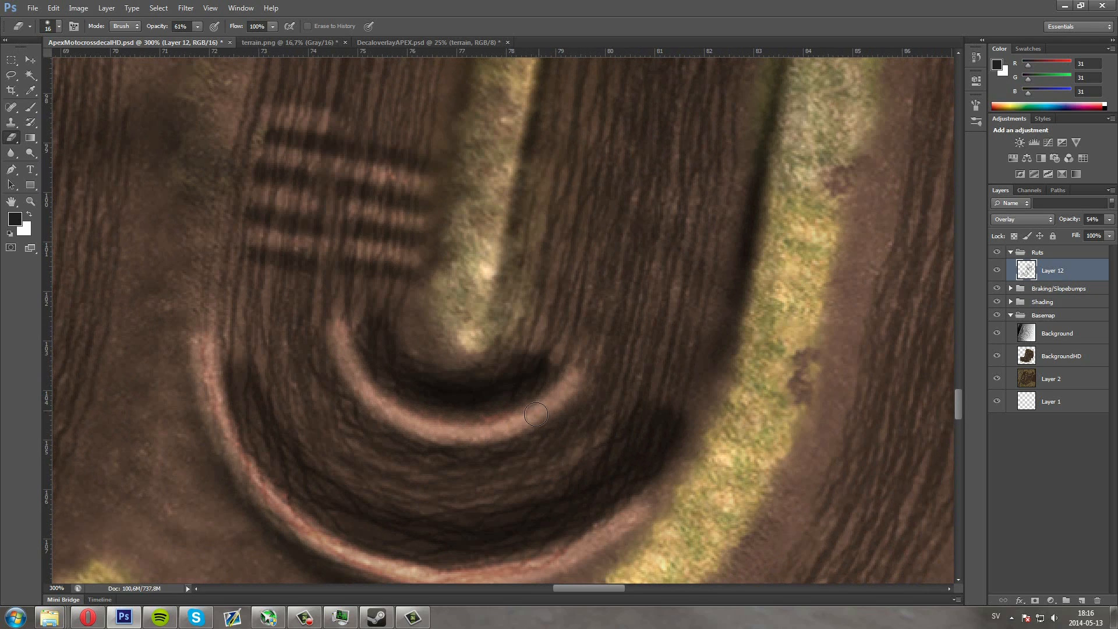
mouse_move(195, 343)
mouse_down()
mouse_move(213, 395)
mouse_move(257, 487)
mouse_move(339, 554)
mouse_move(407, 576)
mouse_move(537, 567)
mouse_move(652, 511)
mouse_move(629, 529)
mouse_move(422, 577)
mouse_move(537, 548)
mouse_move(537, 561)
mouse_move(387, 580)
mouse_up()
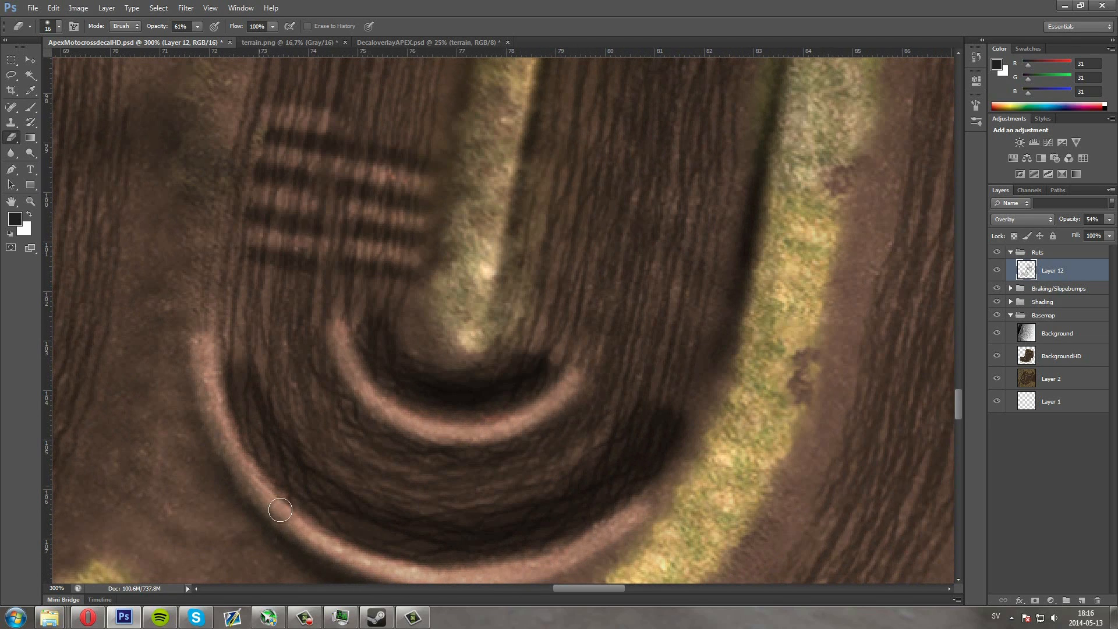
Fade the ruts in the dark troughs of the short row of bumps above the small hairpin
scroll(291, 325, up, 2)
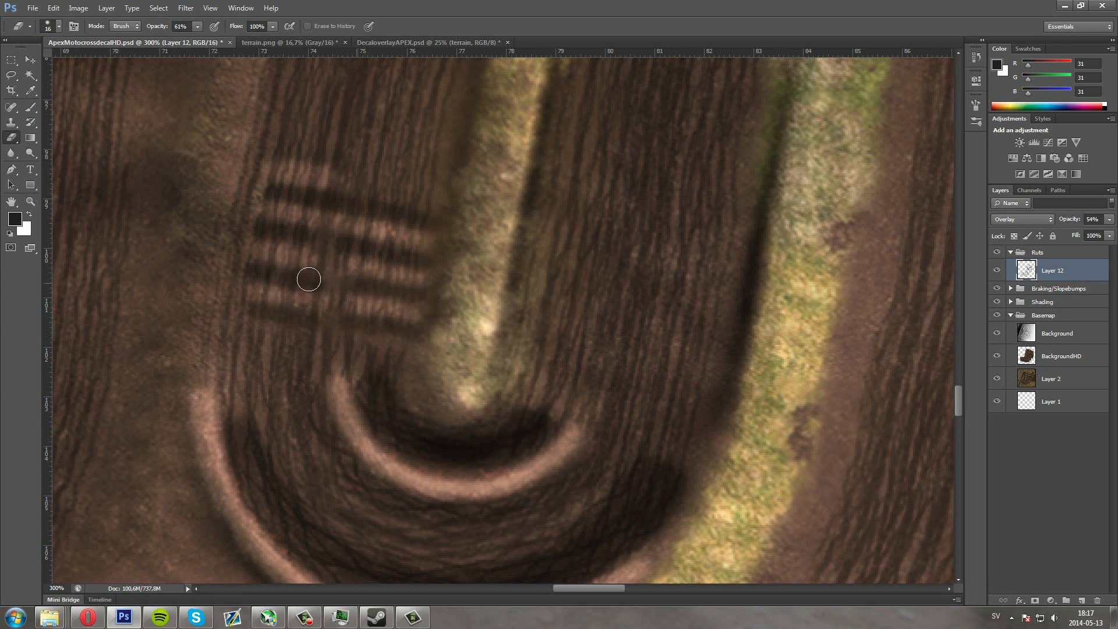
drag(262, 234, 353, 240)
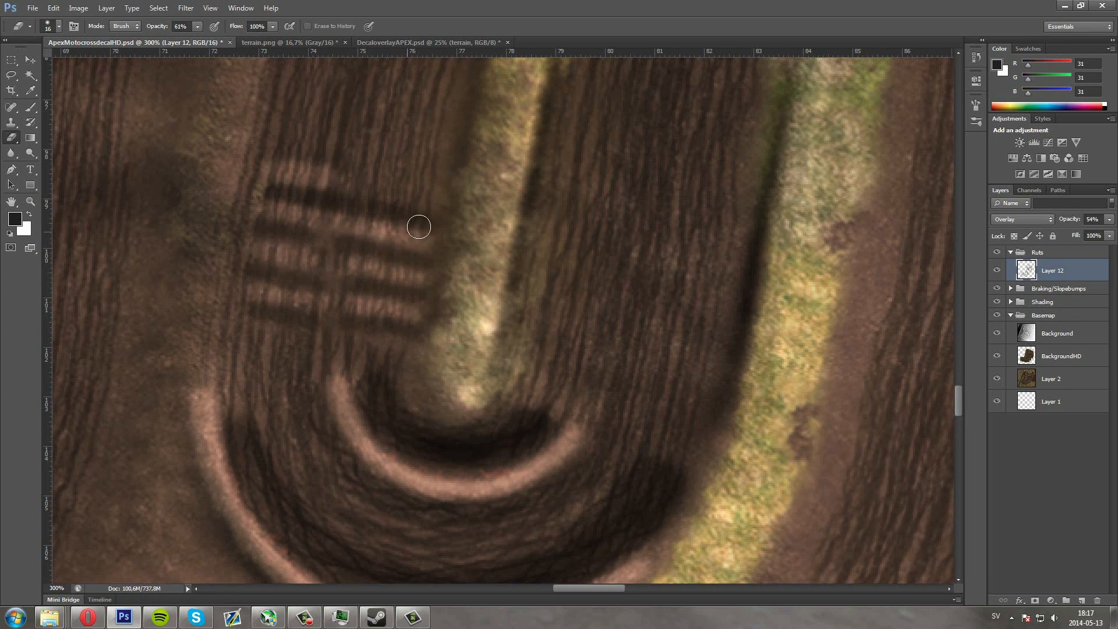
scroll(309, 195, up, 3)
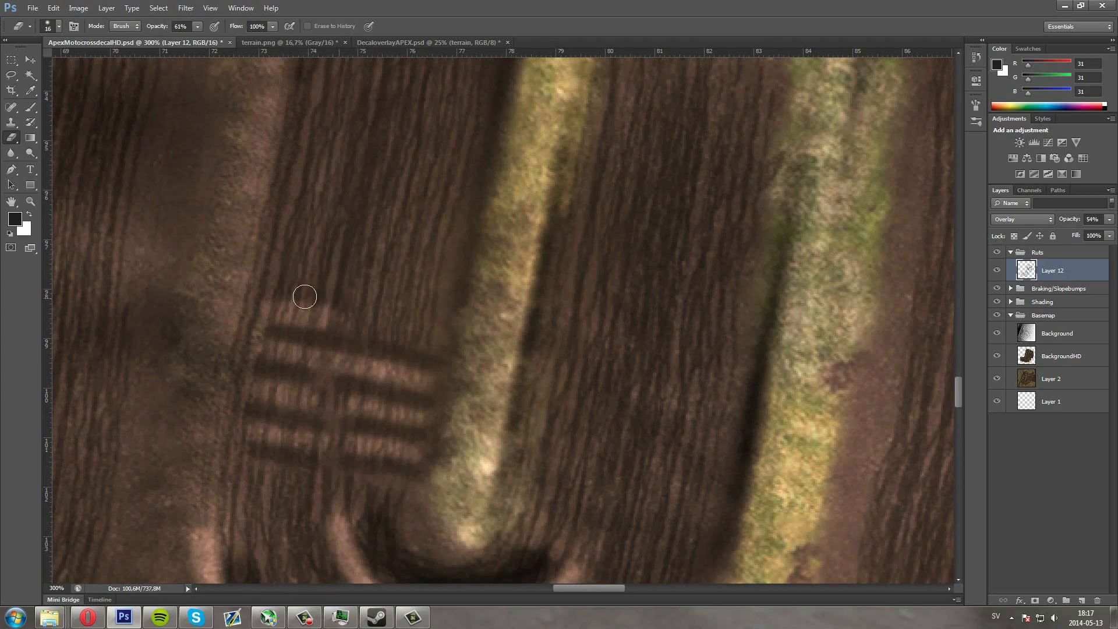
Inspect the wave section, the upper bends, the eastern hairpin and the middle lanes for ruts that still need erasing
scroll(375, 252, up, 3)
scroll(381, 256, down, 2)
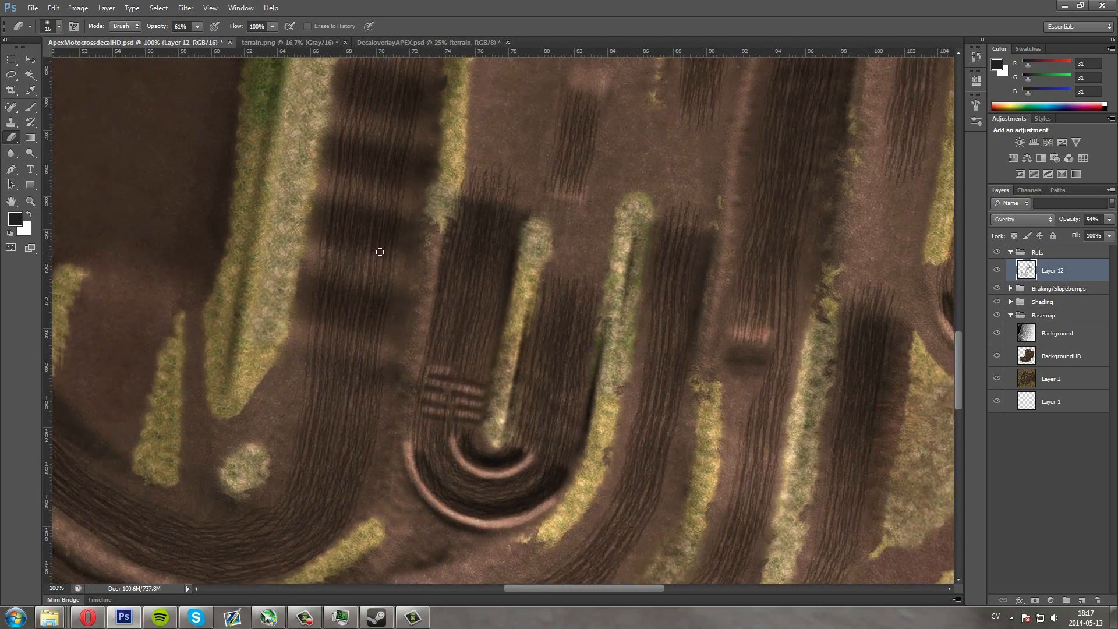
scroll(497, 234, up, 5)
scroll(497, 234, up, 8)
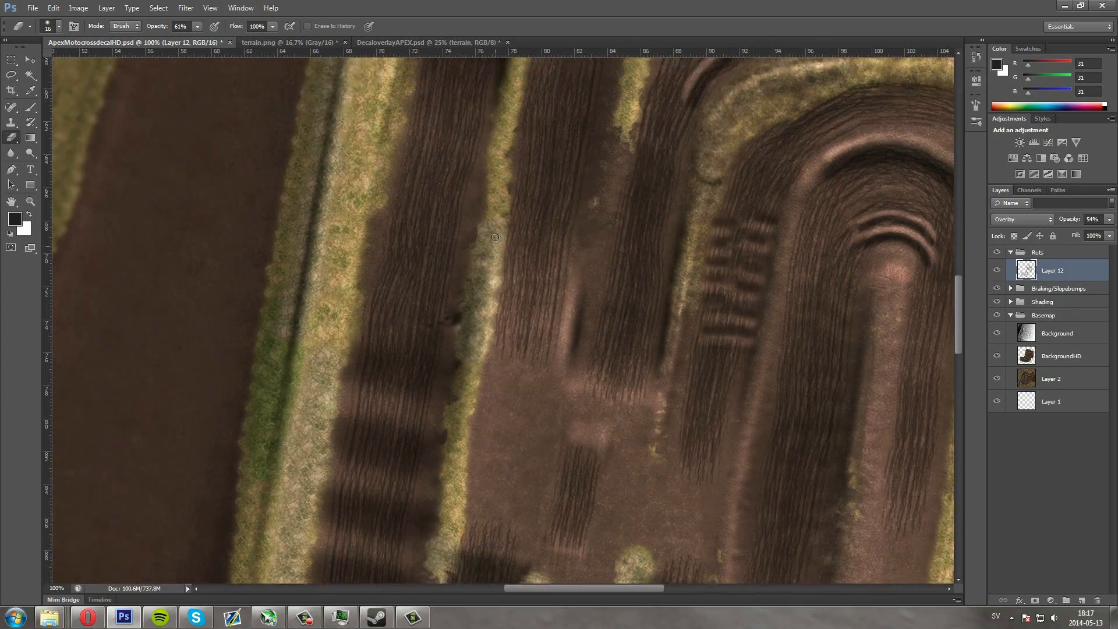
scroll(494, 233, up, 1)
scroll(498, 233, right, 5)
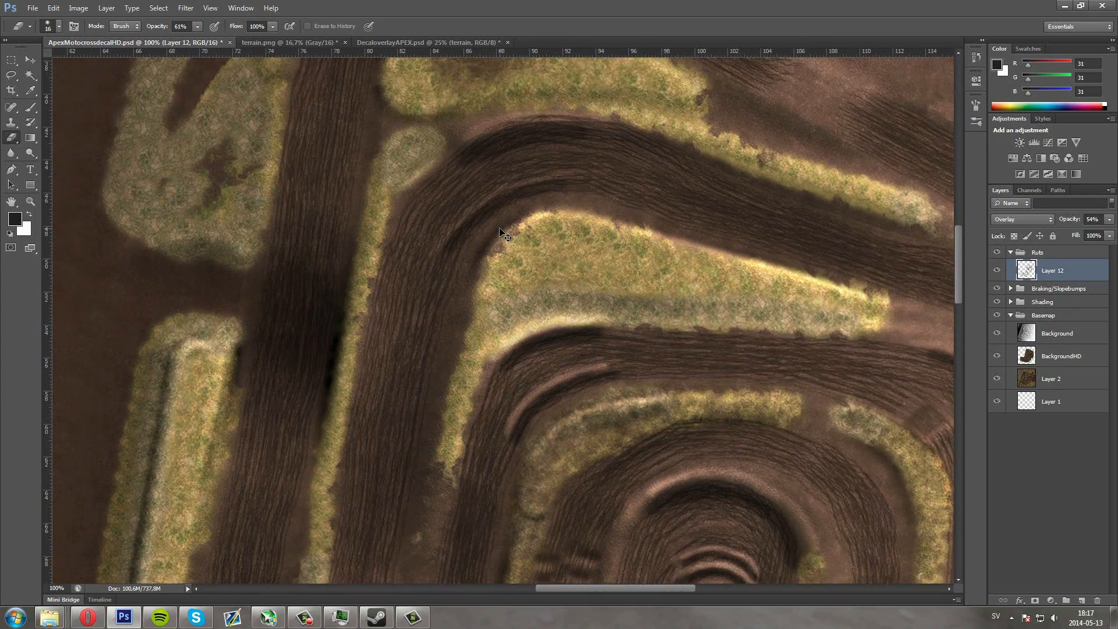
scroll(568, 183, right, 8)
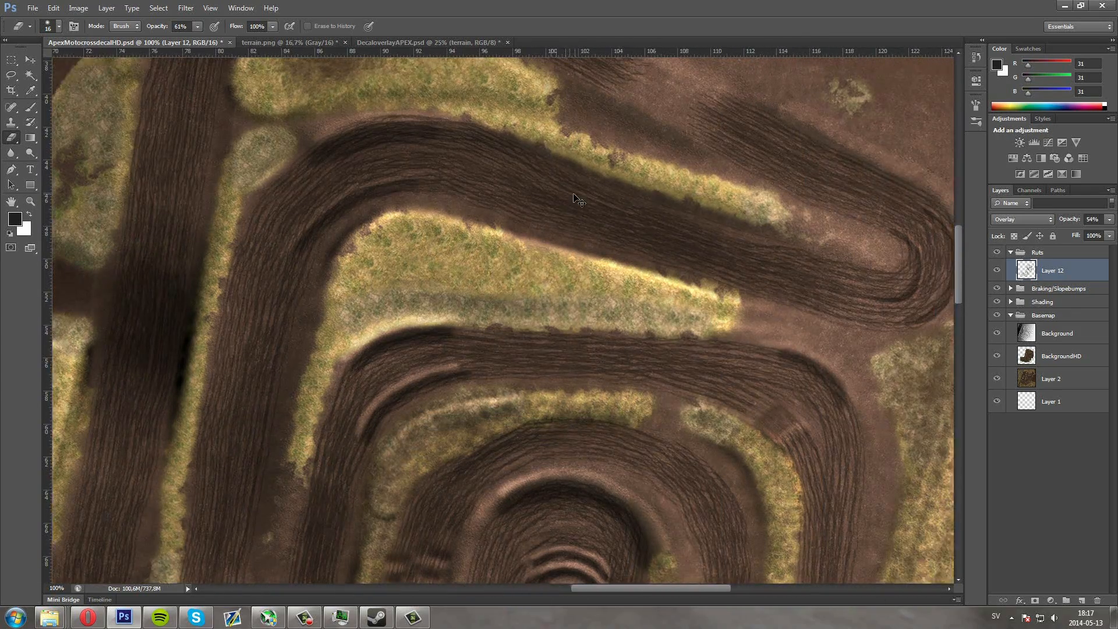
scroll(558, 200, up, 4)
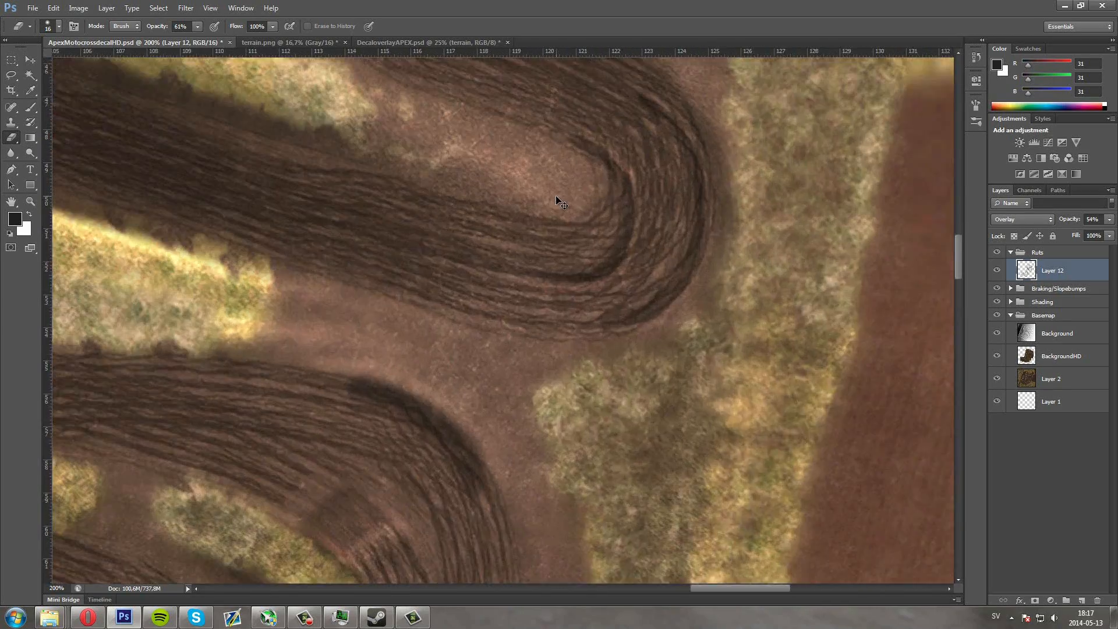
scroll(547, 192, up, 1)
scroll(547, 192, right, 2)
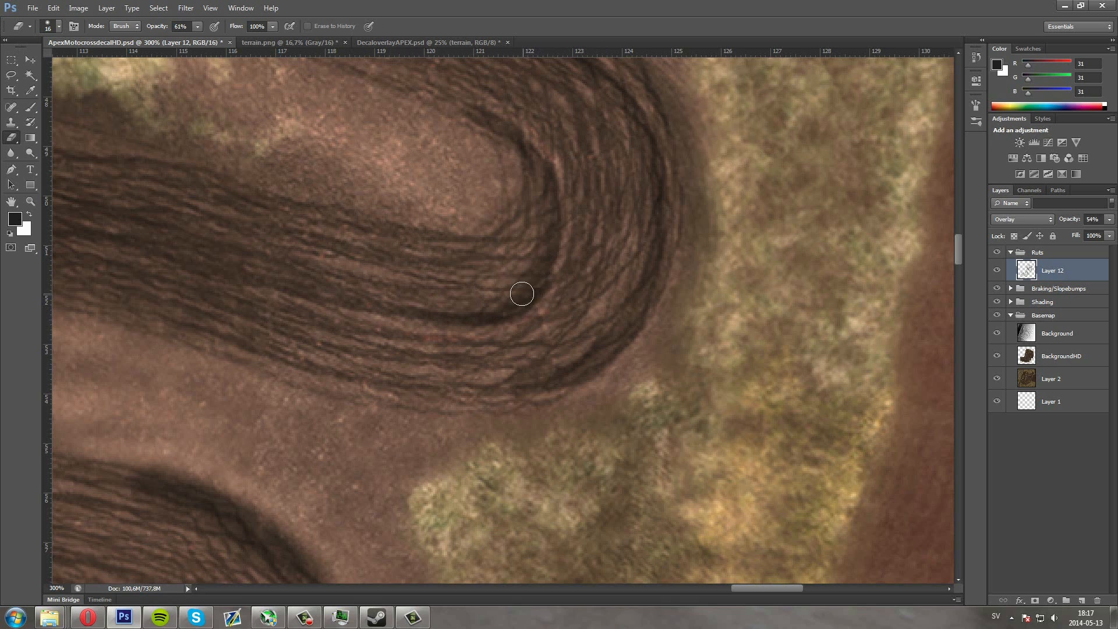
scroll(569, 220, up, 5)
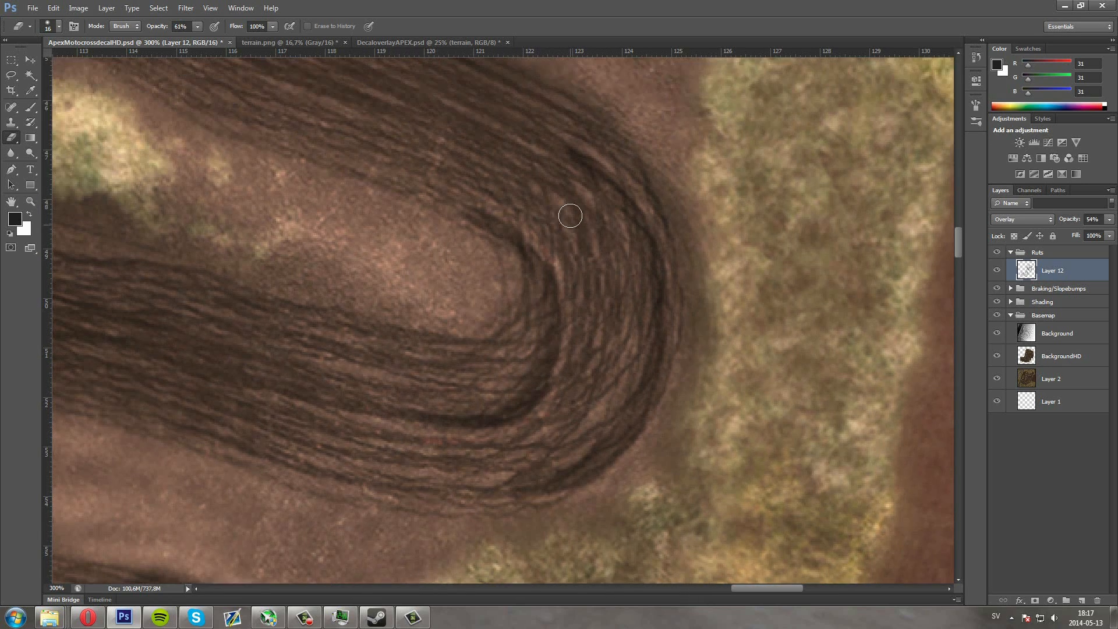
scroll(569, 219, left, 5)
scroll(567, 217, up, 6)
scroll(568, 218, left, 10)
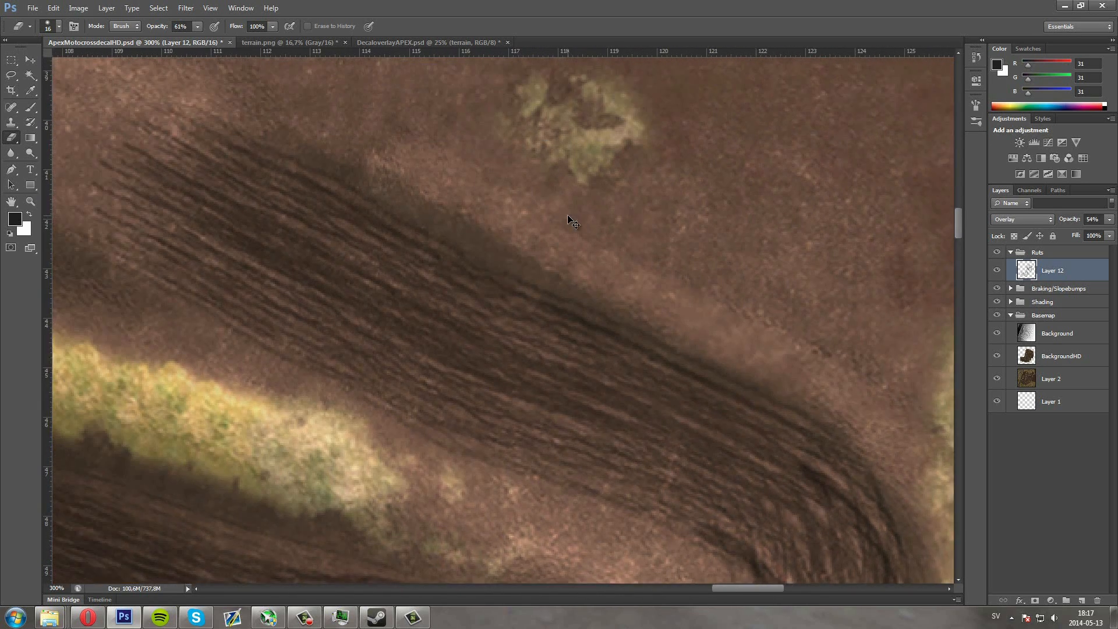
scroll(563, 217, down, 3)
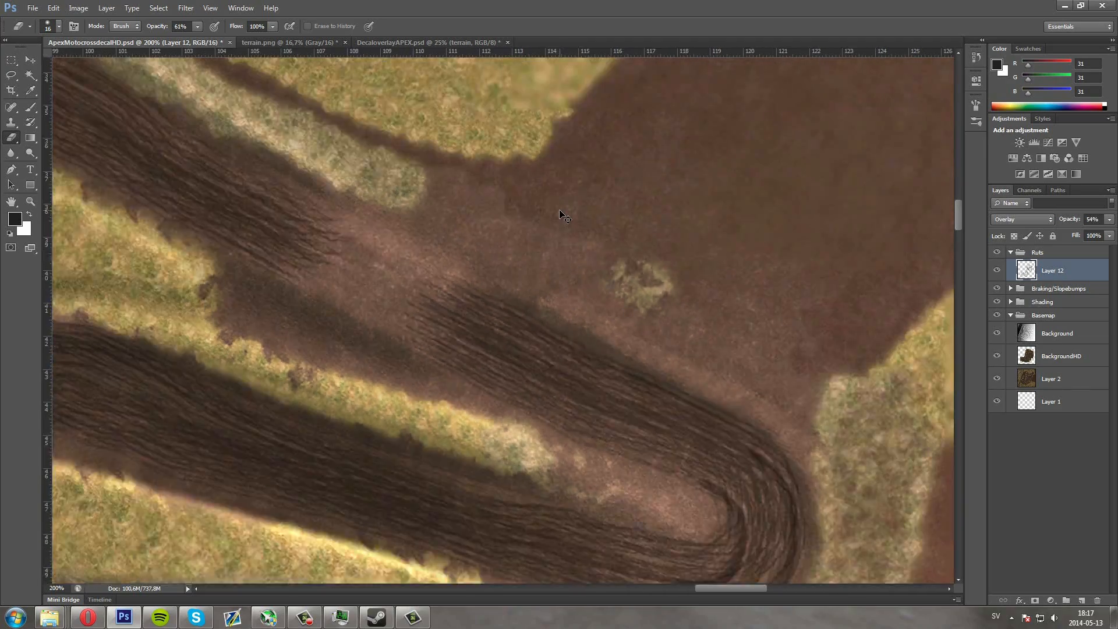
scroll(524, 230, down, 2)
scroll(493, 237, down, 10)
scroll(493, 237, left, 2)
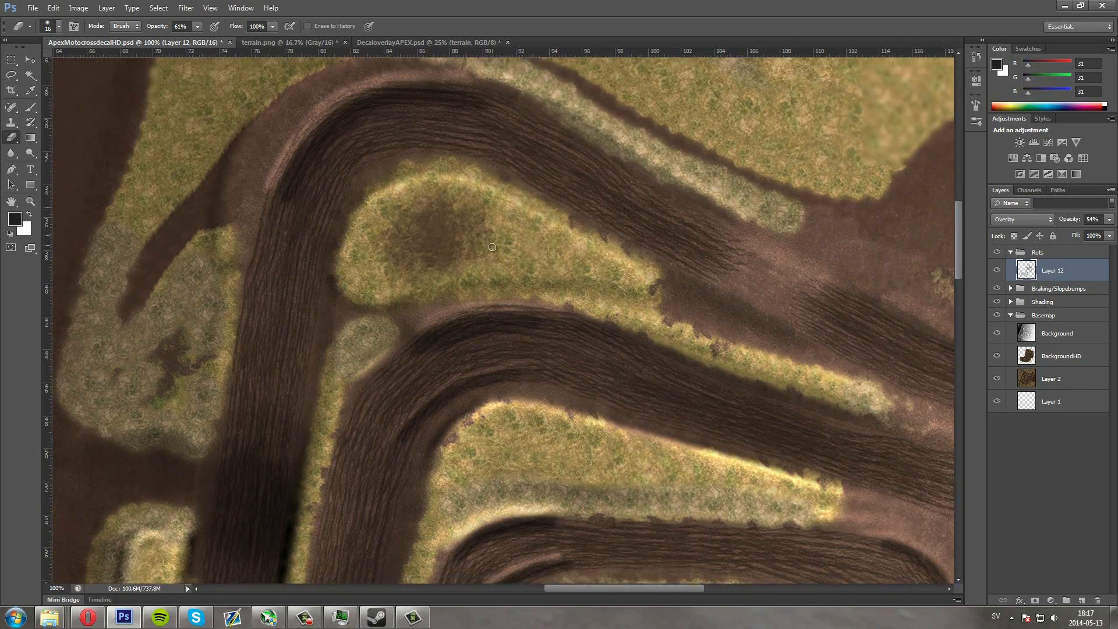
scroll(436, 249, down, 5)
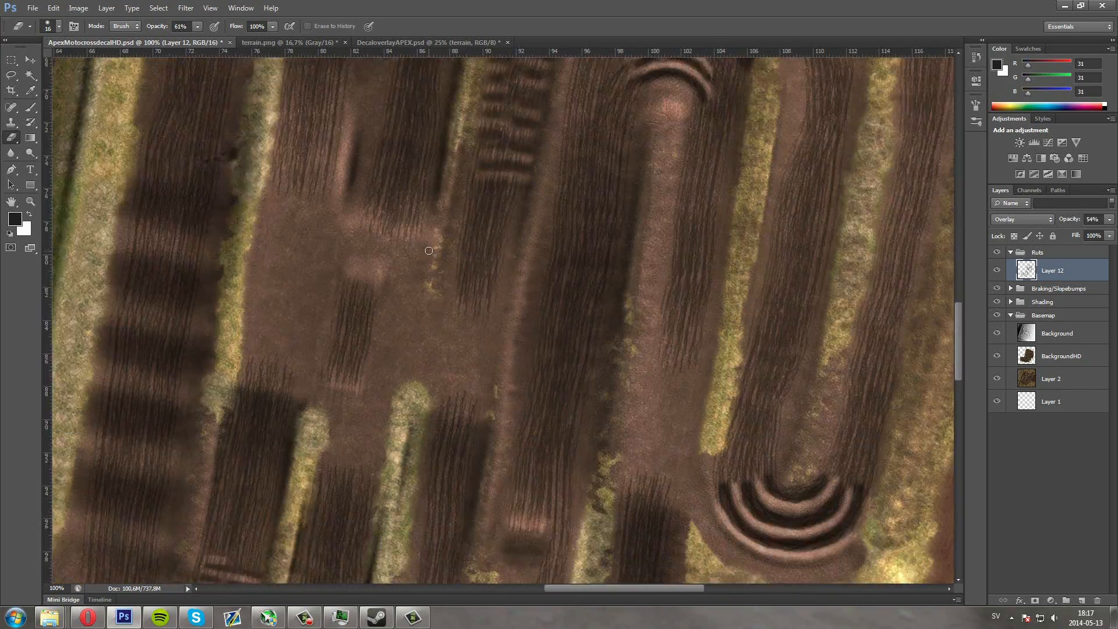
scroll(427, 257, left, 4)
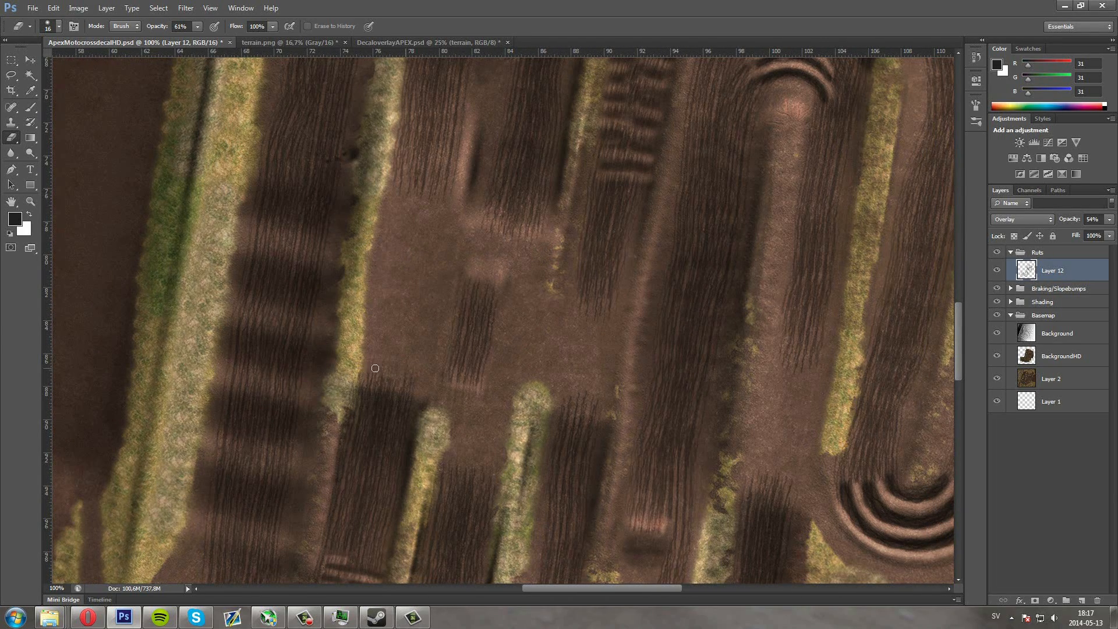
Set the eraser size to 56 px and fade the ruts in the dark troughs of the wave section's long western lane
scroll(375, 368, up, 4)
scroll(371, 326, left, 5)
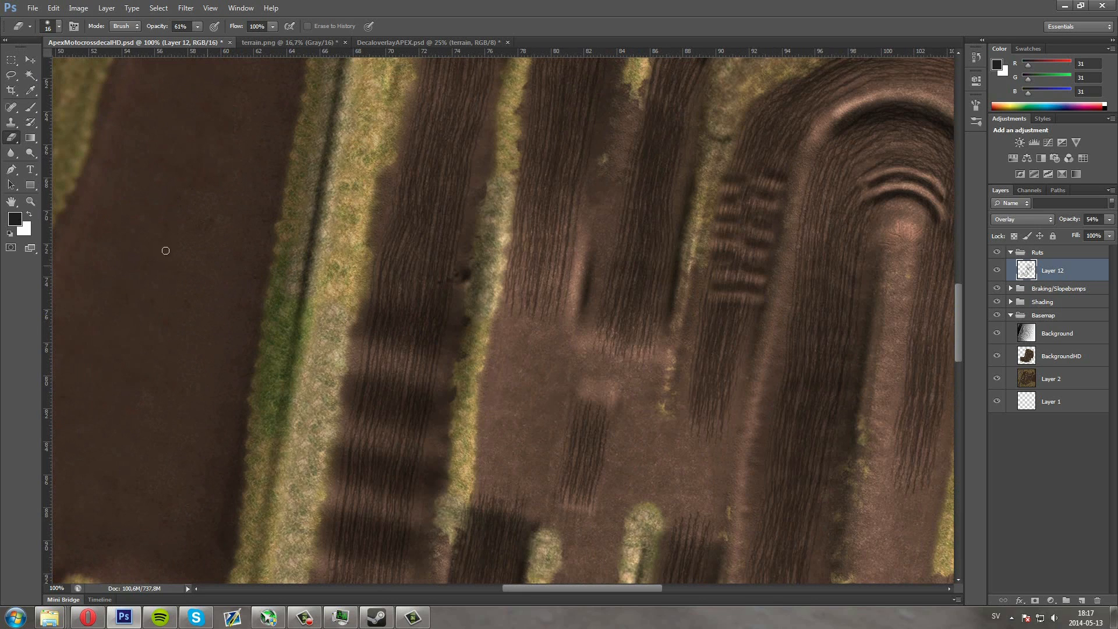
click(59, 26)
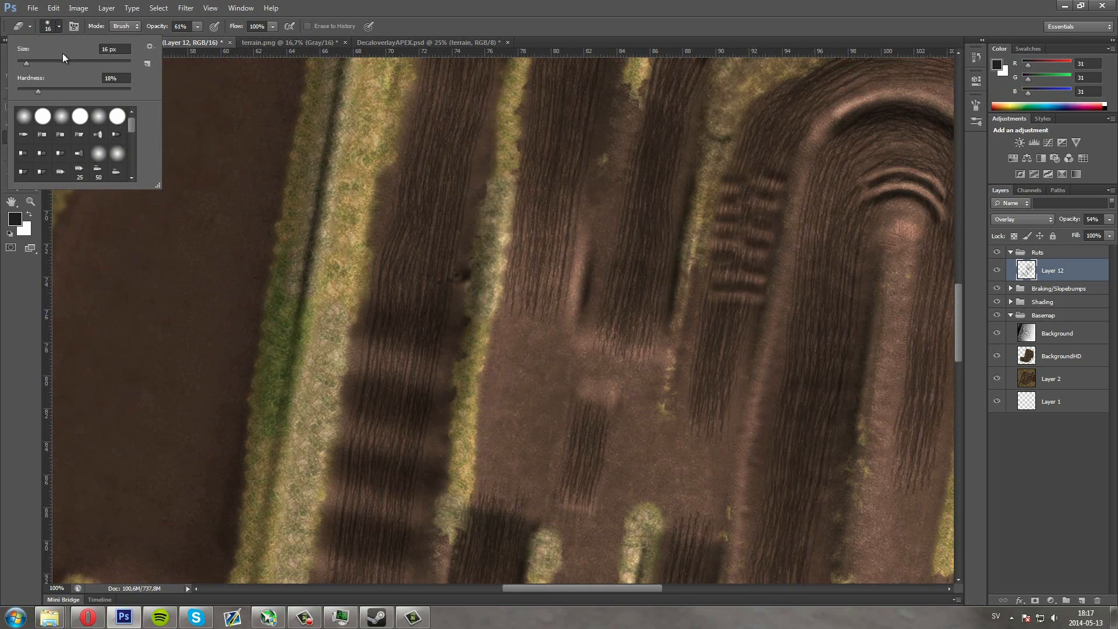
click(47, 63)
click(442, 348)
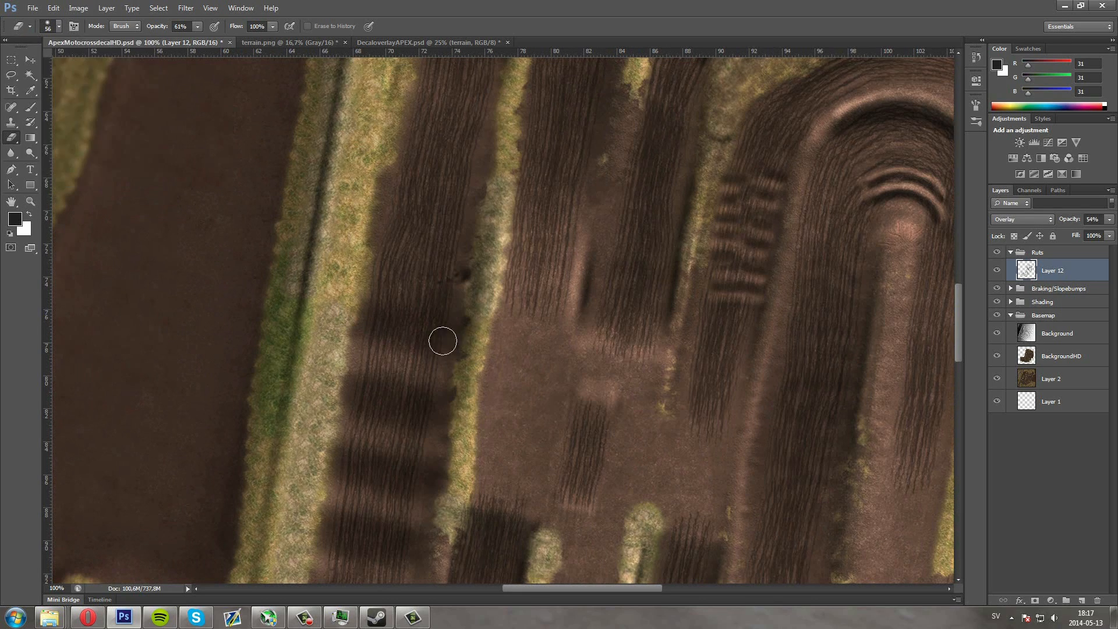
scroll(438, 363, down, 3)
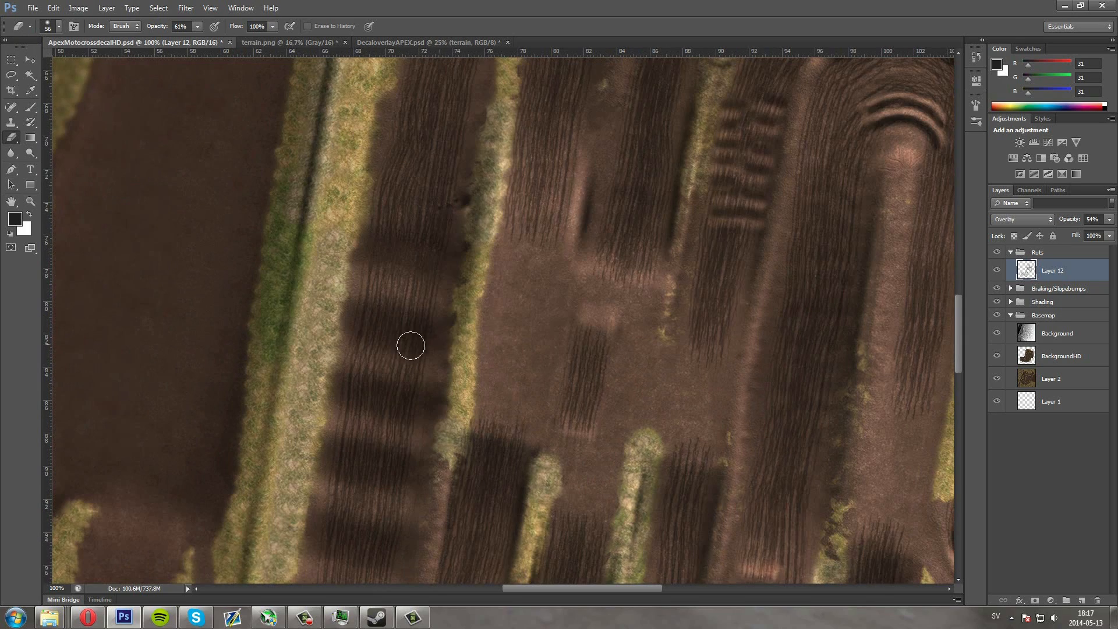
scroll(396, 336, down, 3)
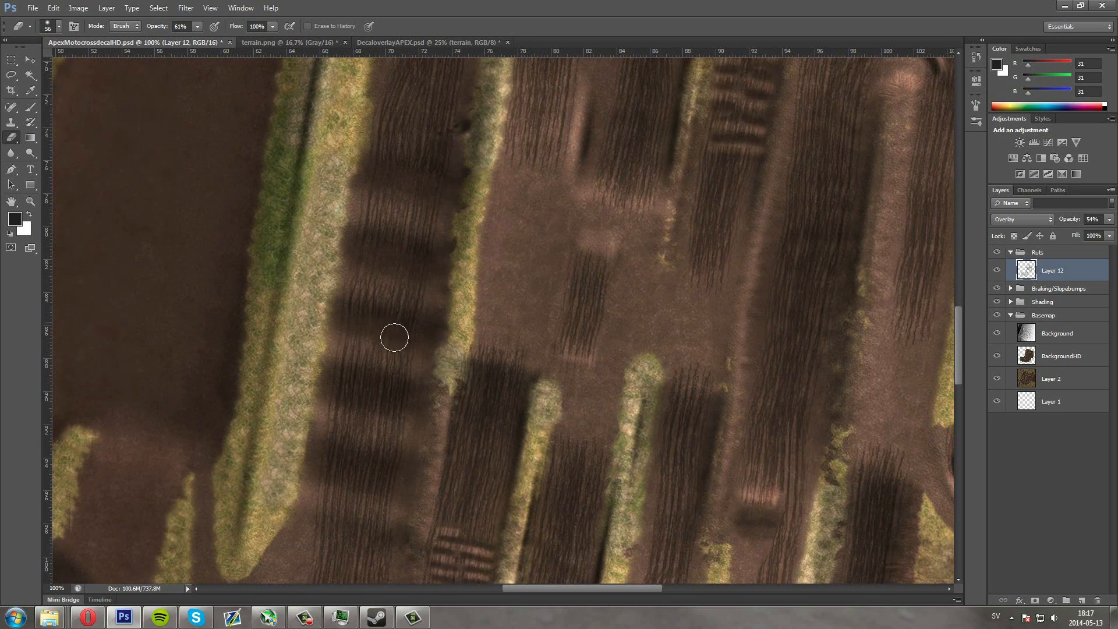
scroll(425, 337, down, 3)
scroll(426, 336, down, 1)
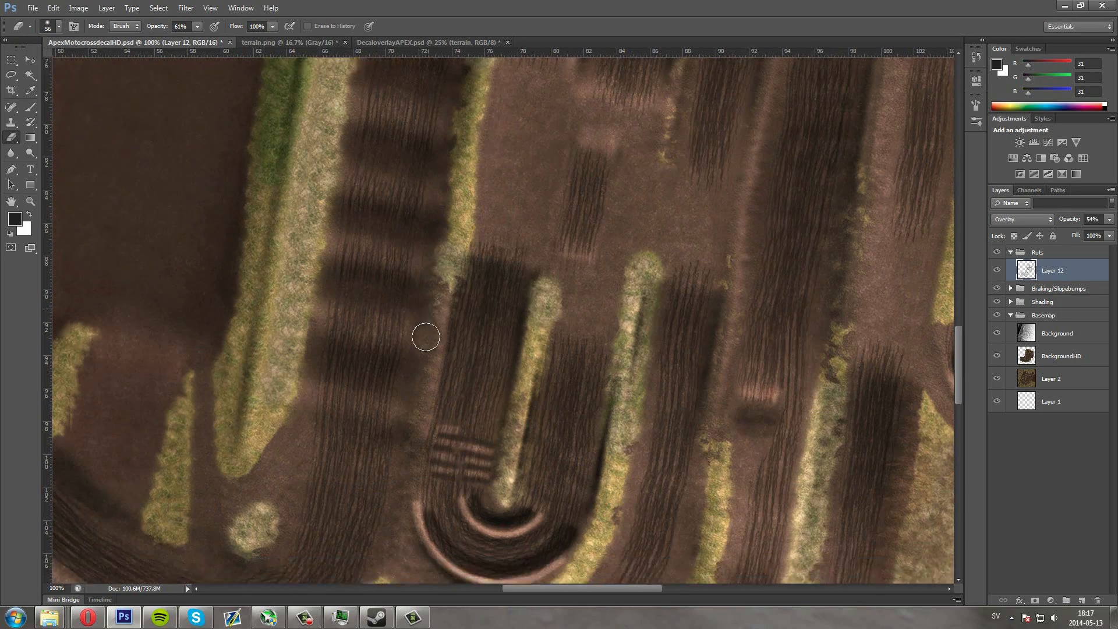
scroll(425, 337, down, 3)
scroll(402, 332, down, 3)
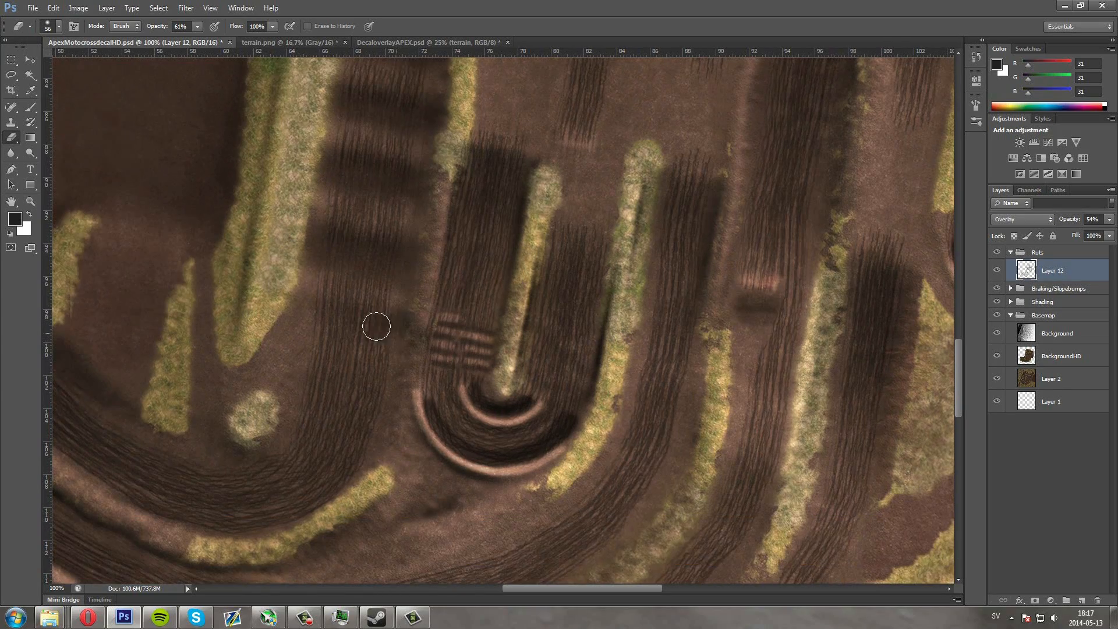
Fade the ruts in the dark troughs of the outer lane around the track's southern bend
scroll(376, 327, down, 6)
scroll(366, 340, left, 8)
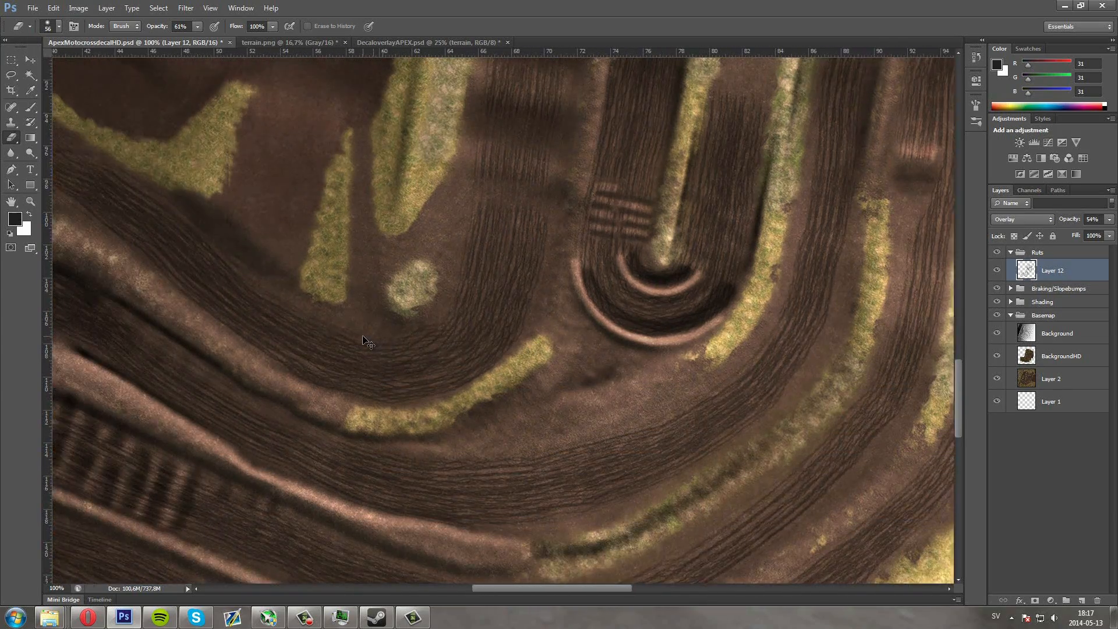
scroll(363, 340, left, 15)
scroll(349, 329, down, 6)
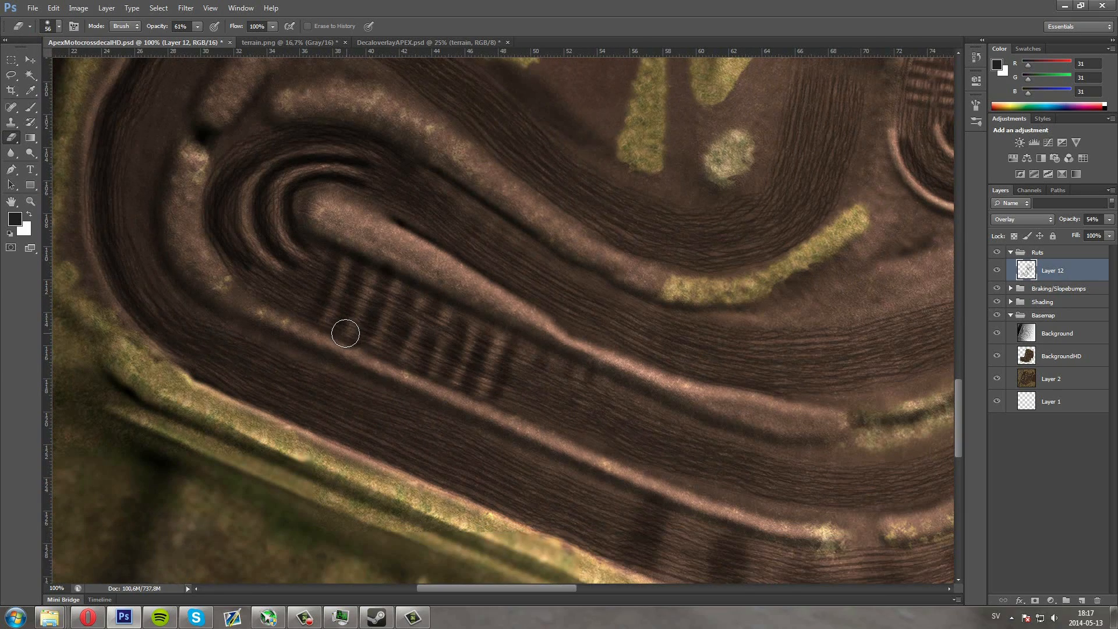
scroll(421, 347, down, 6)
scroll(454, 396, right, 8)
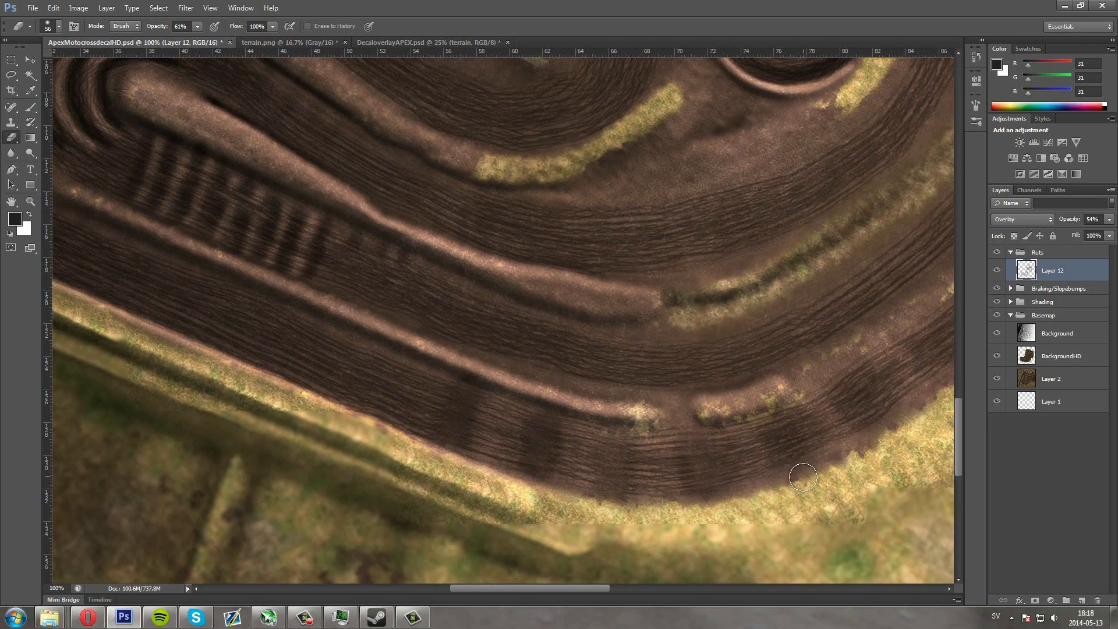
scroll(728, 419, right, 12)
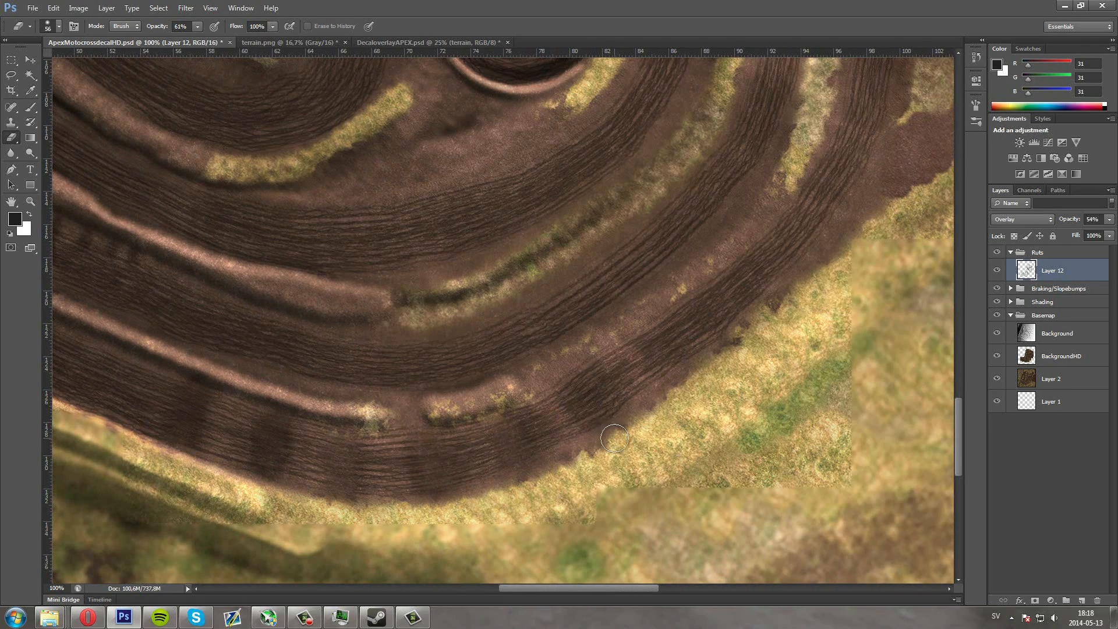
Inspect the southeastern lanes, the eastern hairpin and the western bends for ruts that still need erasing
scroll(695, 380, up, 15)
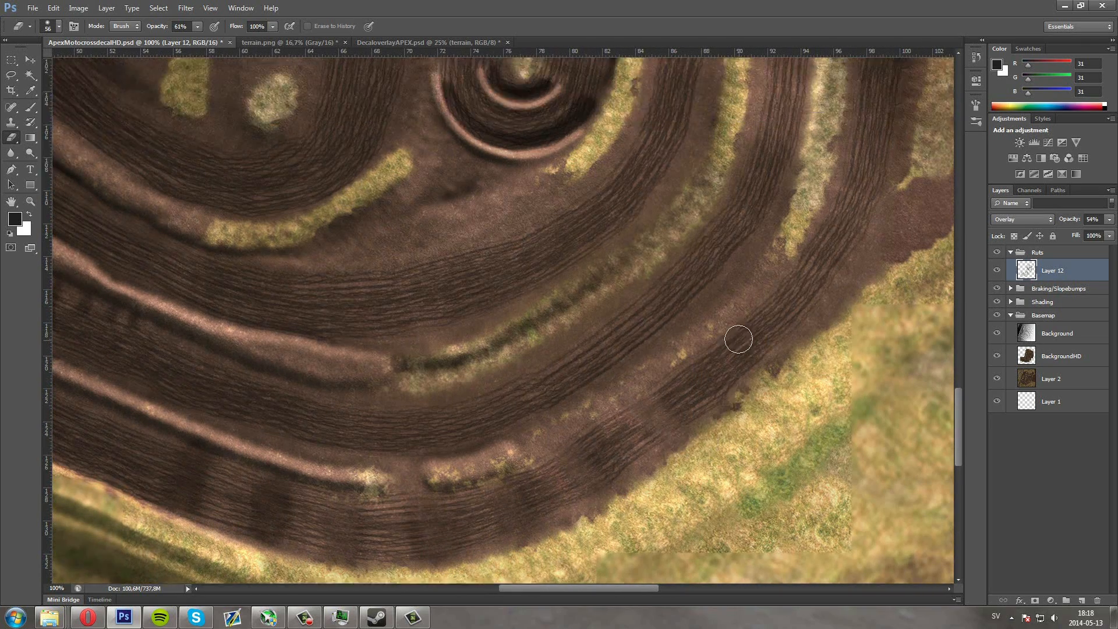
scroll(709, 327, right, 10)
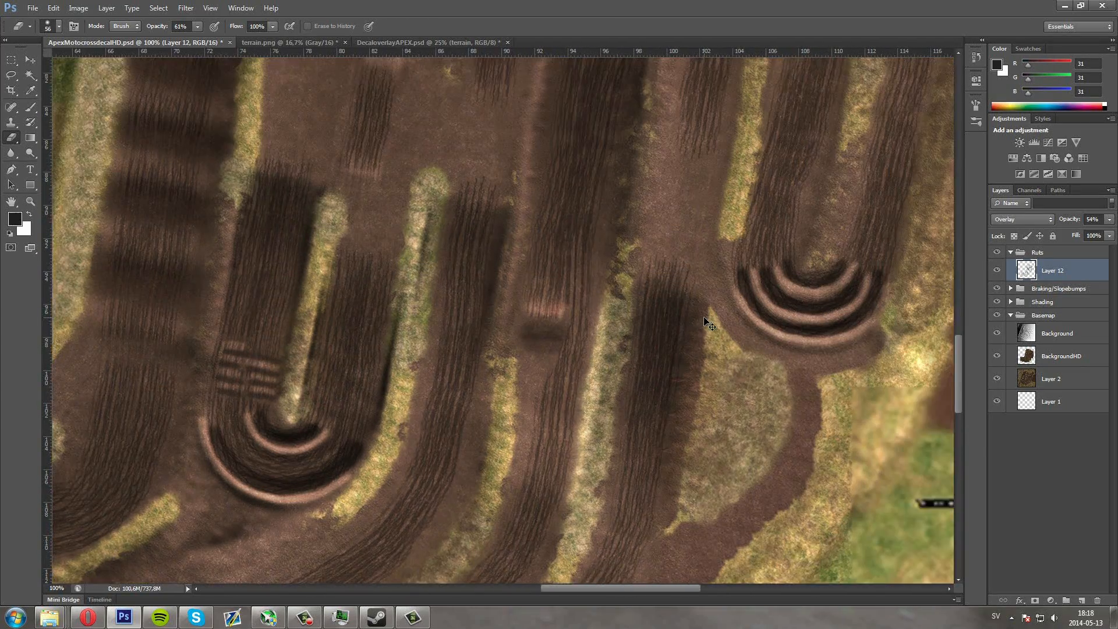
scroll(585, 269, up, 15)
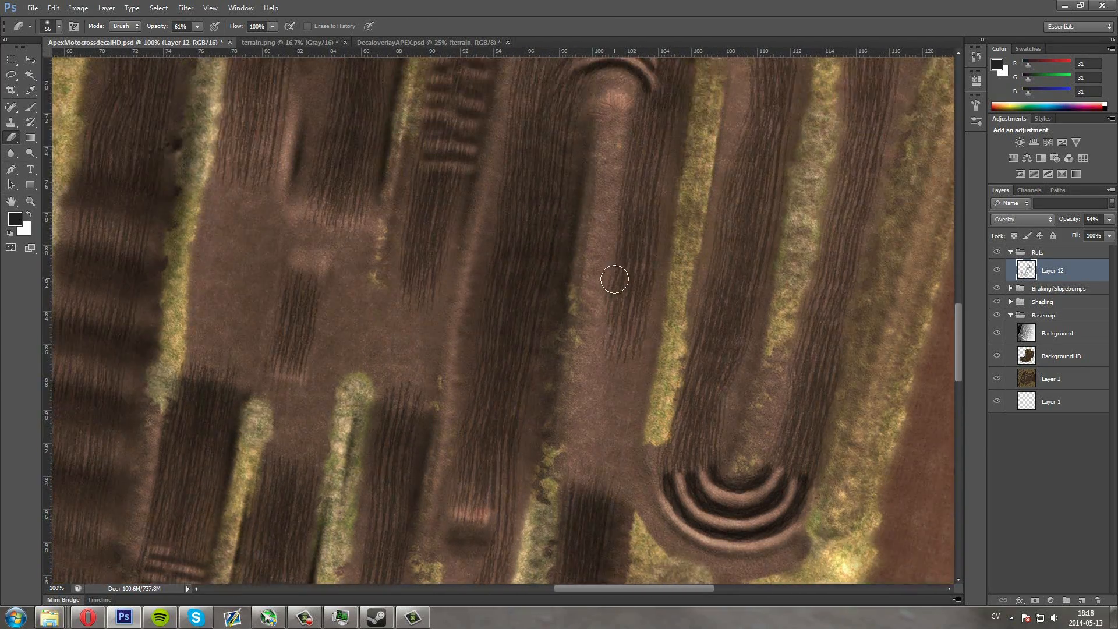
scroll(616, 284, down, 20)
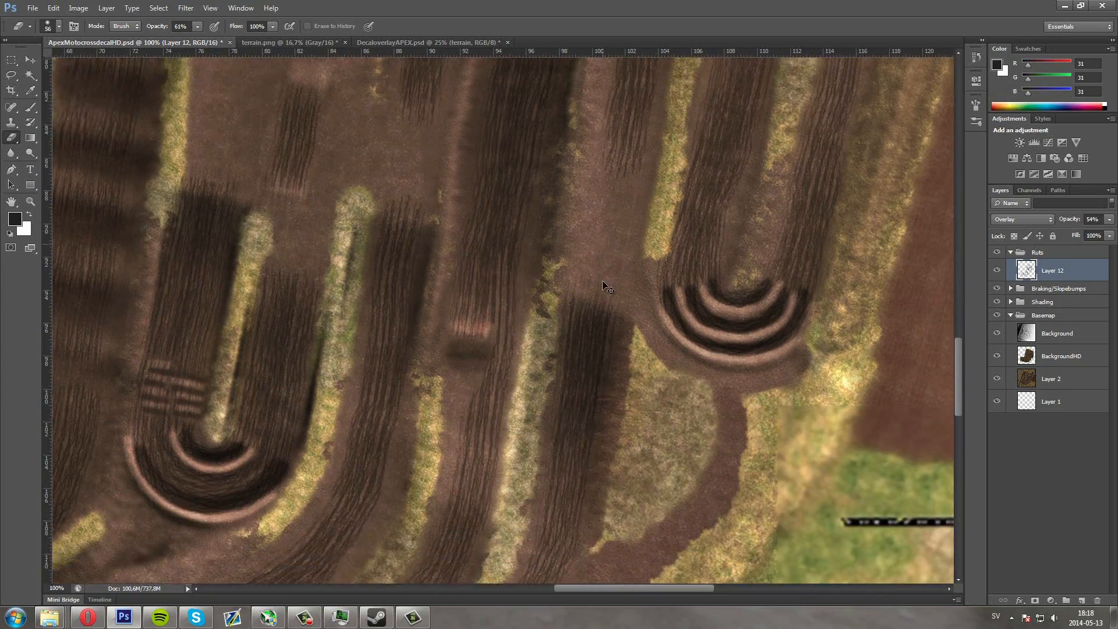
scroll(602, 293, left, 10)
scroll(582, 293, down, 10)
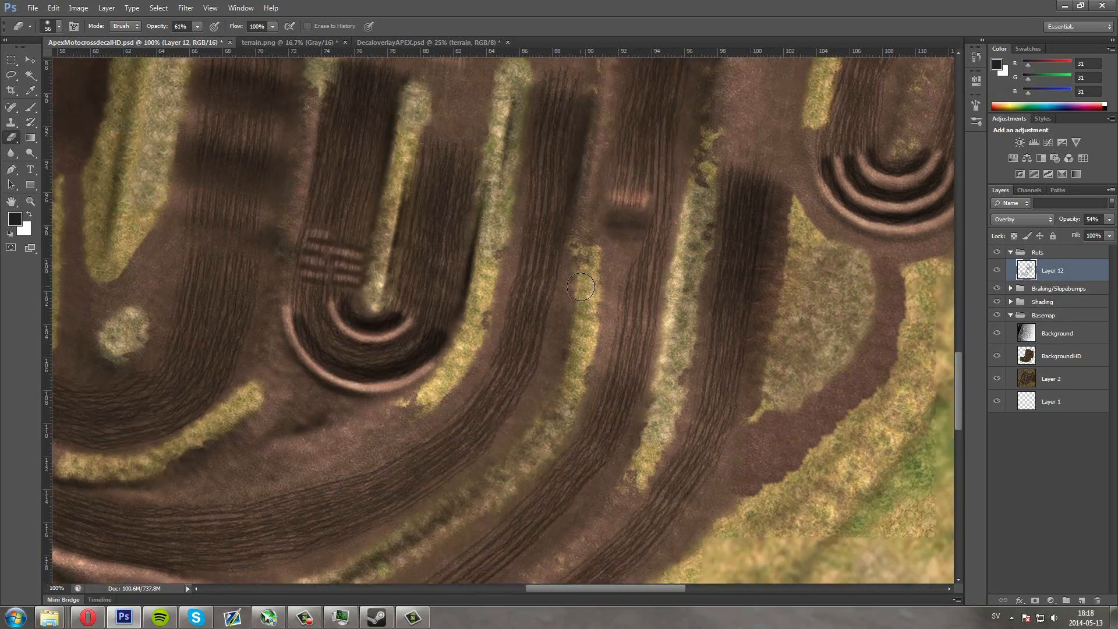
scroll(574, 293, left, 15)
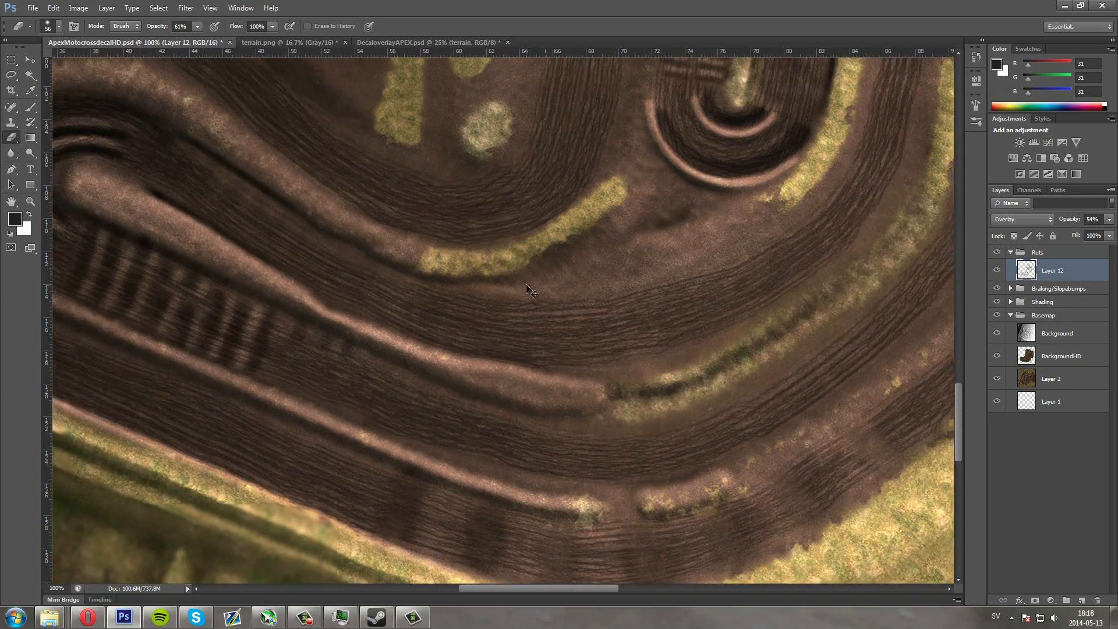
scroll(526, 287, up, 2)
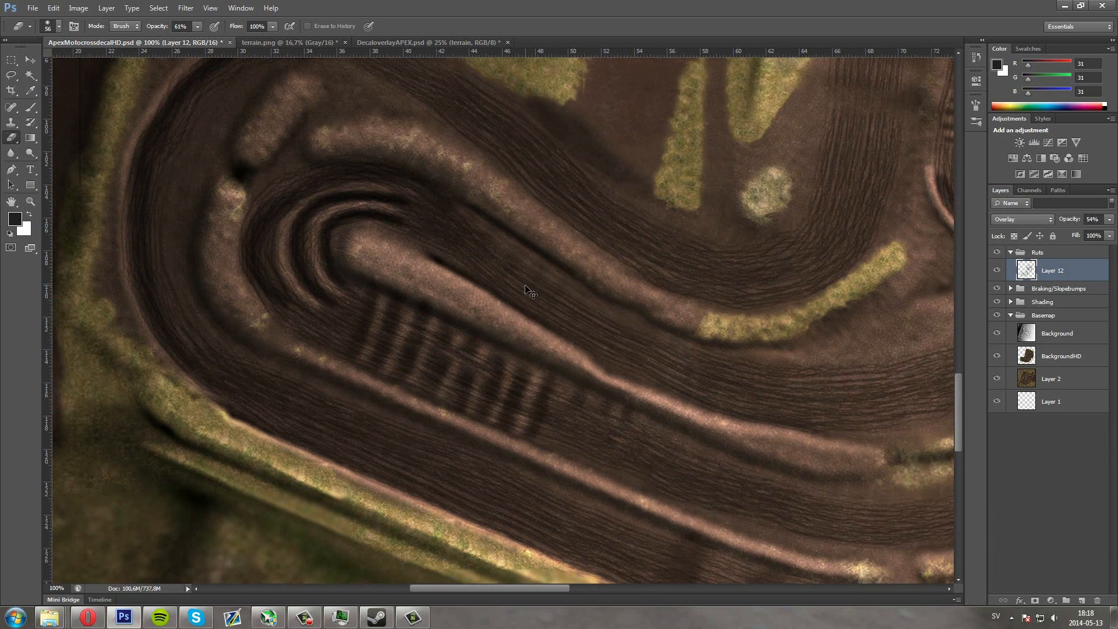
Set the eraser size to 31 px and fade the ruts in the dark troughs of the bump row beside the western hairpin's central ridge
scroll(530, 291, up, 1)
click(49, 27)
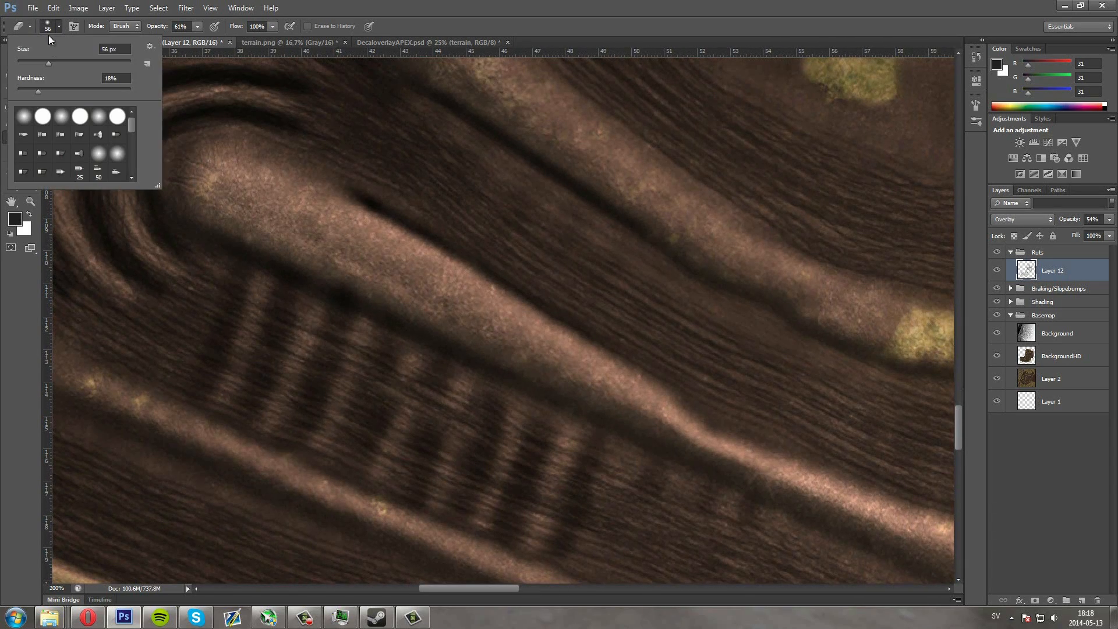
drag(48, 63, 33, 61)
click(482, 414)
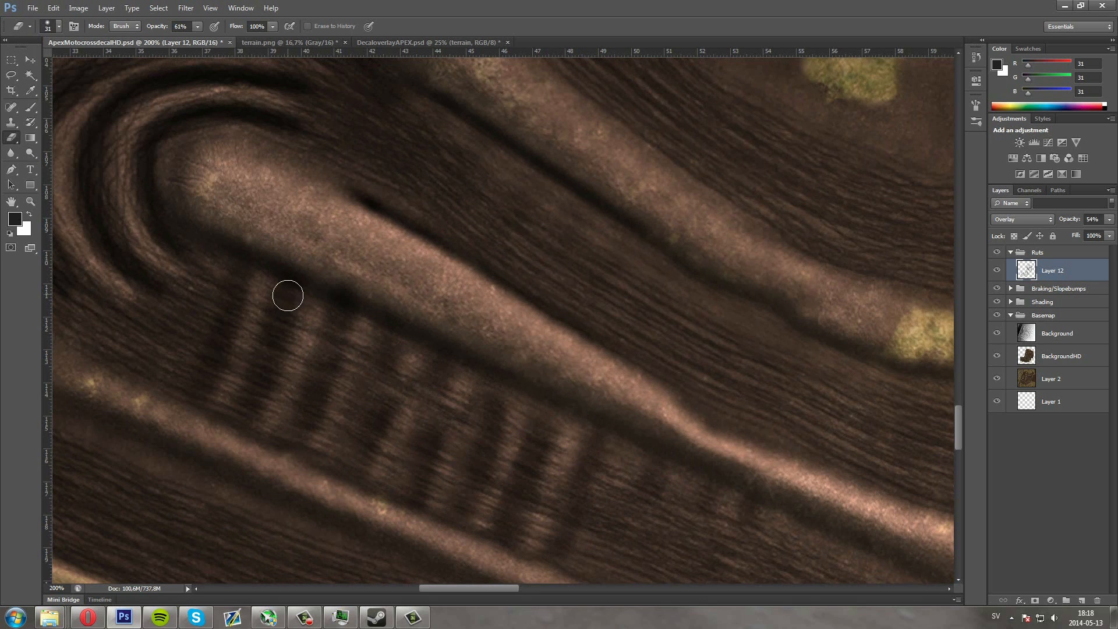
Fade the ruts in the dark grooves between the curved ridges of the western hairpin
scroll(228, 361, up, 5)
scroll(288, 406, left, 4)
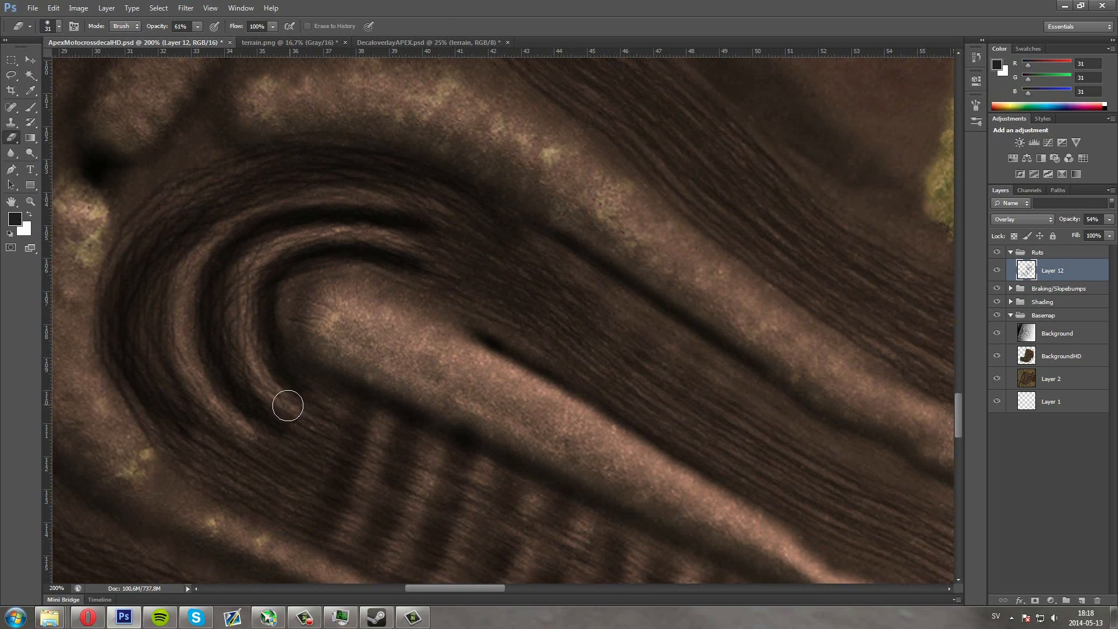
mouse_move(288, 406)
mouse_down()
mouse_move(246, 342)
mouse_move(246, 270)
mouse_move(289, 237)
mouse_move(360, 231)
mouse_move(433, 257)
mouse_move(389, 214)
mouse_move(440, 215)
mouse_move(363, 195)
mouse_move(306, 196)
mouse_move(215, 227)
mouse_move(182, 324)
mouse_move(184, 370)
mouse_move(225, 425)
mouse_up()
scroll(225, 425, up, 3)
scroll(227, 361, left, 4)
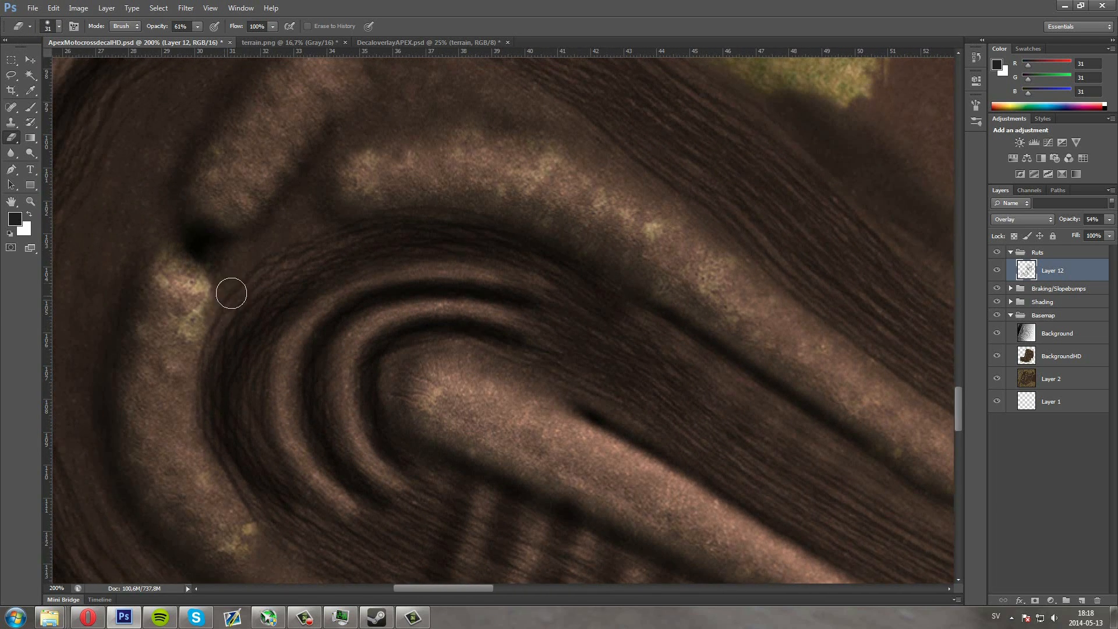
Check the rut blending over the whole track and save ApexMotocrossdecalHD.psd
scroll(362, 273, down, 3)
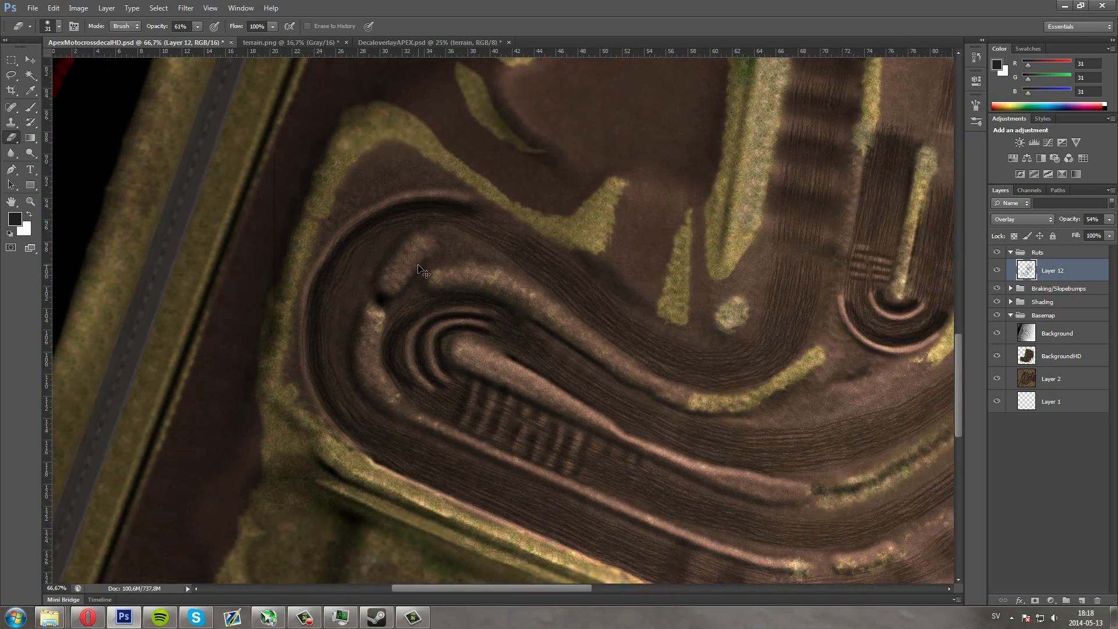
scroll(424, 272, right, 10)
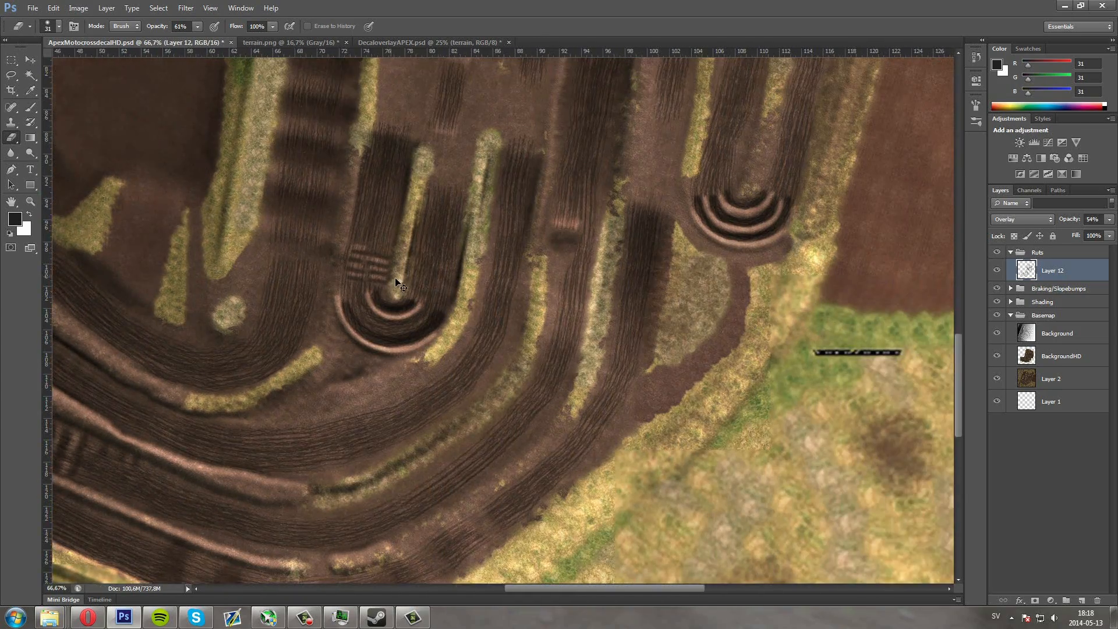
scroll(396, 285, right, 2)
scroll(408, 285, up, 10)
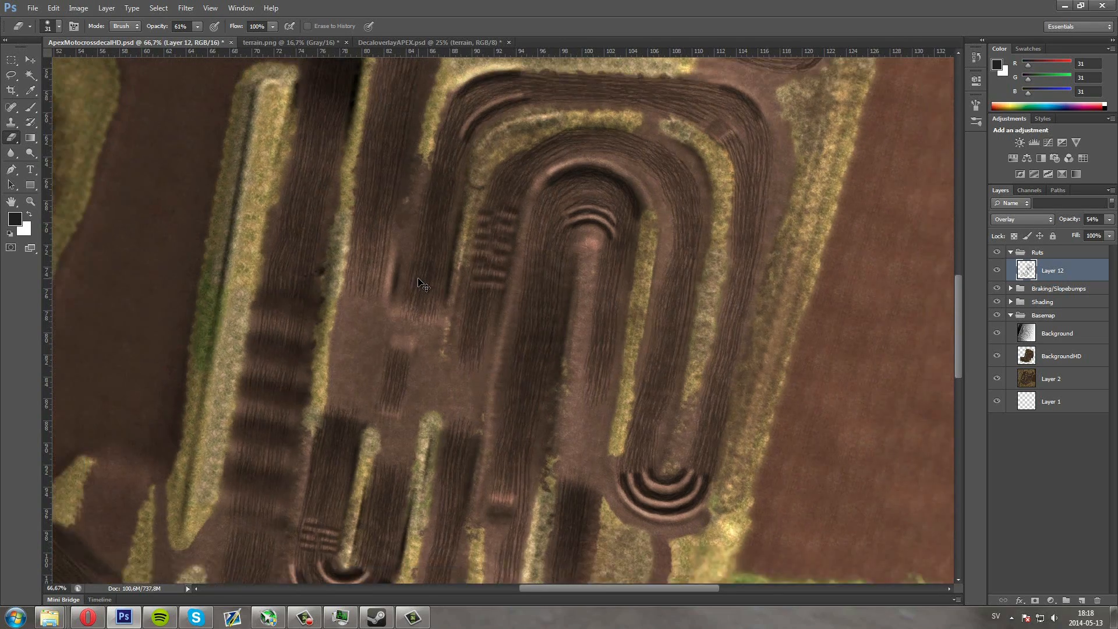
scroll(423, 285, down, 2)
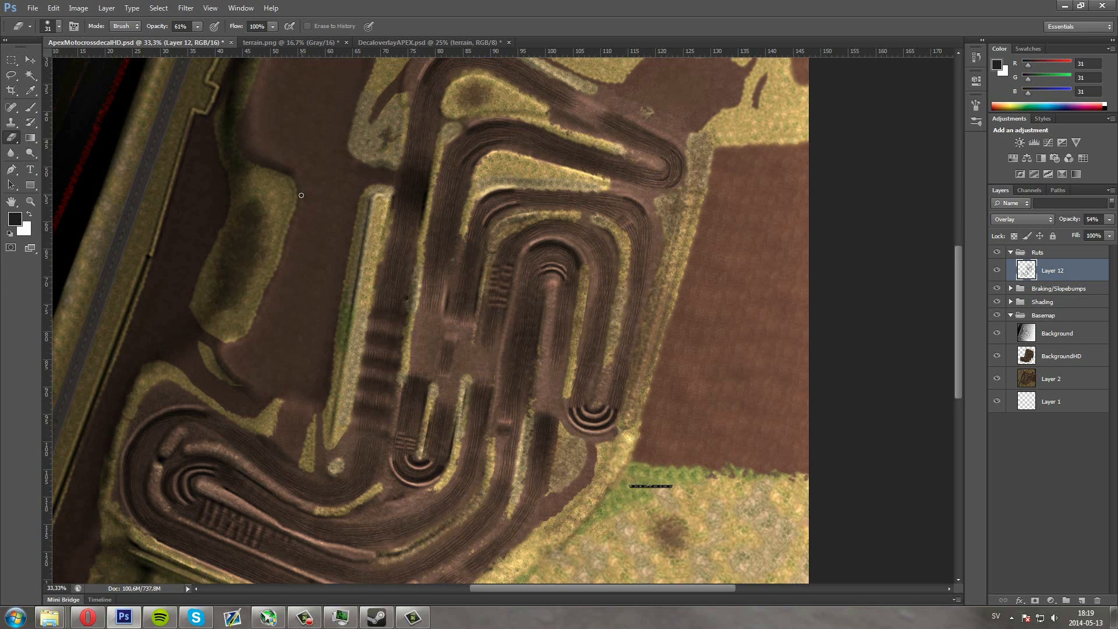
scroll(301, 195, up, 5)
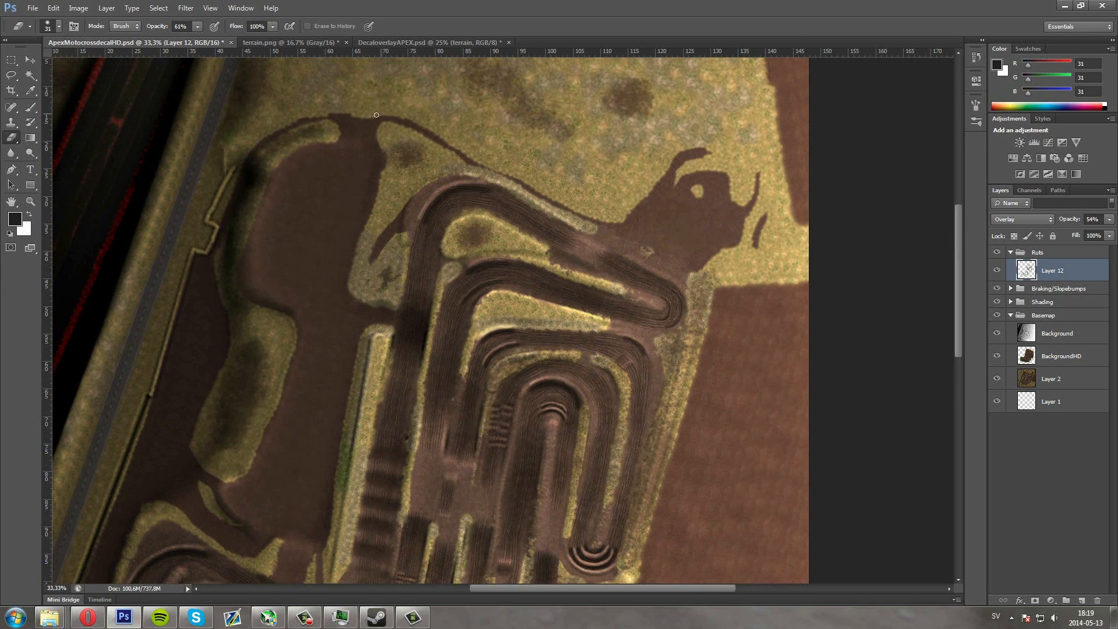
scroll(294, 506, down, 9)
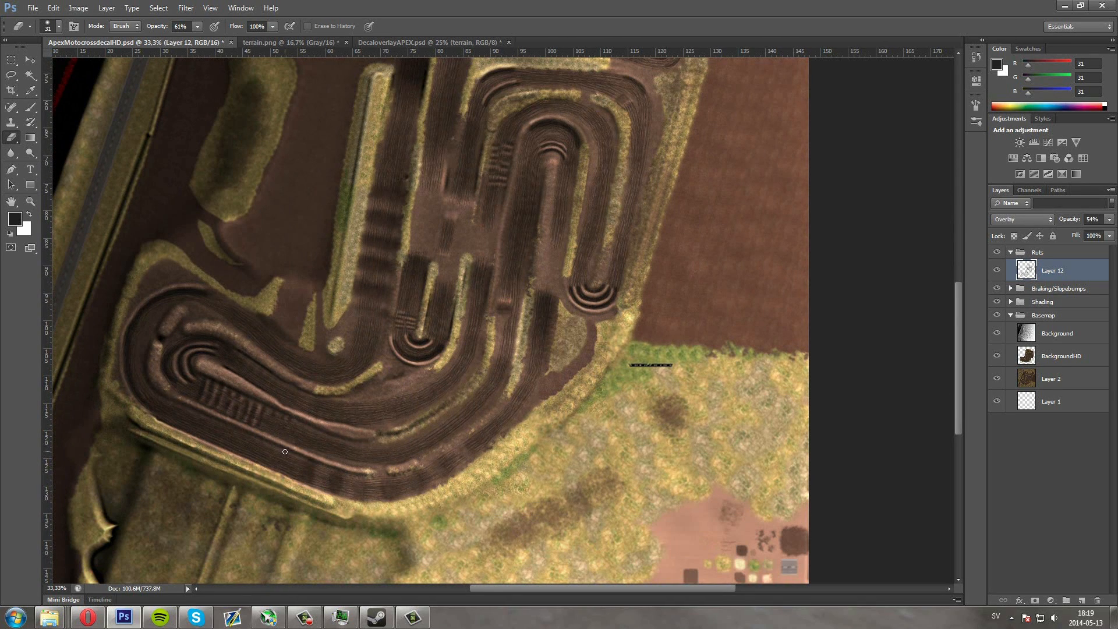
key(ctrl+s)
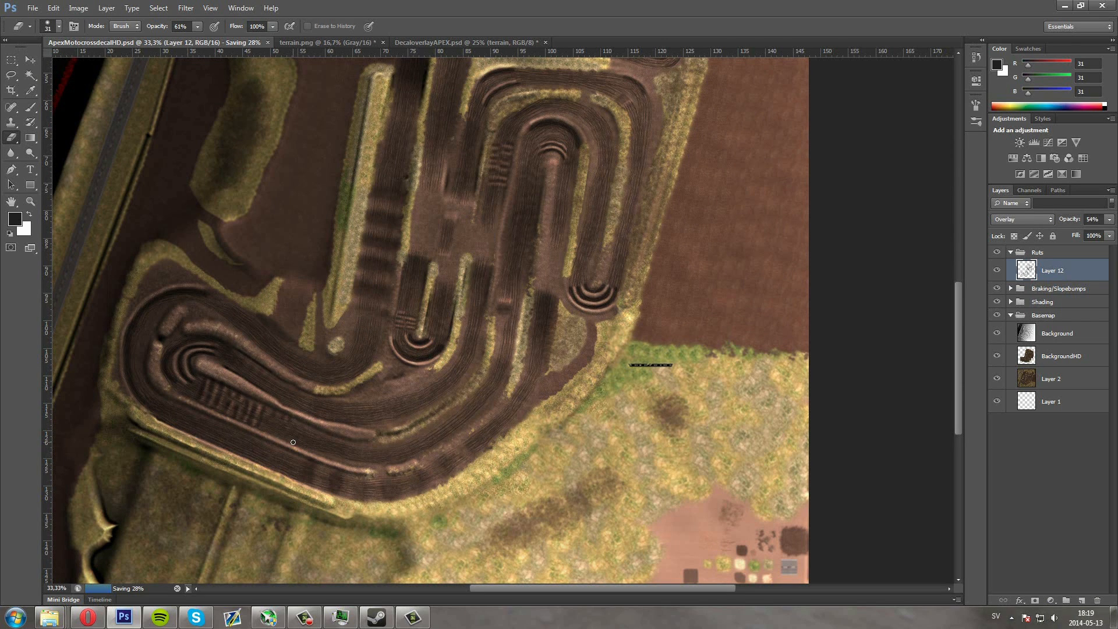
Examine the finished ruts on the lower hairpins, the wave section, the middle lanes and the northern bends
key(ctrl+plus)
key(ctrl+plus)
key(ctrl+plus)
key(ctrl+plus)
key(ctrl+plus)
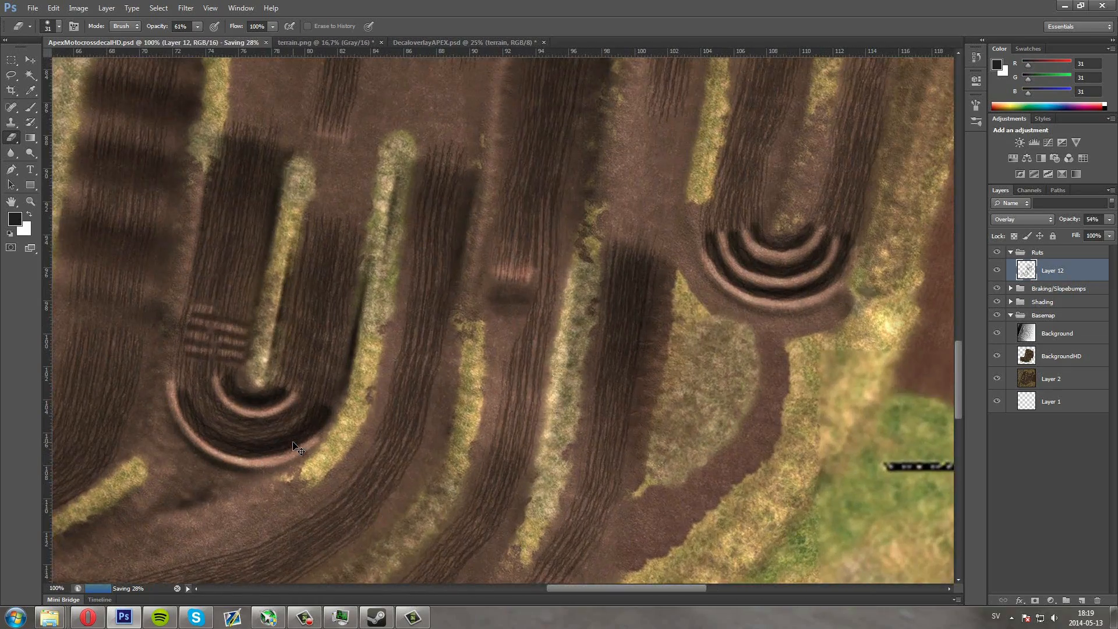
key(ctrl+minus)
key(ctrl+minus)
key(ctrl+minus)
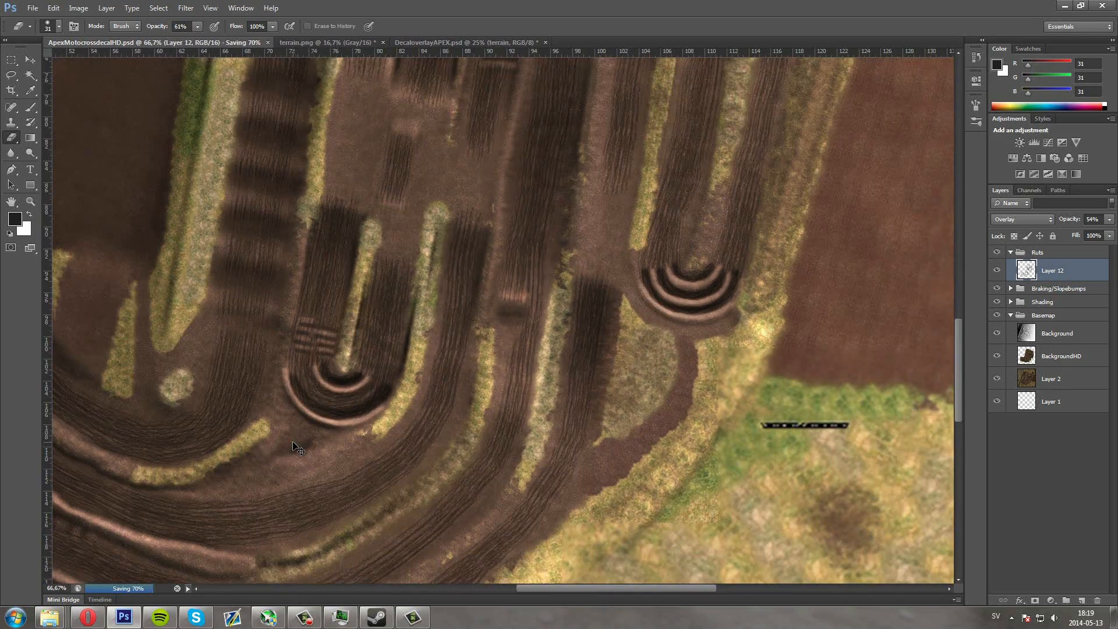
scroll(349, 371, up, 5)
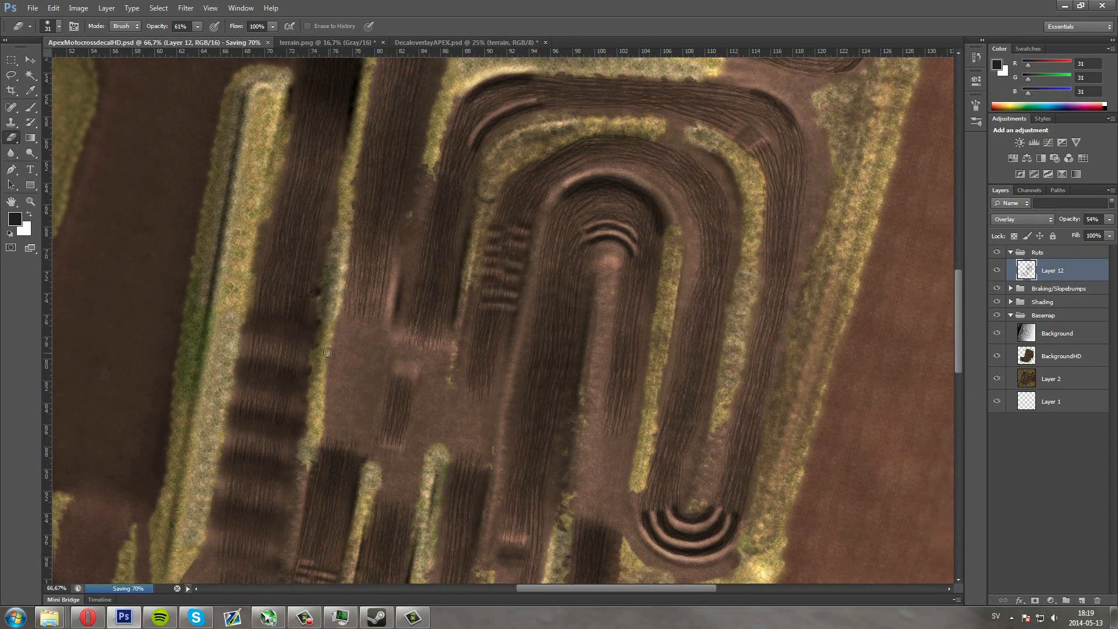
scroll(321, 347, up, 1)
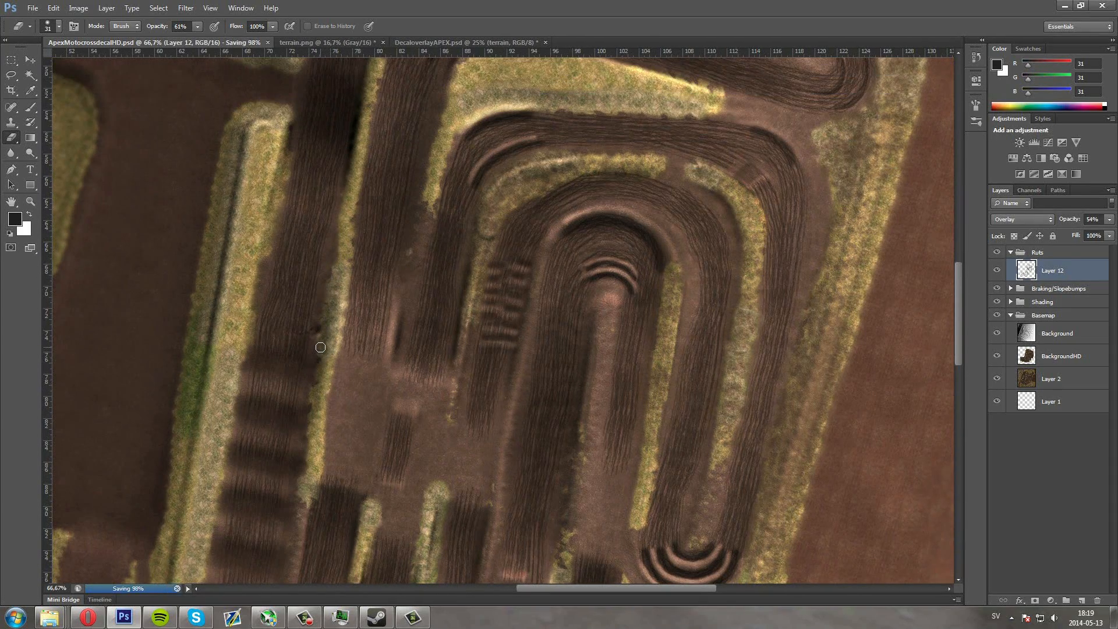
scroll(320, 347, up, 2)
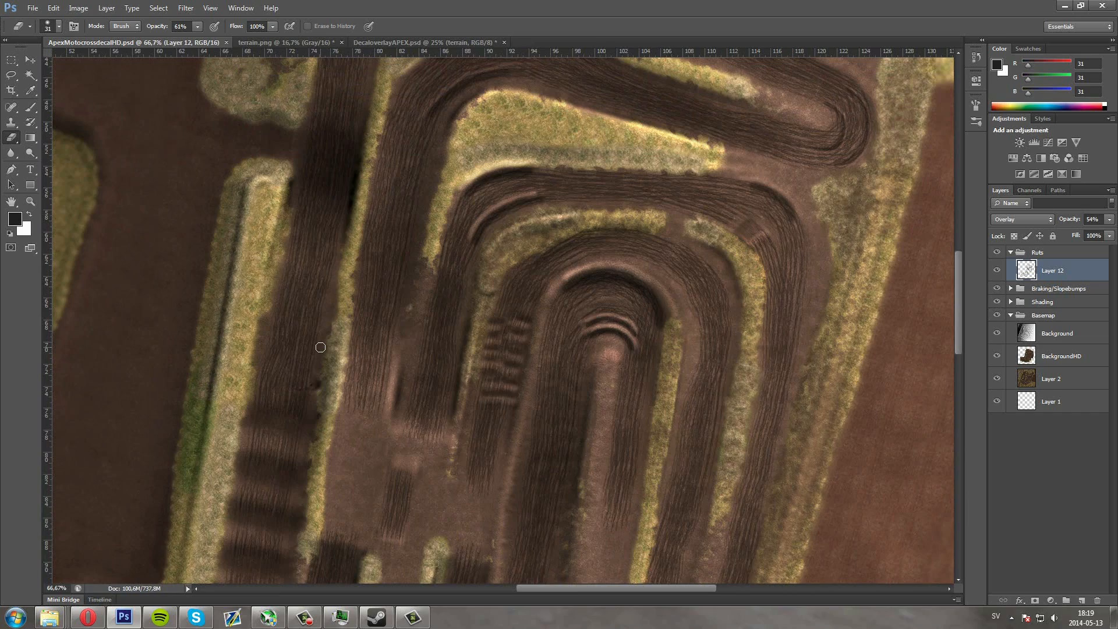
scroll(321, 347, up, 4)
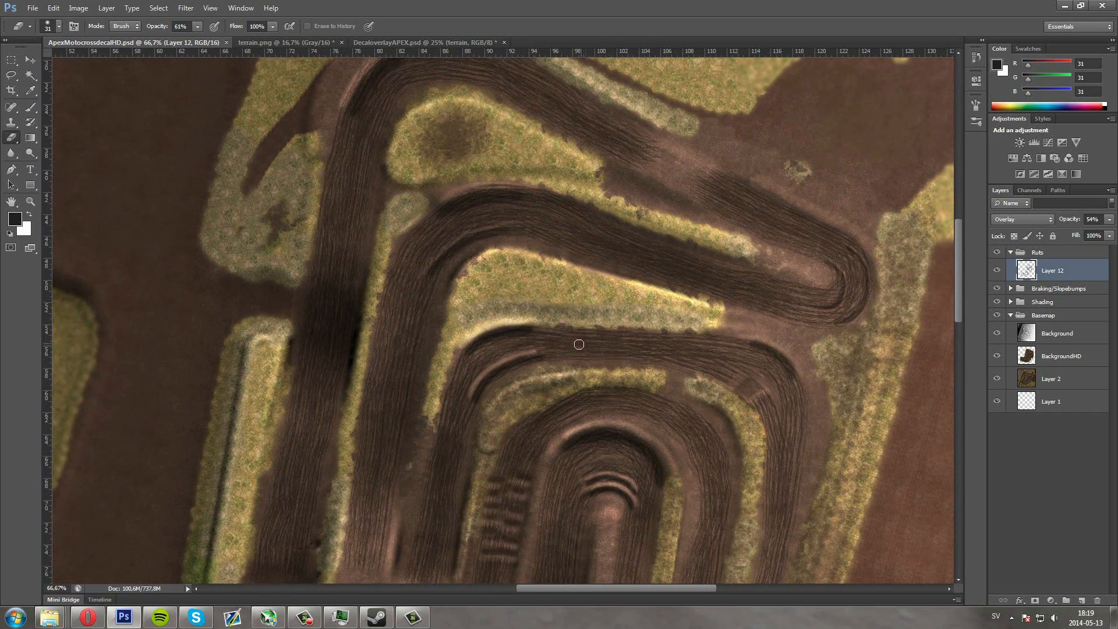
Add a Color Overlay effect in black (000000) to Layer 12 in the Ruts group, using Normal blending at 100% opacity
scroll(896, 300, down, 5)
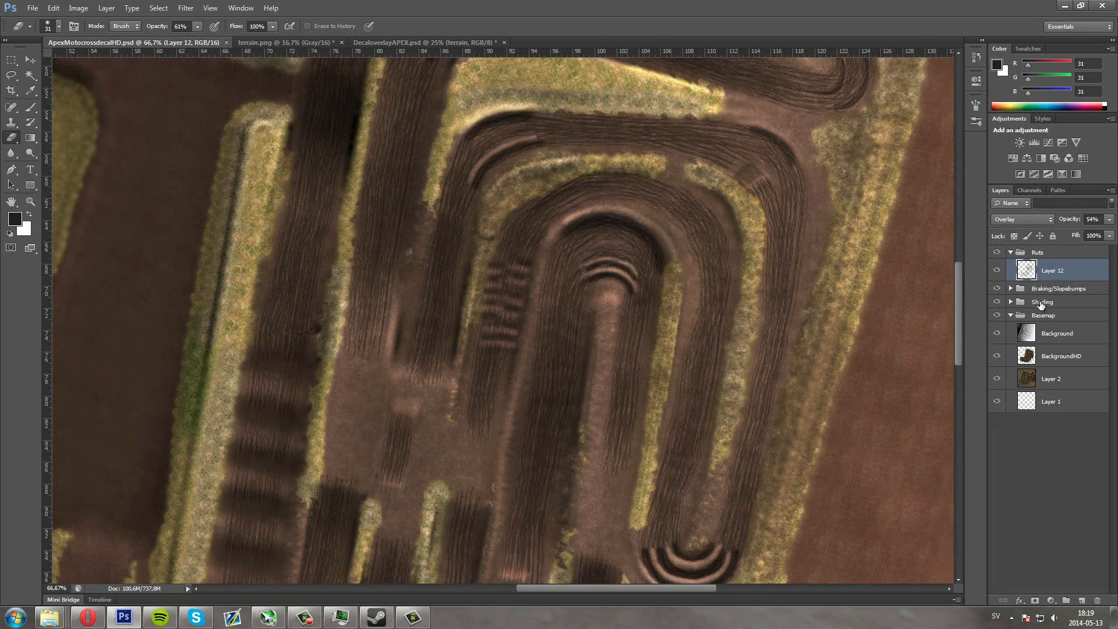
click(1019, 600)
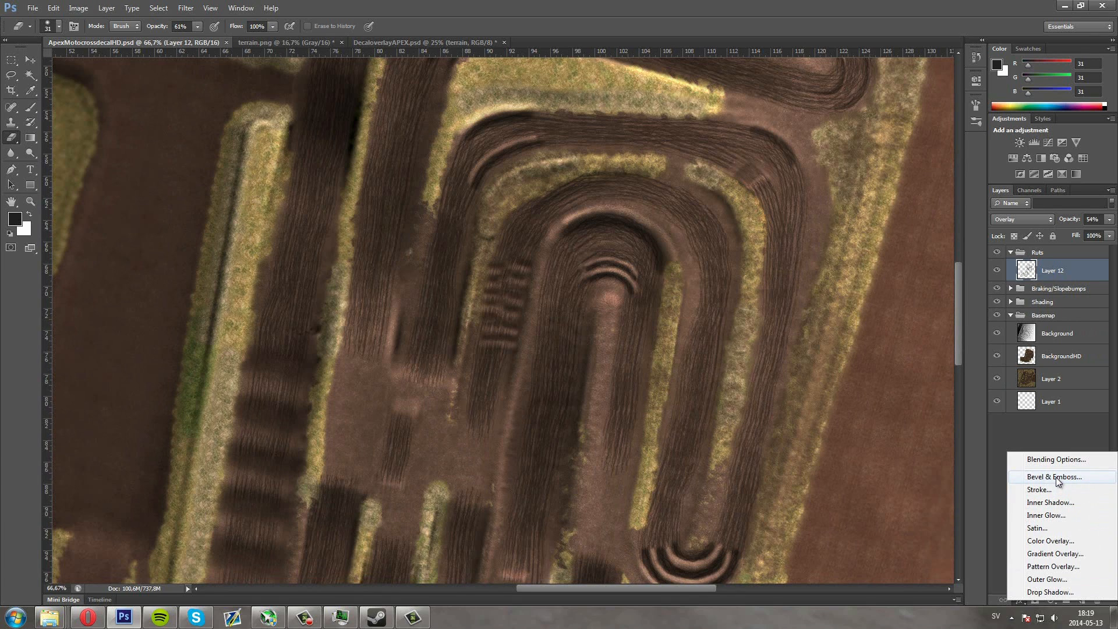
click(1048, 540)
drag(629, 114, 883, 85)
click(868, 124)
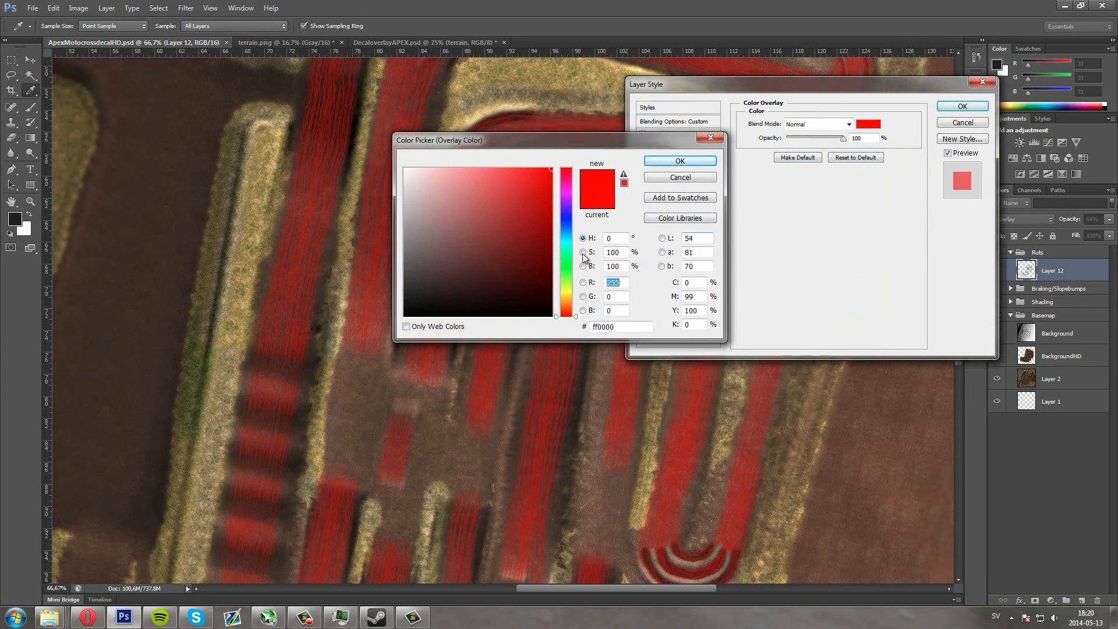
click(405, 315)
drag(505, 139, 777, 141)
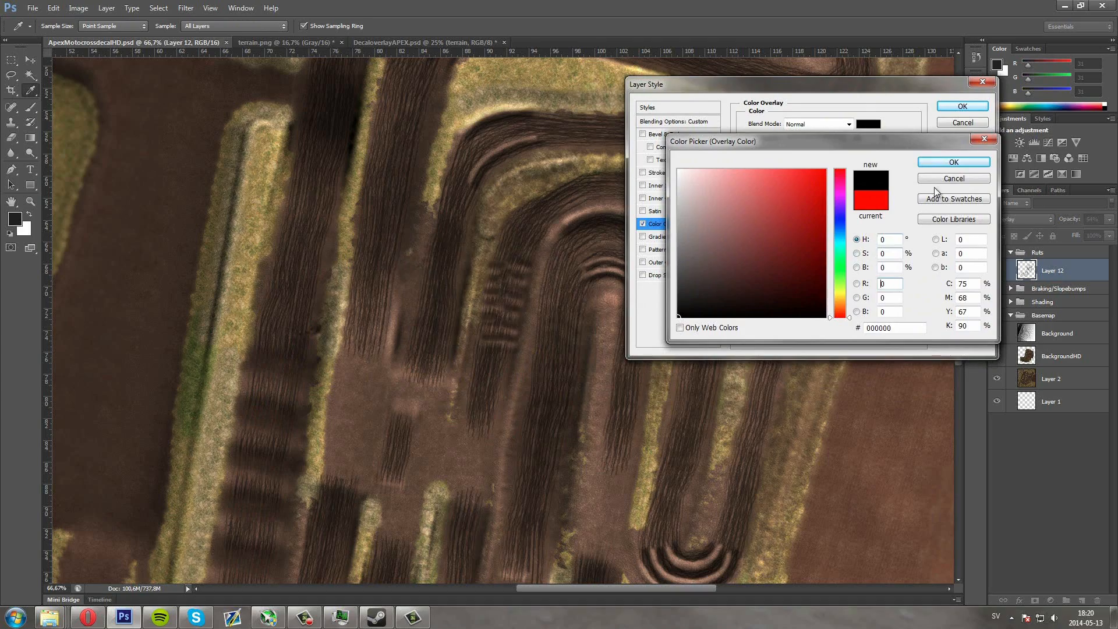
click(953, 162)
click(962, 106)
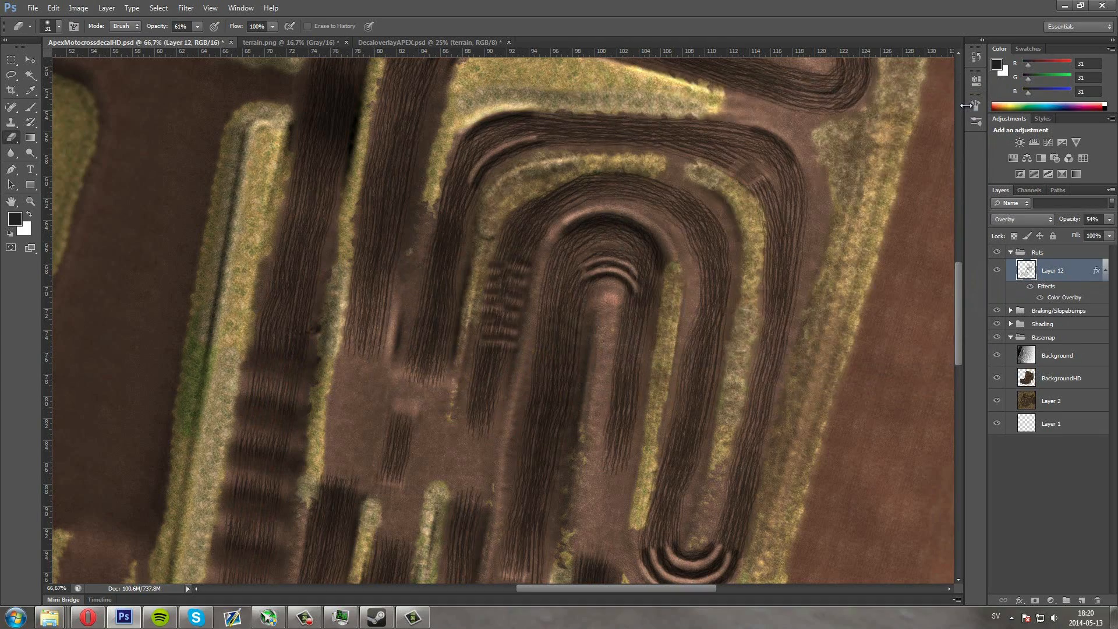
Try the dark browns 301818, 302618 and 2b2216 as the ruts' overlay color, and return it to black 000000
key(ctrl+minus)
scroll(706, 285, down, 3)
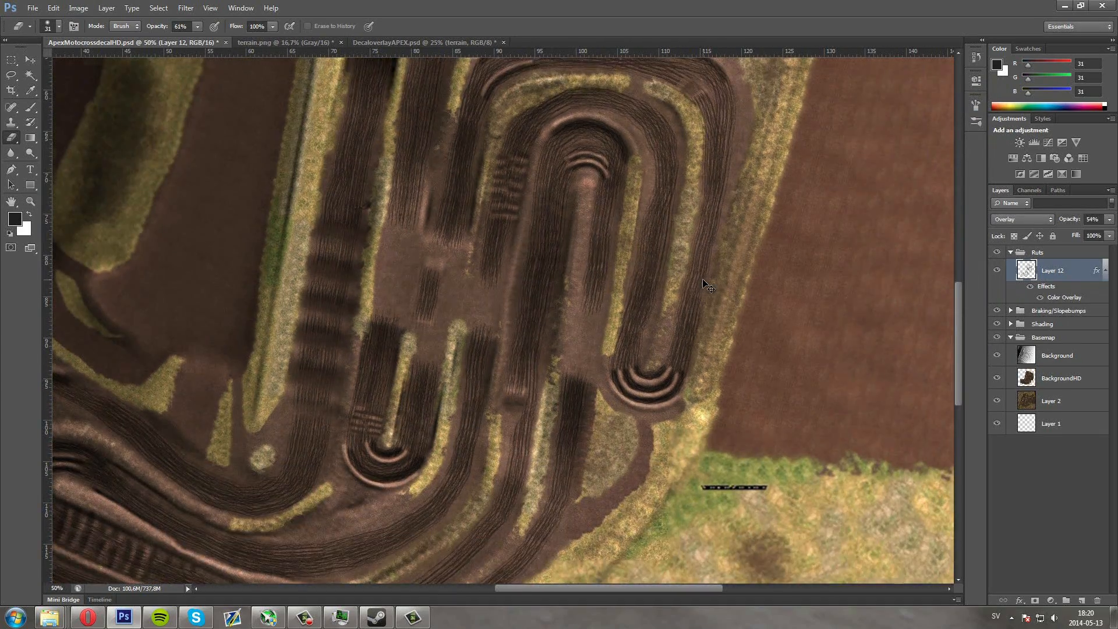
key(ctrl+plus)
scroll(646, 288, down, 2)
key(ctrl+plus)
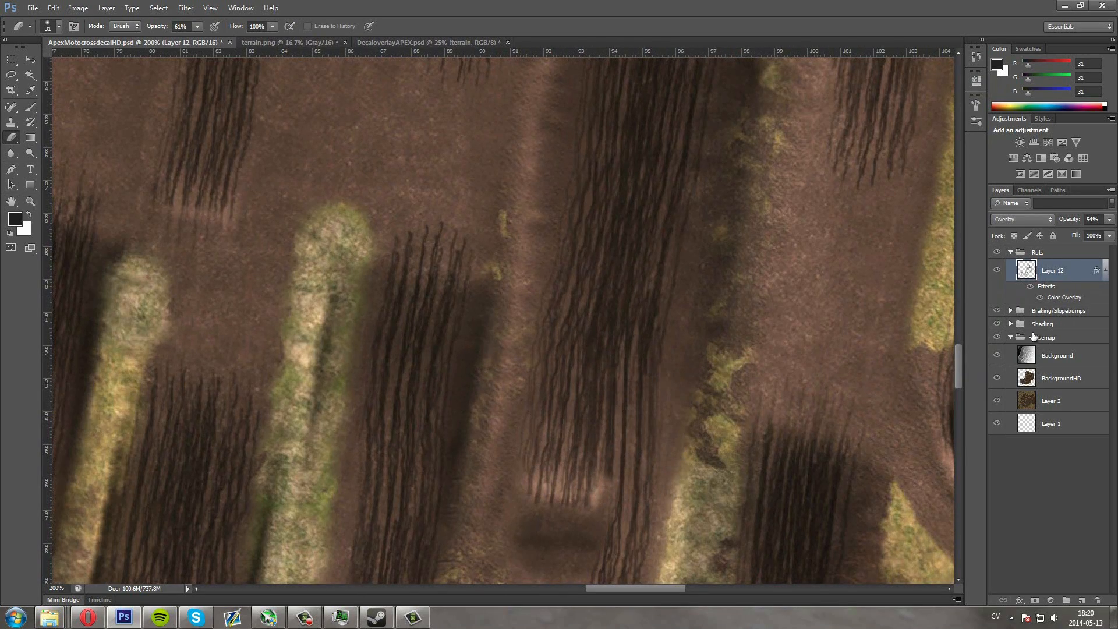
double_click(1073, 298)
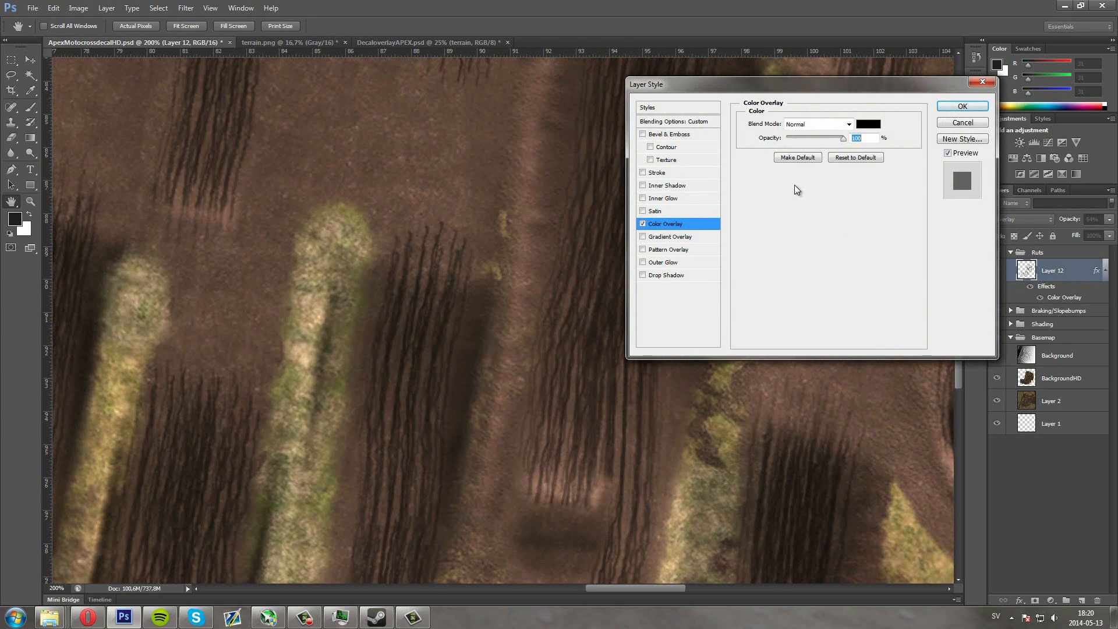
click(868, 124)
click(752, 289)
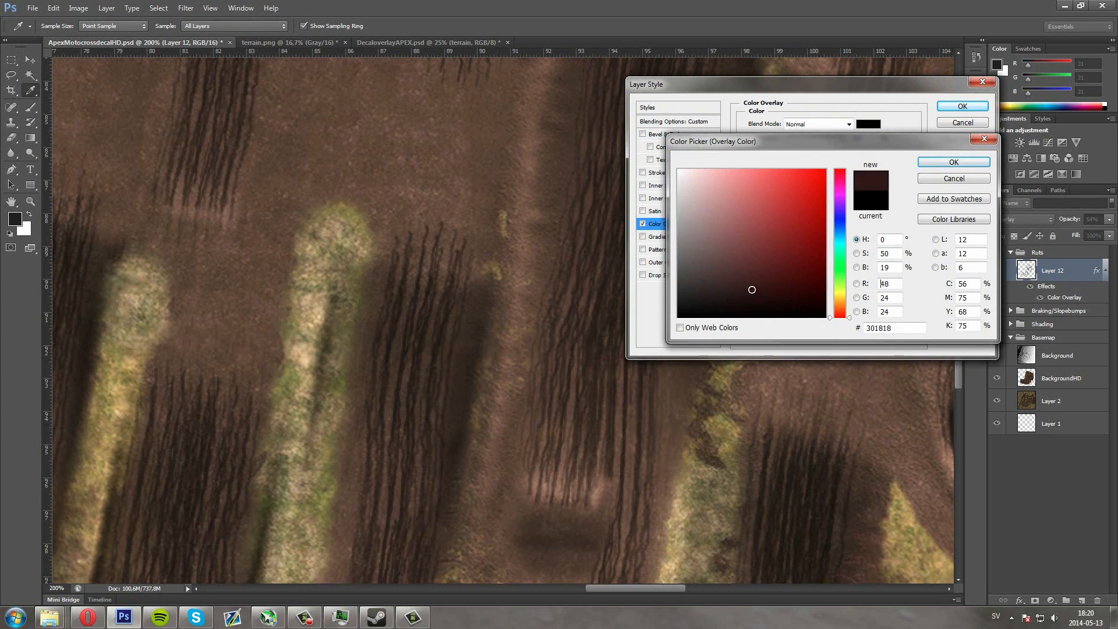
drag(838, 295, 843, 308)
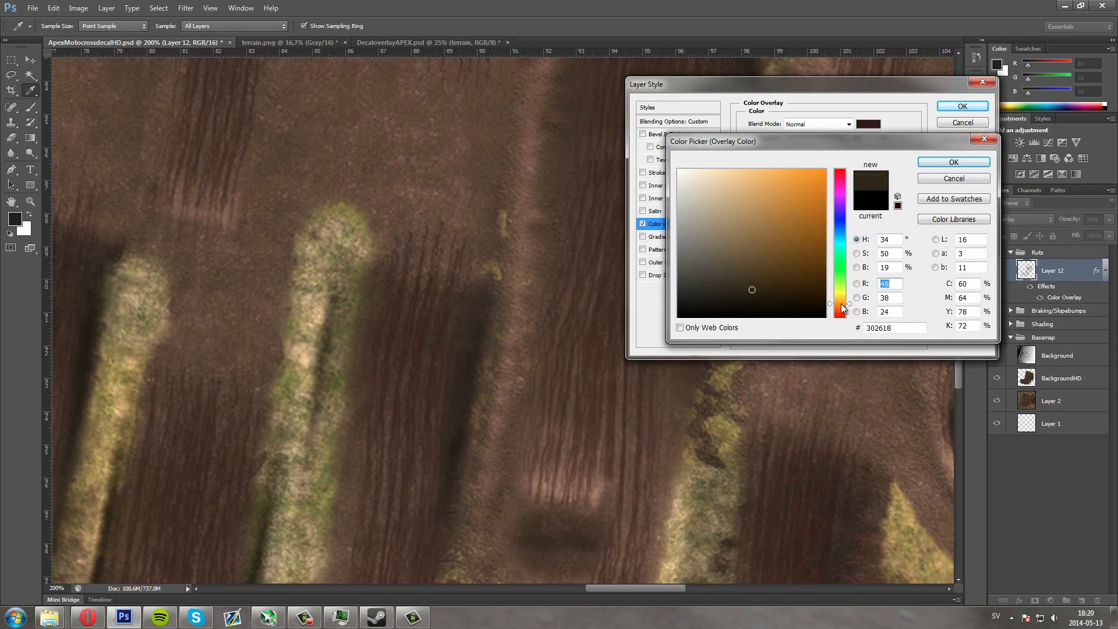
click(751, 292)
key(ctrl+minus)
key(ctrl+minus)
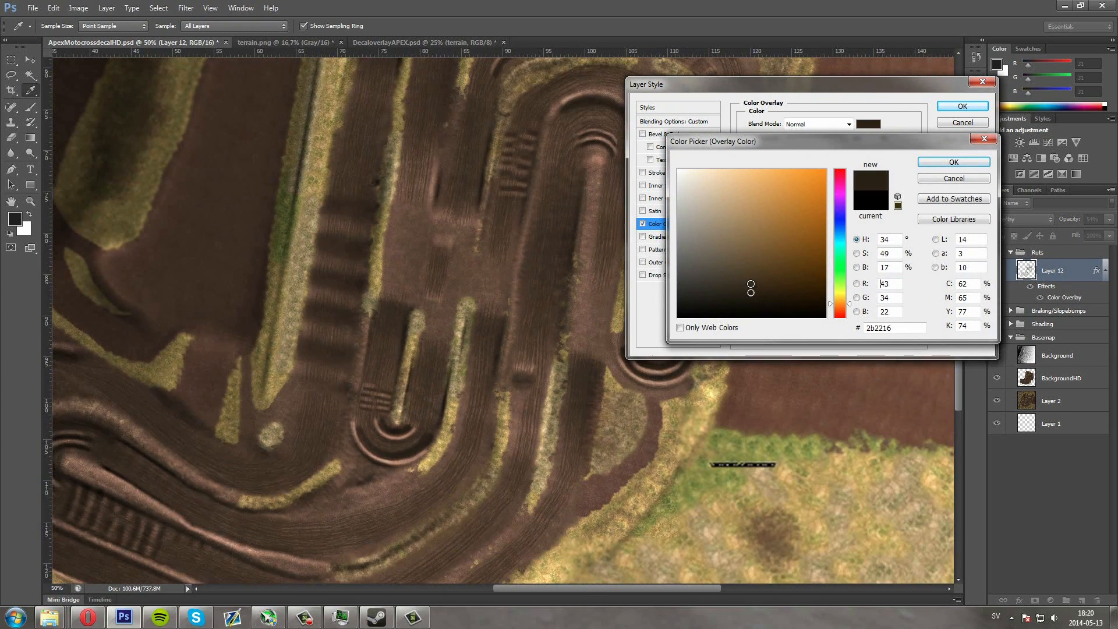
drag(693, 298, 677, 317)
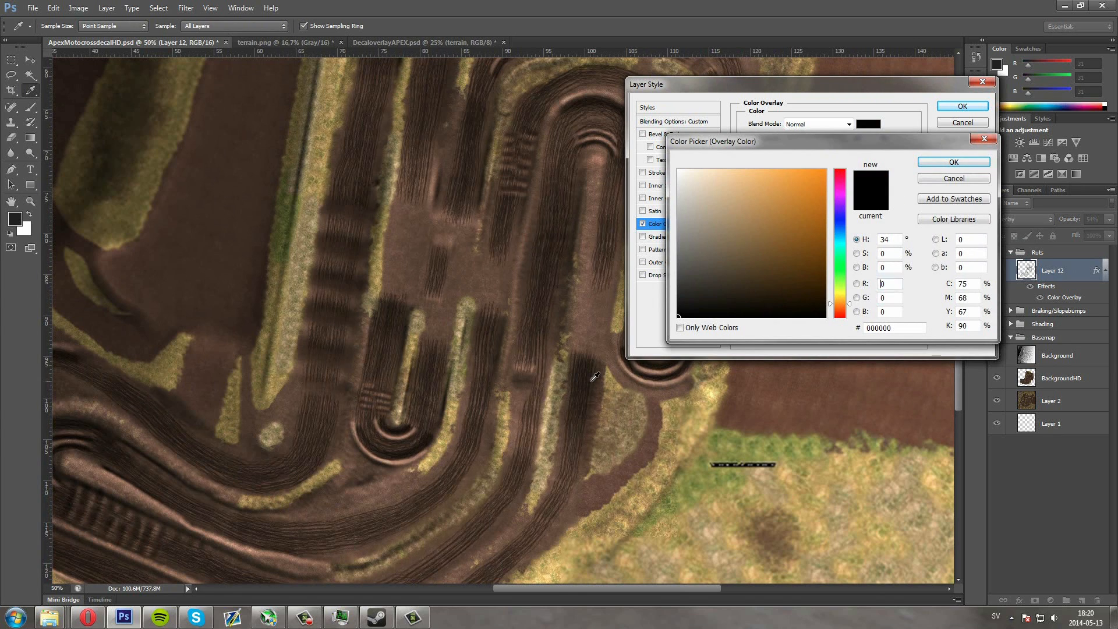
click(933, 160)
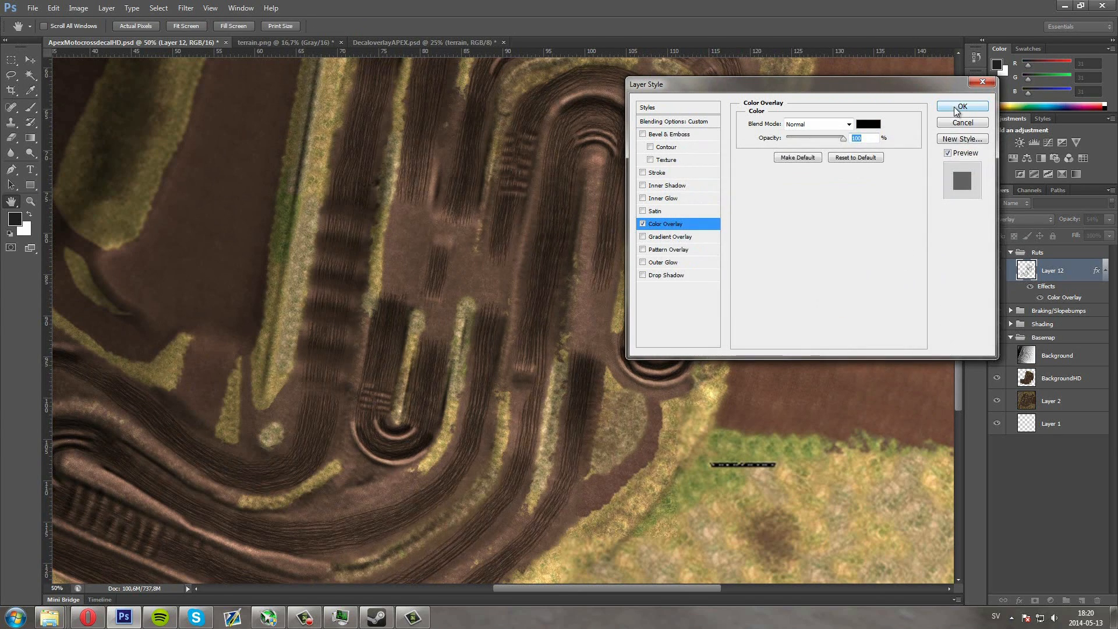
click(961, 107)
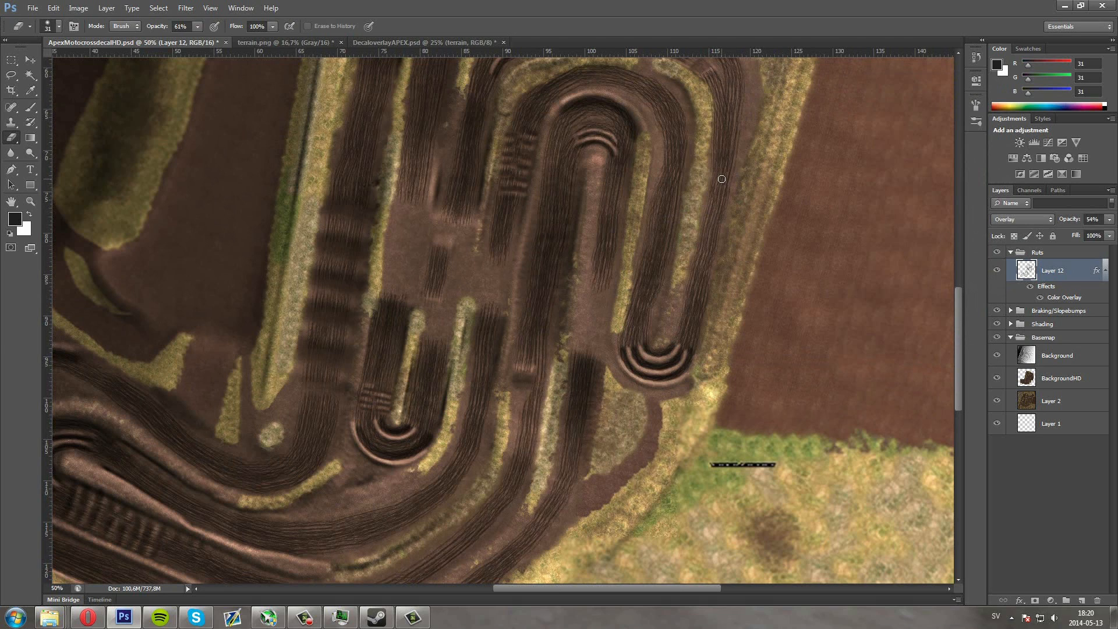
Examine the darkened ruts along the lower hairpins, the western hairpin and the southern edge of the track
scroll(659, 190, down, 3)
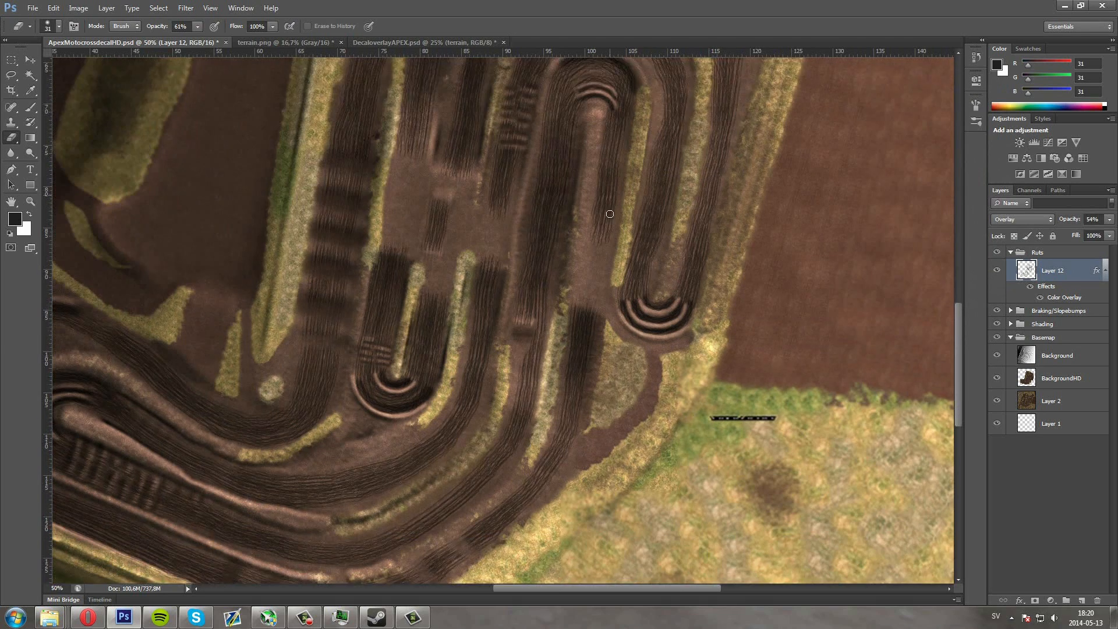
scroll(603, 223, left, 3)
scroll(601, 224, up, 2)
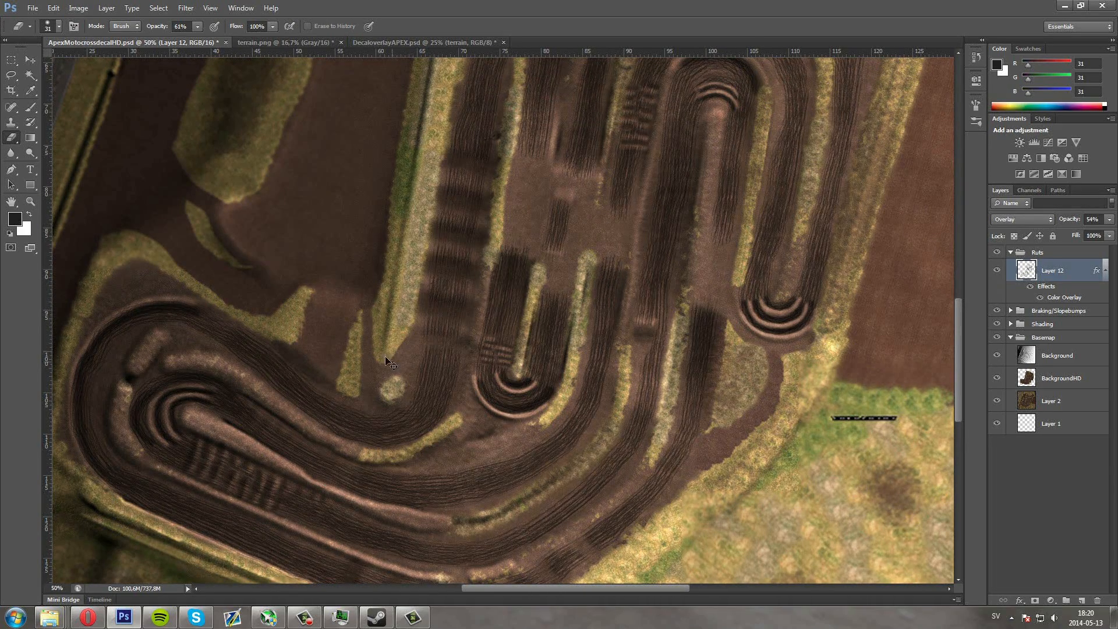
scroll(343, 368, left, 2)
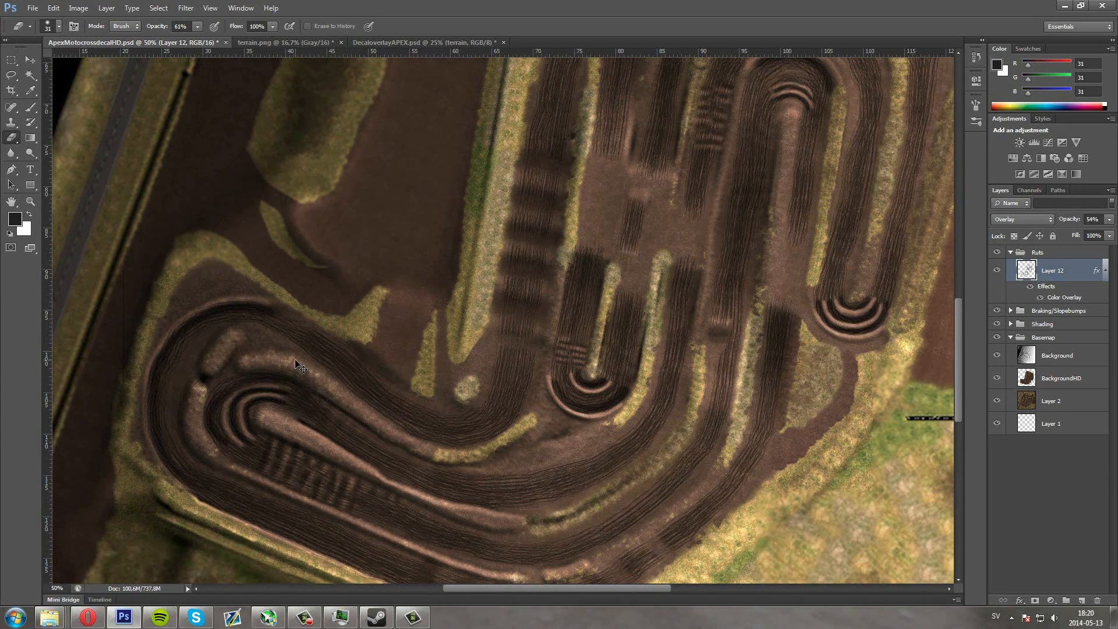
scroll(302, 361, left, 1)
scroll(423, 411, down, 3)
scroll(424, 406, down, 2)
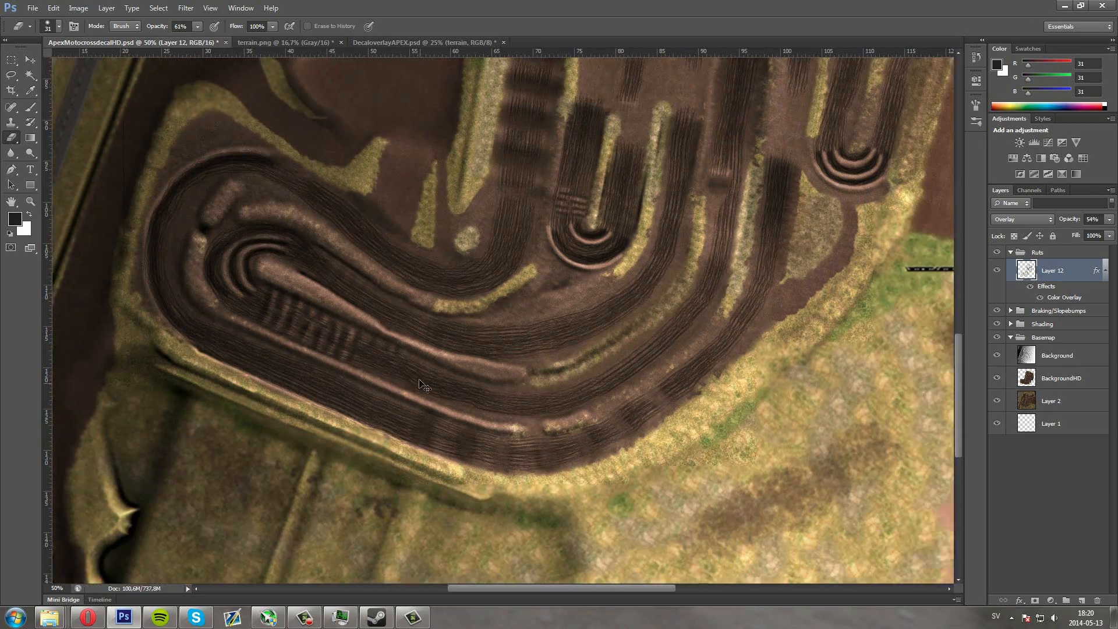
scroll(420, 378, right, 3)
scroll(422, 373, up, 3)
scroll(428, 374, down, 3)
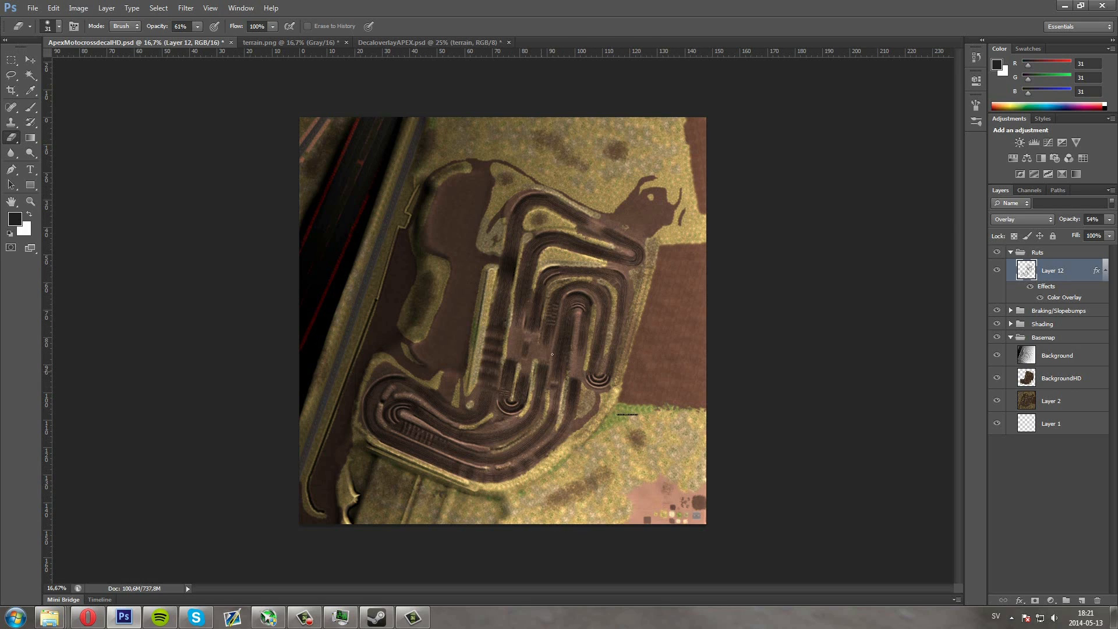
Compare the whole map with and without the Background layer of the Basemap group
click(998, 355)
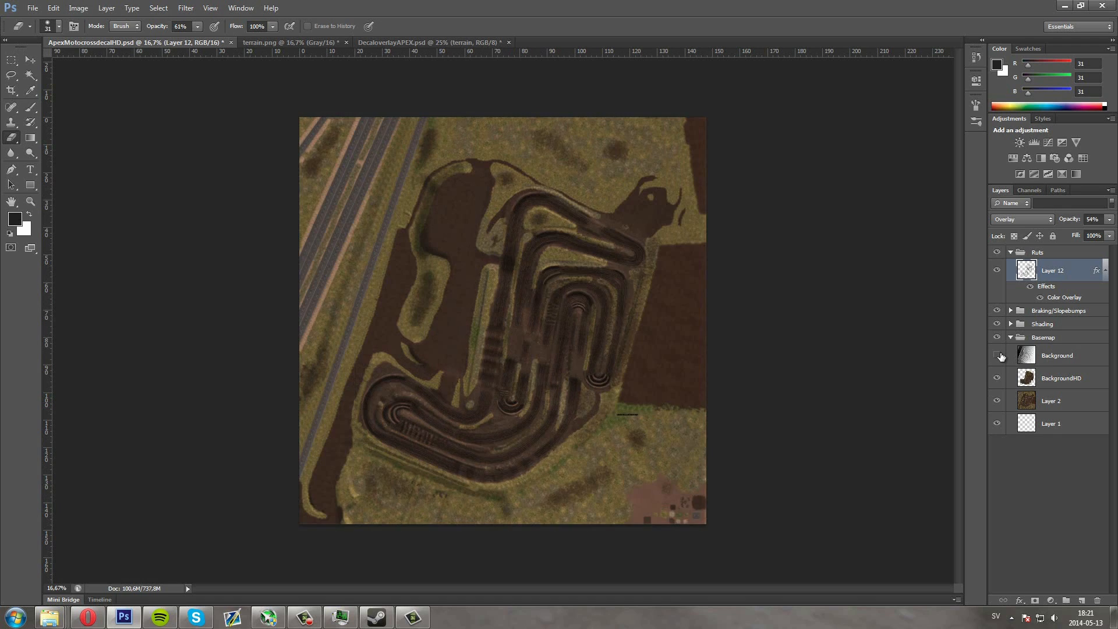
click(998, 355)
click(998, 355)
click(998, 355)
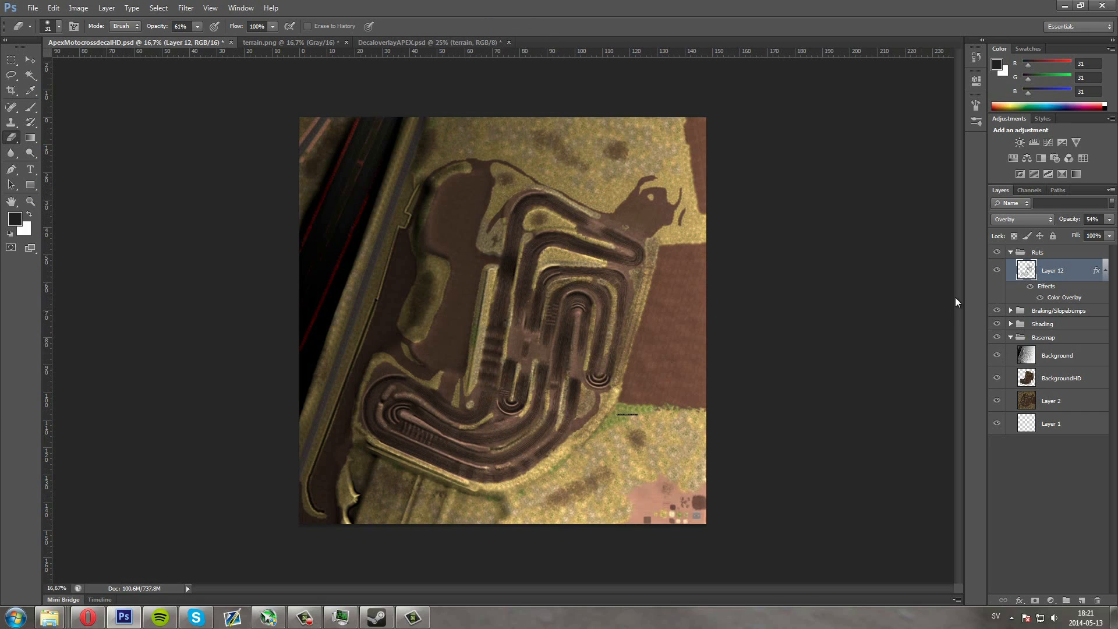
Save a PNG copy of the map as ApexMotocrossdecalHD.png on the desktop, with Smallest / Slow compression and no interlacing
click(32, 8)
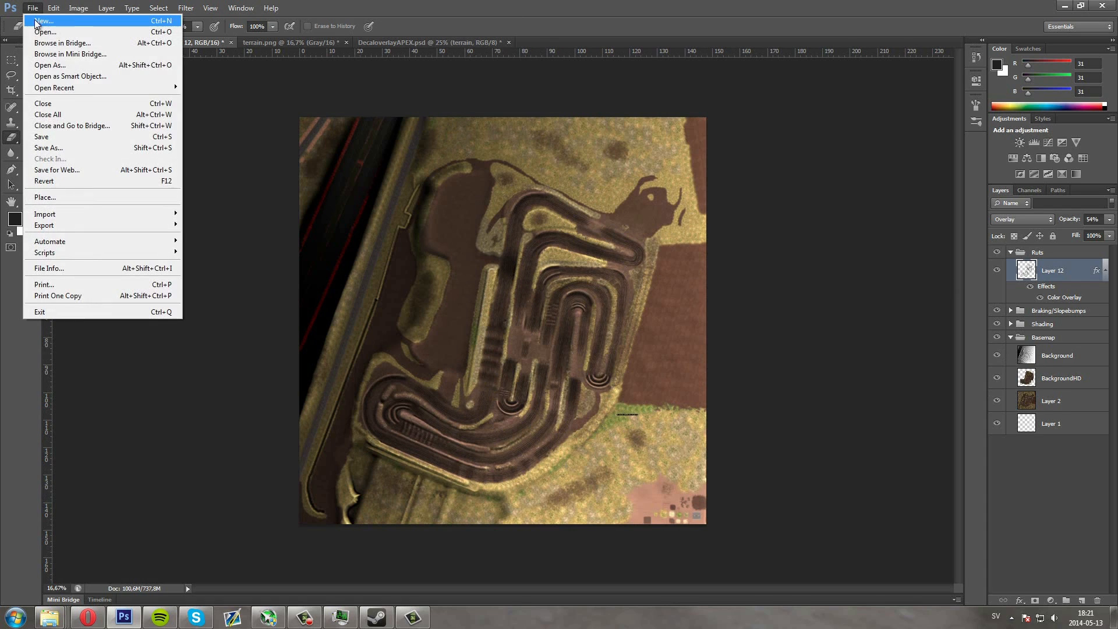
click(60, 147)
click(550, 305)
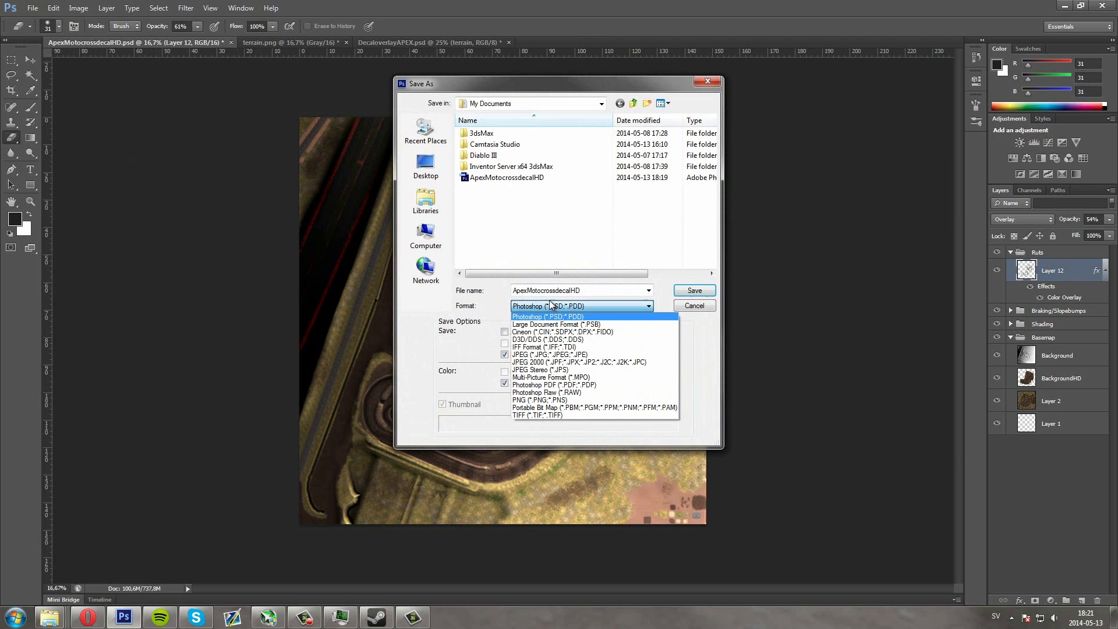
click(541, 399)
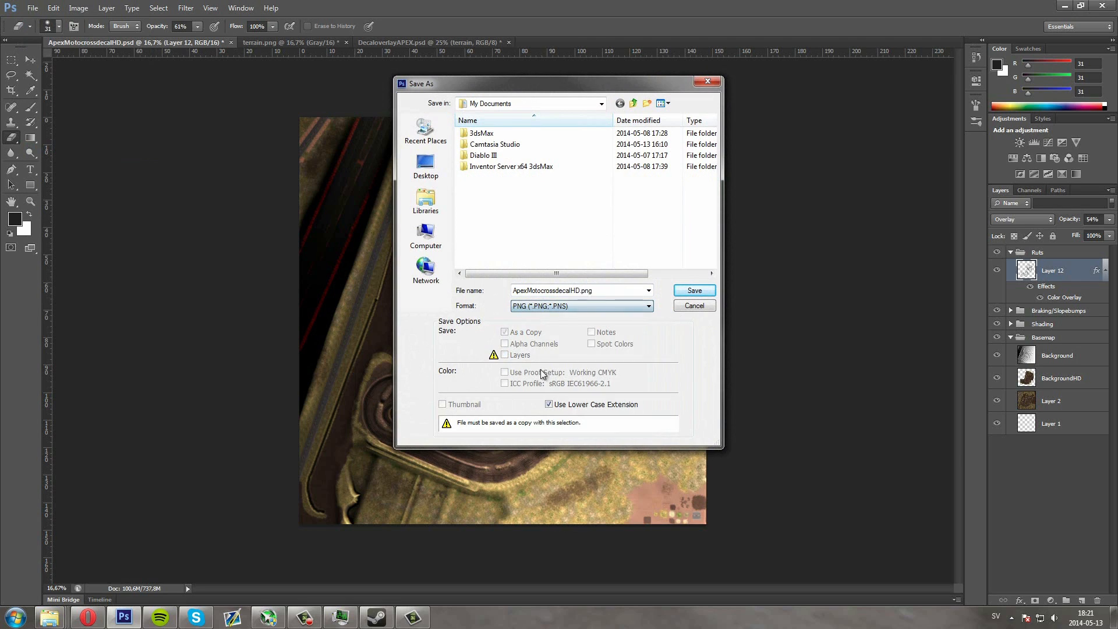
click(696, 291)
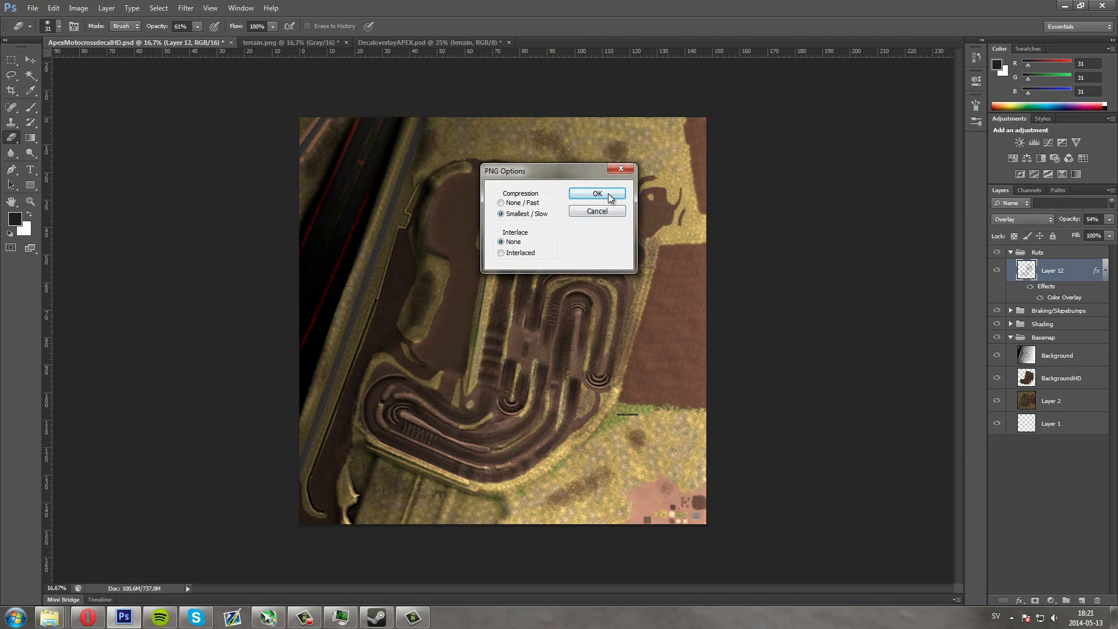
click(598, 195)
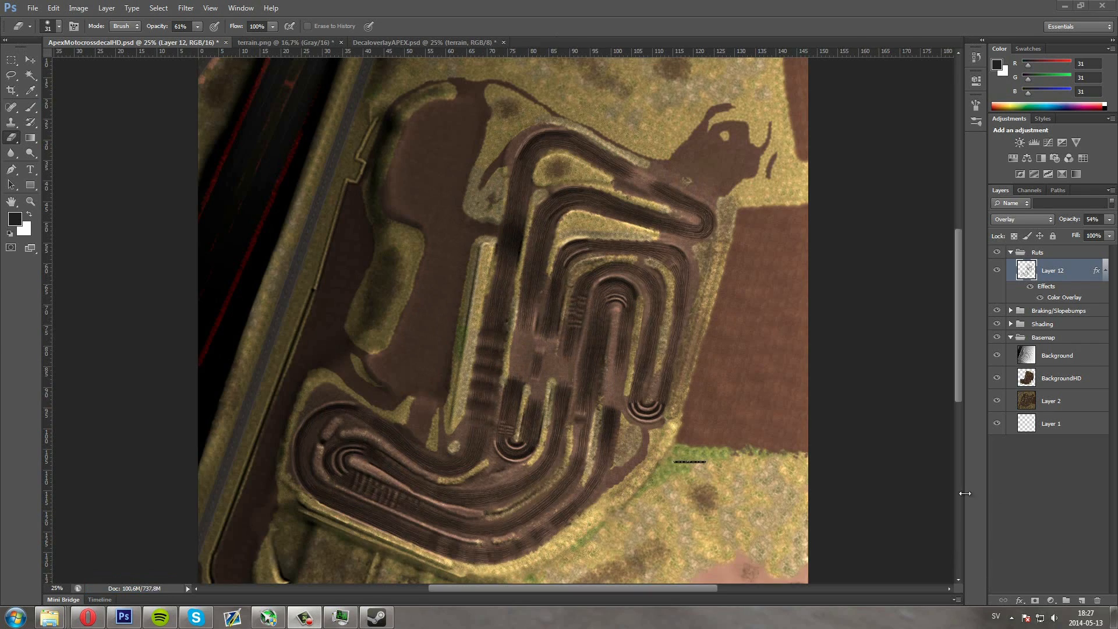
Preview the exported ApexMotocrossdecalHD PNG from the desktop in Windows Photo Viewer, and check its file properties
double_click(525, 3)
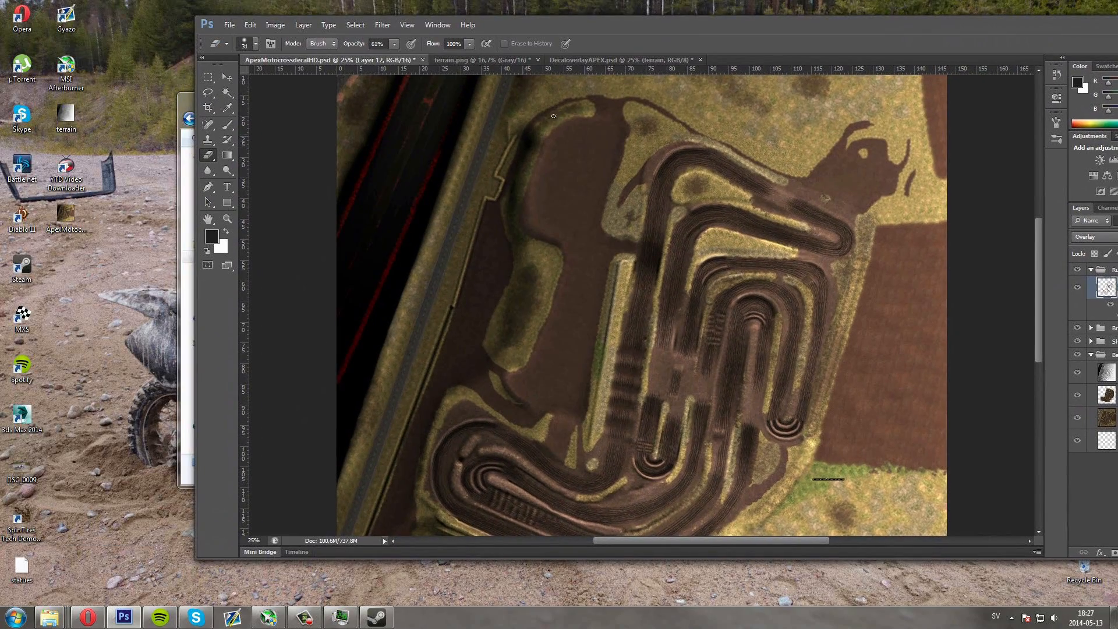
double_click(63, 219)
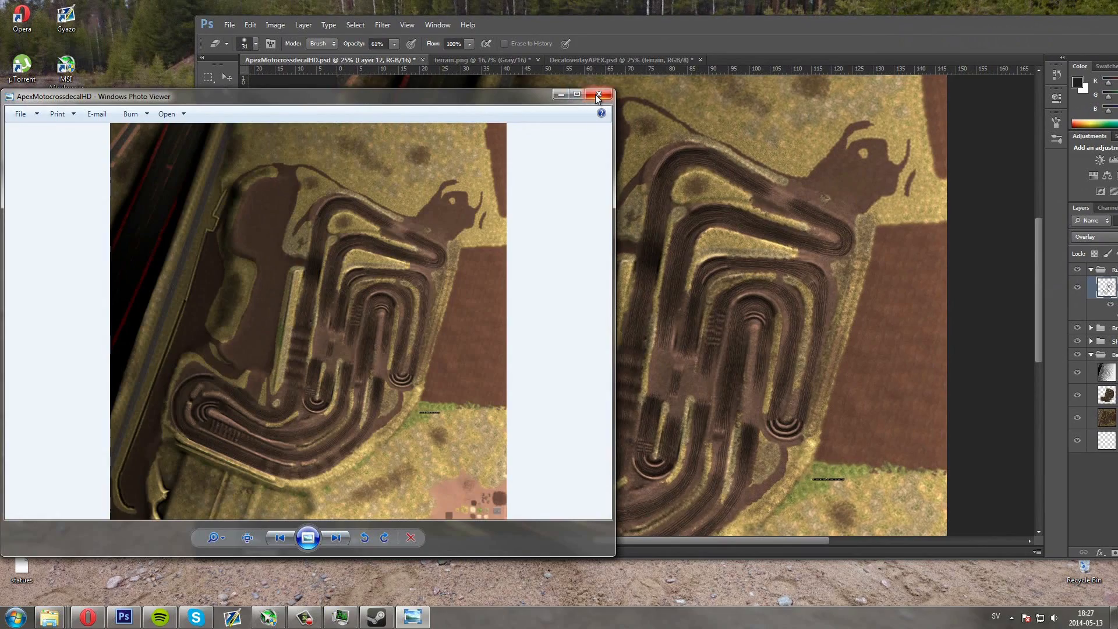
click(599, 94)
right_click(66, 217)
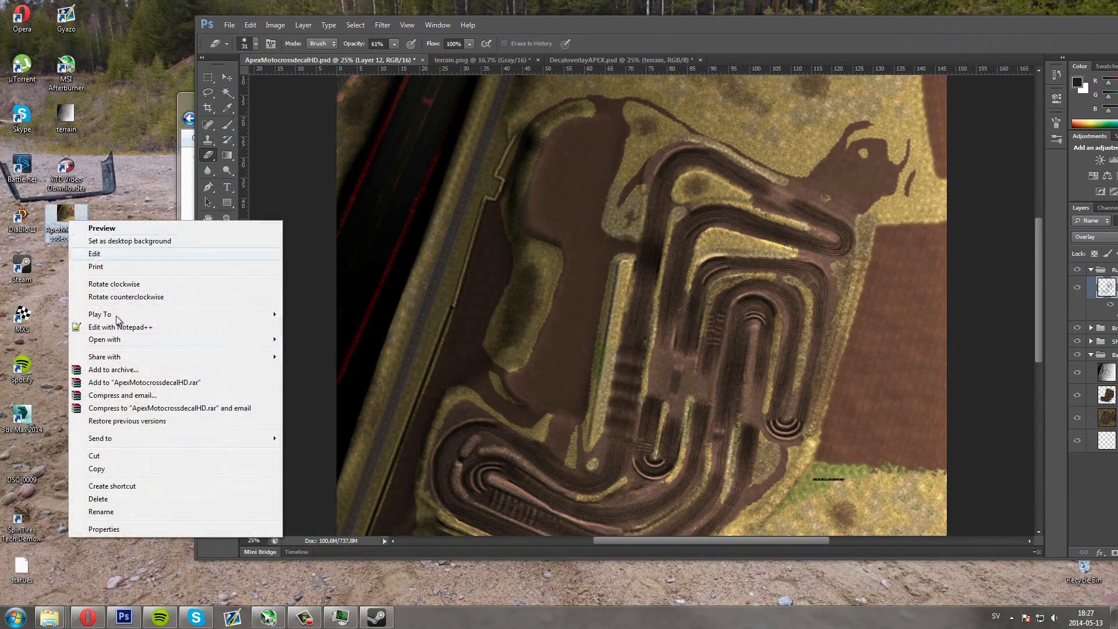
click(131, 532)
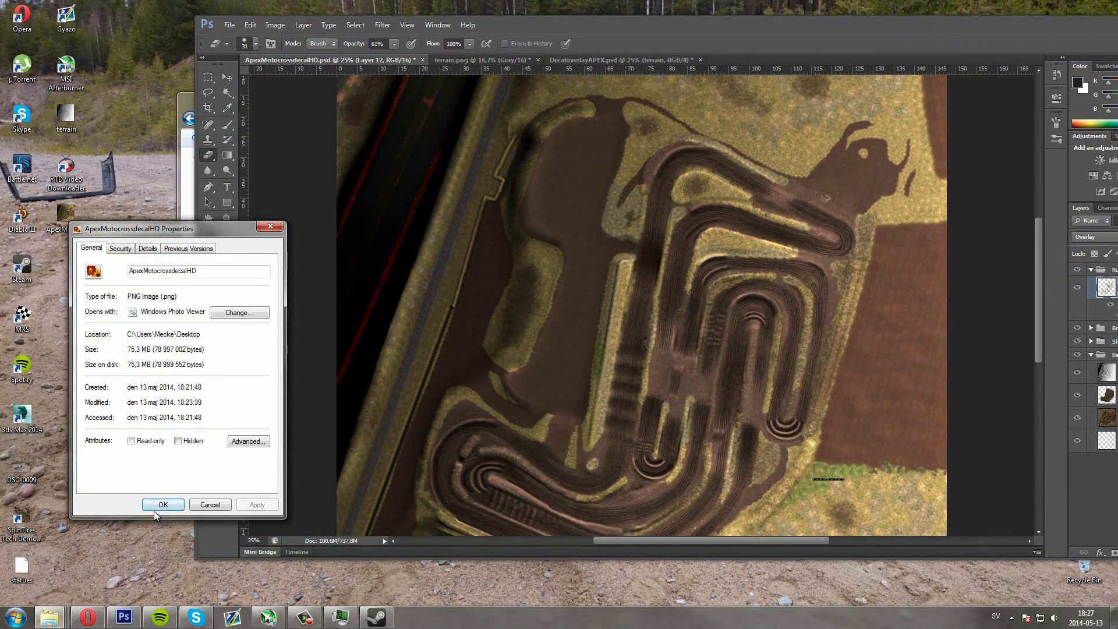
click(163, 504)
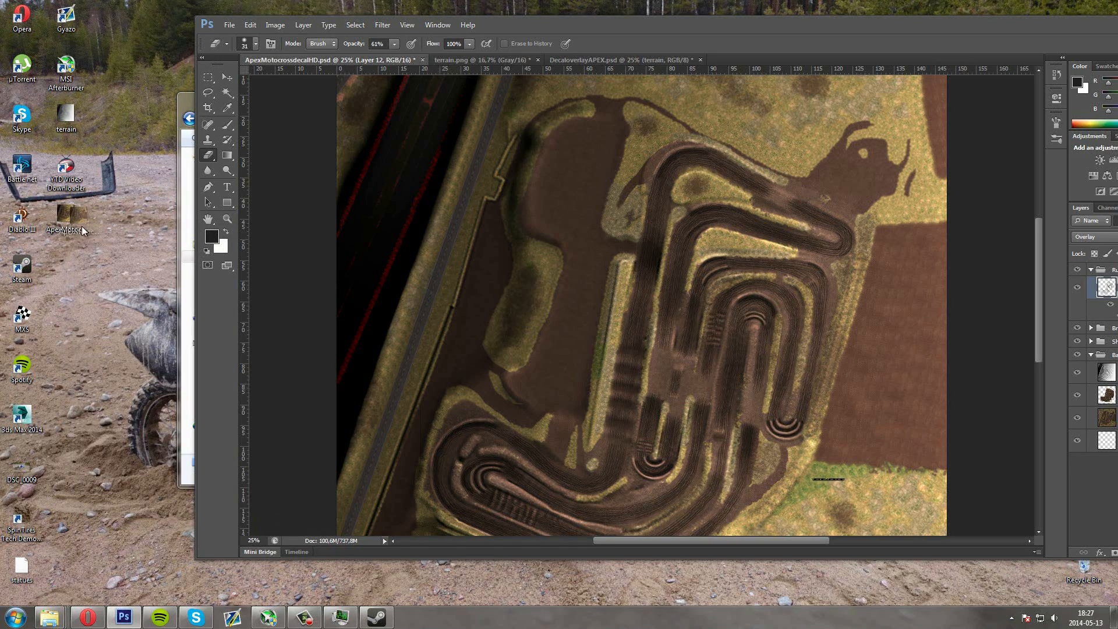
Open the exported ApexMotocrossdecalHD PNG from the desktop in Photoshop and resize the image to 2048 × 2048 pixels
click(66, 220)
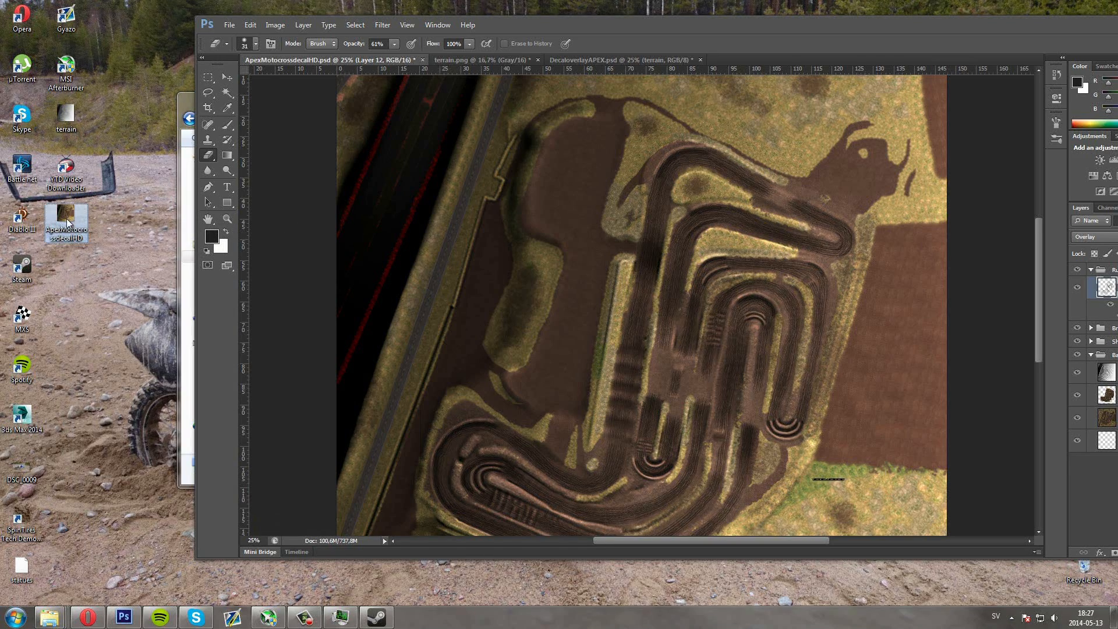
click(732, 57)
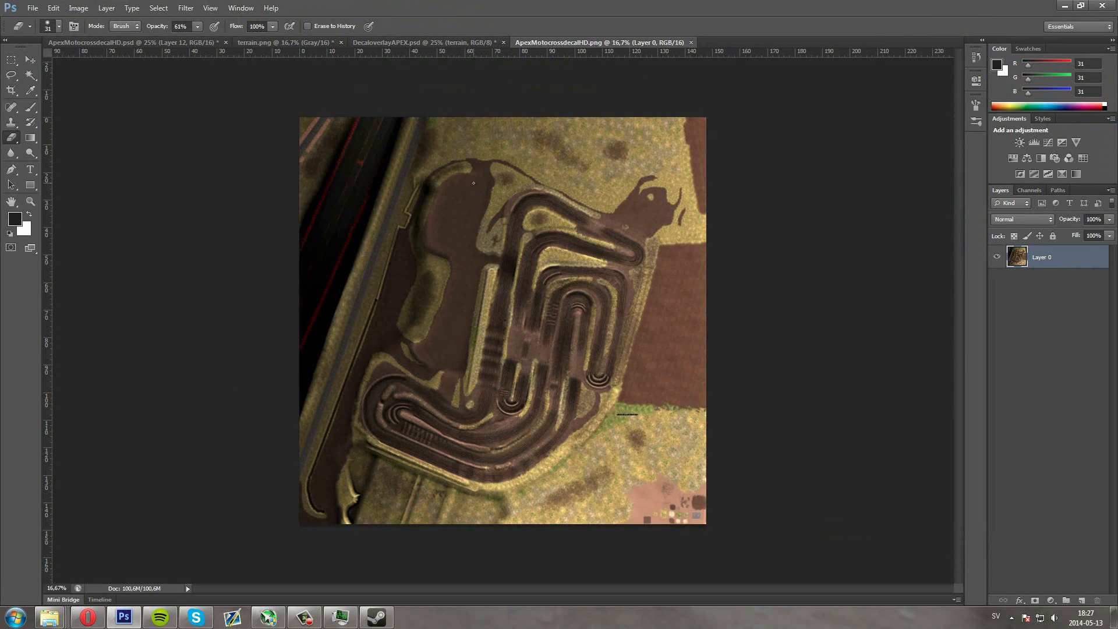
key(ctrl+alt+i)
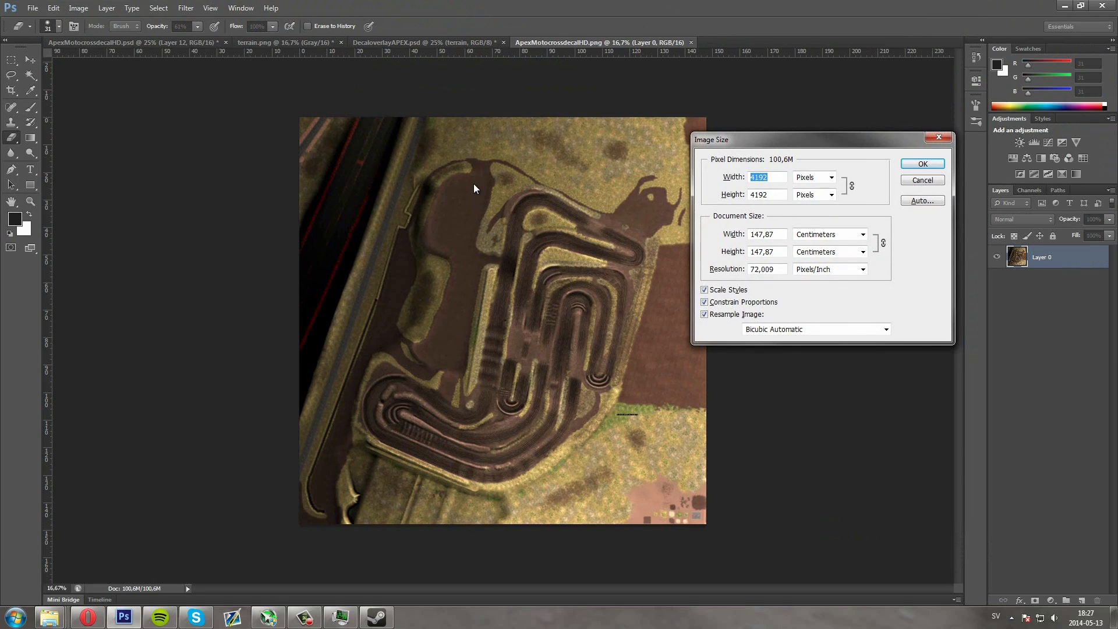
text(2048)
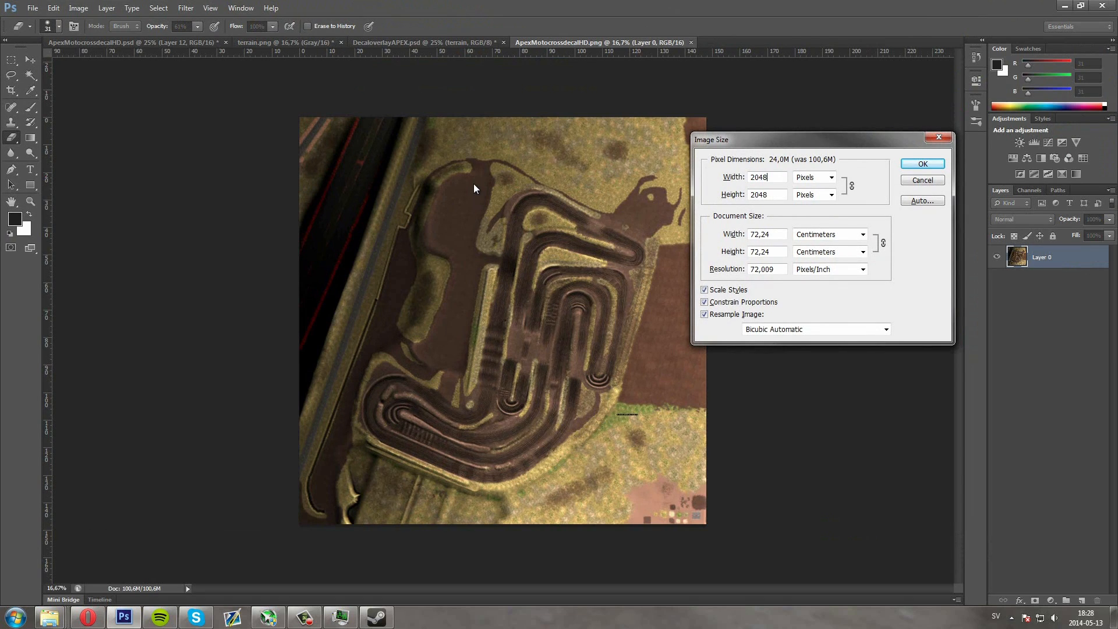
key(Return)
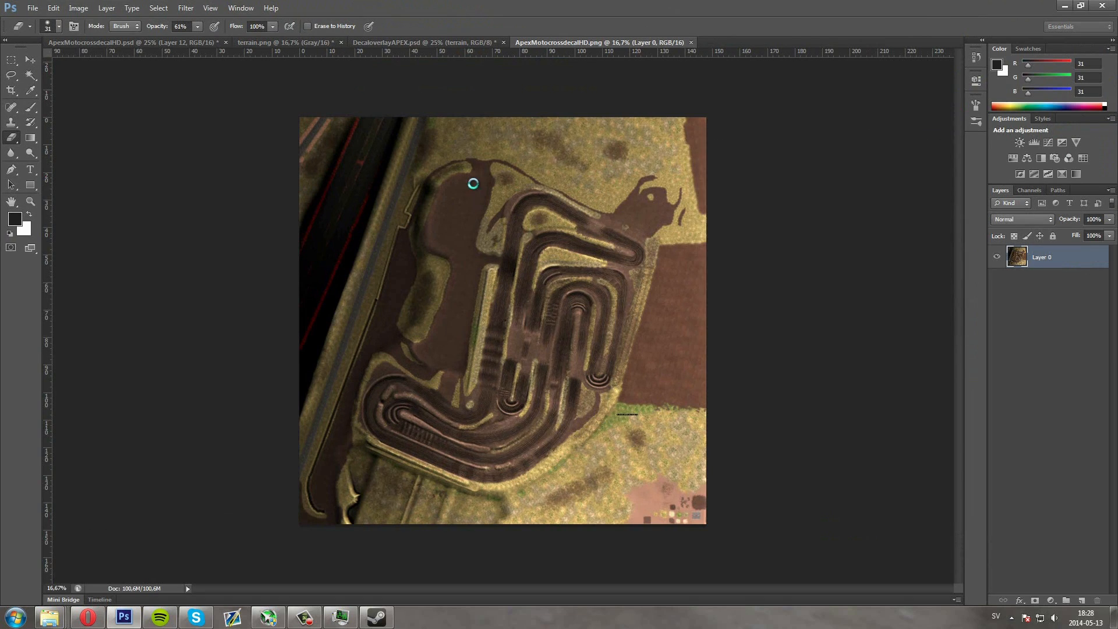
key(ctrl+plus)
key(ctrl+plus)
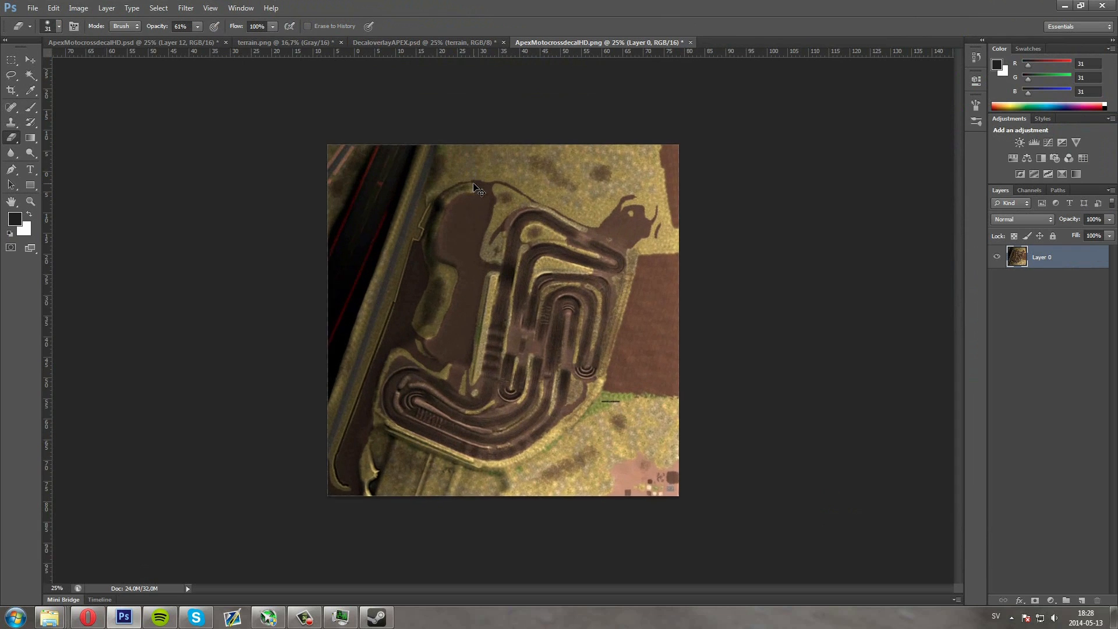
Lower the opacity of Layer 0 in the resized PNG to 50%
click(1109, 219)
drag(1088, 227, 1078, 232)
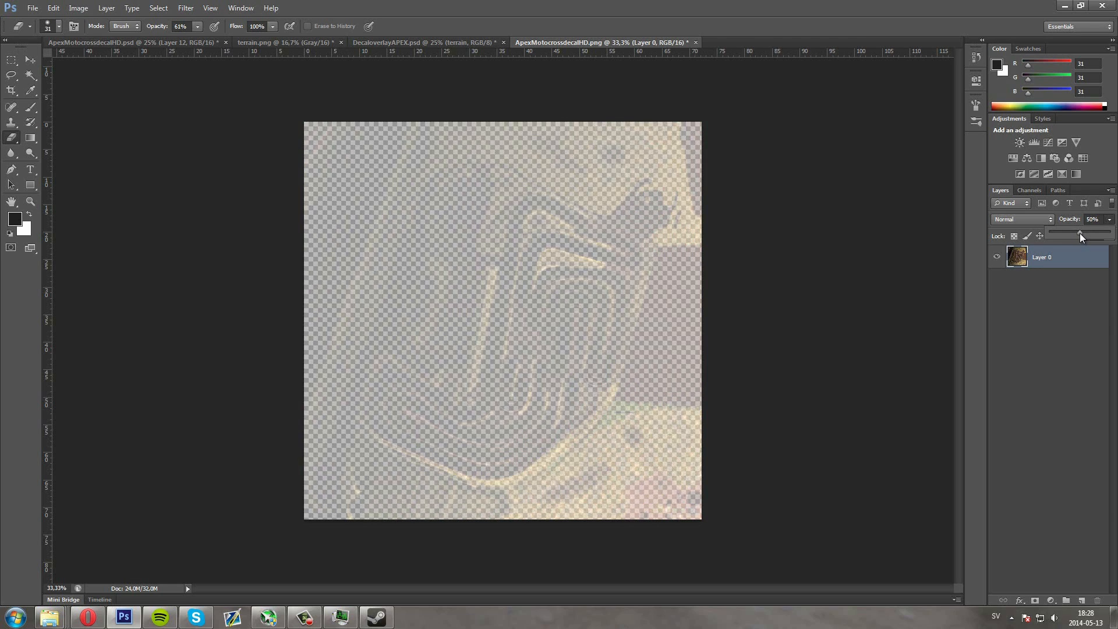
click(997, 323)
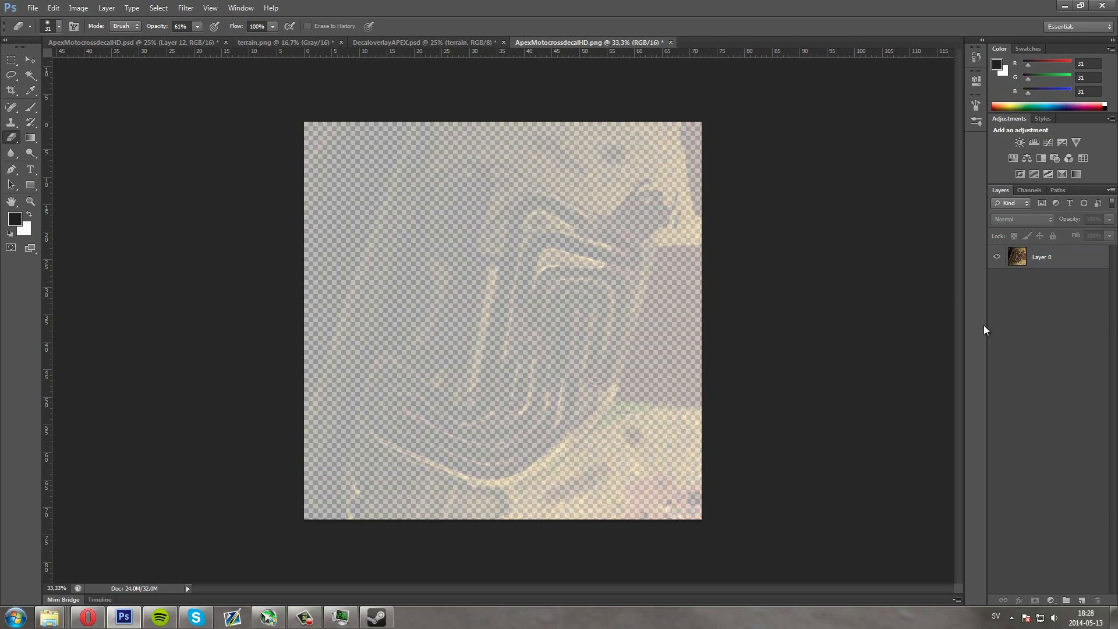
click(33, 9)
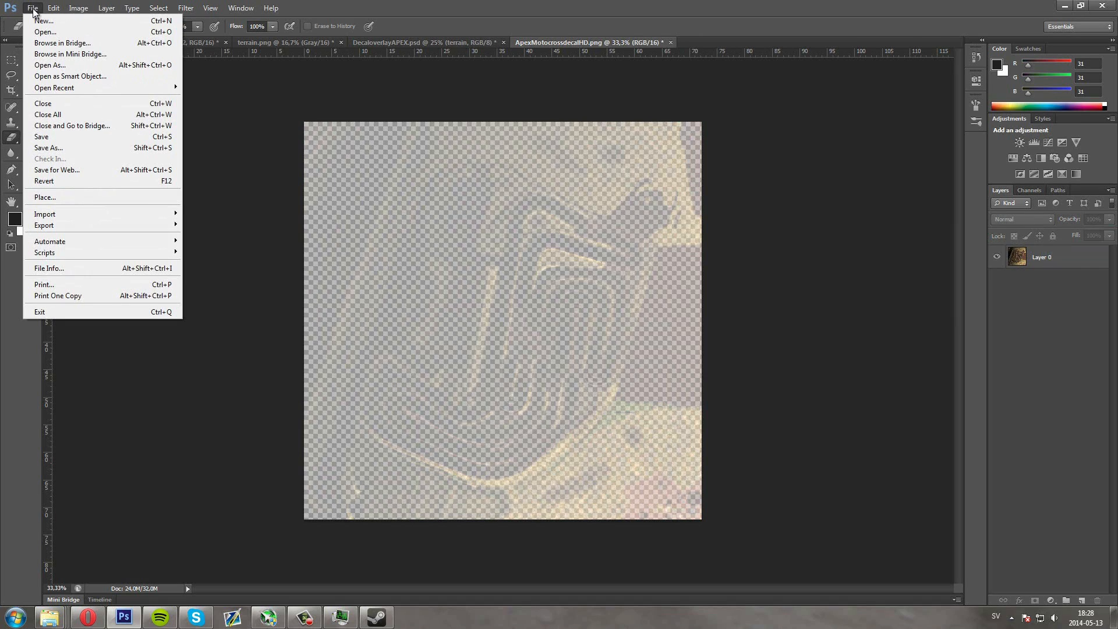
click(78, 8)
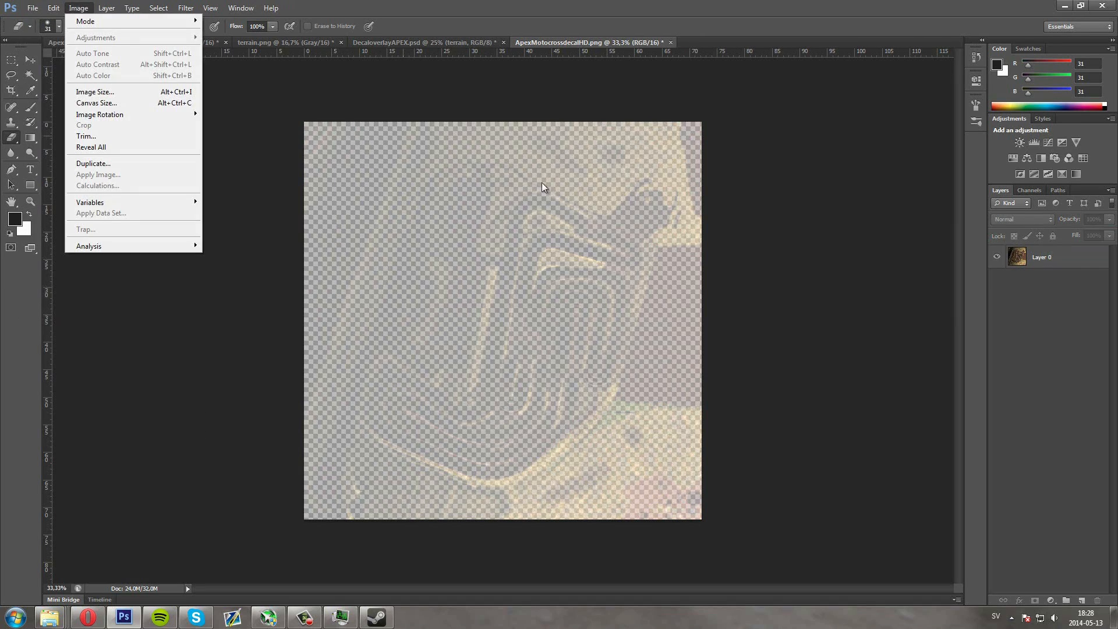
click(1100, 222)
click(1027, 257)
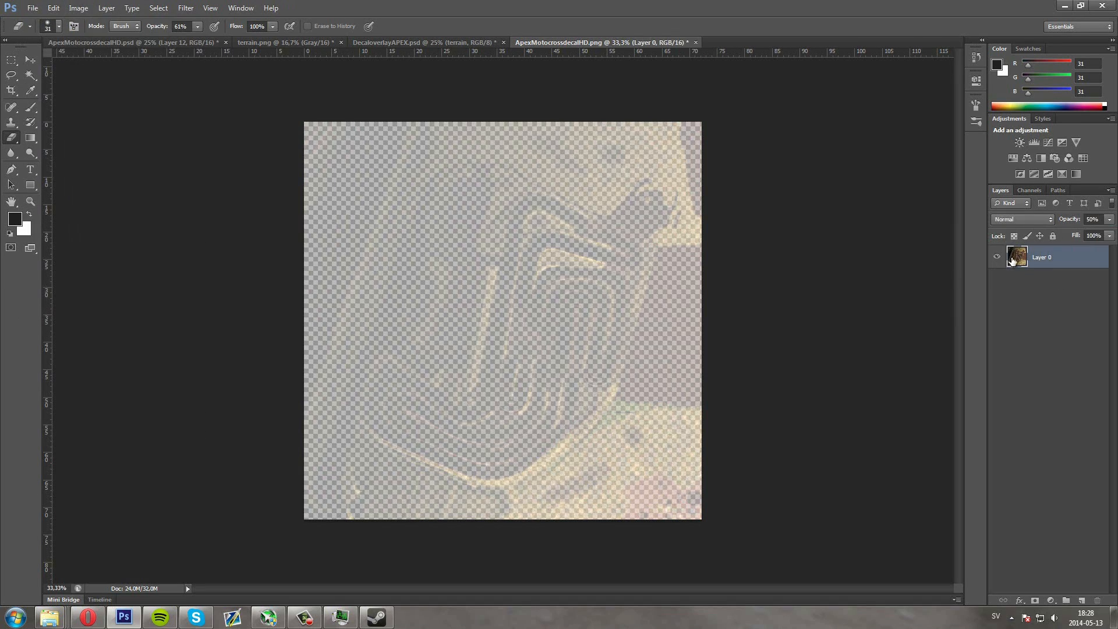
Show Layer 0 at 100% opacity for comparison, then set its opacity to 51%
click(1110, 219)
drag(1080, 232, 1112, 231)
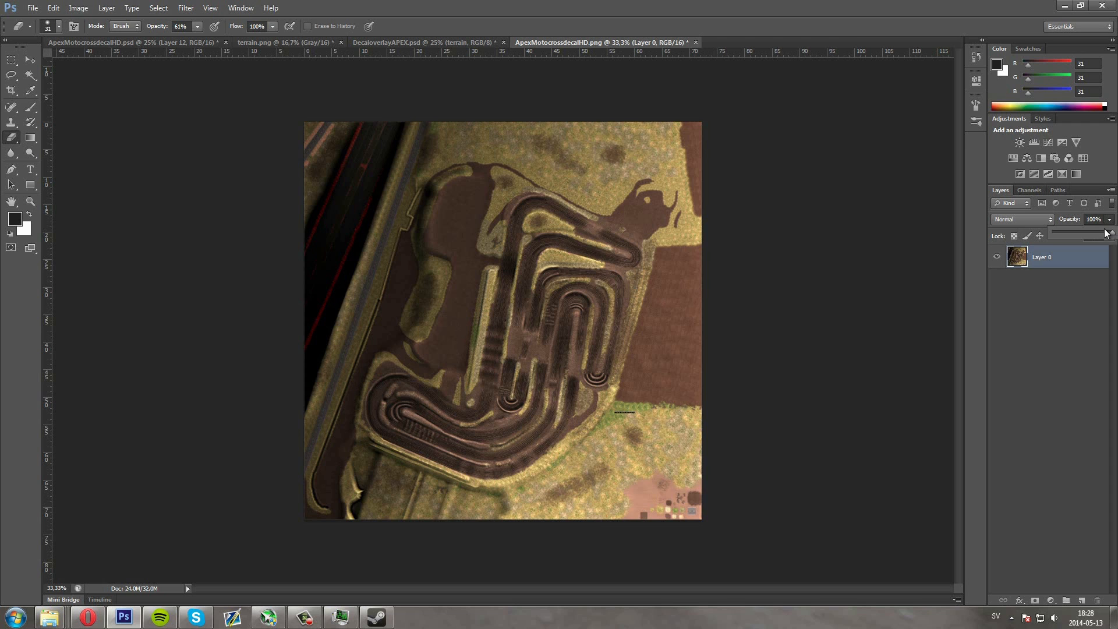
drag(1109, 232, 1081, 234)
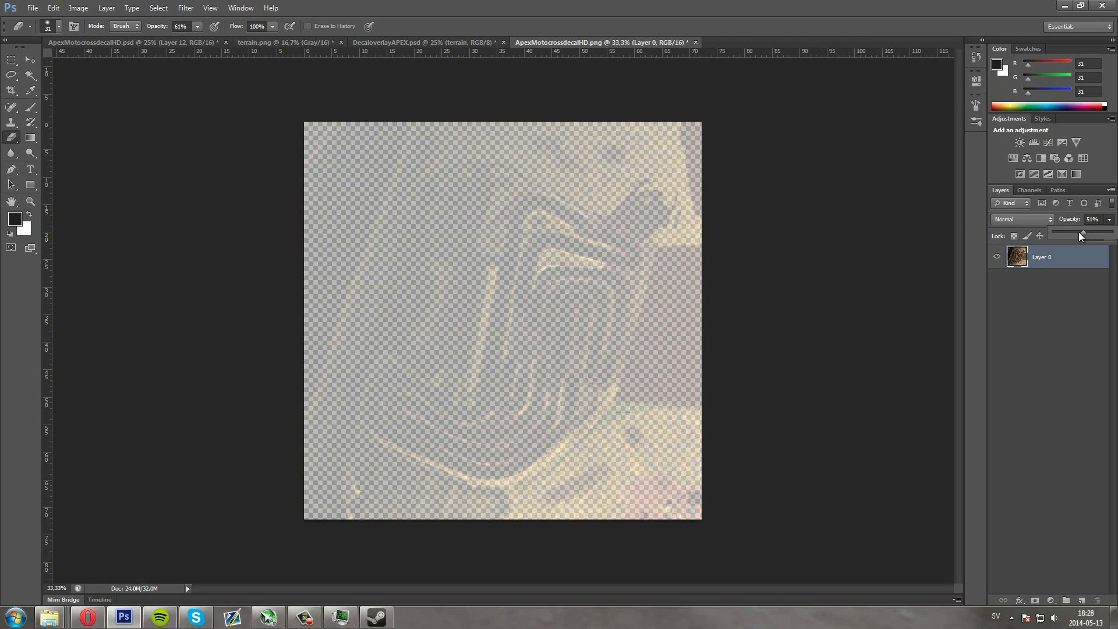
click(1030, 344)
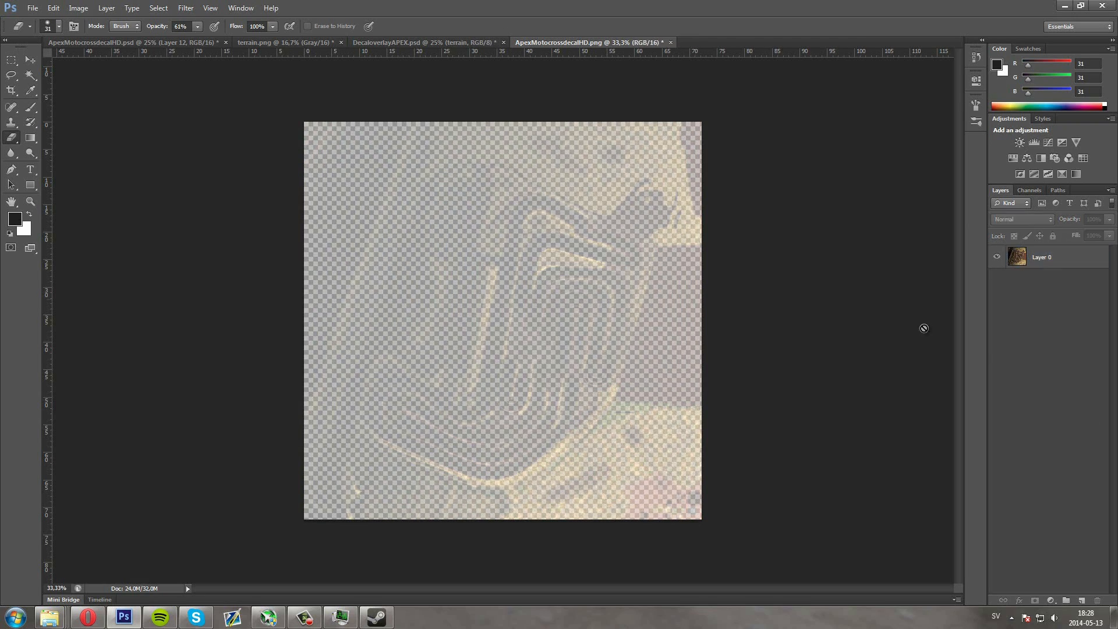
Save the semi-transparent map over ApexMotocrossdecalHD.png on the desktop, with Smallest / Slow compression and no interlacing
click(32, 8)
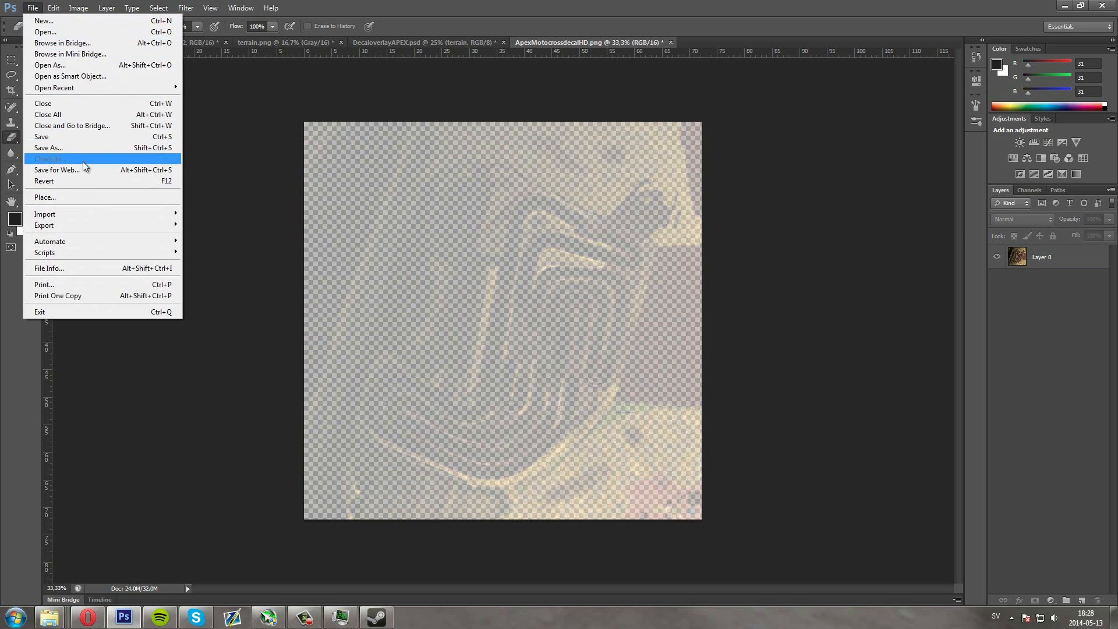
click(64, 140)
click(576, 306)
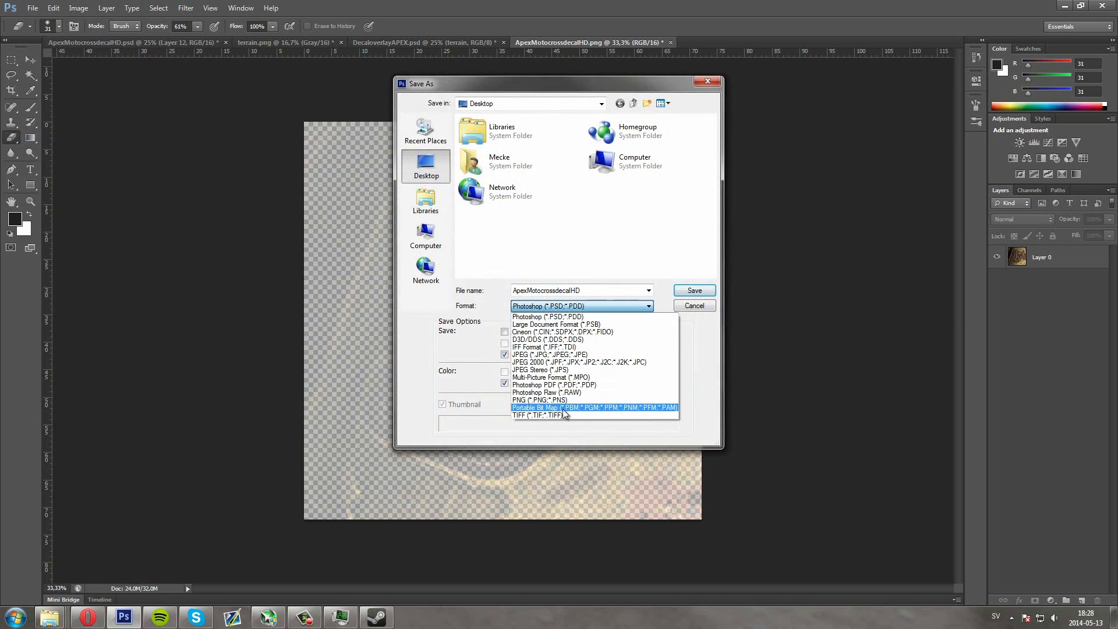
click(574, 403)
click(636, 201)
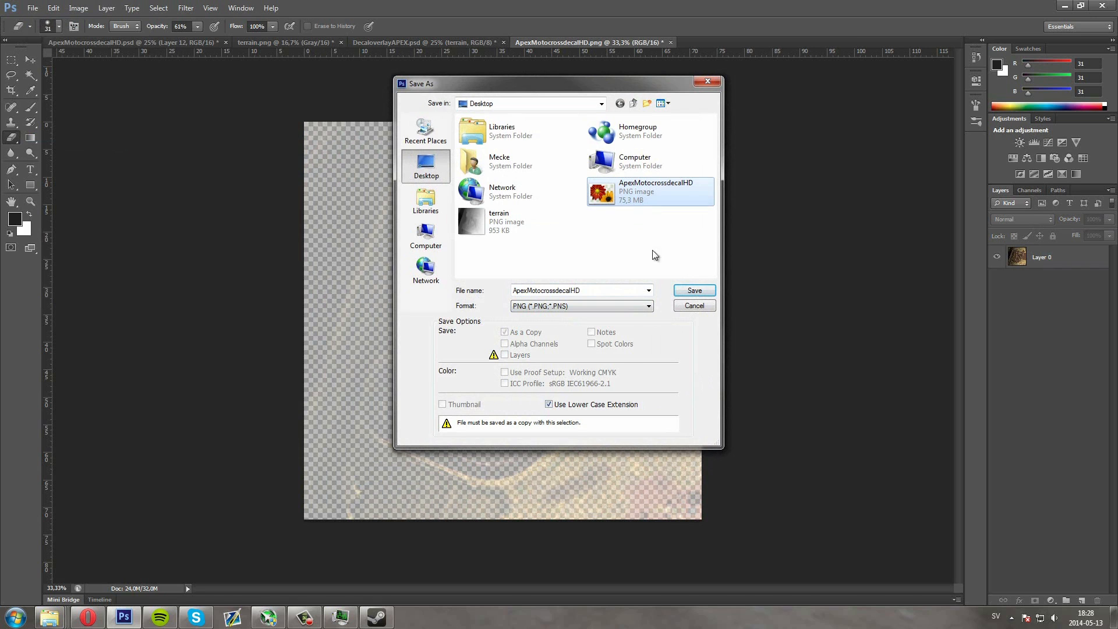
click(687, 290)
click(524, 230)
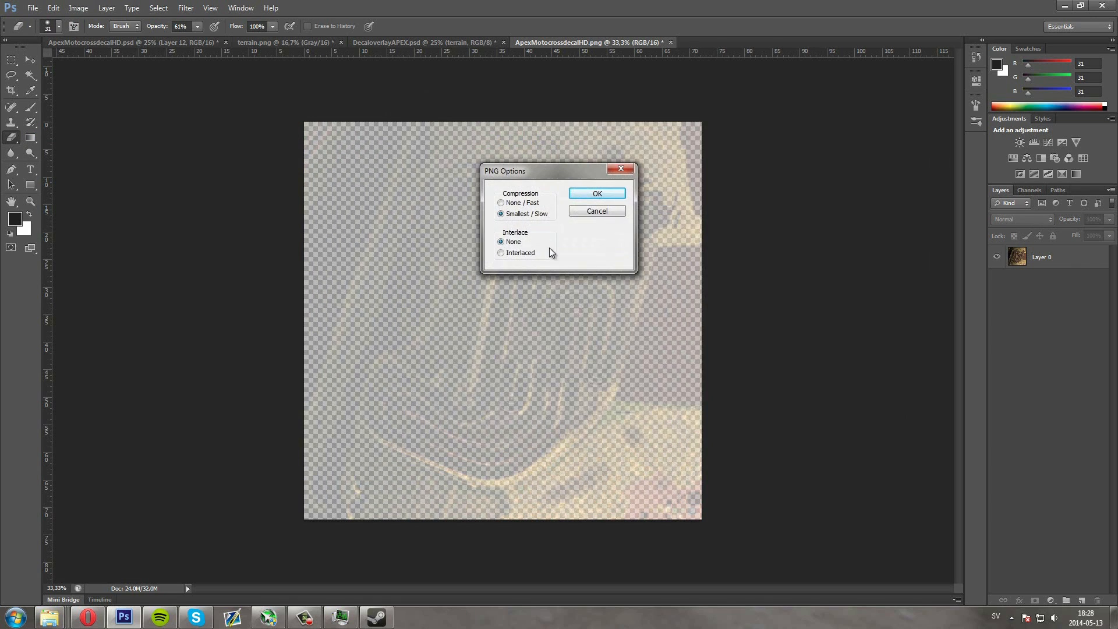
click(592, 191)
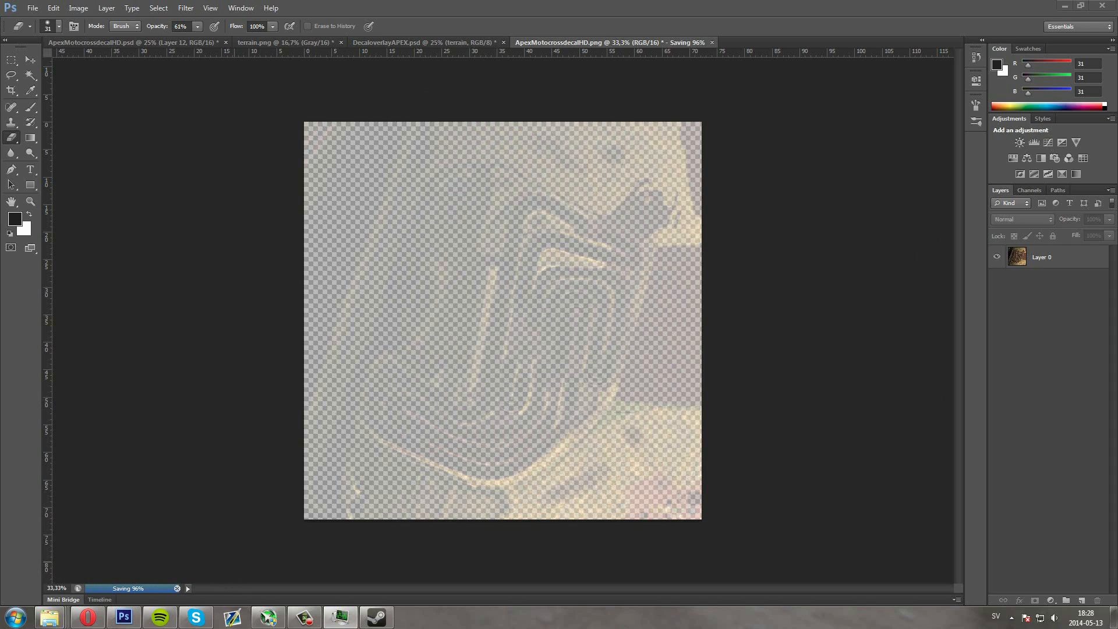
key(ctrl+shift+Escape)
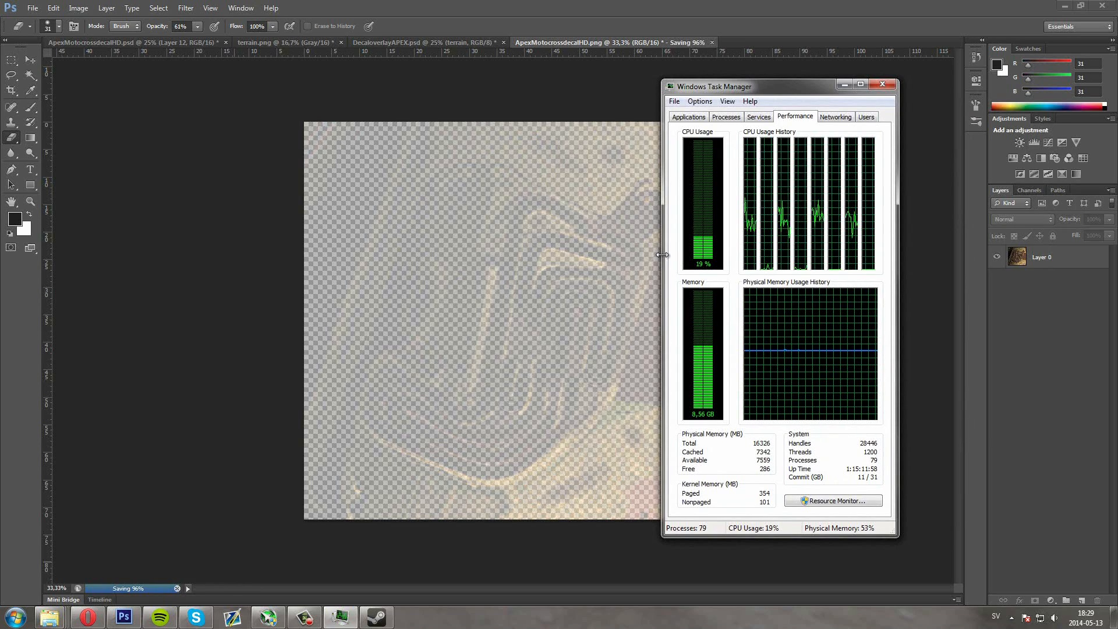
click(880, 86)
Switch to Windows Explorer and open the ApexMotocross track folder inside the local MX Simulator folder
click(1064, 6)
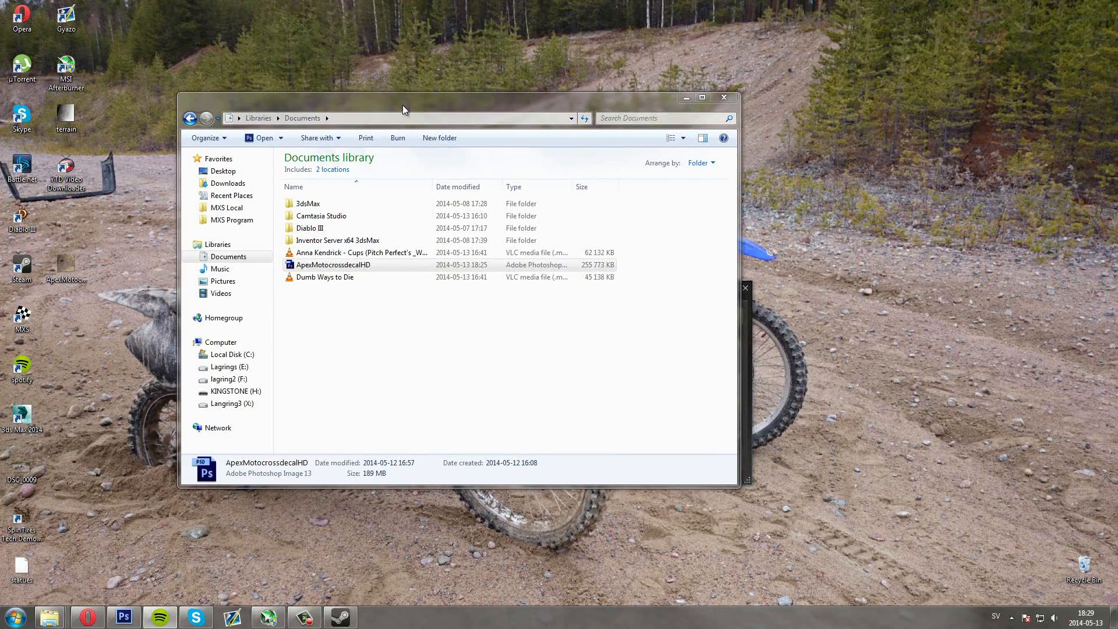
drag(375, 107, 580, 74)
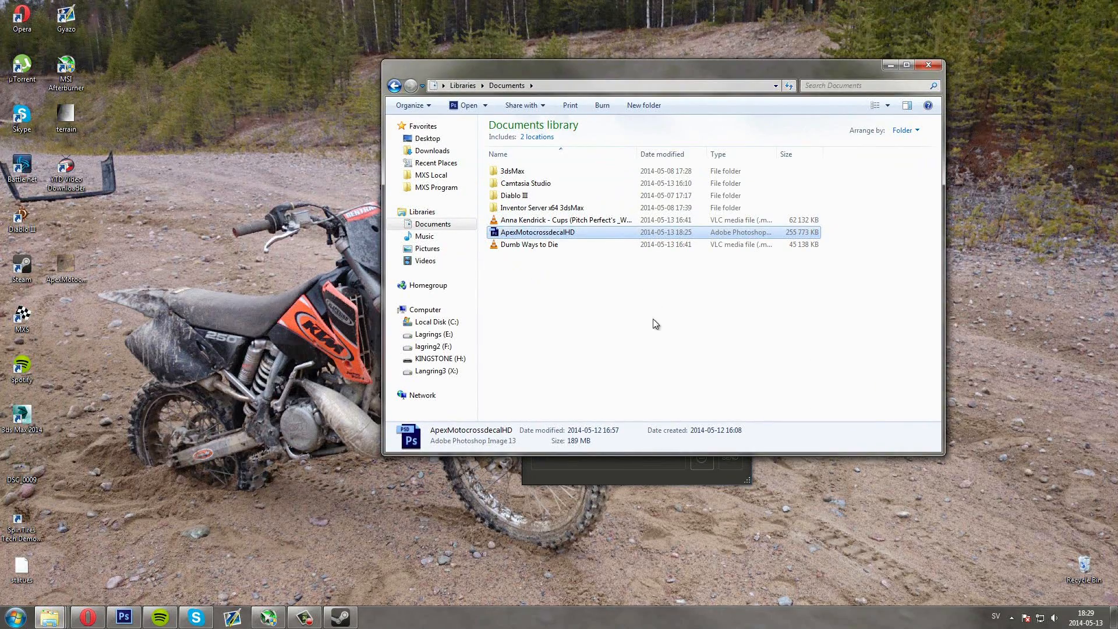
click(444, 175)
double_click(519, 136)
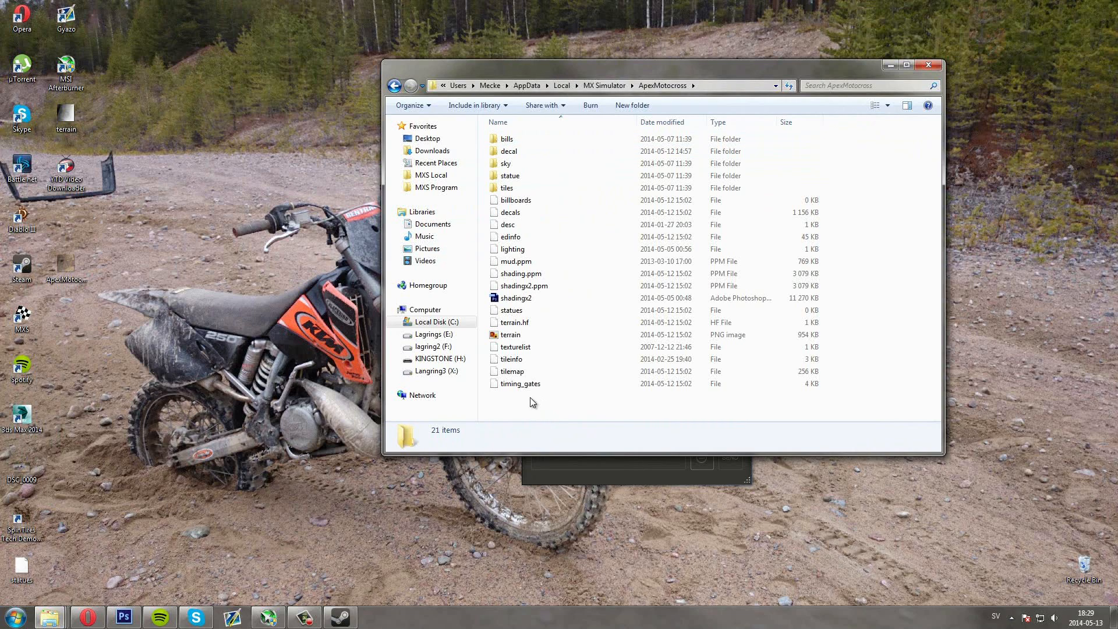
Delete the statues file from the ApexMotocross folder and replace it with the statues file from the desktop
click(522, 312)
key(Delete)
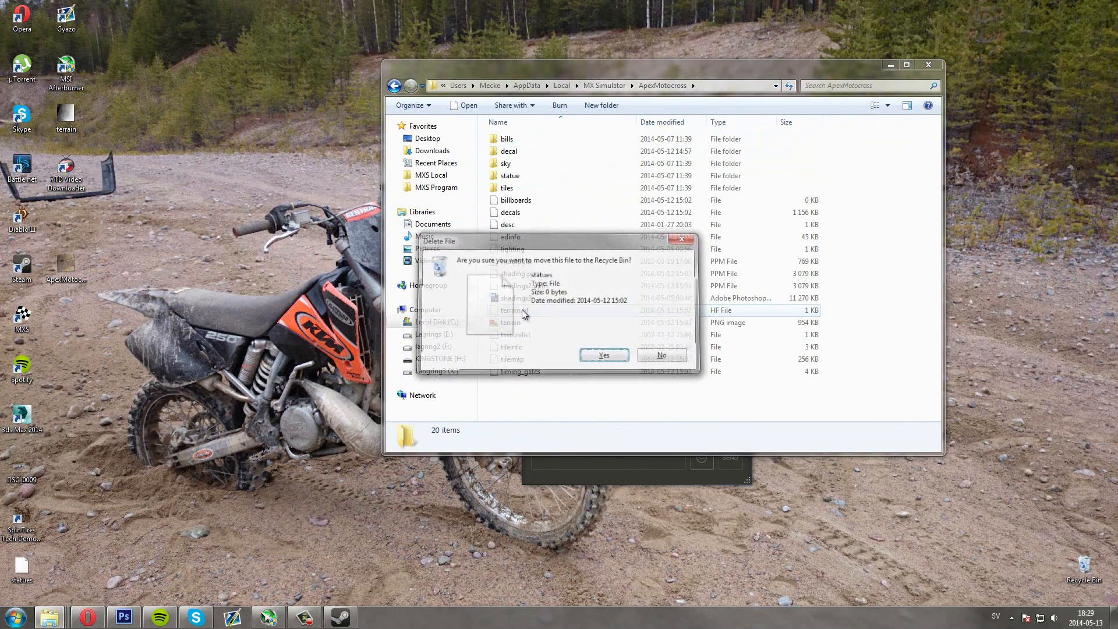
key(Return)
click(21, 567)
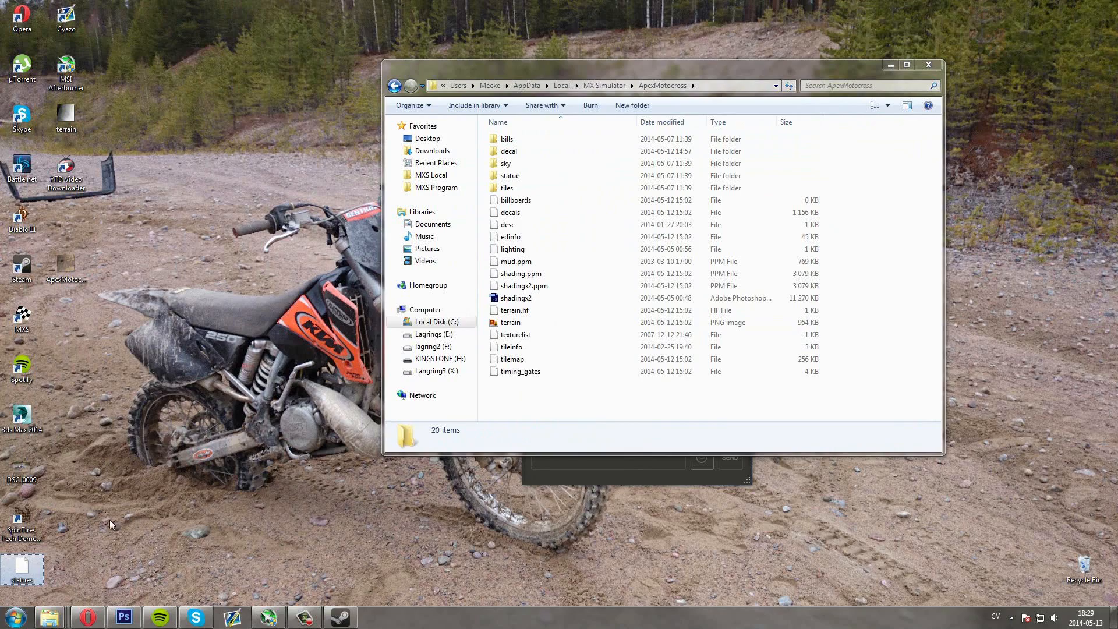
click(510, 416)
key(ctrl+z)
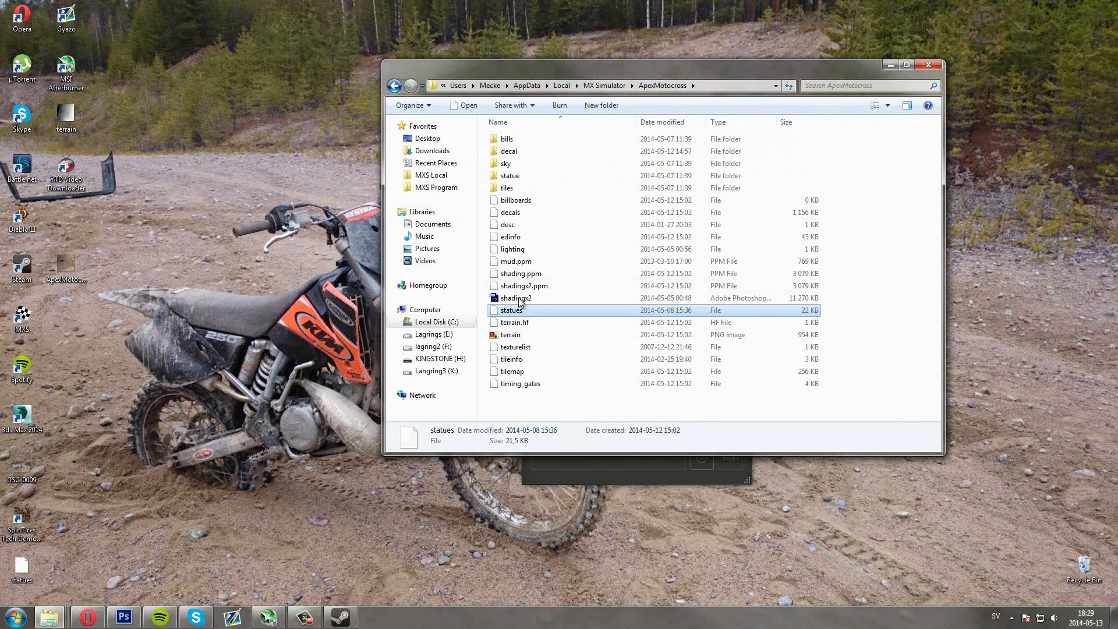
Move the ApexMotocrossdecalHD PNG from the desktop into the track's decal folder
double_click(508, 139)
key(BackSpace)
double_click(508, 152)
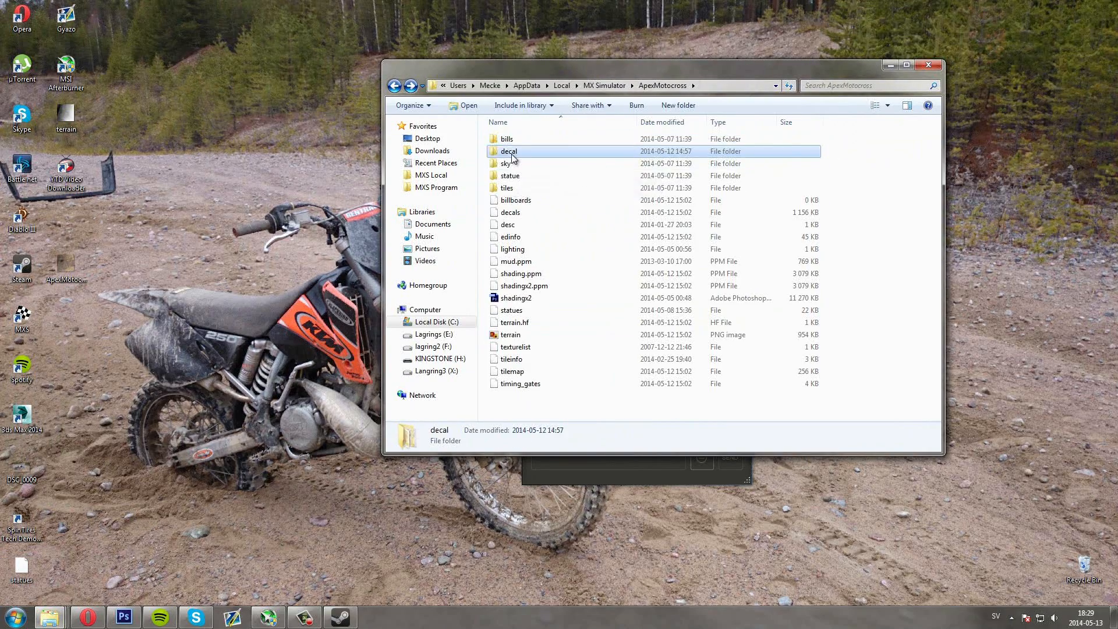
scroll(541, 163, down, 2)
scroll(495, 193, up, 2)
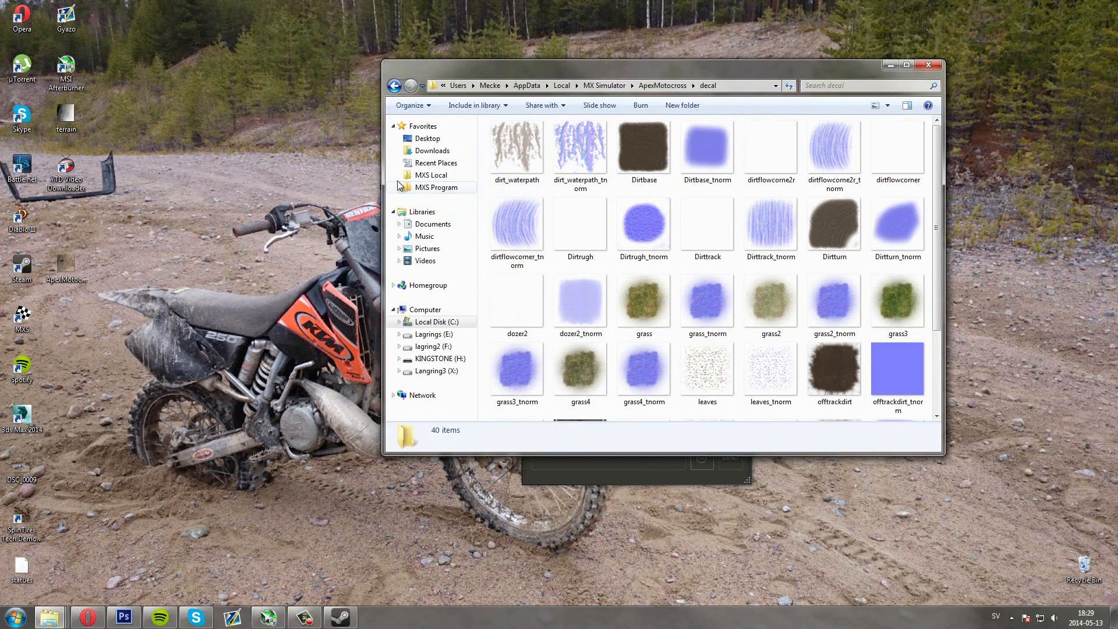
click(66, 266)
drag(64, 264, 527, 207)
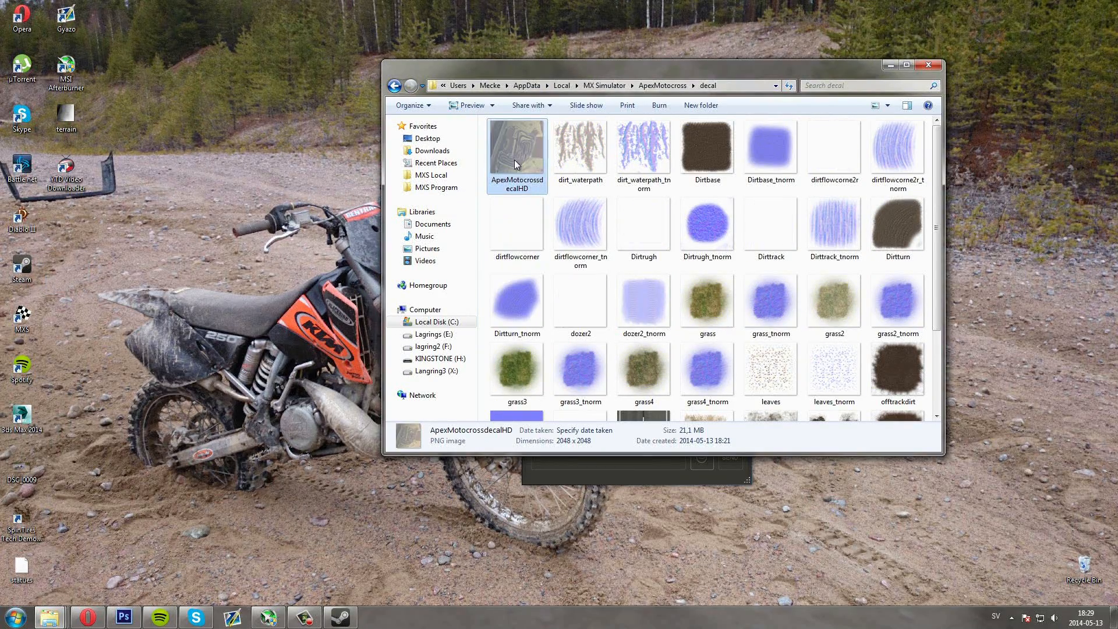
Return to the ApexMotocross folder and open its decals file in Notepad++
key(BackSpace)
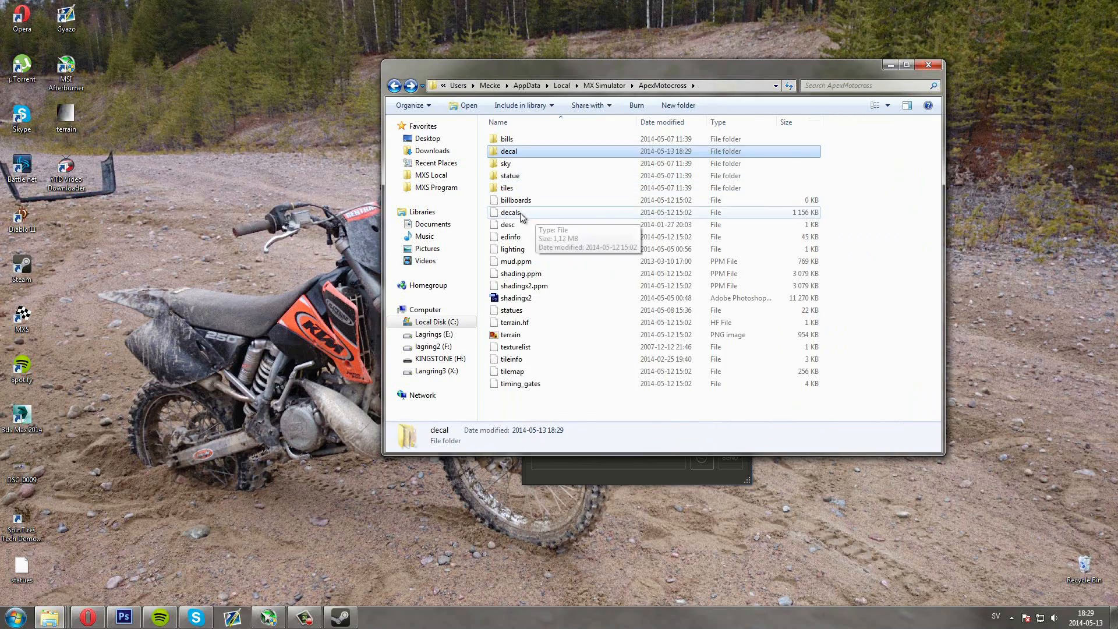
right_click(516, 212)
click(533, 232)
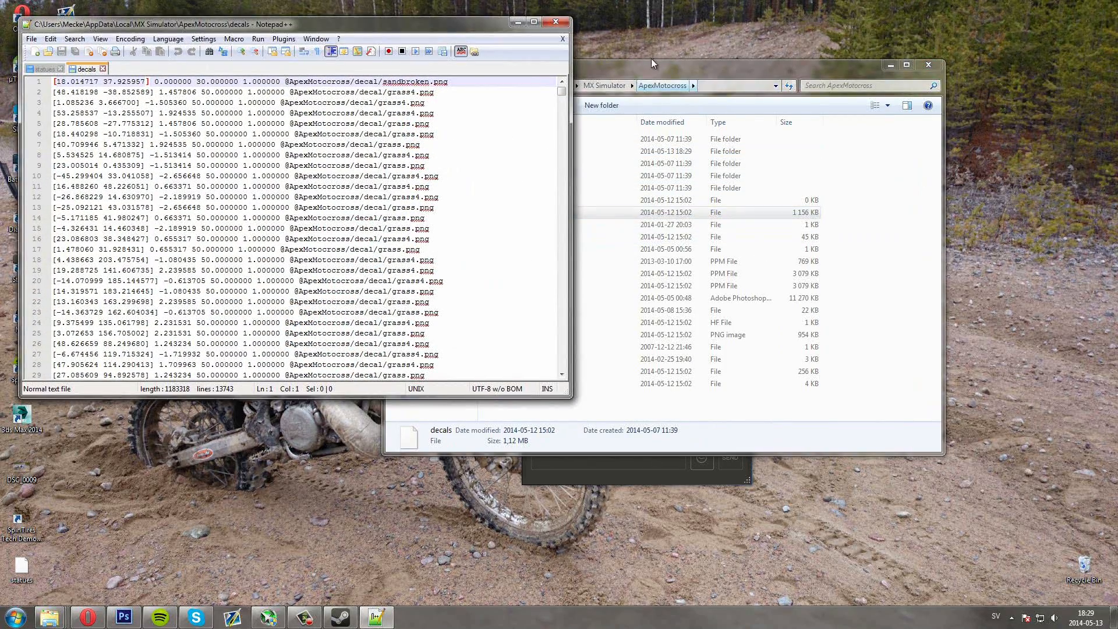
Open terrain.hf in Notepad++ to check the terrain's size and scale values, then close it
click(612, 176)
key(BackSpace)
key(Return)
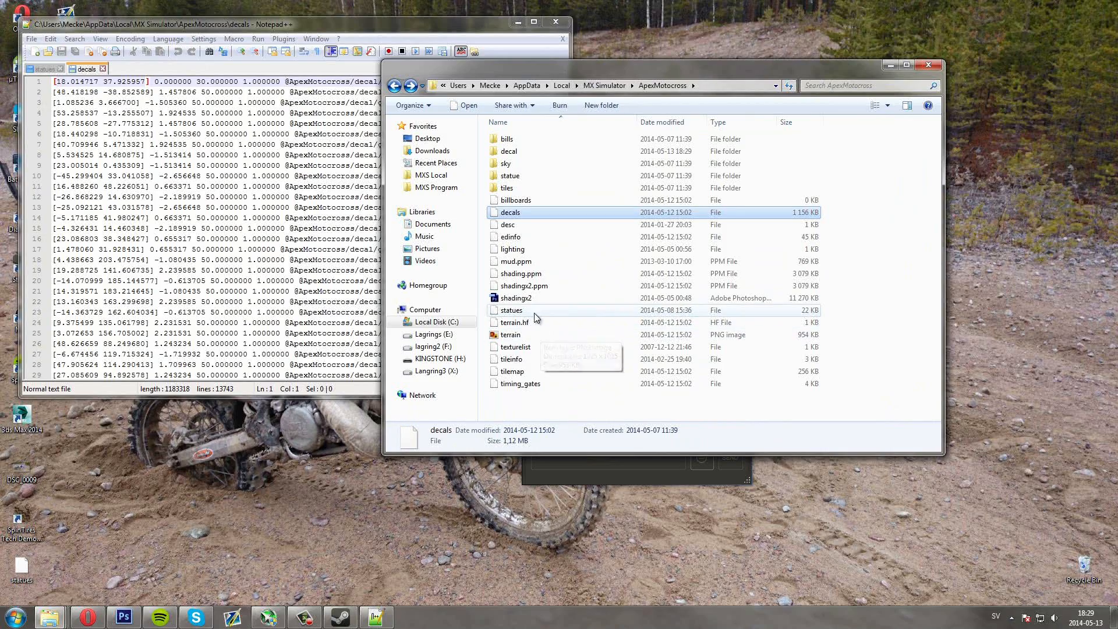
right_click(523, 329)
click(544, 346)
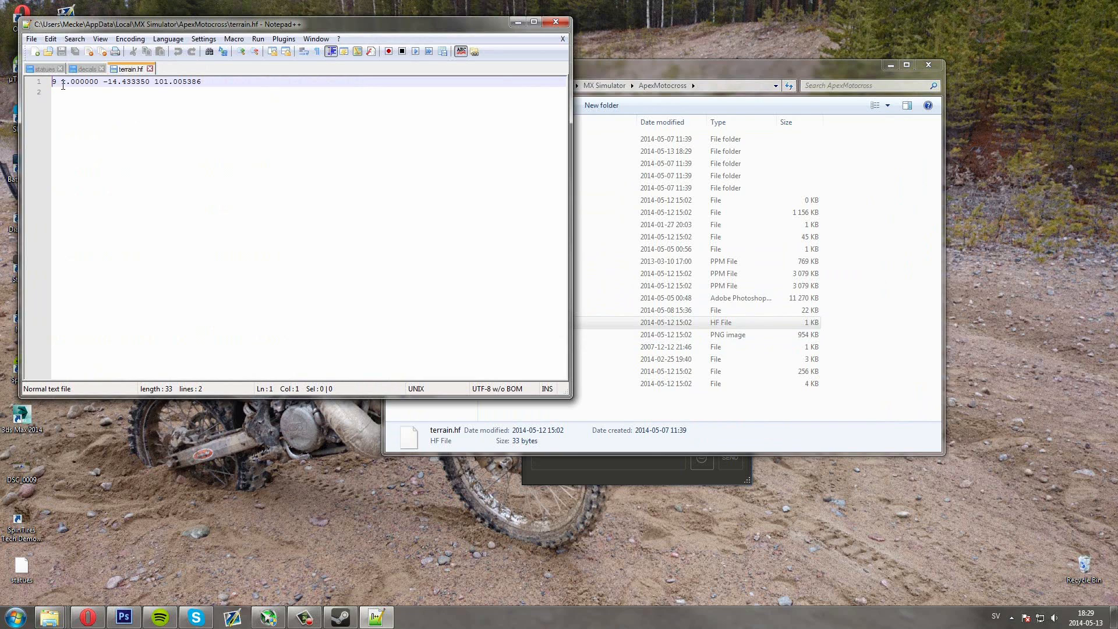
click(150, 70)
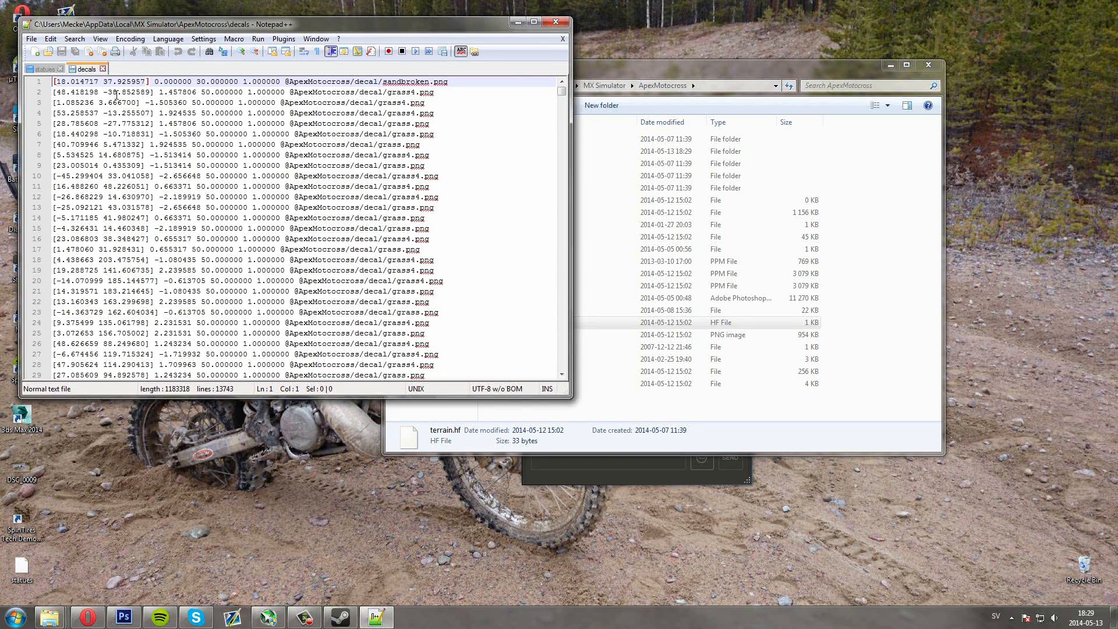
Insert a new first line in the decals file and start it with the coordinates [512.000000 512.000000
key(Return)
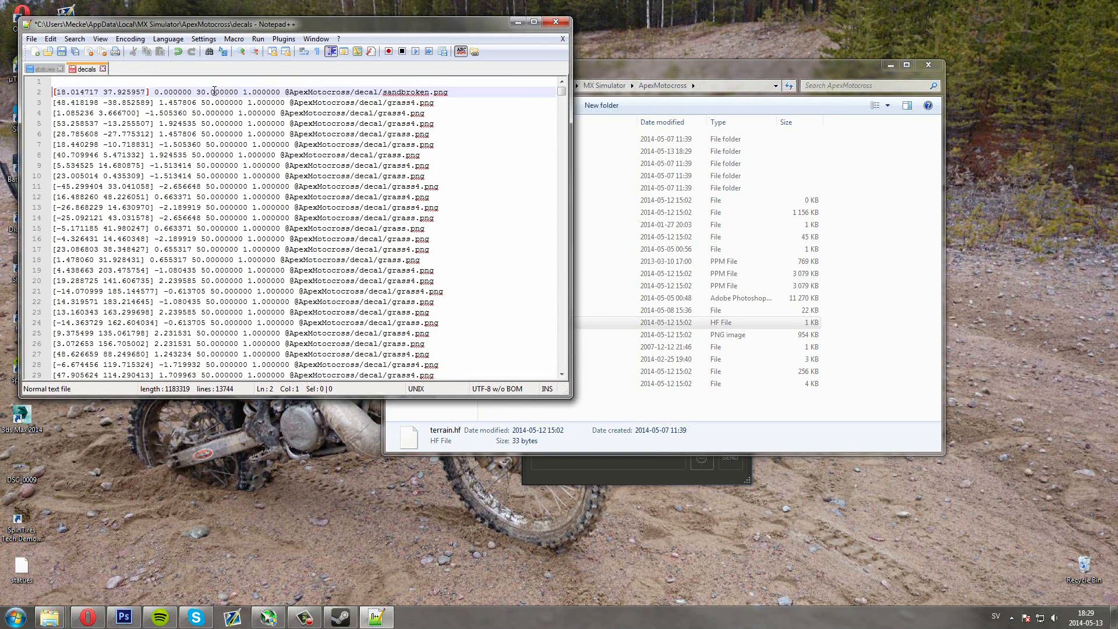
click(110, 81)
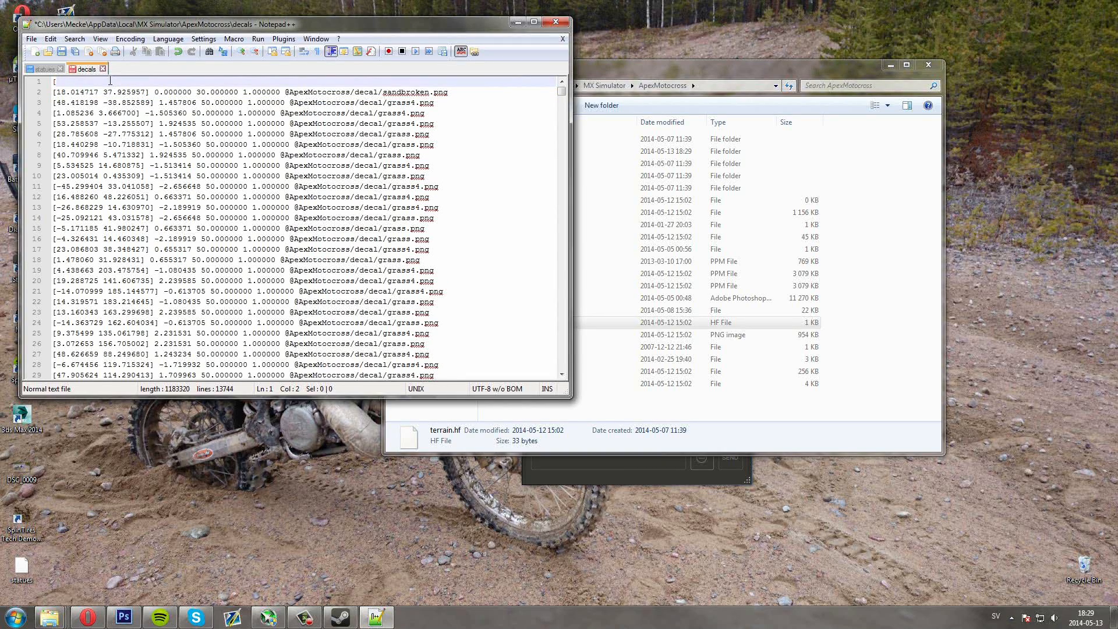
text([512)
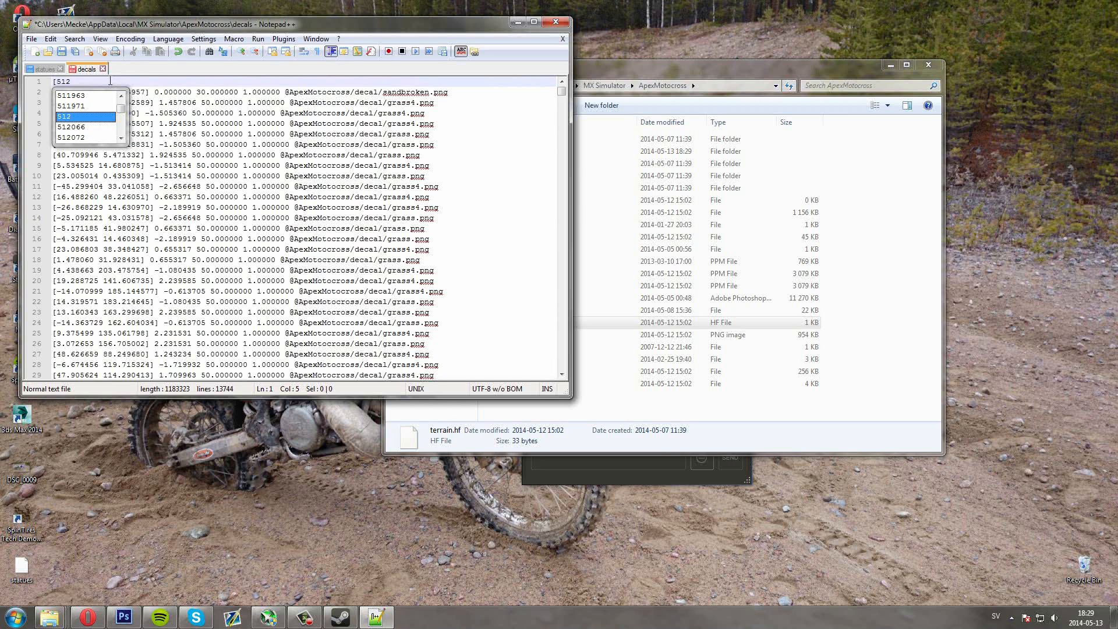
text(.000000)
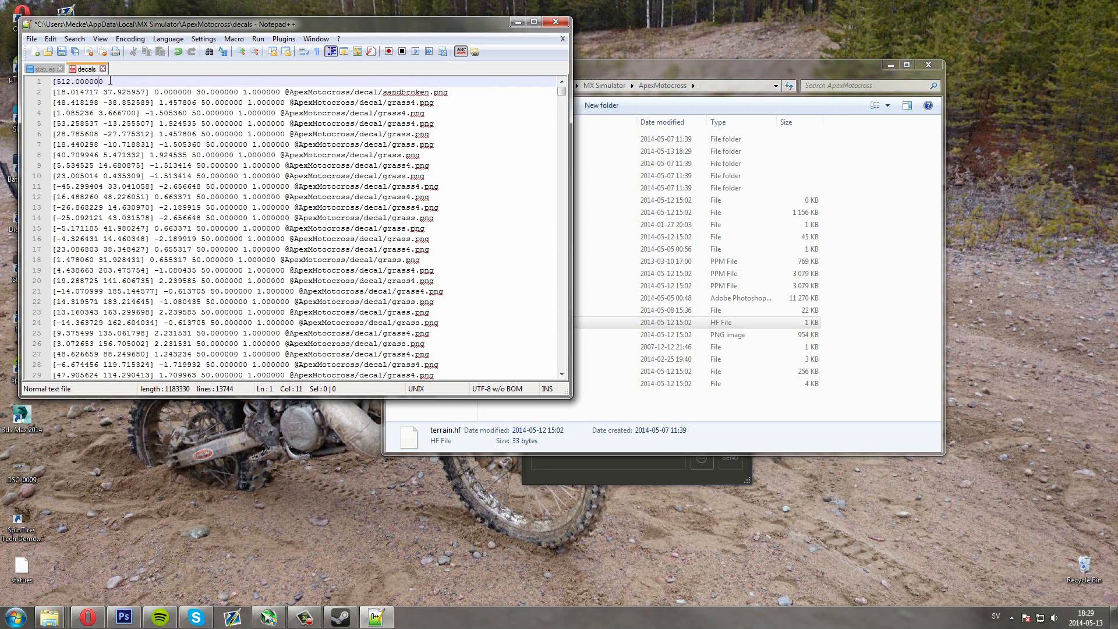
key(Left)
text(512)
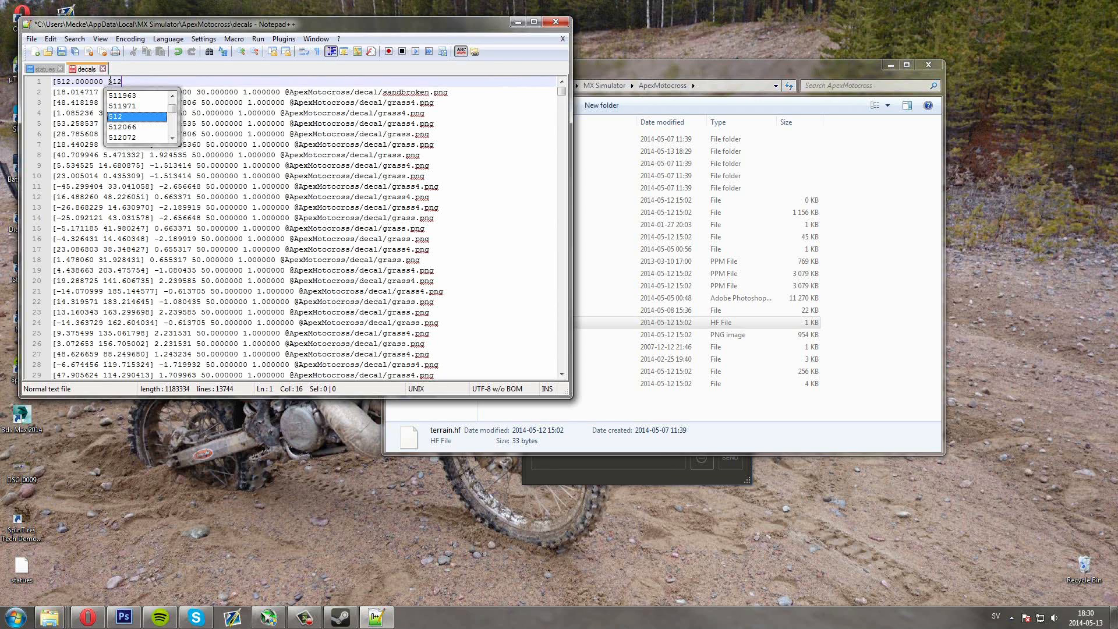
text(.000000)
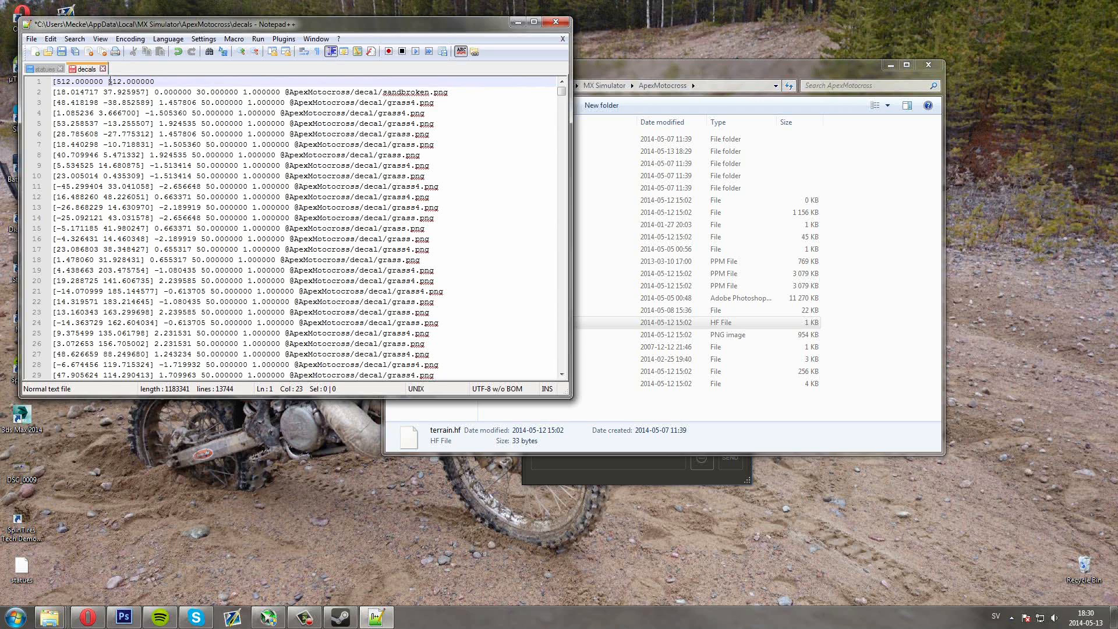
text(] 0.000000 102)
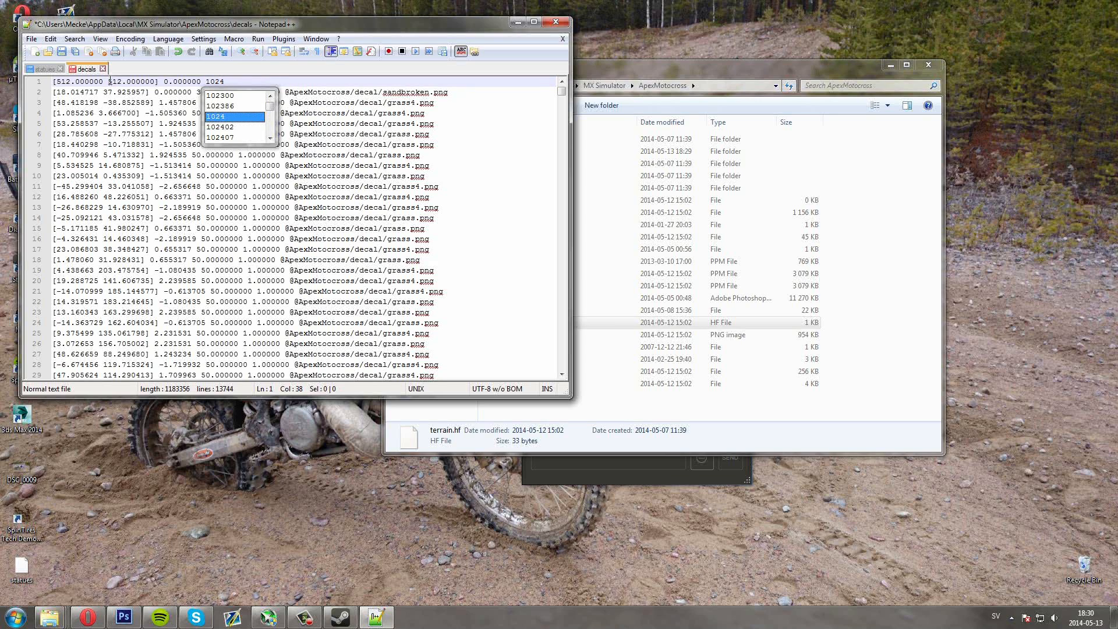
text(4.000000)
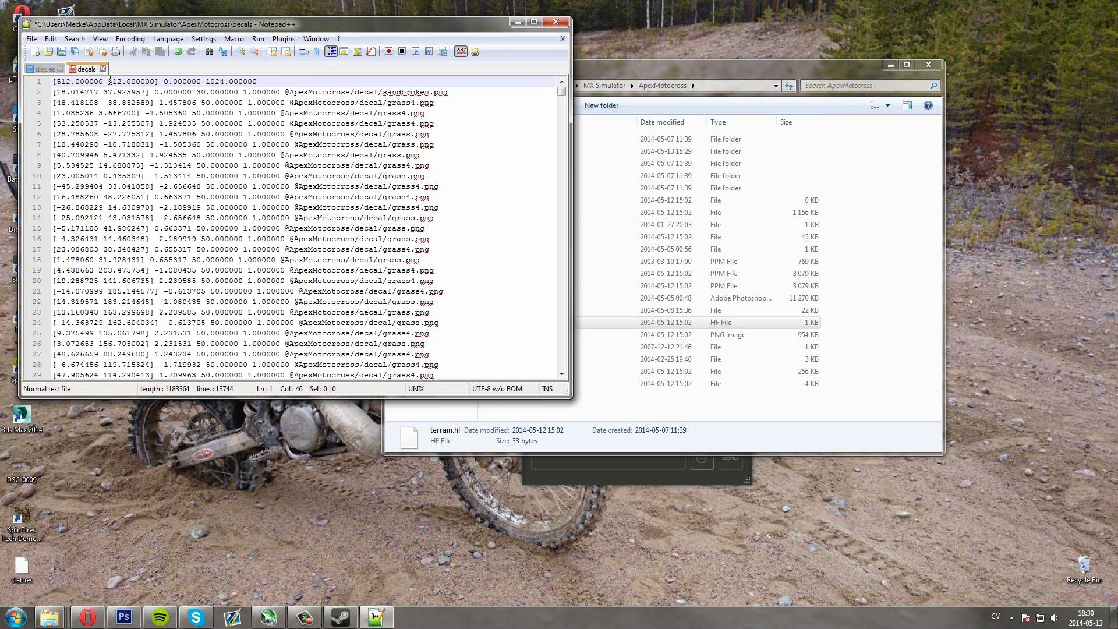
text( 1.000000 @)
drag(284, 92, 382, 93)
key(ctrl+c)
click(344, 79)
key(ctrl+v)
click(307, 81)
key(BackSpace)
Copy the ApexMotocrossdecalHD image's name from the decal folder, add it with .png to the new line's path, and save the decals file
click(668, 65)
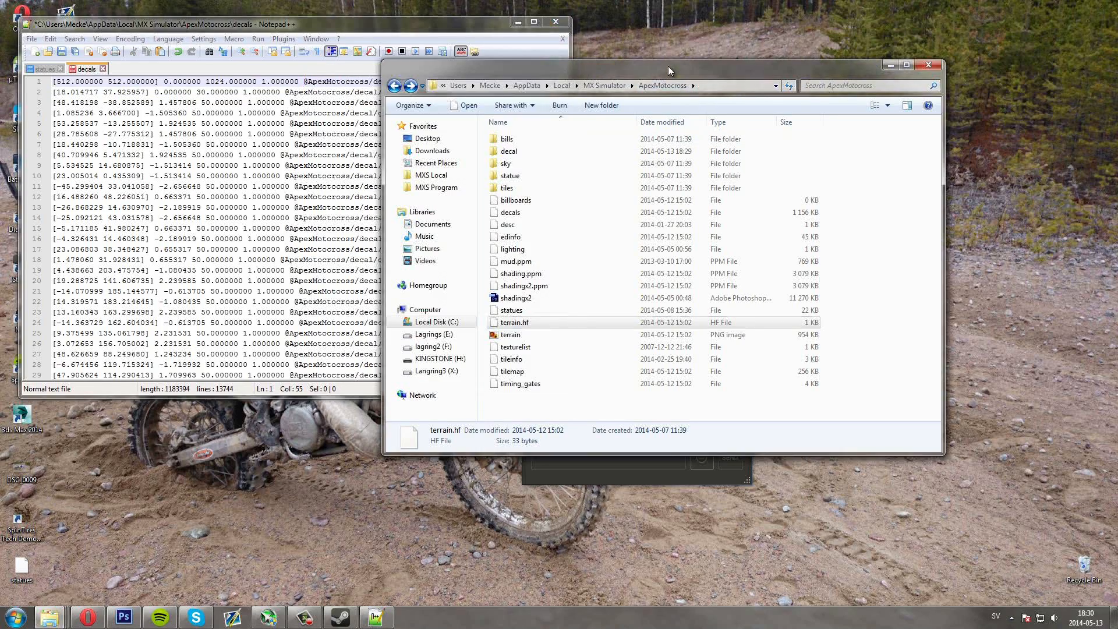
double_click(528, 150)
right_click(526, 186)
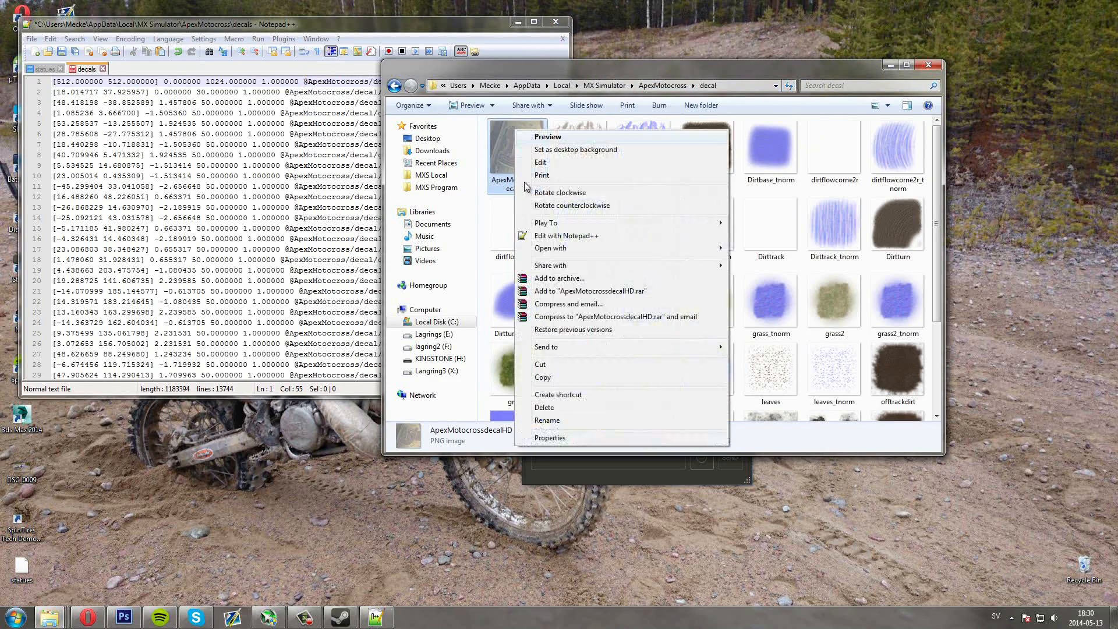
click(568, 420)
key(ctrl+c)
click(373, 24)
key(ctrl+v)
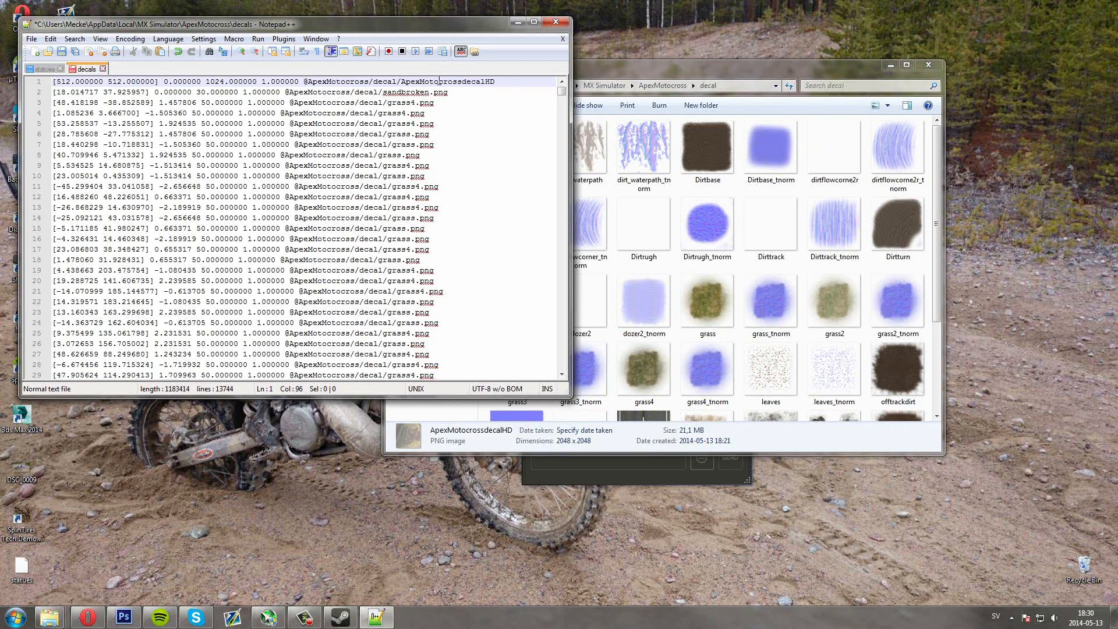
text(.png)
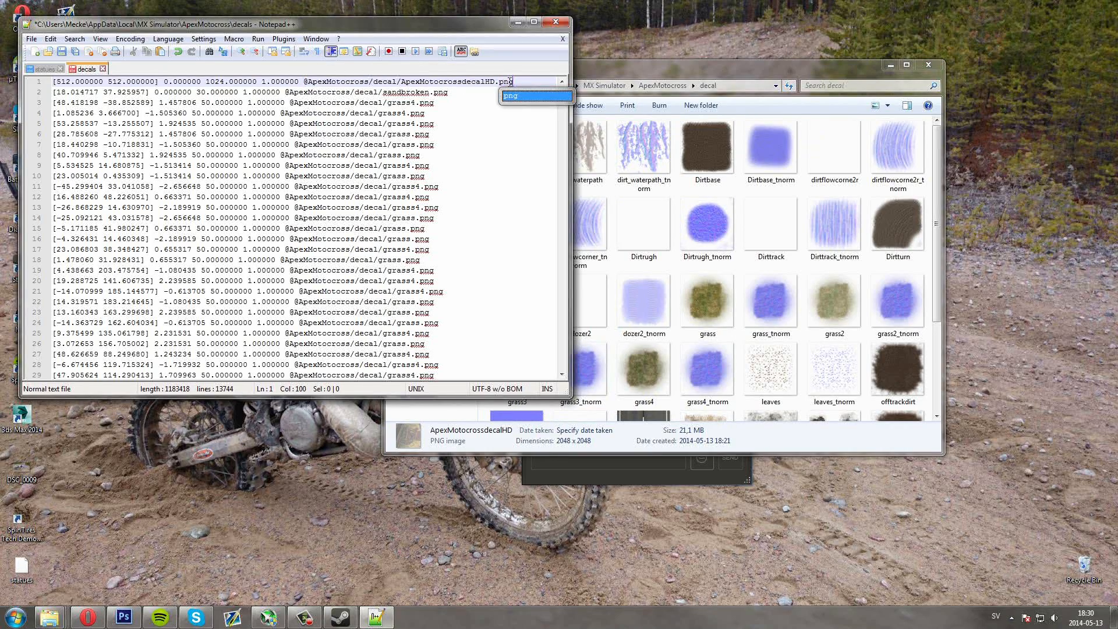
click(508, 175)
key(ctrl+s)
Move the ApexMotocrossdecalHD.png line from the start to the very end of the decals file, leaving no blank first line, and save
drag(291, 24, 478, 37)
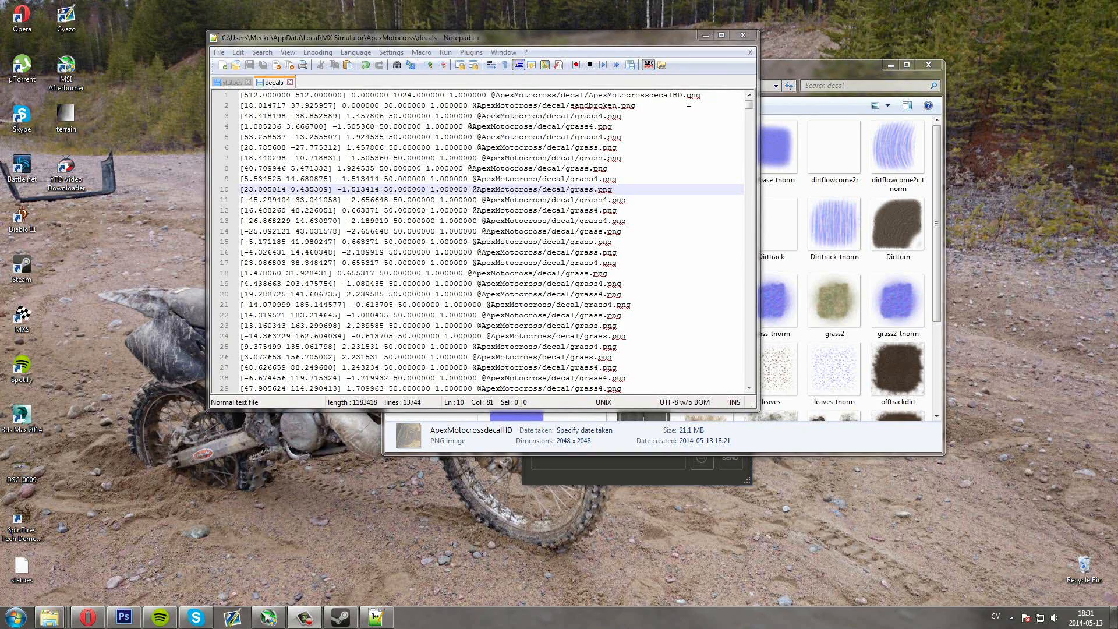
drag(715, 97, 211, 95)
key(ctrl+c)
key(Delete)
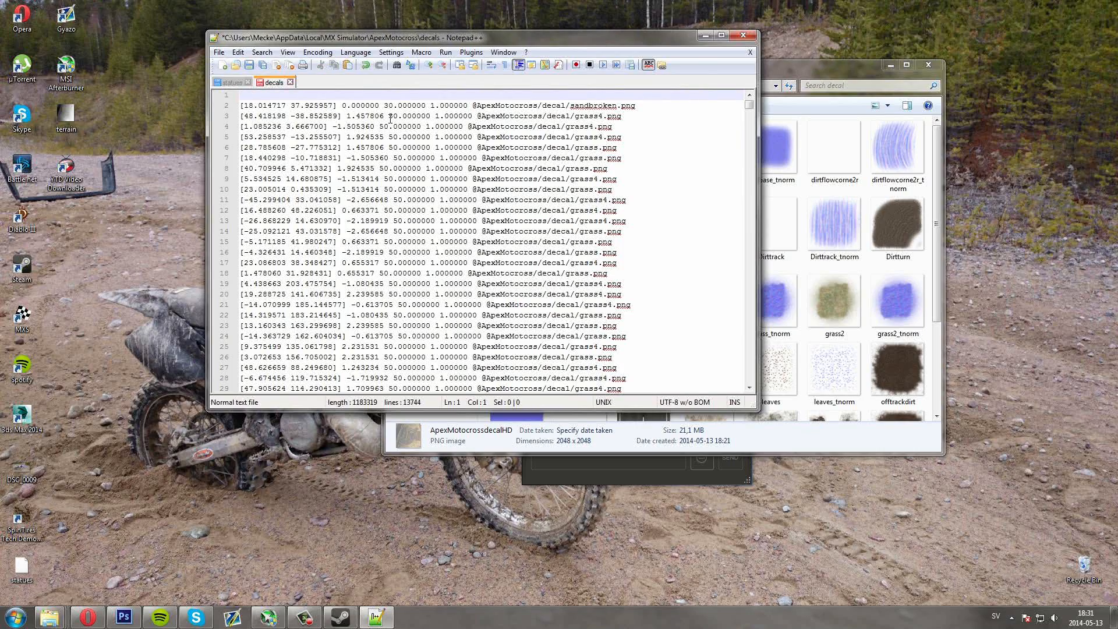
key(Delete)
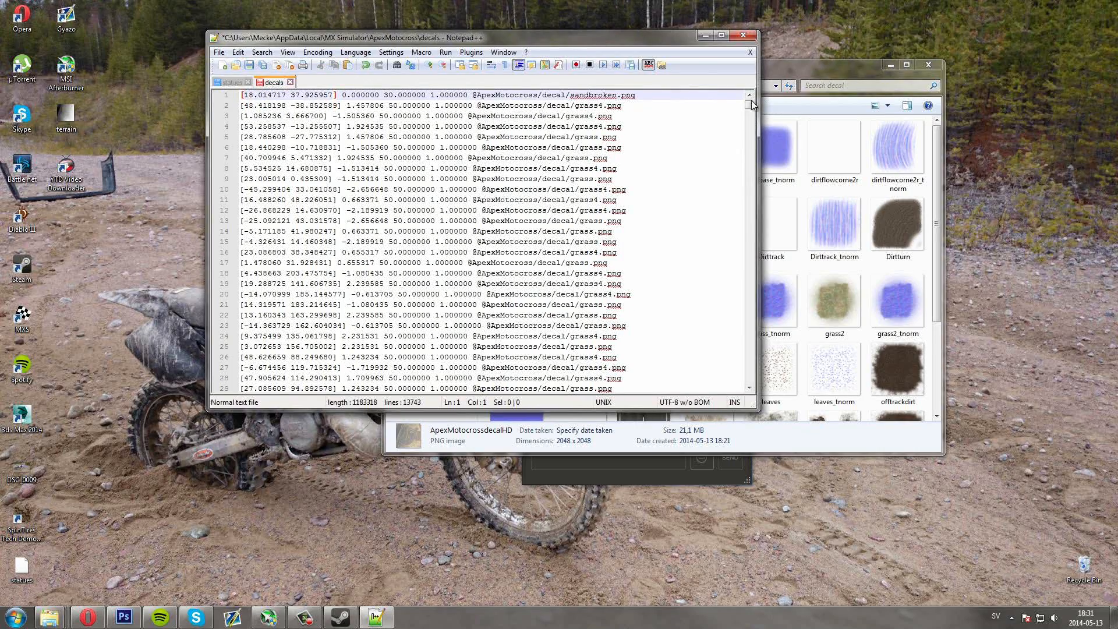
drag(749, 104, 747, 382)
click(697, 379)
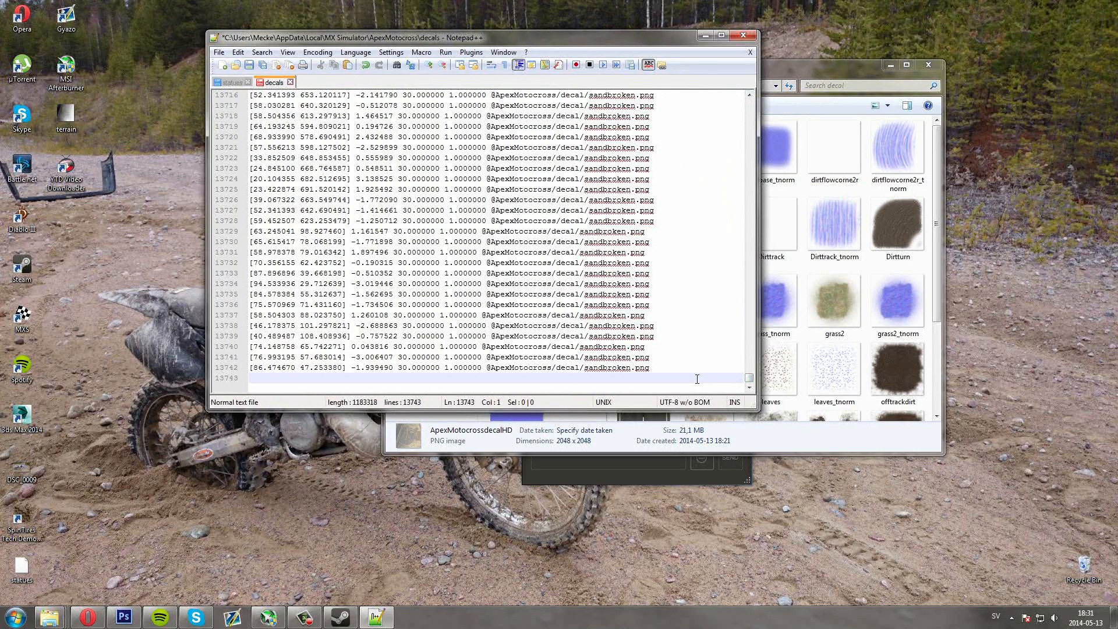
key(ctrl+v)
click(249, 65)
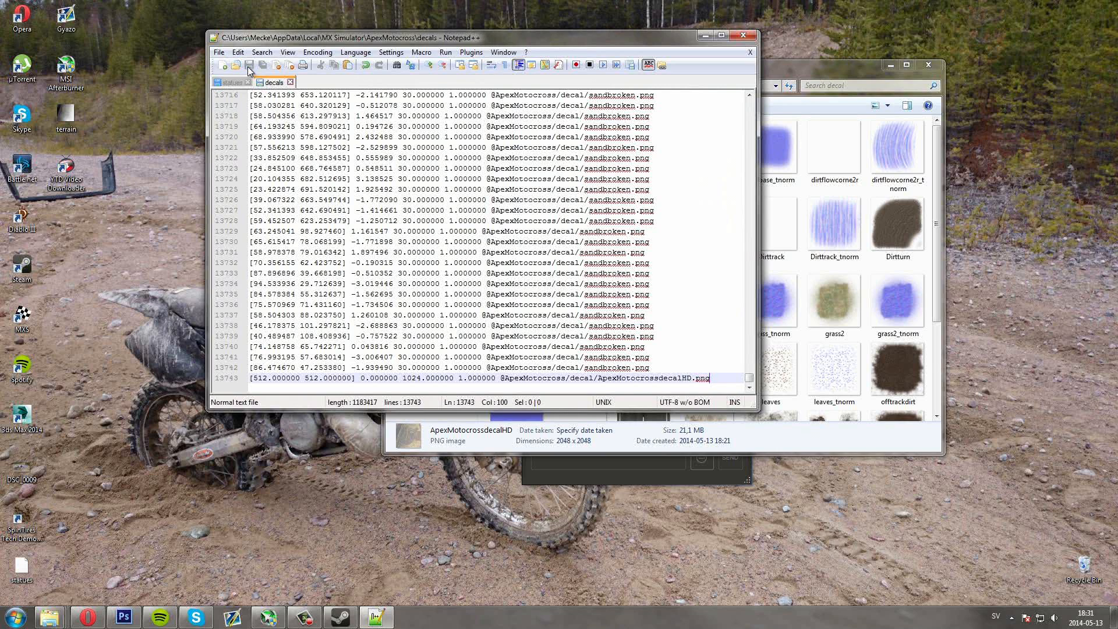